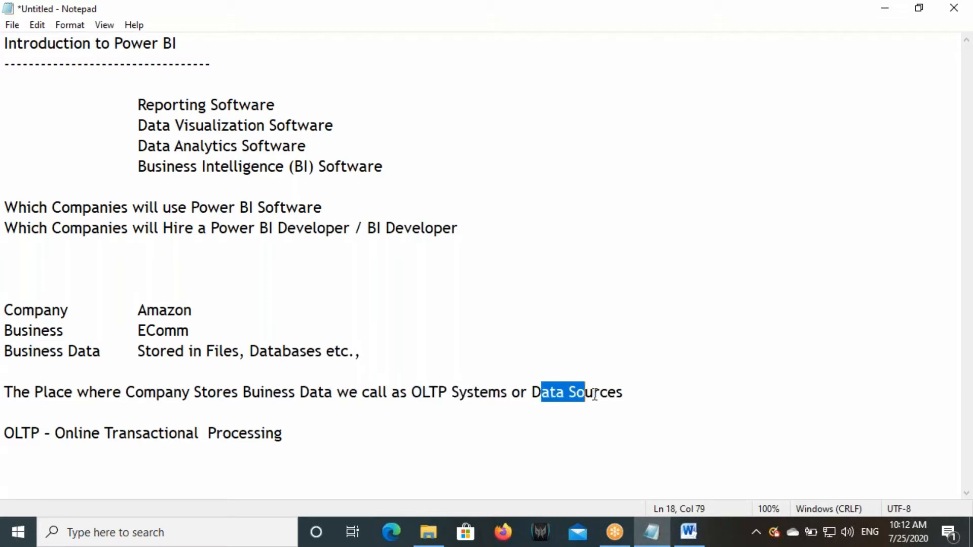
# - Start a new paragraph below the OLTP Systems or Data Sources sentence reading "When the Company Want Analyze the Business Data"
pyautogui.click(638, 395)
pyautogui.press('Return')
pyautogui.press('Return')
pyautogui.write('Whe')
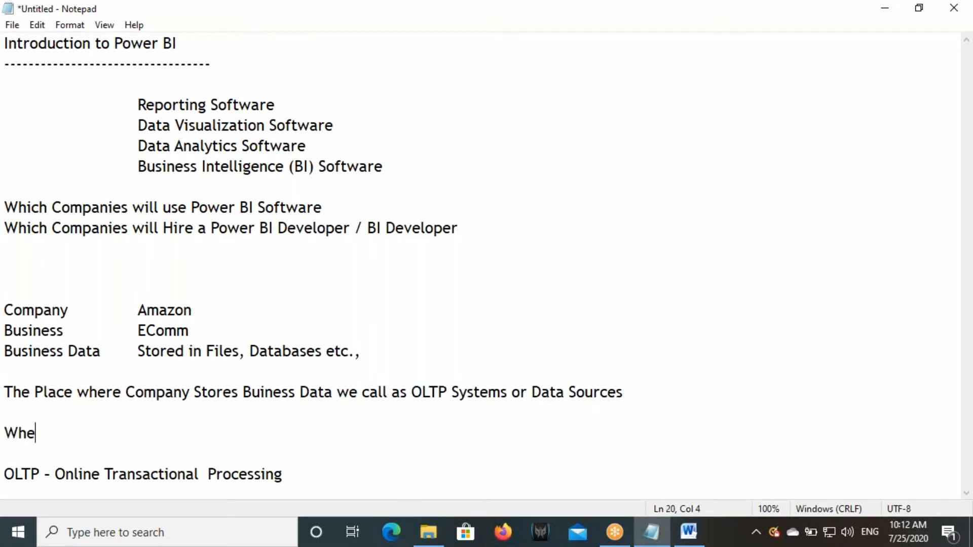
pyautogui.write('n the Company ')
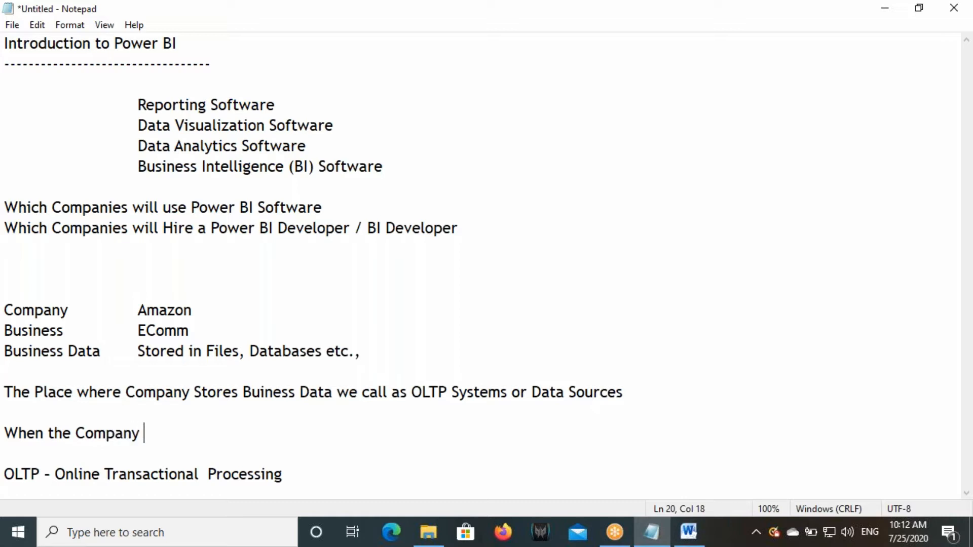
pyautogui.write('Want Ana')
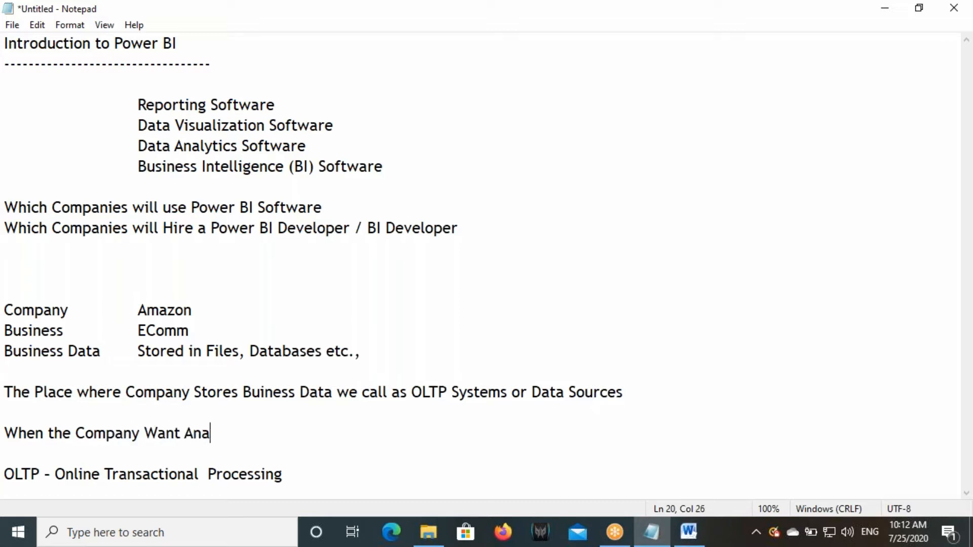
pyautogui.write('lyze the ')
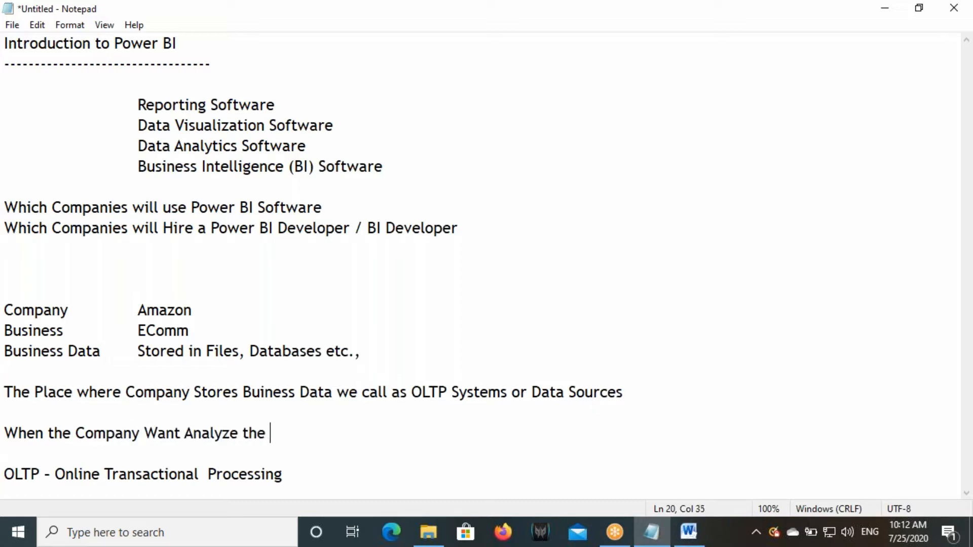
pyautogui.write('Business')
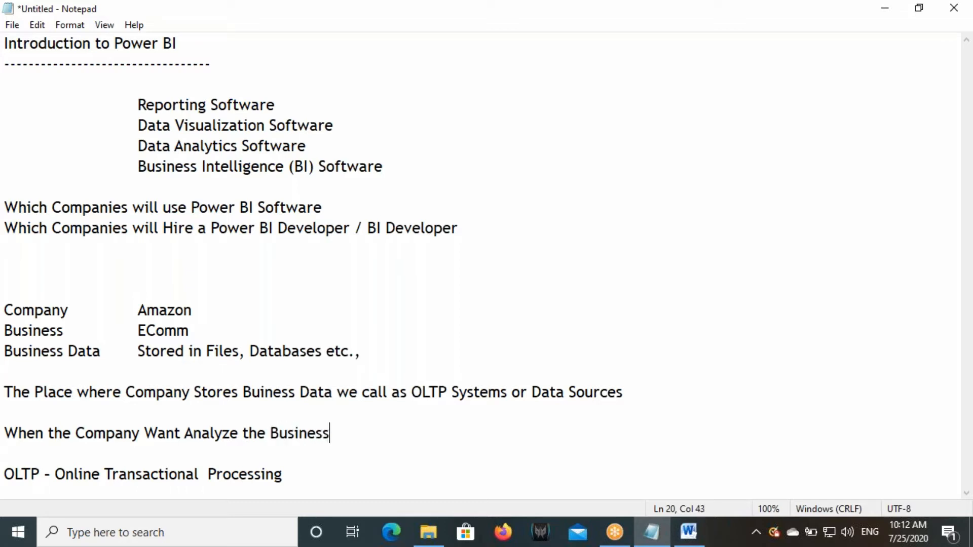
pyautogui.write(' Data')
# - Extend the new sentence with "which is there in", a copy of "OLTP Systems or Data Sources" from the sentence above, and "- Power BI"
pyautogui.moveTo(411, 393); pyautogui.dragTo(622, 392)
pyautogui.hotkey('ctrl', 'c')
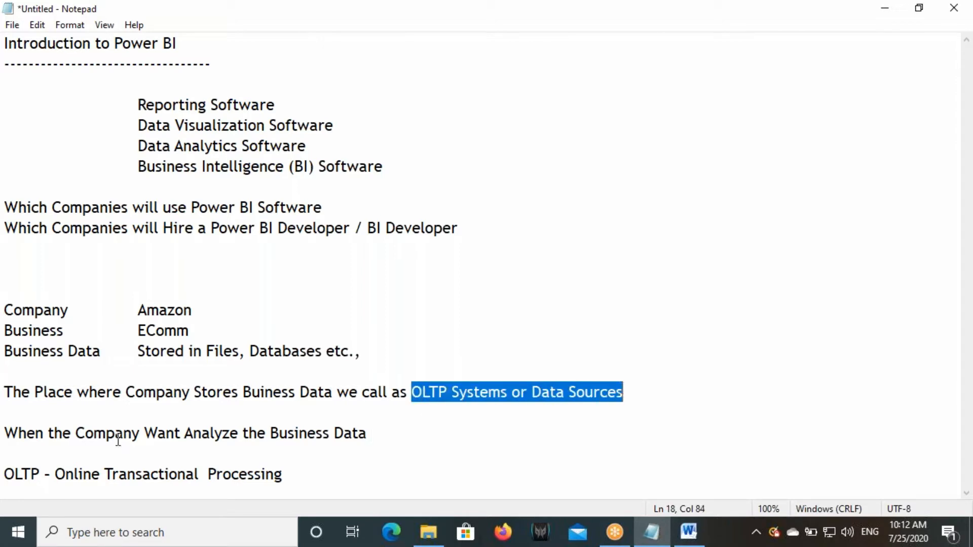
pyautogui.moveTo(92, 434); pyautogui.dragTo(240, 433)
pyautogui.click(299, 435)
pyautogui.click(384, 434)
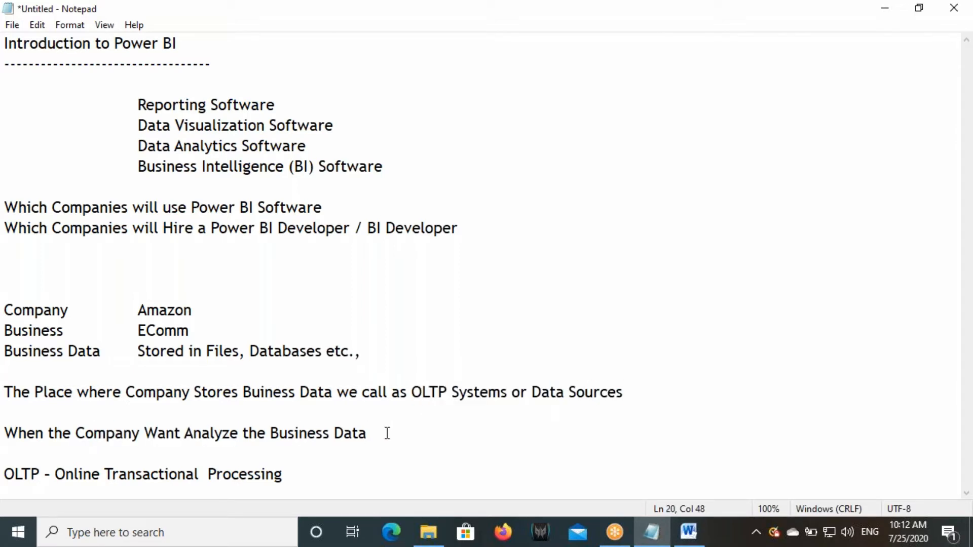
pyautogui.write('which is there in')
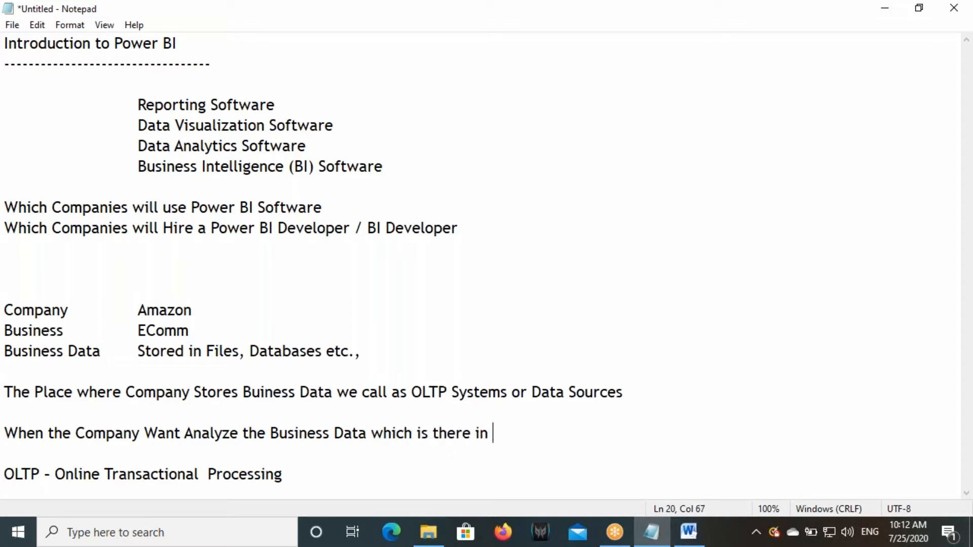
pyautogui.hotkey('ctrl', 'v')
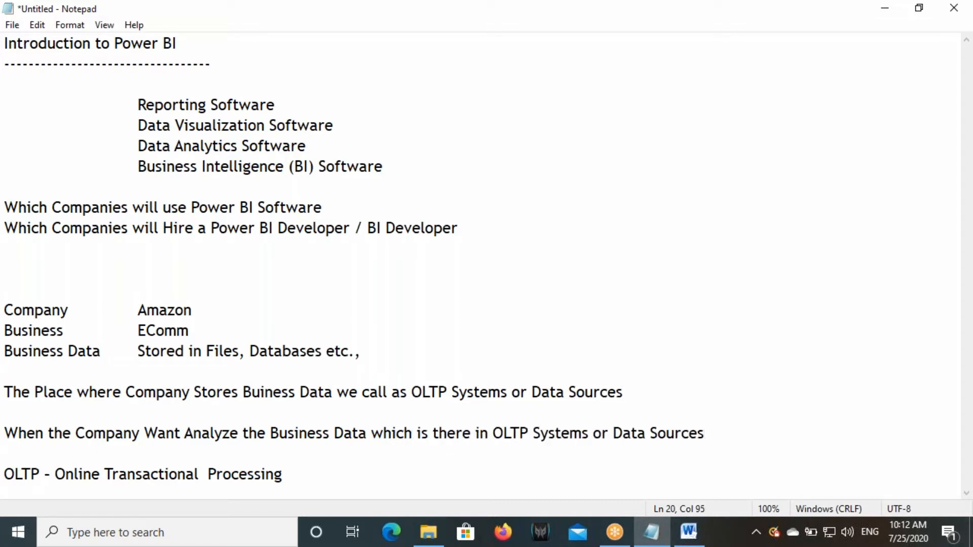
pyautogui.write('- Power BI')
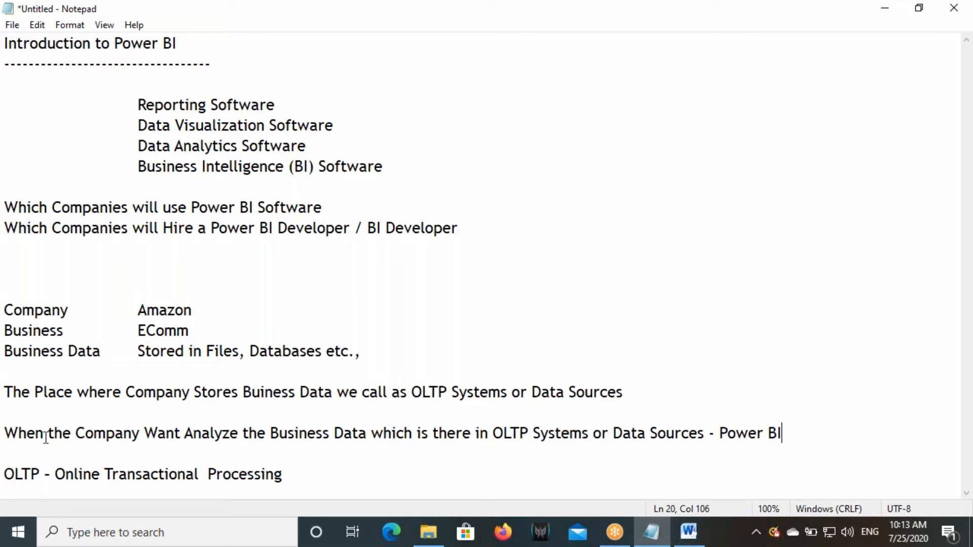
pyautogui.moveTo(203, 433); pyautogui.dragTo(352, 433)
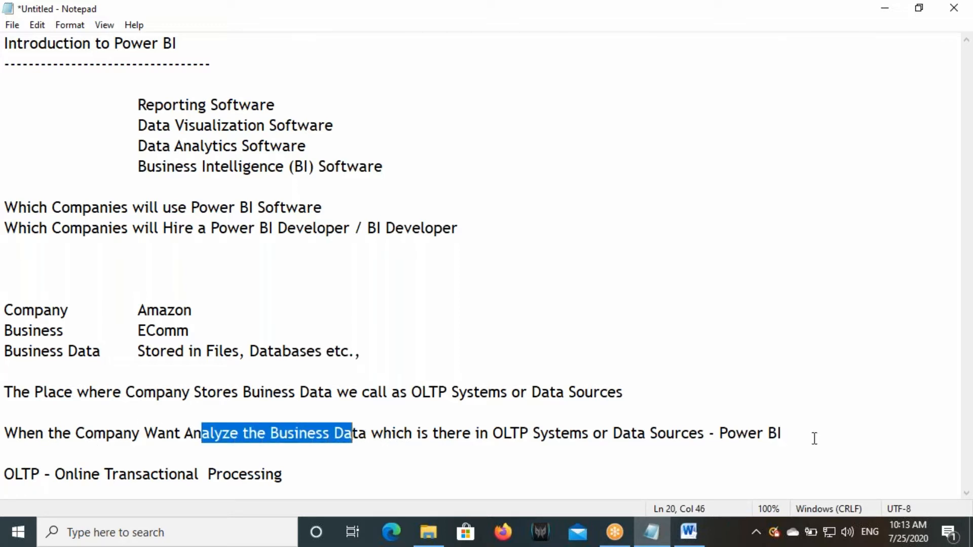
pyautogui.moveTo(720, 434); pyautogui.dragTo(792, 434)
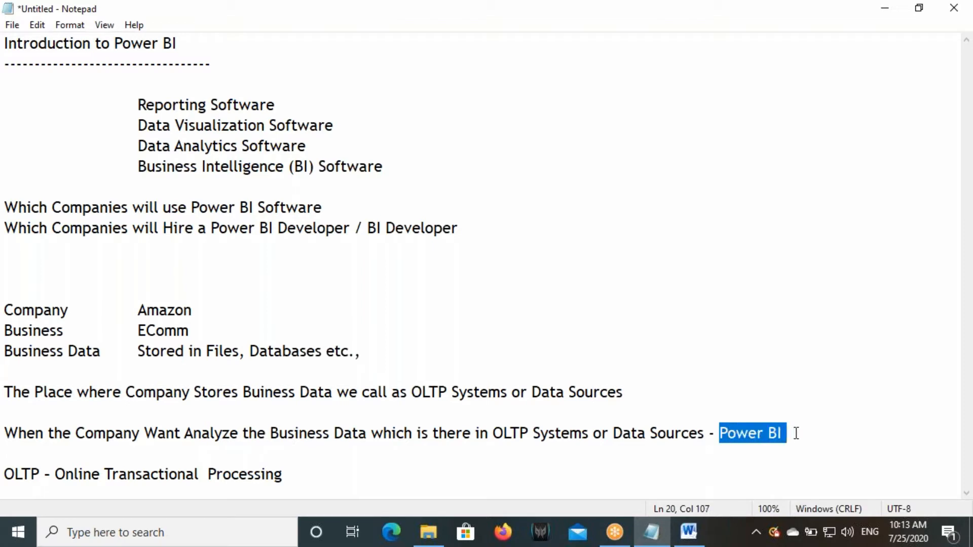
pyautogui.moveTo(786, 433); pyautogui.dragTo(723, 436)
pyautogui.moveTo(201, 434); pyautogui.dragTo(362, 435)
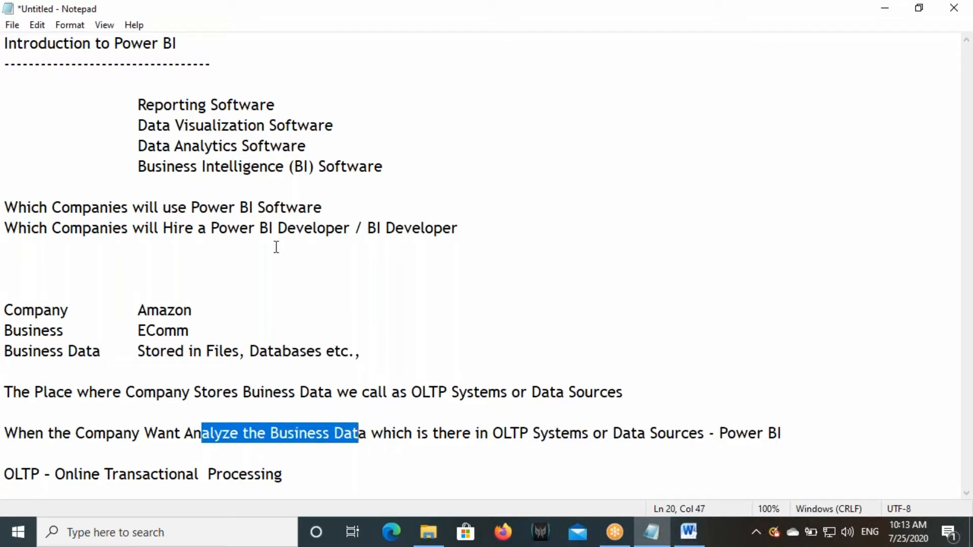
# - Copy "Power BI Developer / BI Developer" from the hiring question onto a line indented by two tabs below the Analyze the Business Data sentence
pyautogui.moveTo(211, 228); pyautogui.dragTo(464, 233)
pyautogui.hotkey('ctrl', 'c')
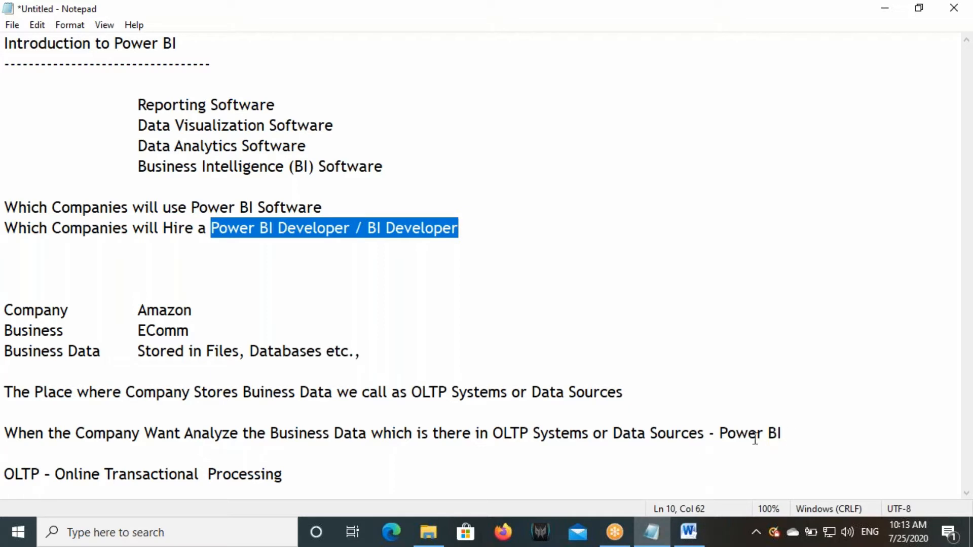
pyautogui.click(797, 433)
pyautogui.press('Return')
pyautogui.press('Tab')
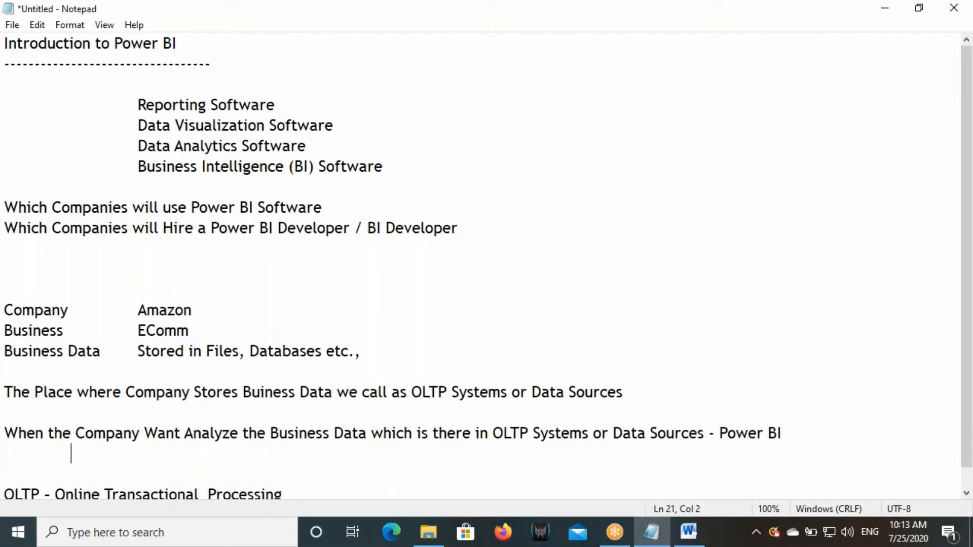
pyautogui.press('Tab')
pyautogui.hotkey('ctrl', 'v')
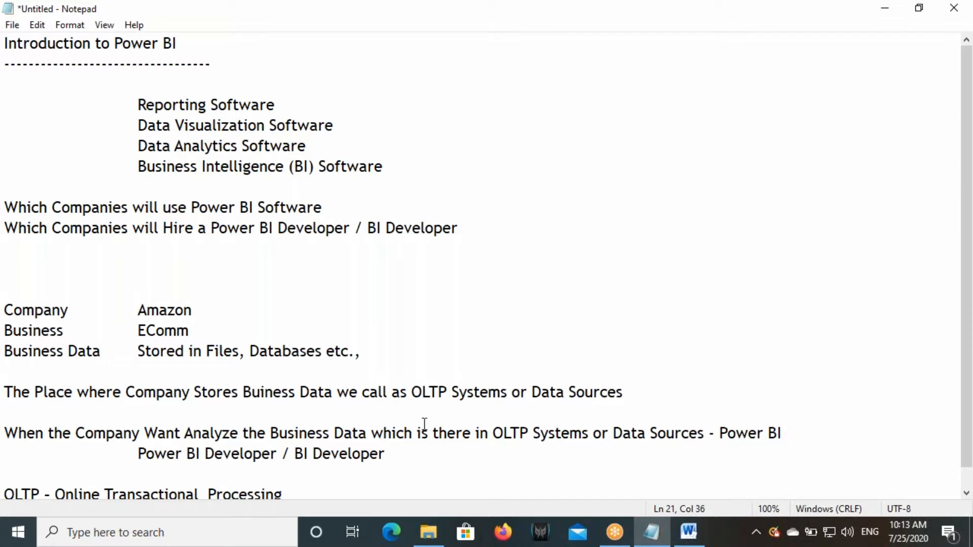
pyautogui.moveTo(720, 434); pyautogui.dragTo(771, 433)
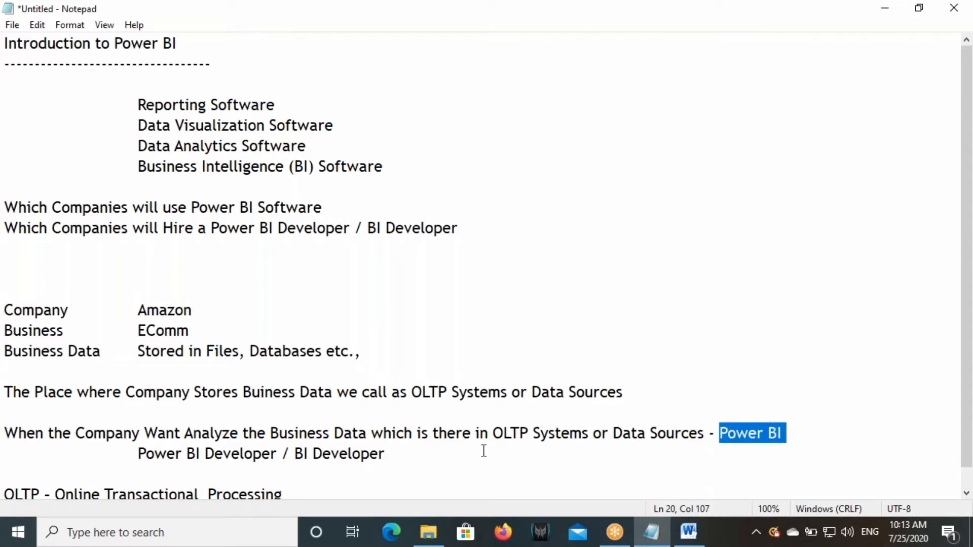
pyautogui.moveTo(239, 433); pyautogui.dragTo(376, 437)
pyautogui.moveTo(737, 434); pyautogui.dragTo(816, 437)
pyautogui.scroll(-1, 344, 406)
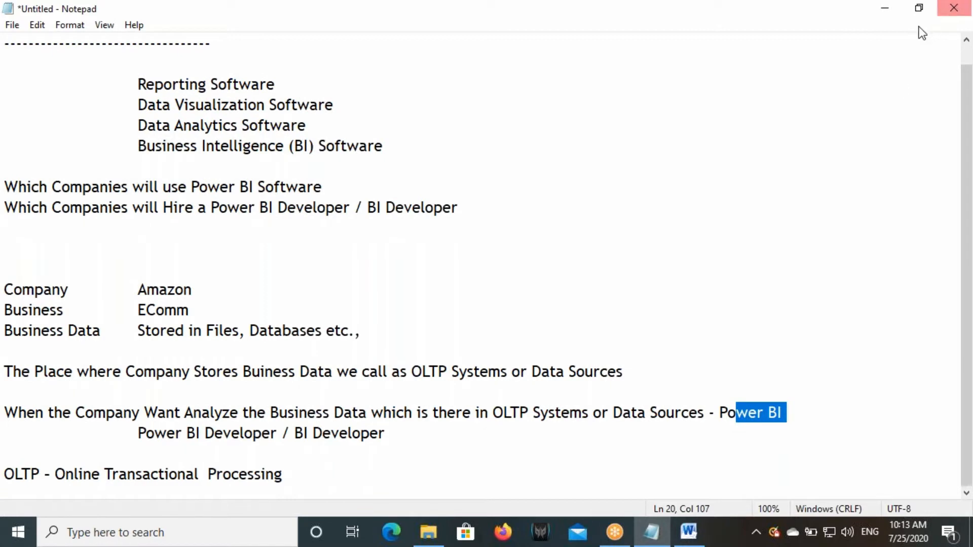
pyautogui.click(863, 29)
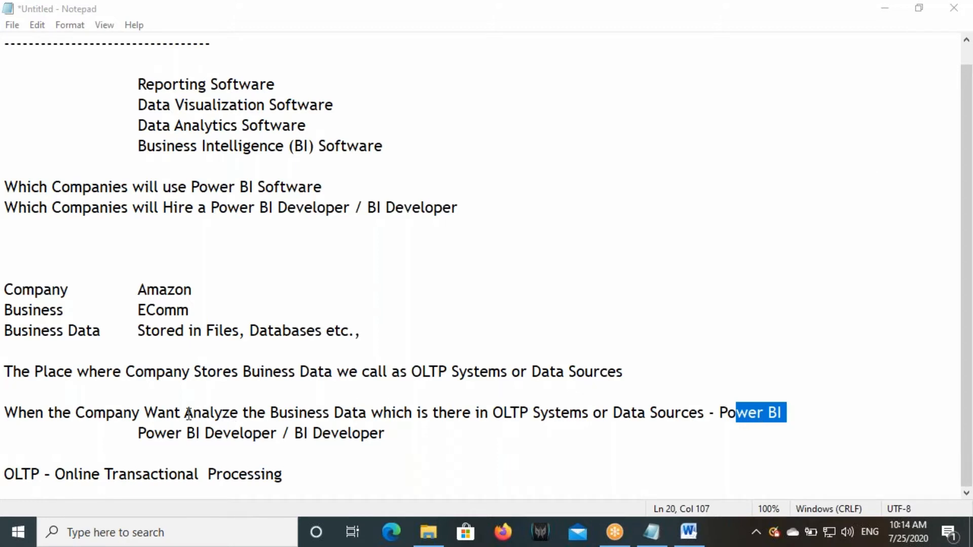
pyautogui.moveTo(185, 413); pyautogui.dragTo(366, 413)
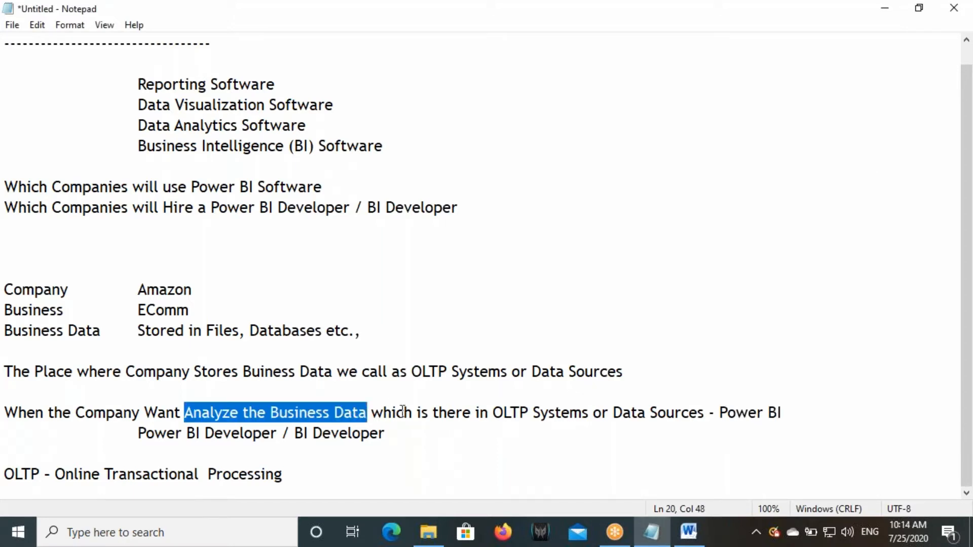
# - Add the heading "To Analyze the Business Data" below the OLTP definition, with blank lines before and after it
pyautogui.click(317, 478)
pyautogui.press('Return')
pyautogui.press('Return')
pyautogui.press('Return')
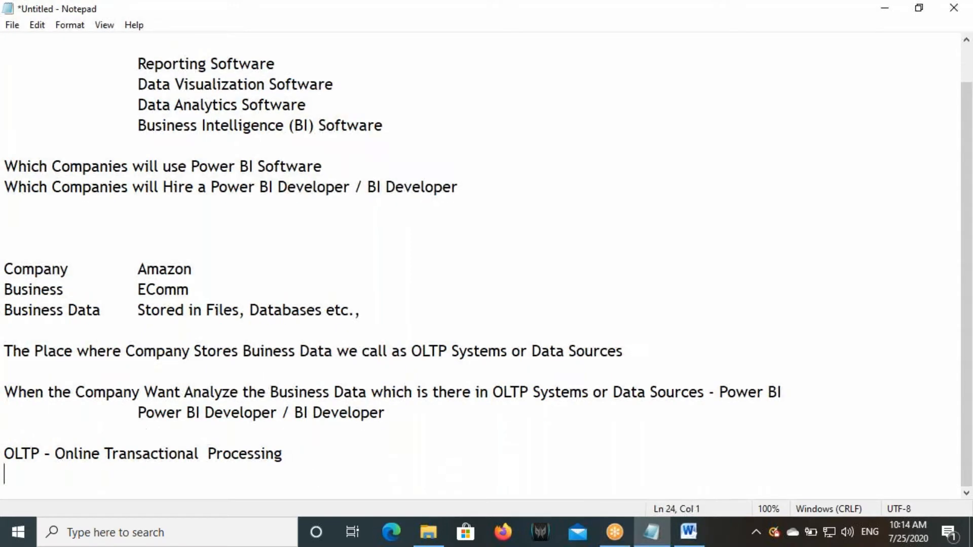
pyautogui.scroll(-4, 317, 478)
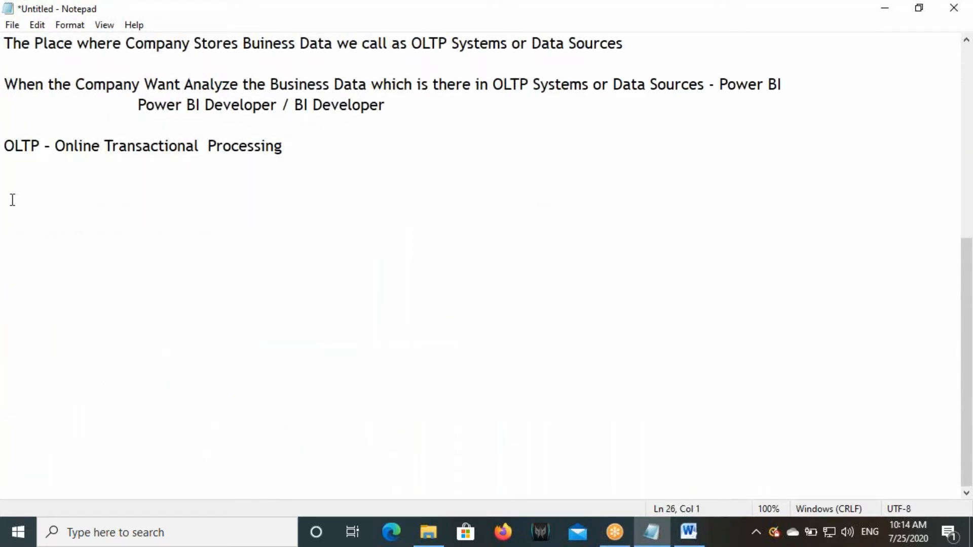
pyautogui.write('To Analyze the Business Data')
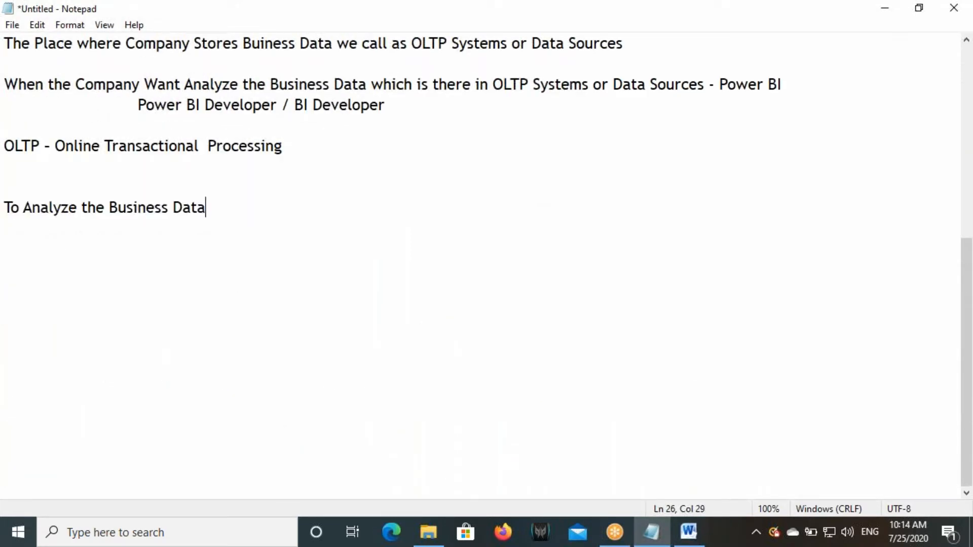
pyautogui.press('Return')
pyautogui.press('Return')
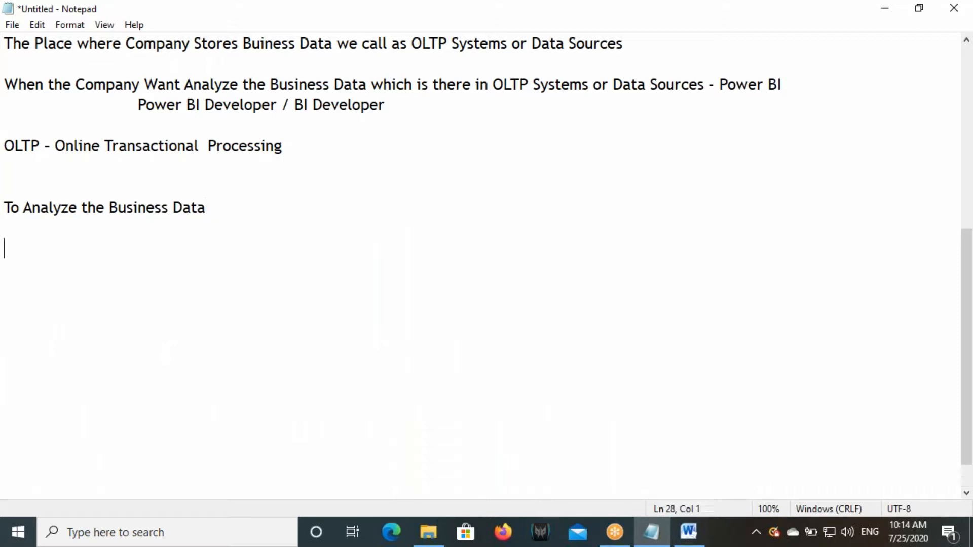
# - List Power BI, Tableau and QlikView on separate lines under the "To Analyze the Business Data" heading
pyautogui.write('Power BI')
pyautogui.press('Return')
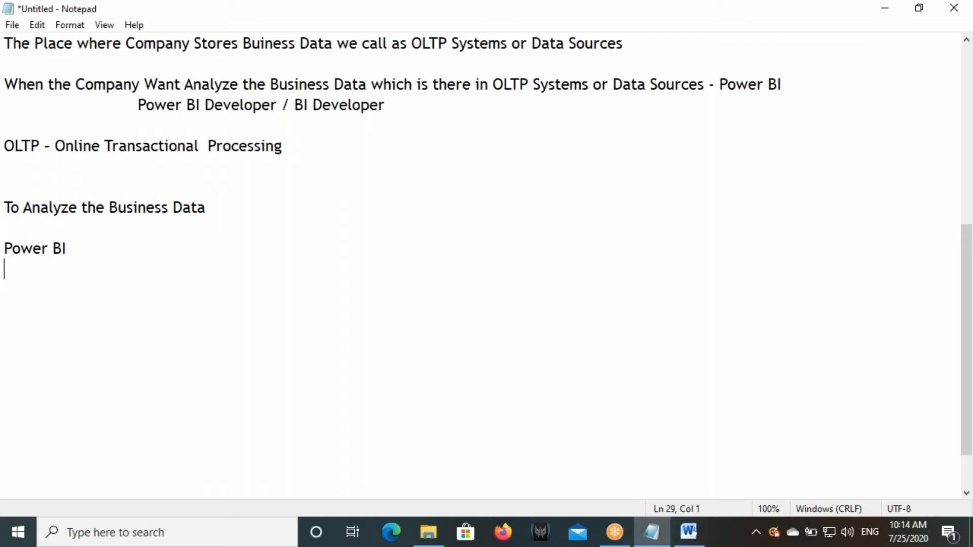
pyautogui.write('Tableau')
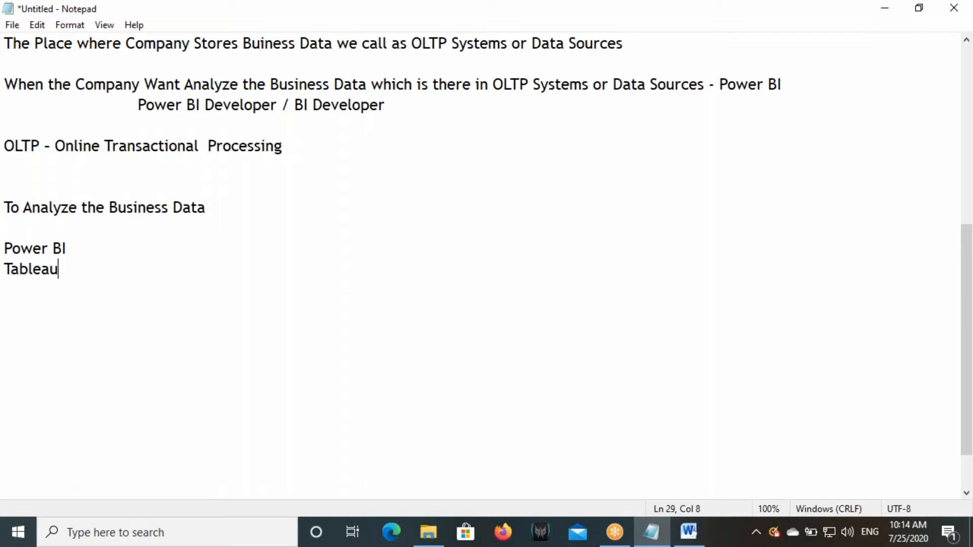
pyautogui.press('Return')
pyautogui.write('QWL')
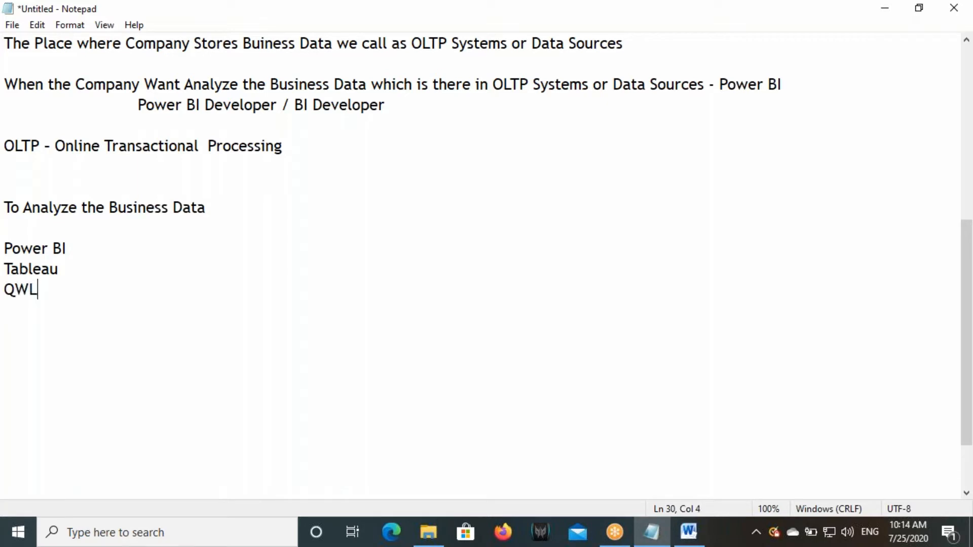
pyautogui.press('BackSpace')
pyautogui.press('BackSpace')
pyautogui.write('likView')
pyautogui.press('Return')
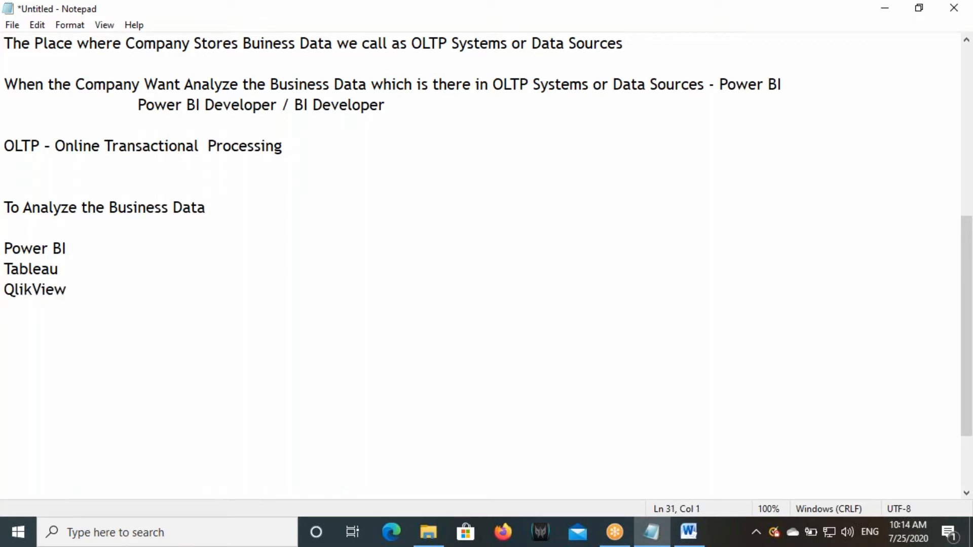
# - Continue the tool list with Microstartegy, BO, OBIEE, COGNOS and MSBI, each on its own line
pyautogui.write('Microstartegy')
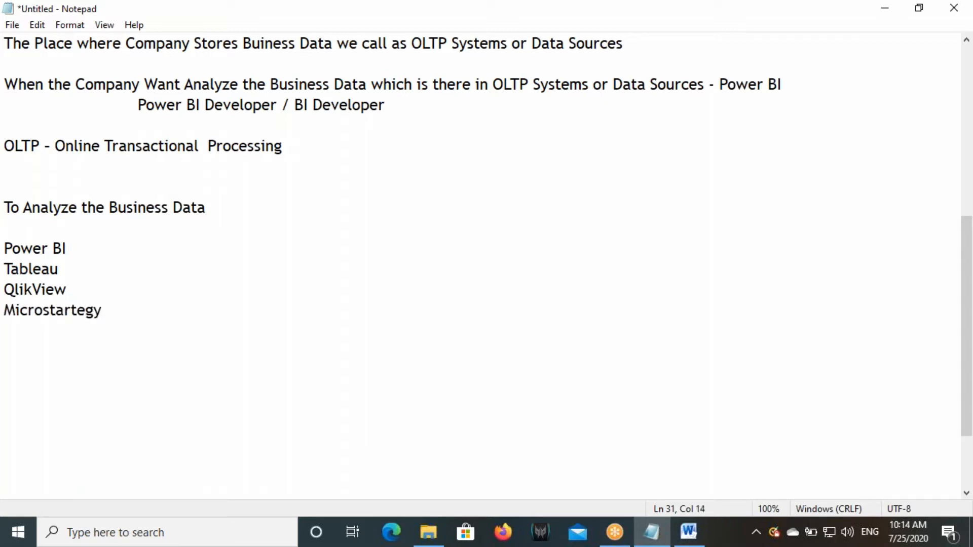
pyautogui.press('Return')
pyautogui.write('BO')
pyautogui.press('Return')
pyautogui.write('OBIEE')
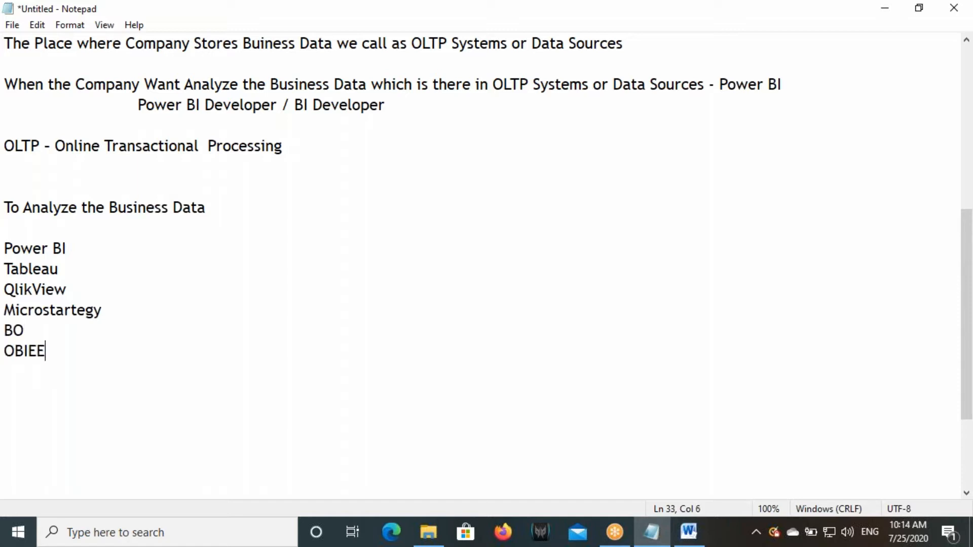
pyautogui.press('Return')
pyautogui.write('COGNOS')
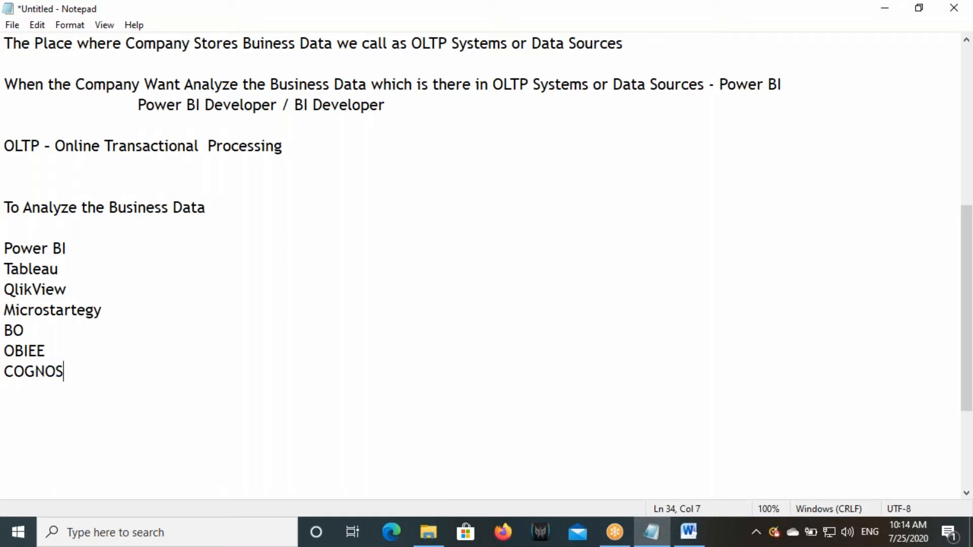
pyautogui.press('Return')
pyautogui.write('MSBI')
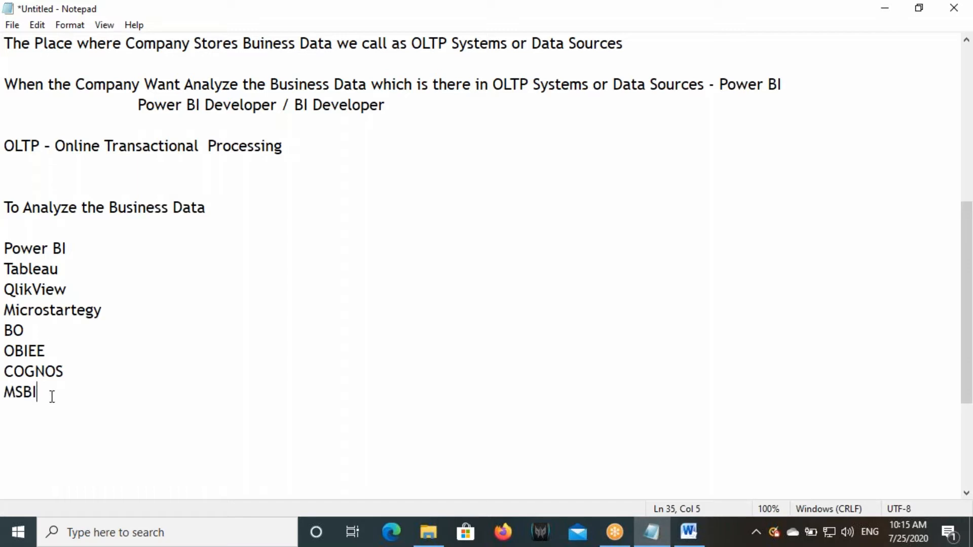
pyautogui.moveTo(52, 396); pyautogui.dragTo(4, 248)
pyautogui.click(110, 207)
pyautogui.moveTo(110, 208); pyautogui.dragTo(213, 211)
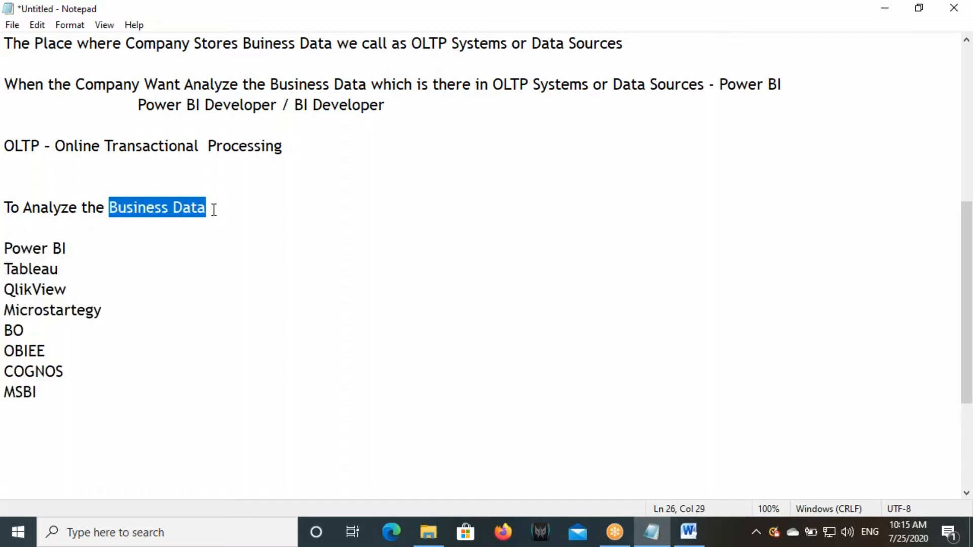
pyautogui.moveTo(4, 248); pyautogui.dragTo(59, 378)
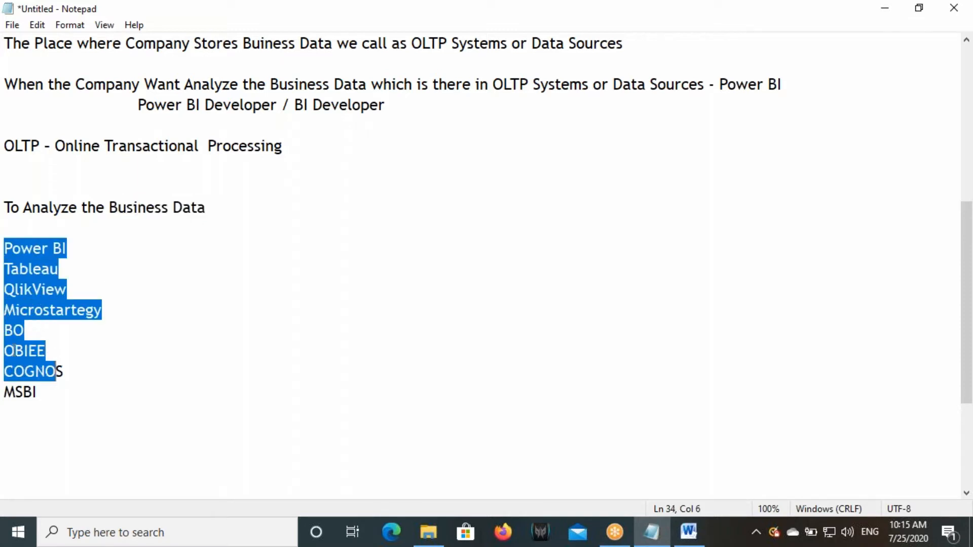
pyautogui.moveTo(4, 330); pyautogui.dragTo(67, 372)
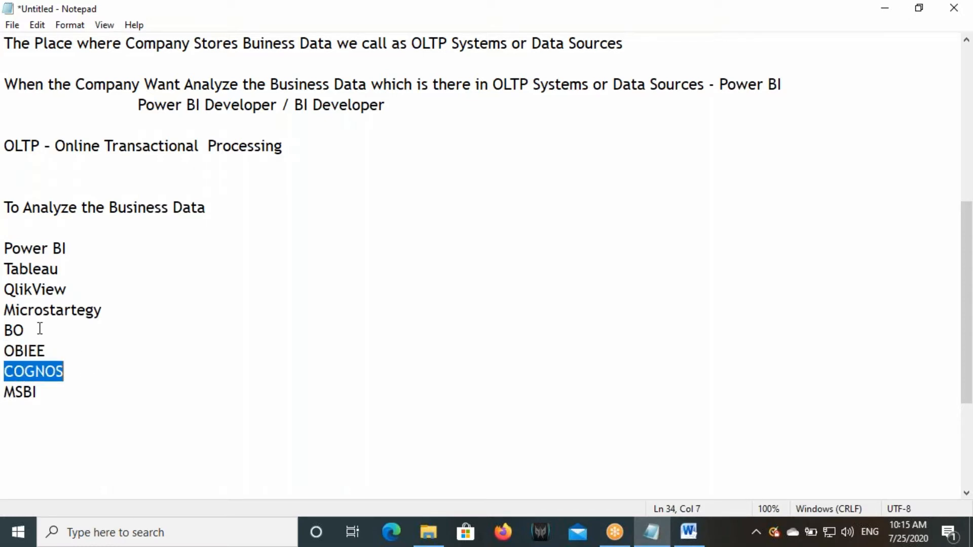
# - Highlight Microstartegy, QlikView, Tableau and Power BI one after another in the tool list
pyautogui.moveTo(15, 310); pyautogui.dragTo(103, 311)
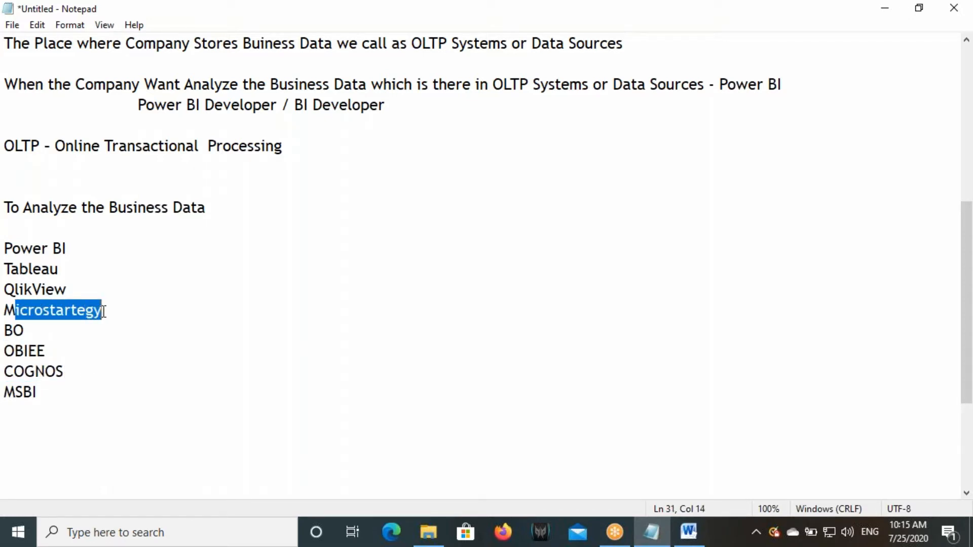
pyautogui.moveTo(4, 289); pyautogui.dragTo(55, 301)
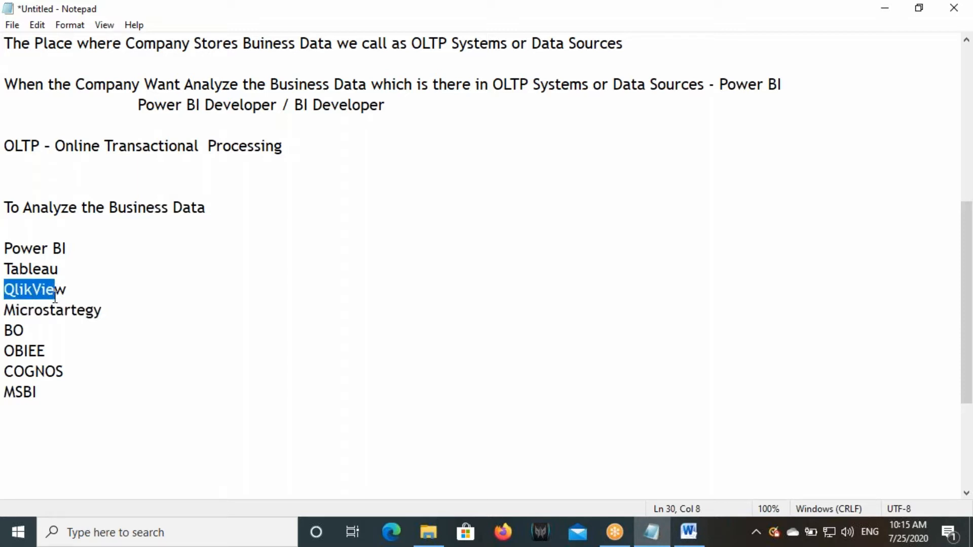
pyautogui.moveTo(6, 270); pyautogui.dragTo(56, 271)
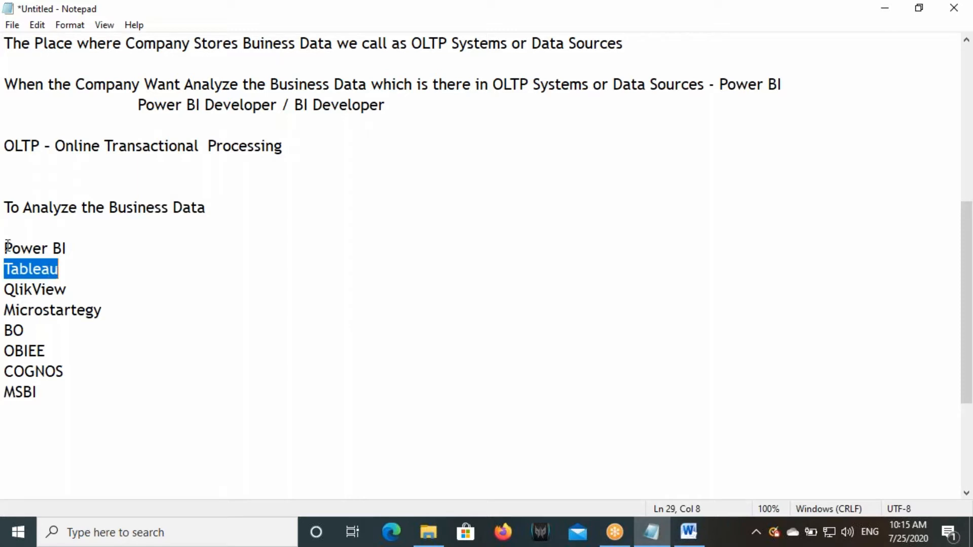
pyautogui.moveTo(8, 246); pyautogui.dragTo(71, 247)
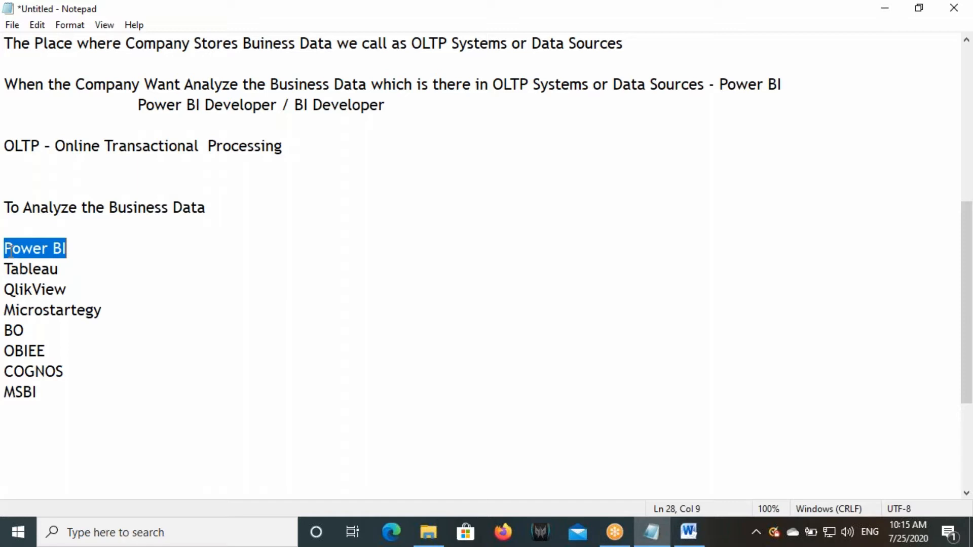
pyautogui.click(858, 25)
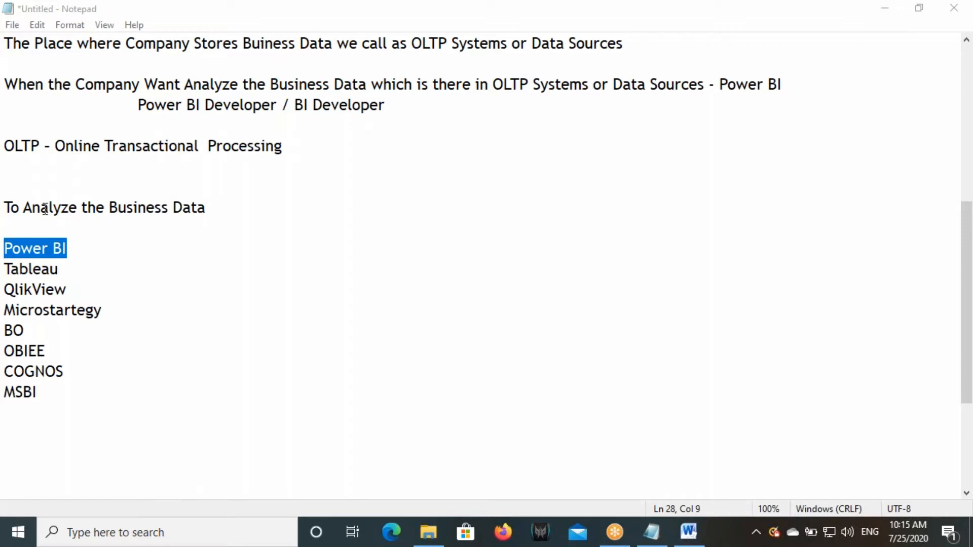
pyautogui.moveTo(4, 249); pyautogui.dragTo(68, 250)
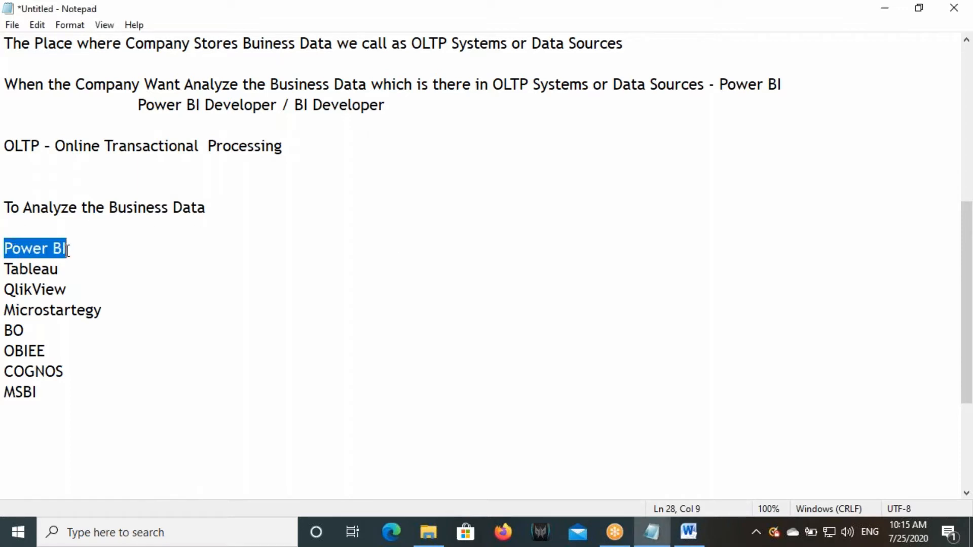
pyautogui.moveTo(5, 249); pyautogui.dragTo(74, 248)
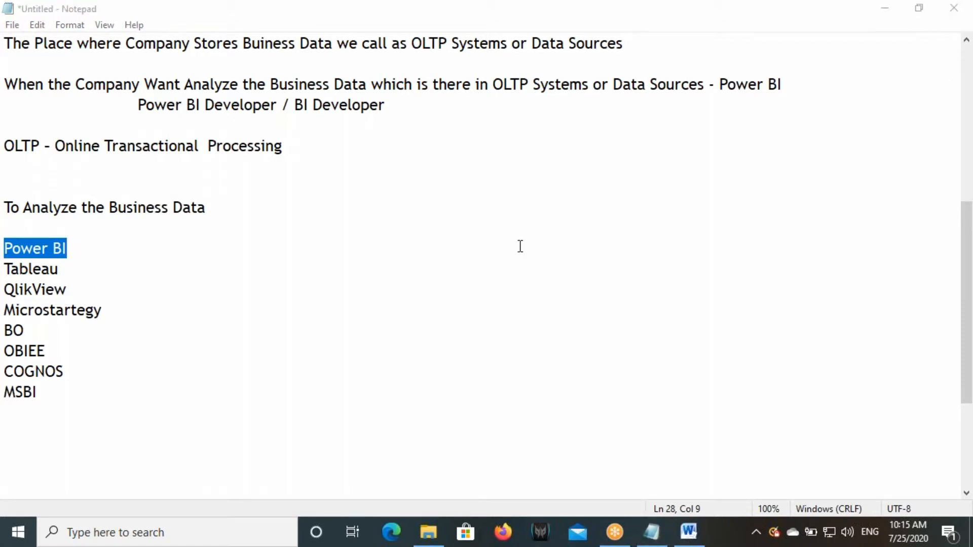
# - Switch to File Explorer and open Gartner.jpg from Local Disk (D:)
pyautogui.click(428, 532)
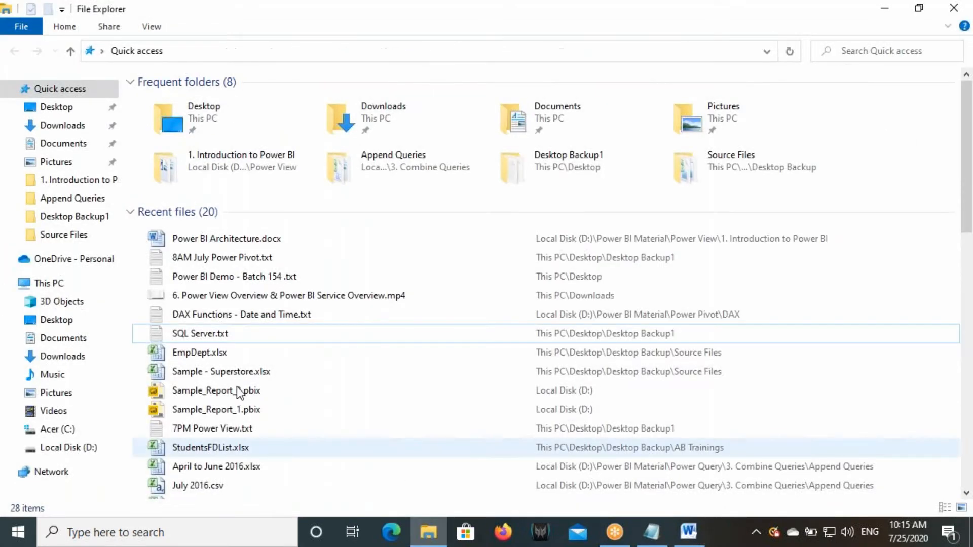
pyautogui.click(77, 448)
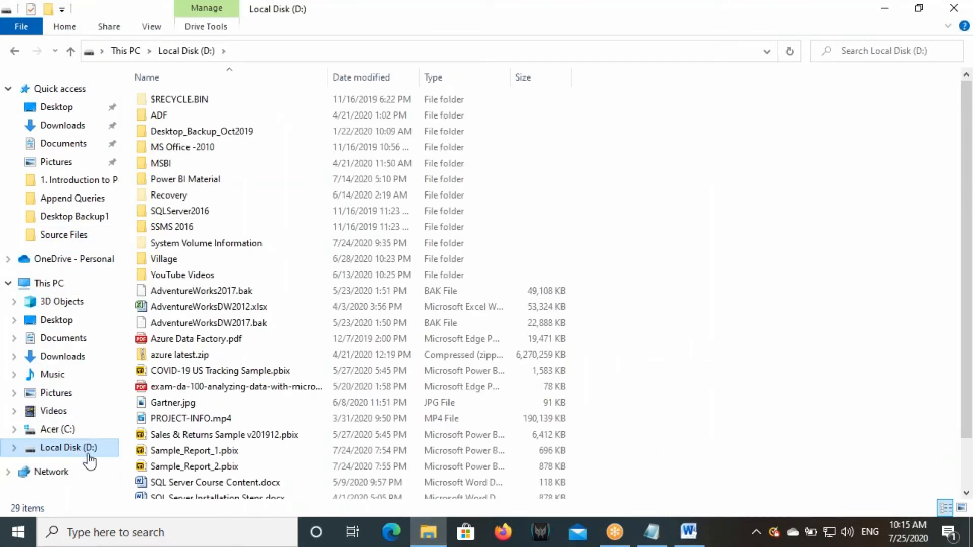
pyautogui.scroll(-2, 254, 388)
pyautogui.click(184, 349)
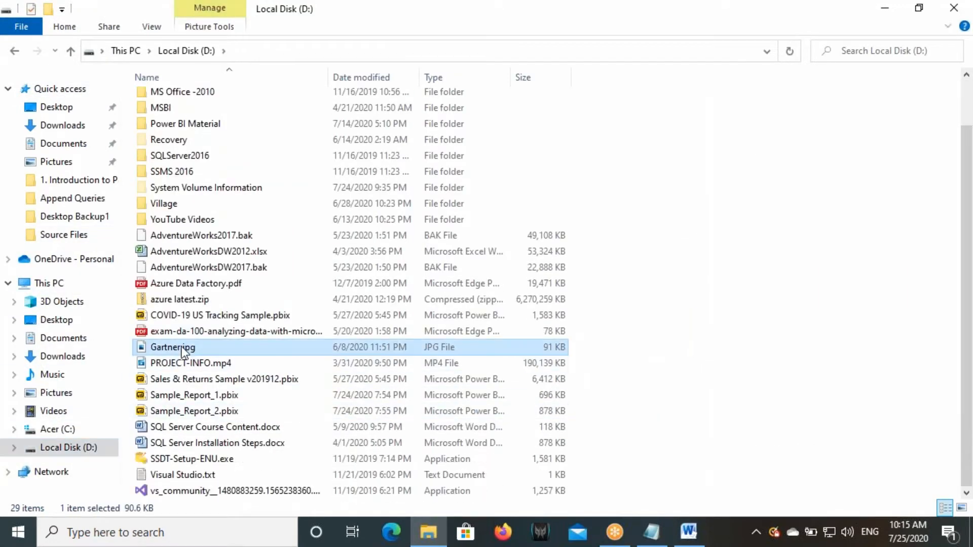
pyautogui.doubleClick(183, 350)
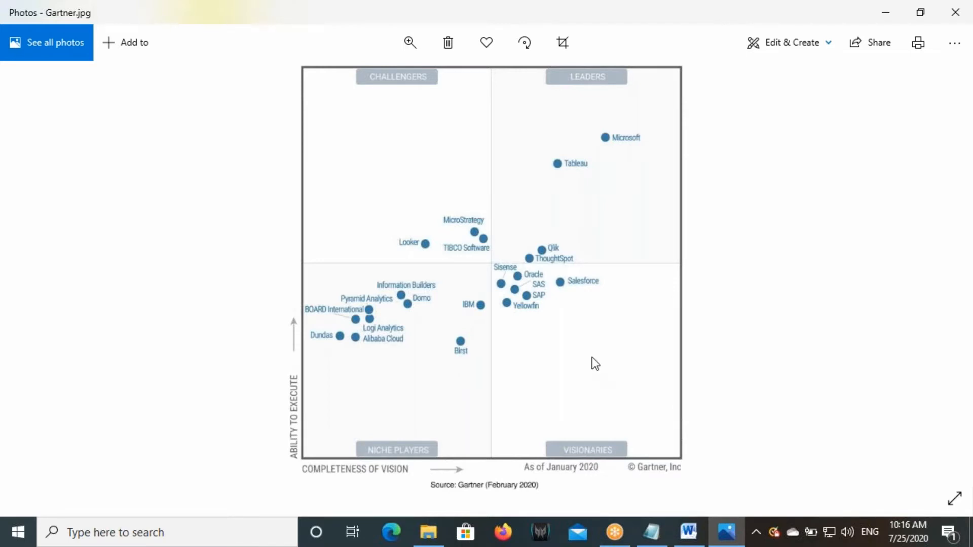
# - Mark Microsoft, Tableau and Qlik in the Leaders quadrant with red boxes, underline Tableau, and clear the annotations
pyautogui.scroll(3, 607, 306)
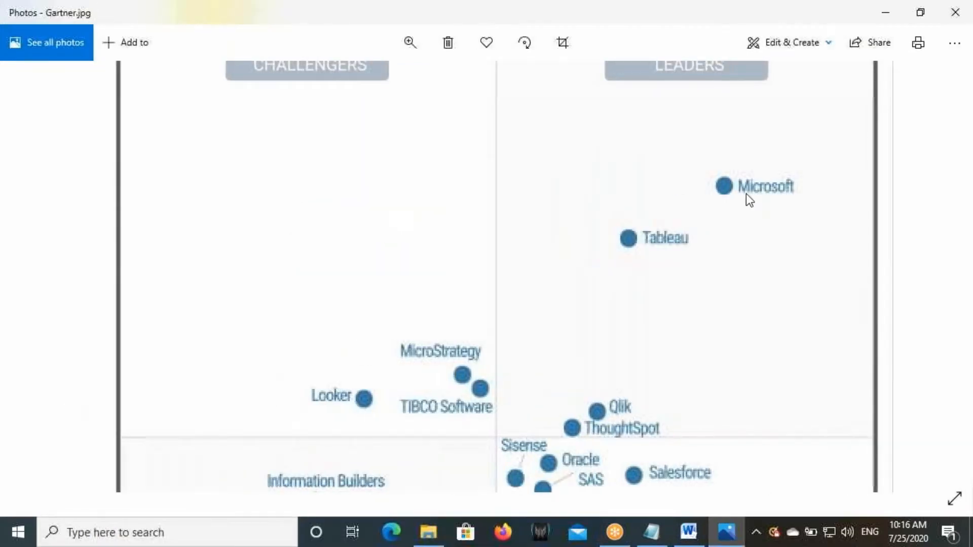
pyautogui.moveTo(731, 192); pyautogui.dragTo(722, 221)
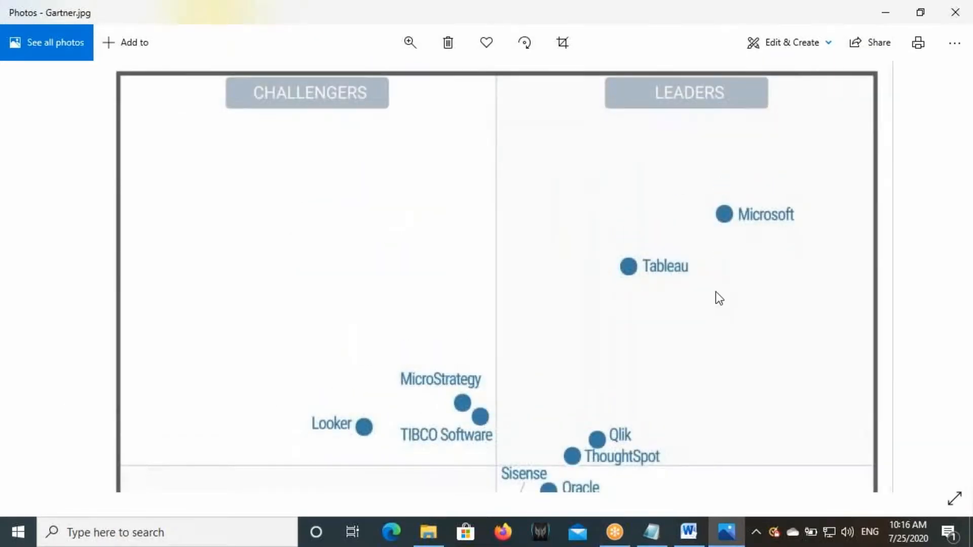
pyautogui.scroll(-3, 716, 291)
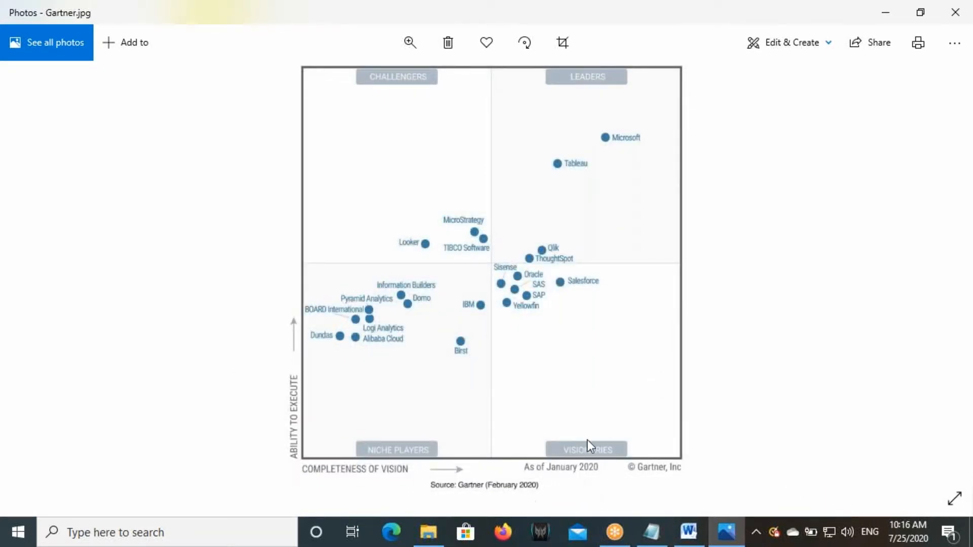
pyautogui.scroll(3, 603, 362)
pyautogui.moveTo(626, 325); pyautogui.dragTo(587, 450)
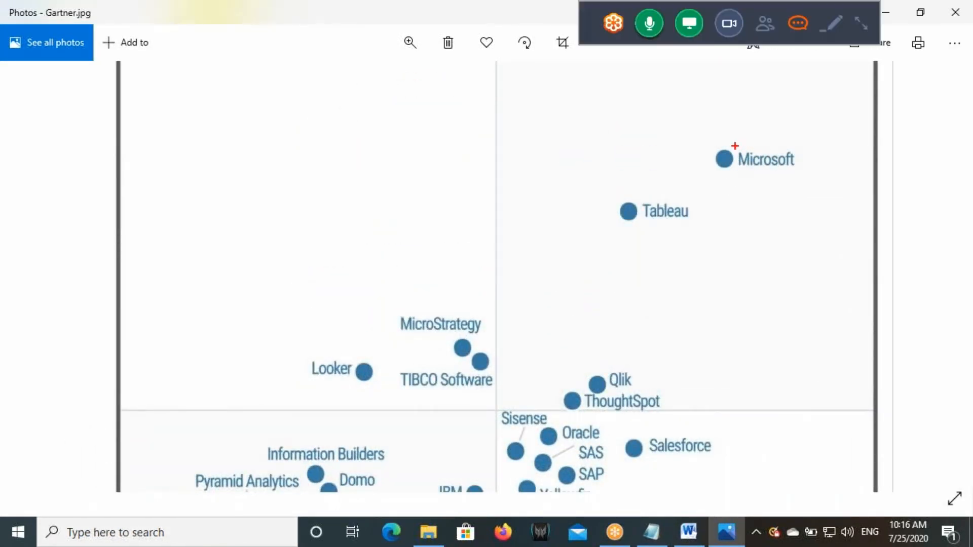
pyautogui.moveTo(716, 145); pyautogui.dragTo(806, 179)
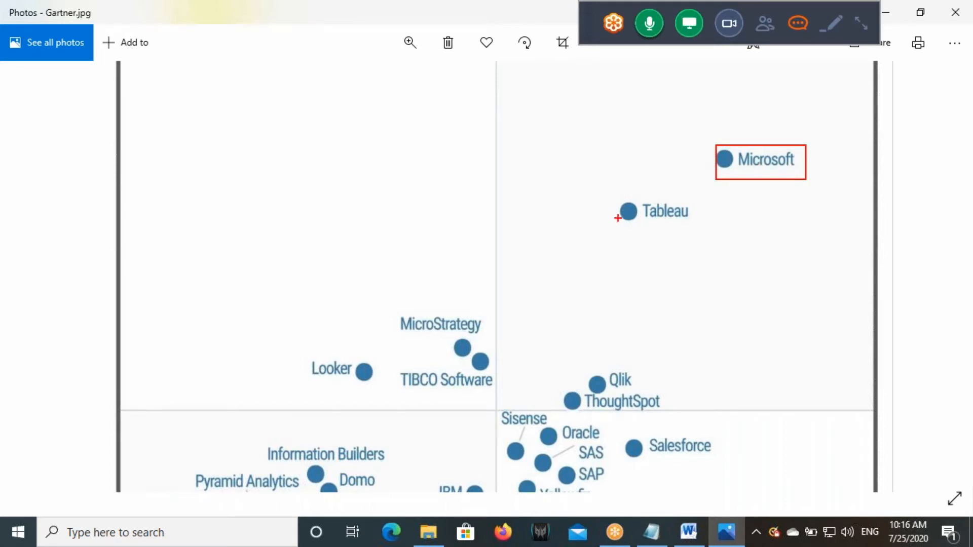
pyautogui.moveTo(618, 202); pyautogui.dragTo(701, 236)
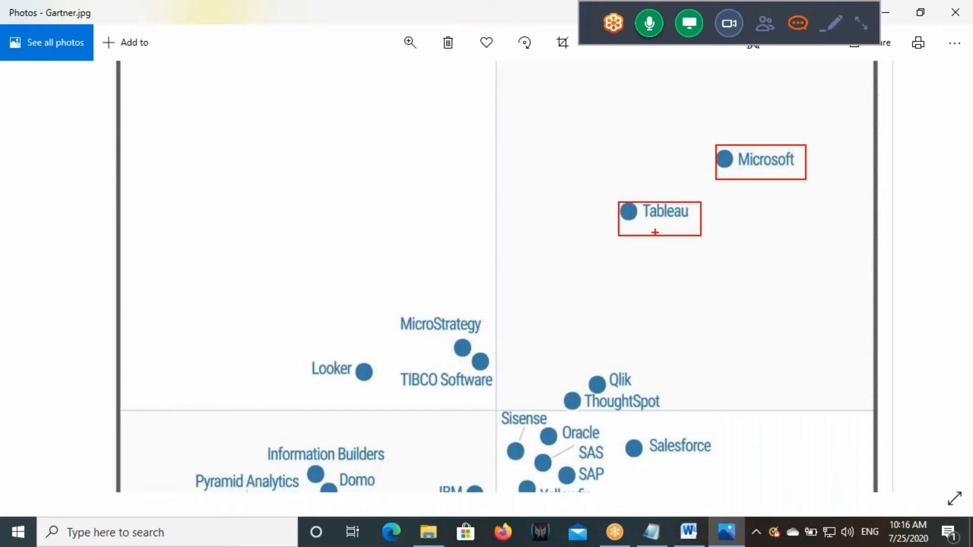
pyautogui.moveTo(640, 228); pyautogui.dragTo(683, 229)
pyautogui.moveTo(596, 370); pyautogui.dragTo(636, 388)
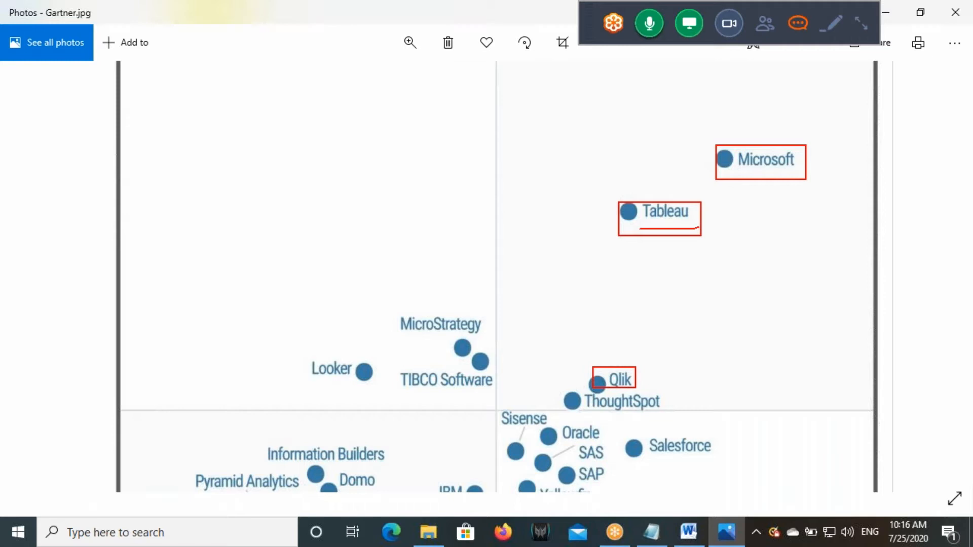
pyautogui.press('Escape')
pyautogui.scroll(-4, 596, 313)
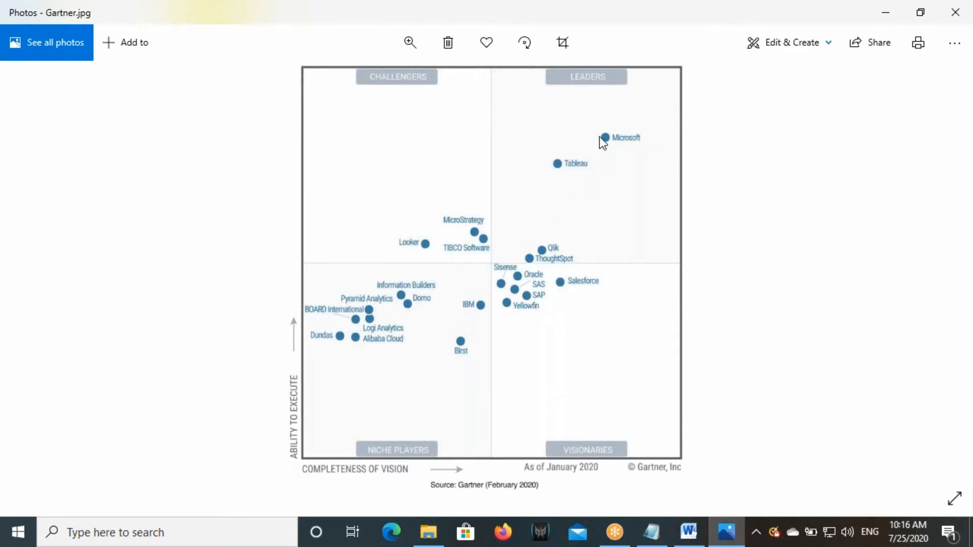
# - Close the Gartner image, return to the Notepad notes, and highlight the tool list from Power BI to MSBI
pyautogui.click(955, 12)
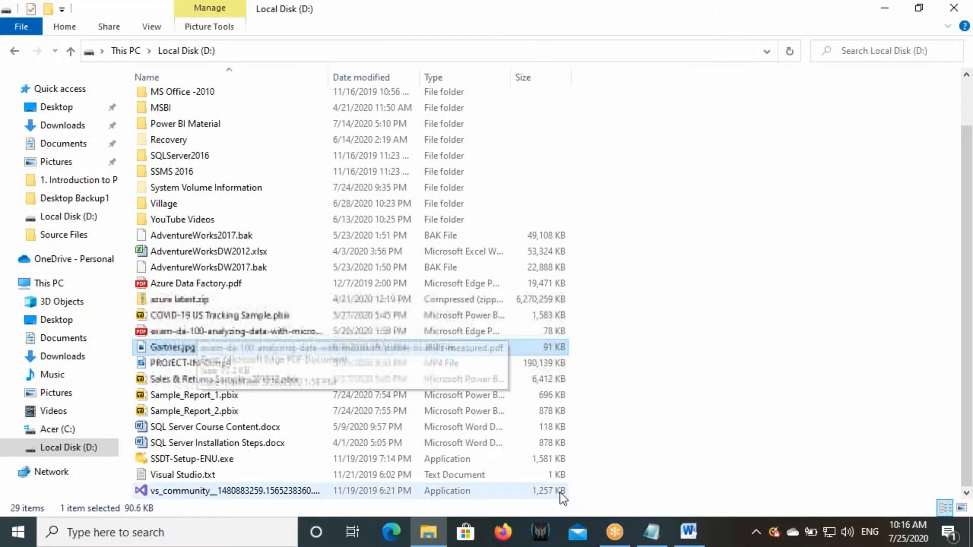
pyautogui.click(650, 535)
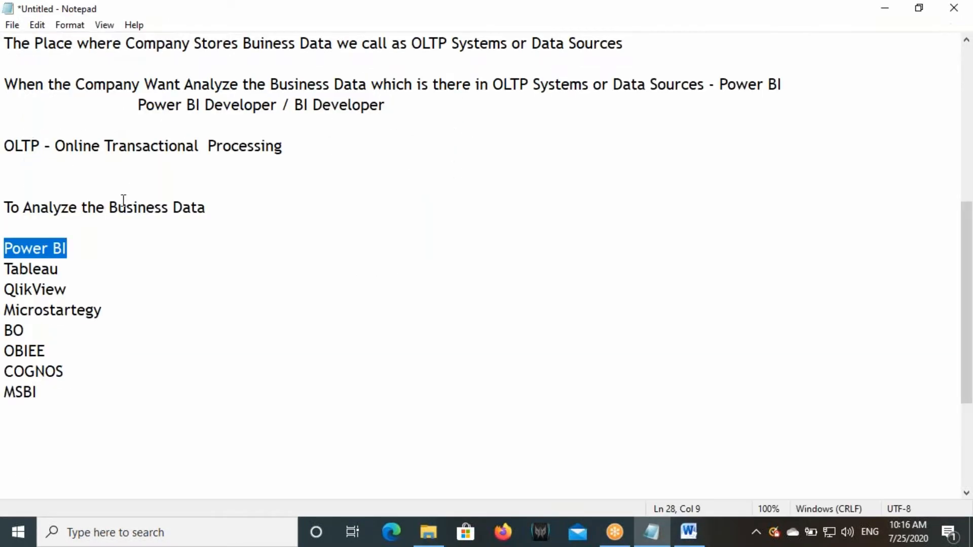
pyautogui.click(40, 252)
pyautogui.moveTo(41, 393); pyautogui.dragTo(5, 249)
# - Leave a blank line below MSBI and begin a sentence with "All the Above Softwares we Categorised into"
pyautogui.scroll(-3, 133, 274)
pyautogui.click(63, 212)
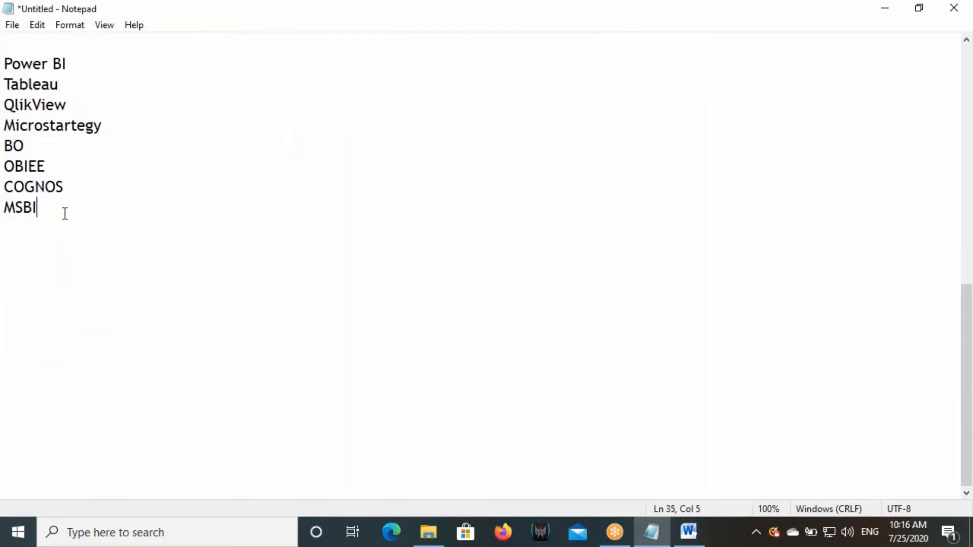
pyautogui.press('Return')
pyautogui.press('Return')
pyautogui.write('All')
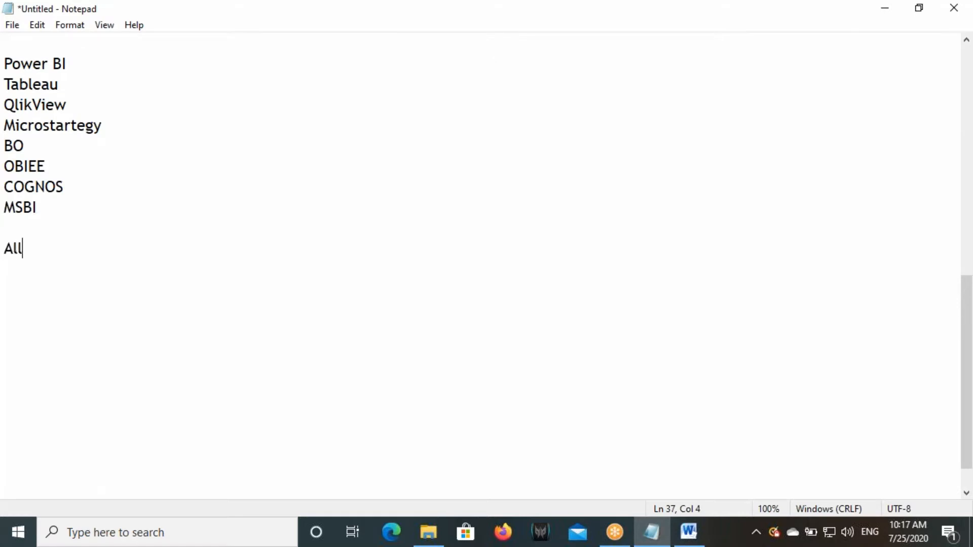
pyautogui.write(' the Abov')
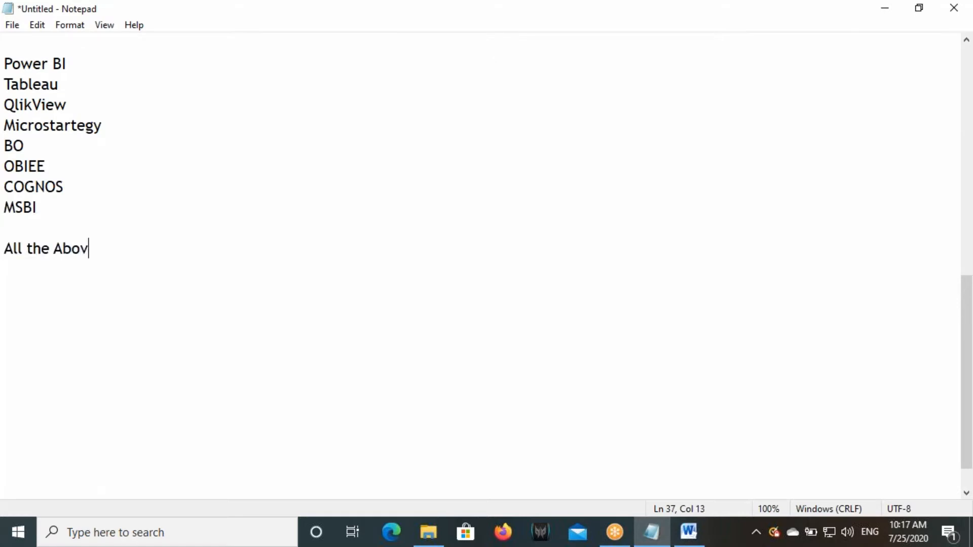
pyautogui.write('e Softwares we ')
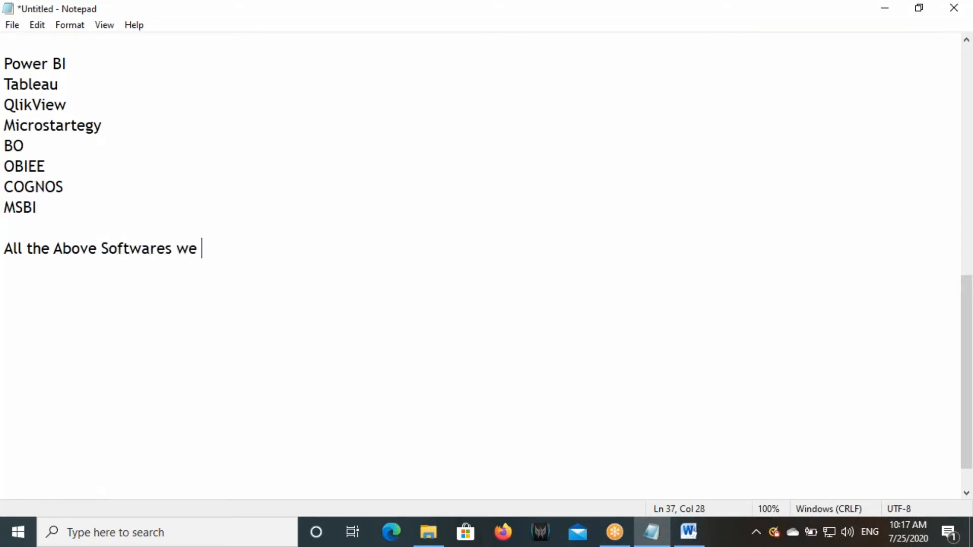
pyautogui.write('Categoris')
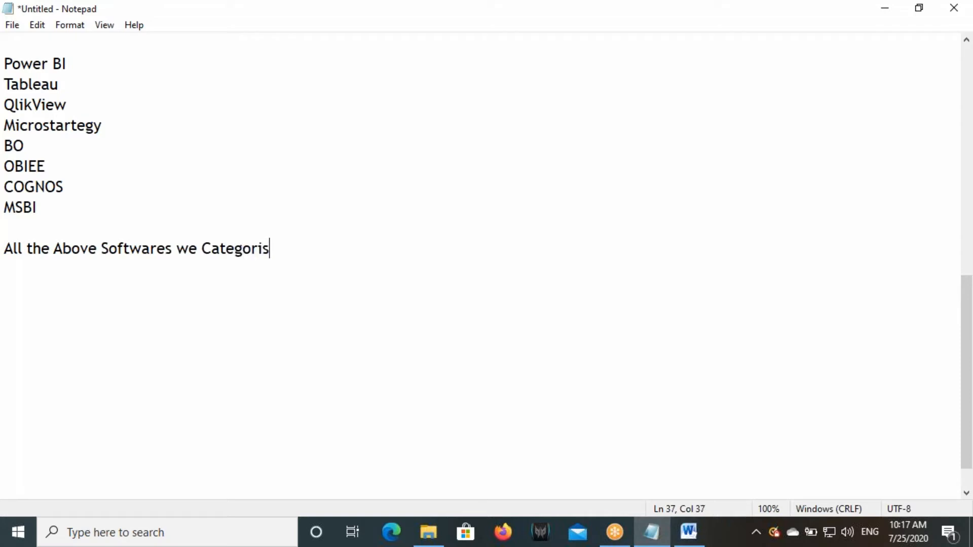
pyautogui.write('ed into')
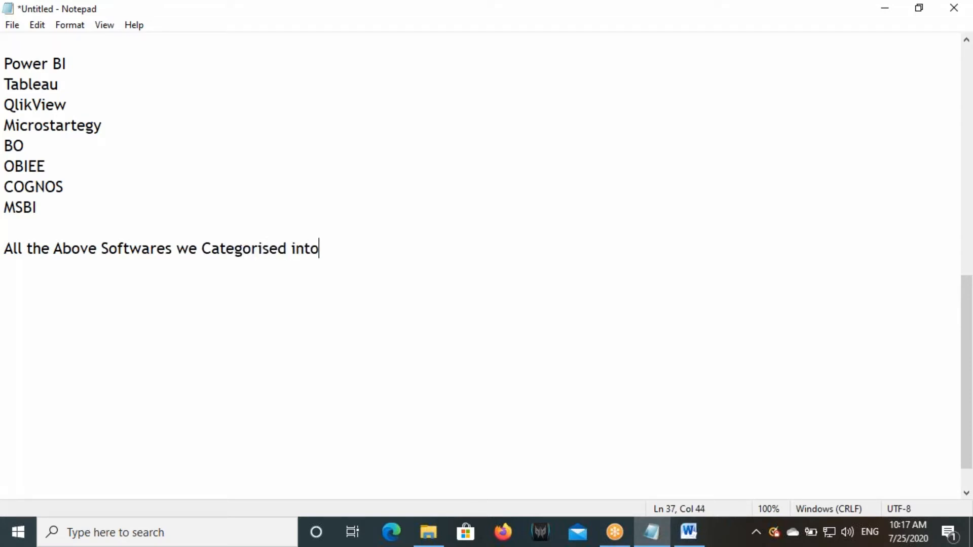
# - Complete the categorisation sentence with "Tradational Softwares & Self Serviced Softwares"
pyautogui.write(' Tradational ')
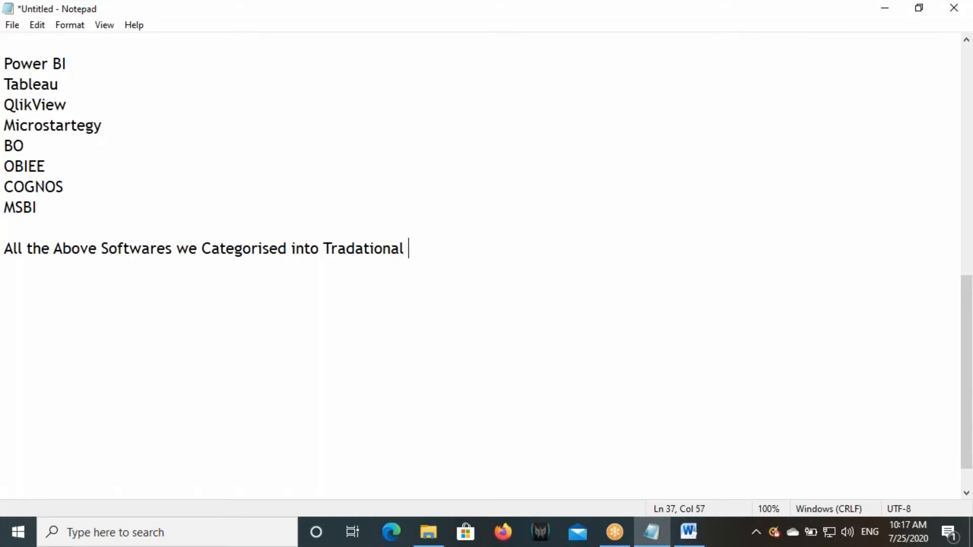
pyautogui.write('Softwares ')
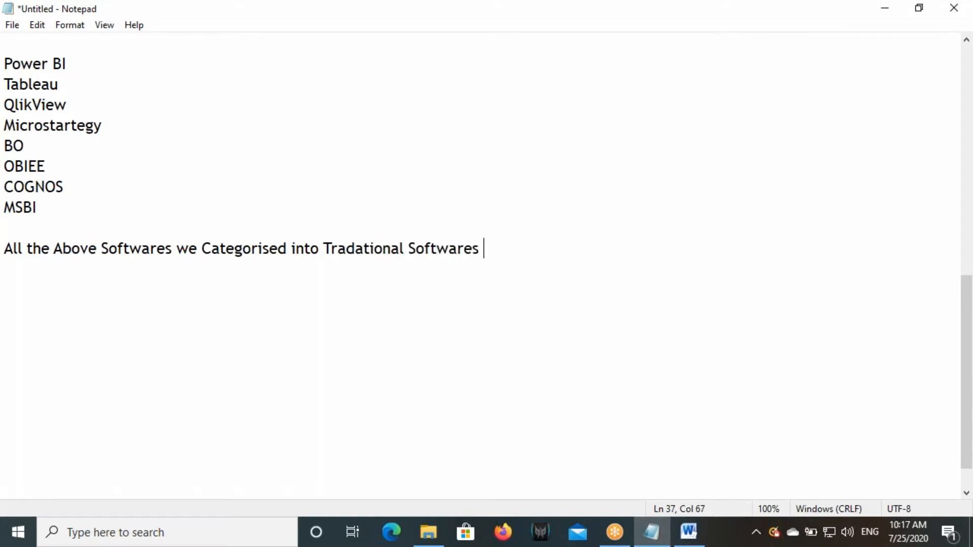
pyautogui.write('& Selff')
pyautogui.press('BackSpace')
pyautogui.press('BackSpace')
pyautogui.write('Servic')
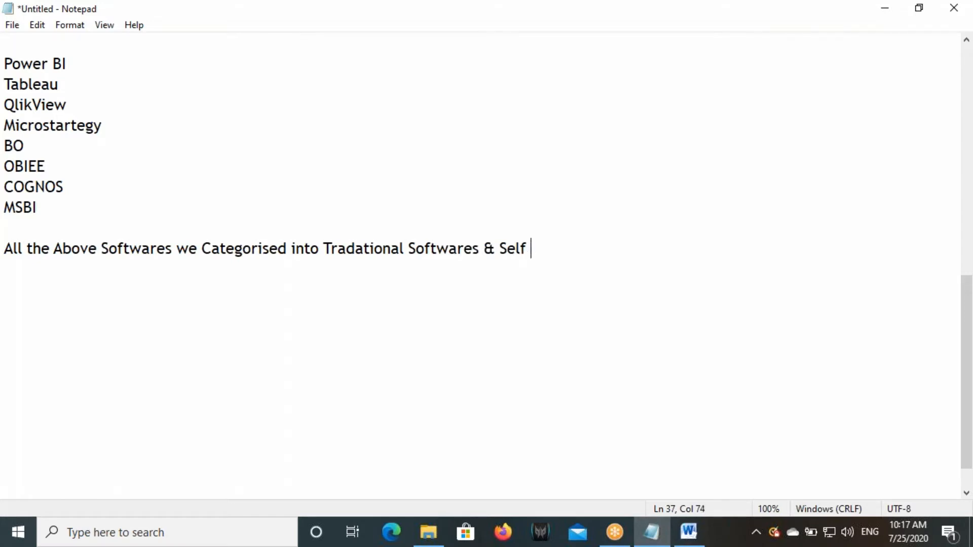
pyautogui.write('ed Softwa')
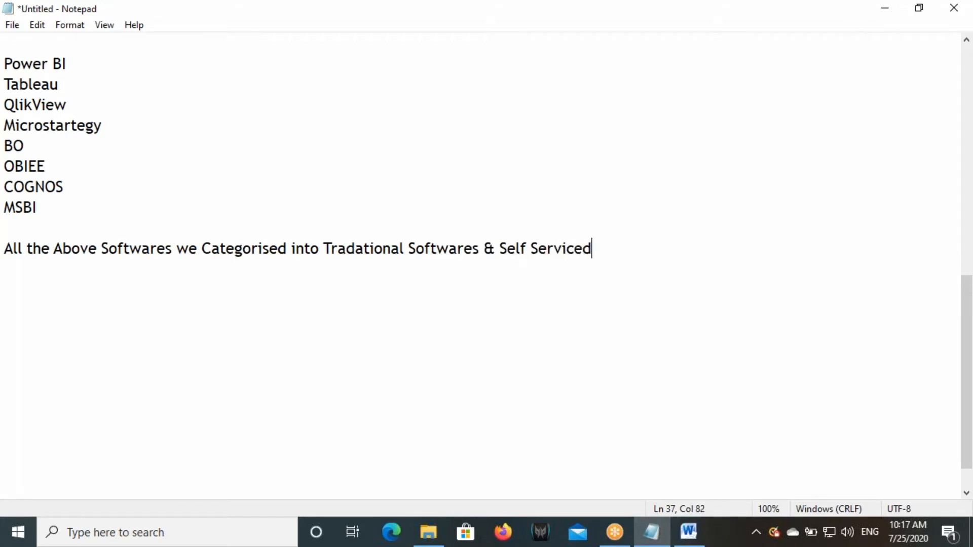
pyautogui.write('res')
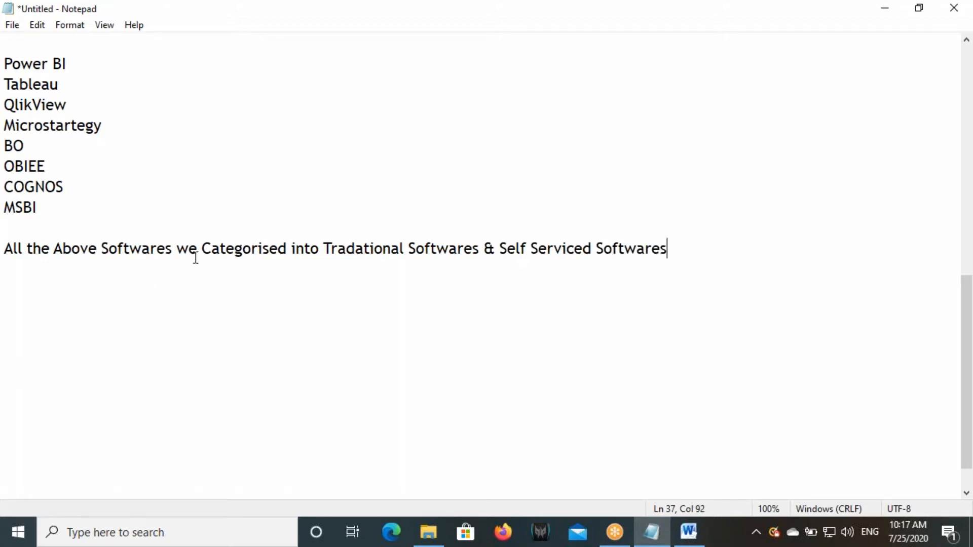
# - Highlight "Self Serviced Softwares", box both tool groups, Power BI and that phrase in red, and clear the annotations
pyautogui.moveTo(196, 249); pyautogui.dragTo(671, 245)
pyautogui.scroll(1, 134, 228)
pyautogui.scroll(1, 134, 228)
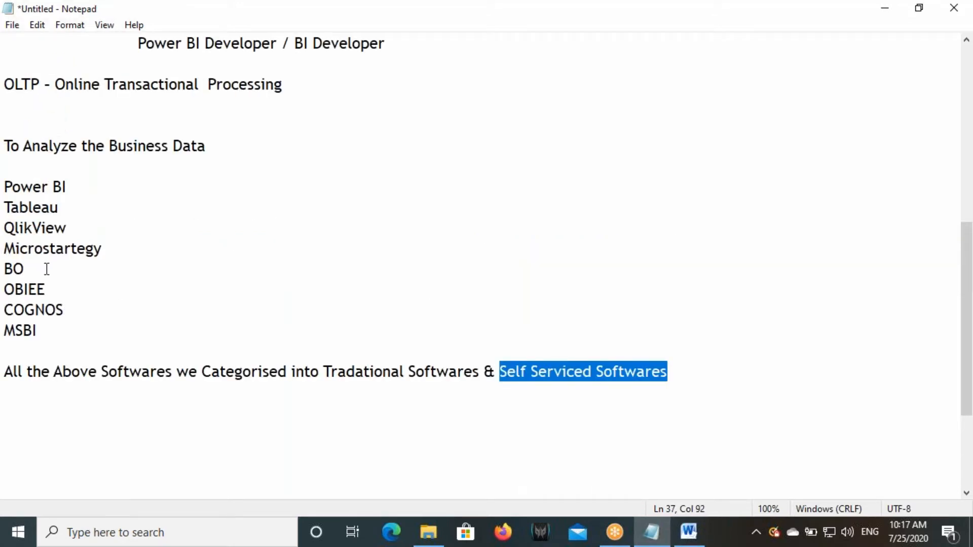
pyautogui.moveTo(1, 244)
pyautogui.mouseDown()
pyautogui.moveTo(133, 343)
pyautogui.moveTo(146, 342)
pyautogui.mouseUp()
pyautogui.moveTo(1, 177); pyautogui.dragTo(96, 238)
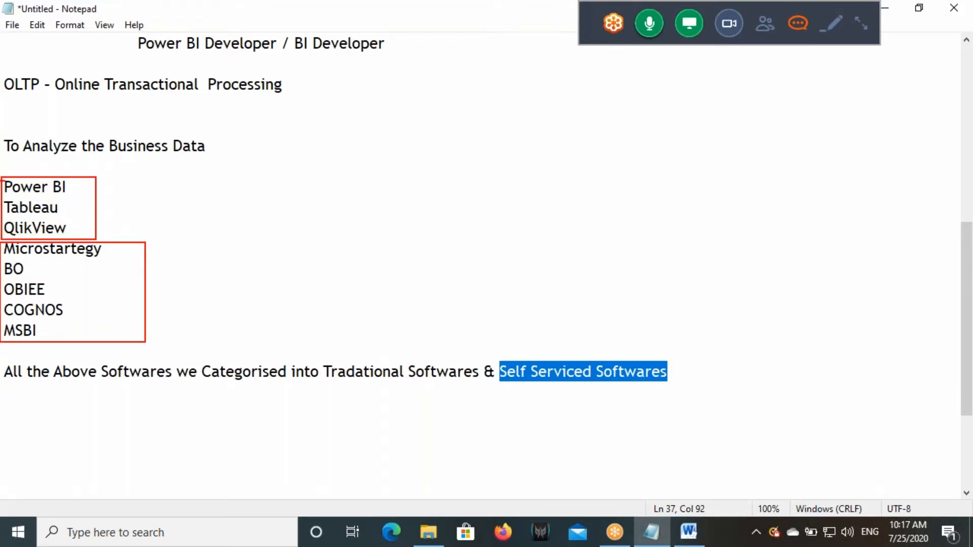
pyautogui.moveTo(2, 178); pyautogui.dragTo(83, 193)
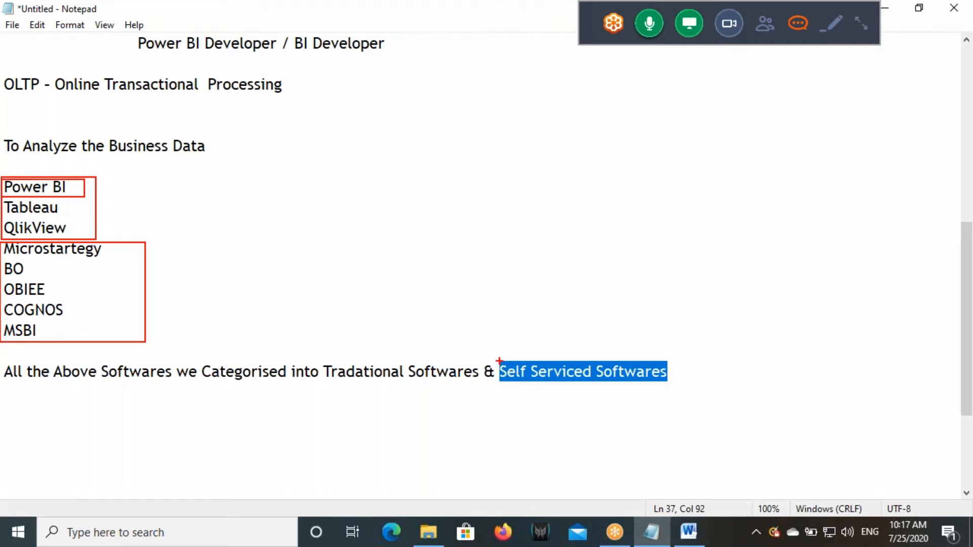
pyautogui.moveTo(499, 360)
pyautogui.mouseDown()
pyautogui.moveTo(572, 384)
pyautogui.moveTo(669, 384)
pyautogui.mouseUp()
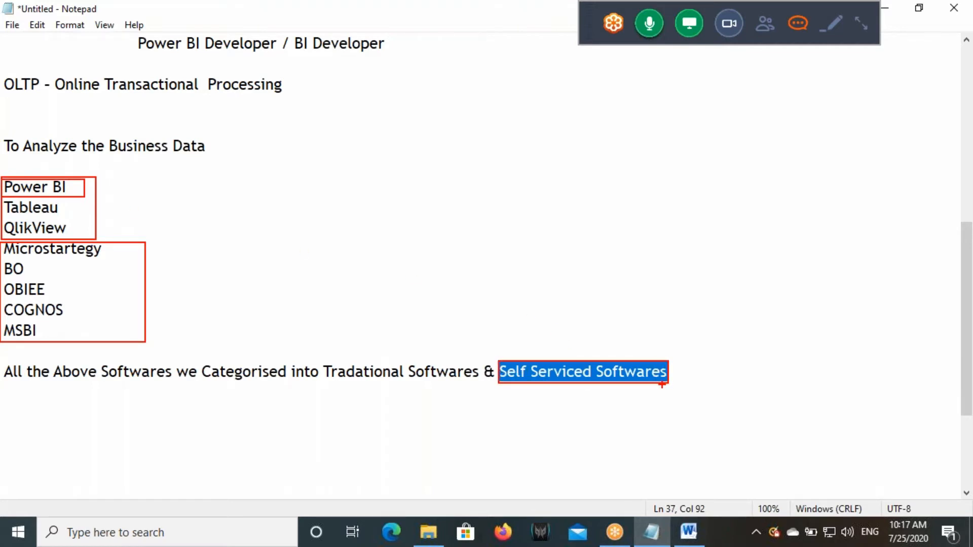
pyautogui.press('Escape')
pyautogui.click(590, 373)
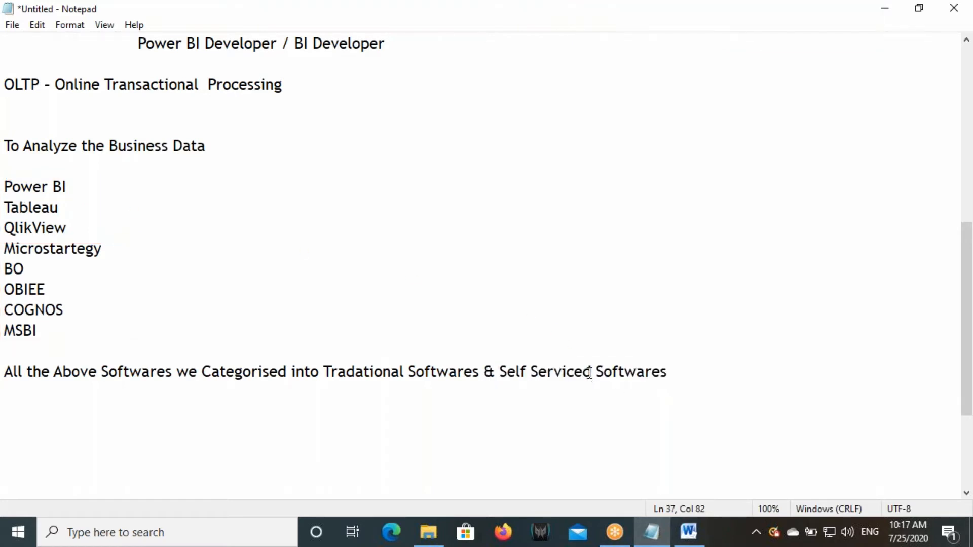
# - Copy "Self Serviced" from the categorisation sentence to an indented line above "Reporting Software" under the introduction heading
pyautogui.moveTo(590, 374); pyautogui.dragTo(502, 373)
pyautogui.hotkey('ctrl', 'c')
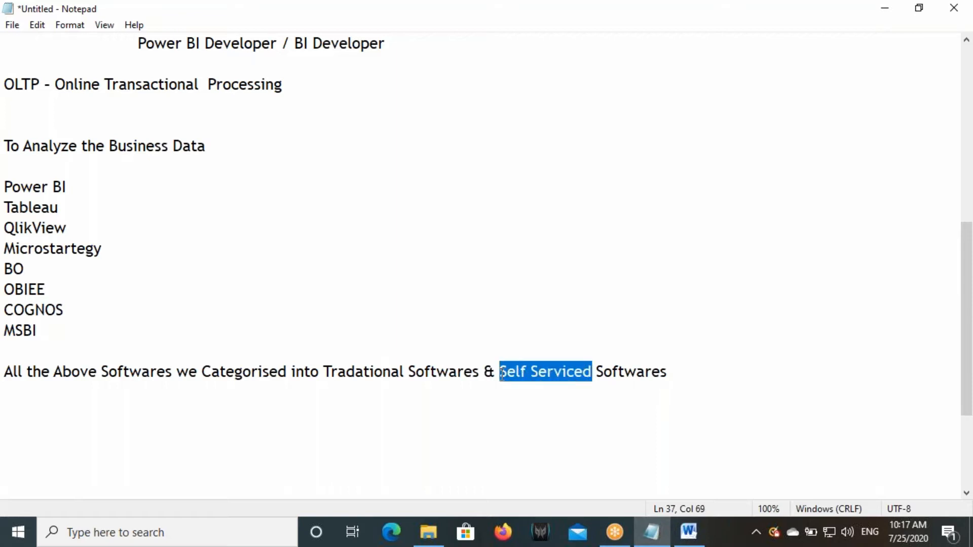
pyautogui.scroll(7, 374, 312)
pyautogui.click(144, 91)
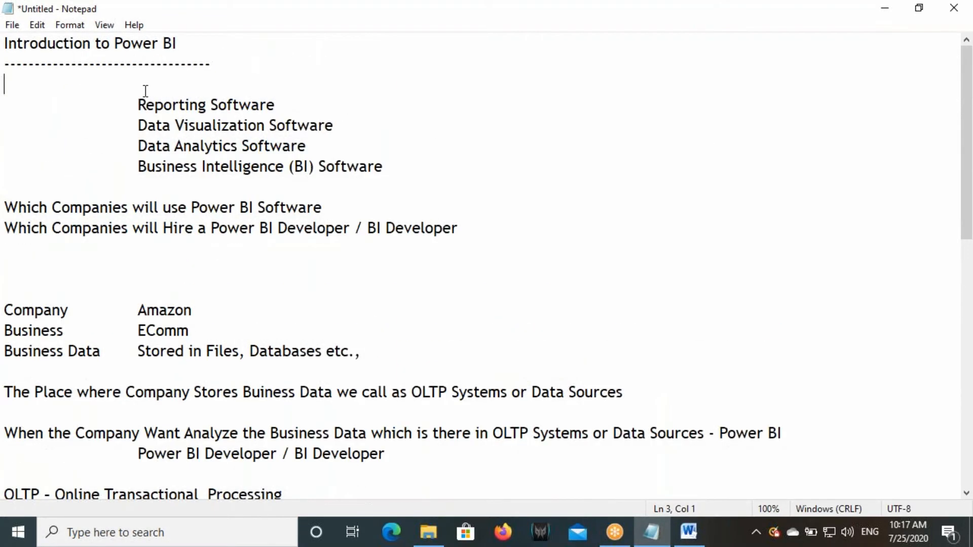
pyautogui.press('Tab')
pyautogui.hotkey('ctrl', 'v')
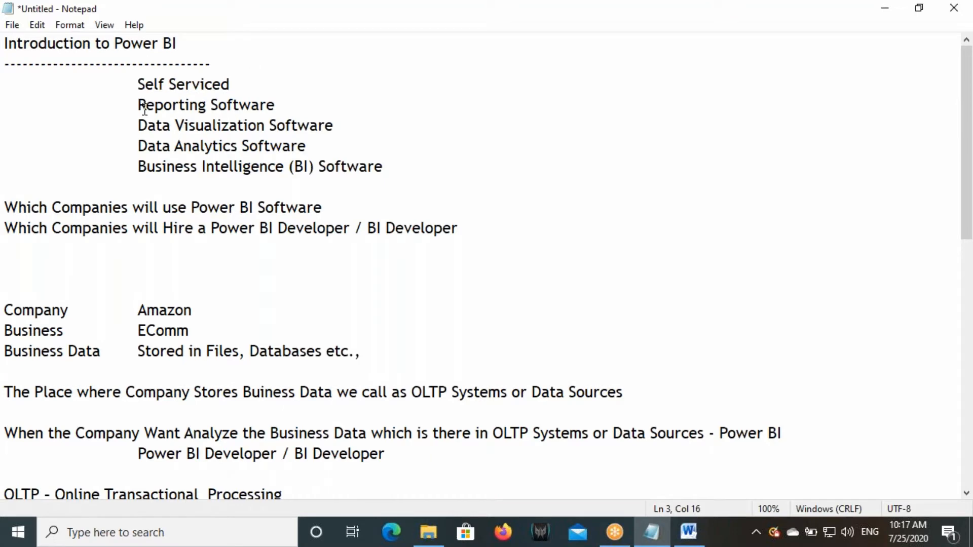
# - View the Power BI Architecture diagram in Word and return to the Notepad notes
pyautogui.click(699, 523)
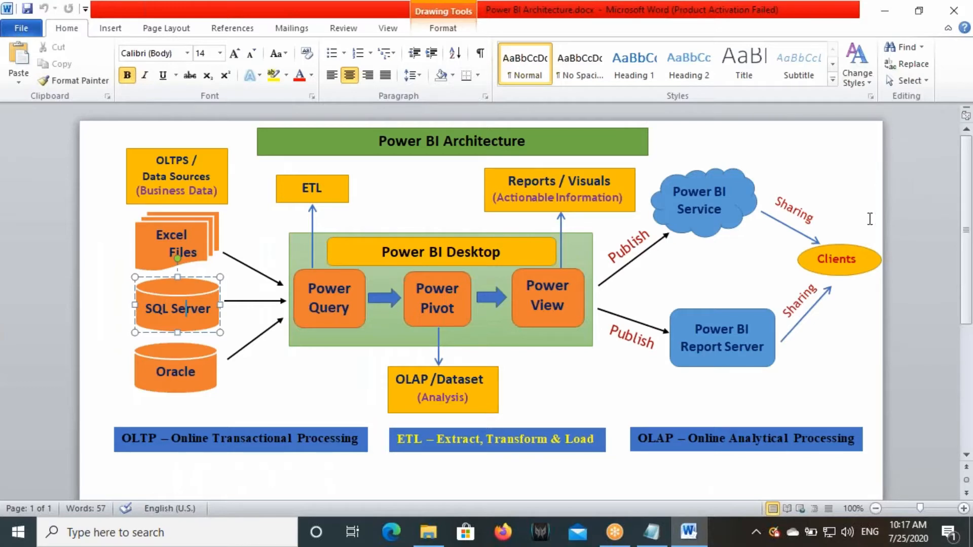
pyautogui.click(669, 538)
# - Copy "All the Above Softwares we Categorised into" onto a new line below the categorisation sentence
pyautogui.scroll(-7, 261, 393)
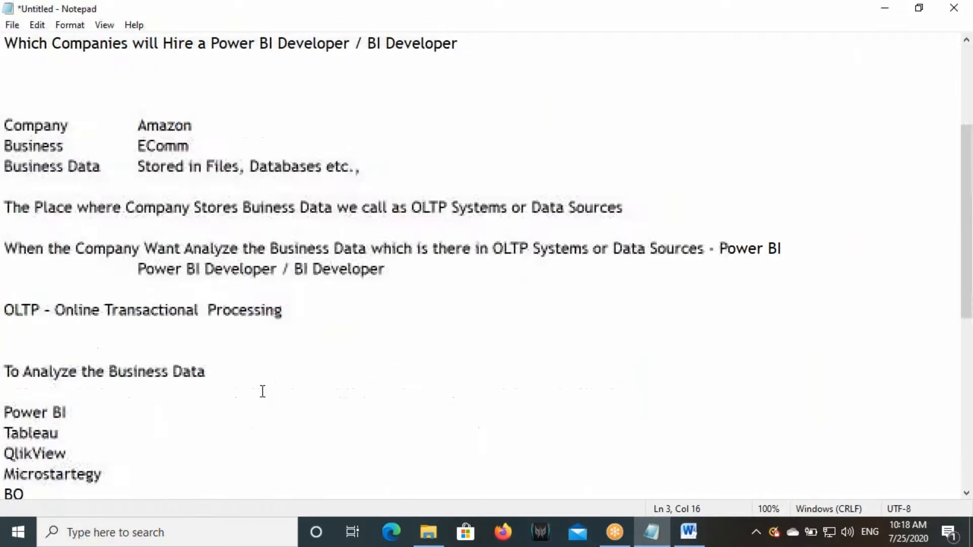
pyautogui.moveTo(5, 354); pyautogui.dragTo(324, 355)
pyautogui.hotkey('ctrl', 'c')
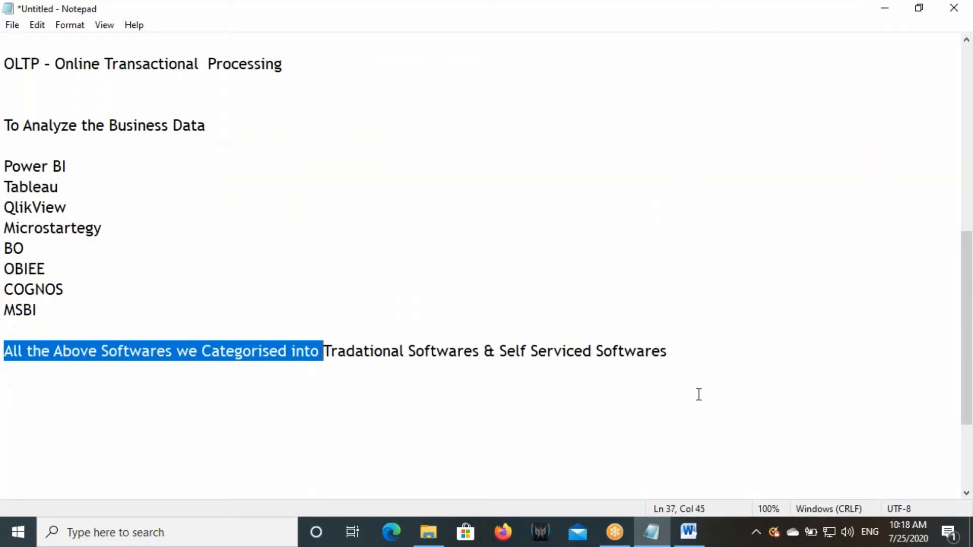
pyautogui.click(689, 353)
pyautogui.press('Return')
pyautogui.hotkey('ctrl', 'v')
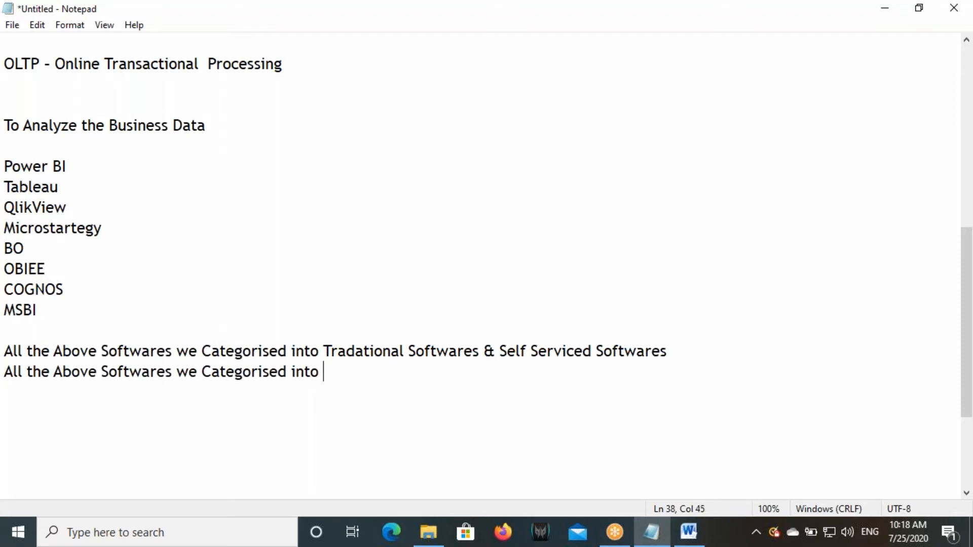
# - Complete the new line with "OnPremise Softwares & Cloud Based Softwares" and highlight the tool list from MSBI up to Power BI
pyautogui.write('OnPremis')
pyautogui.write('e Softw')
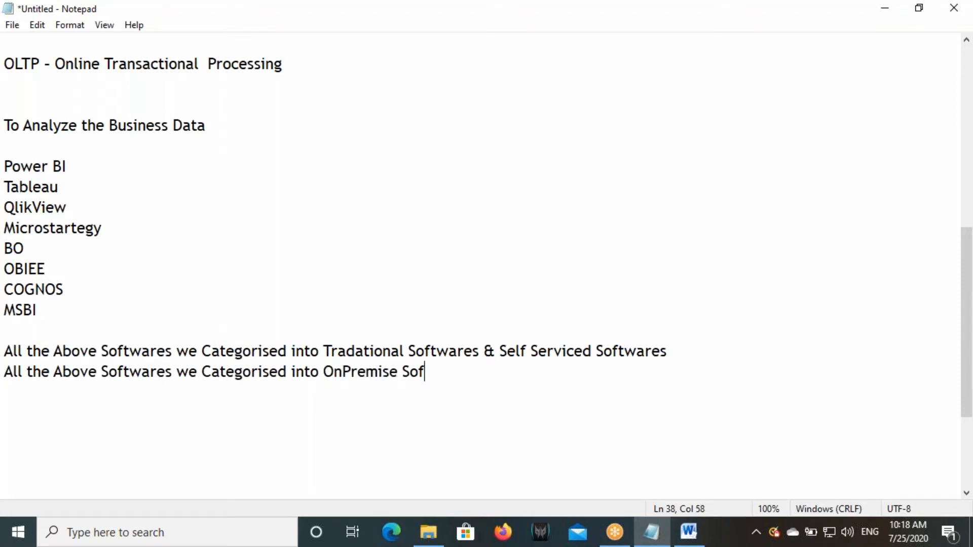
pyautogui.write('ares & Cloud ')
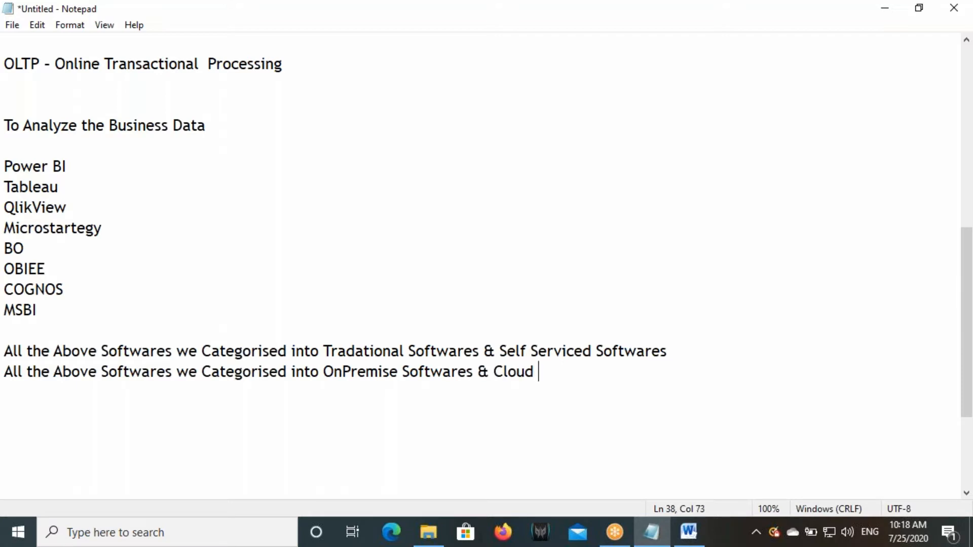
pyautogui.write('Based Sof')
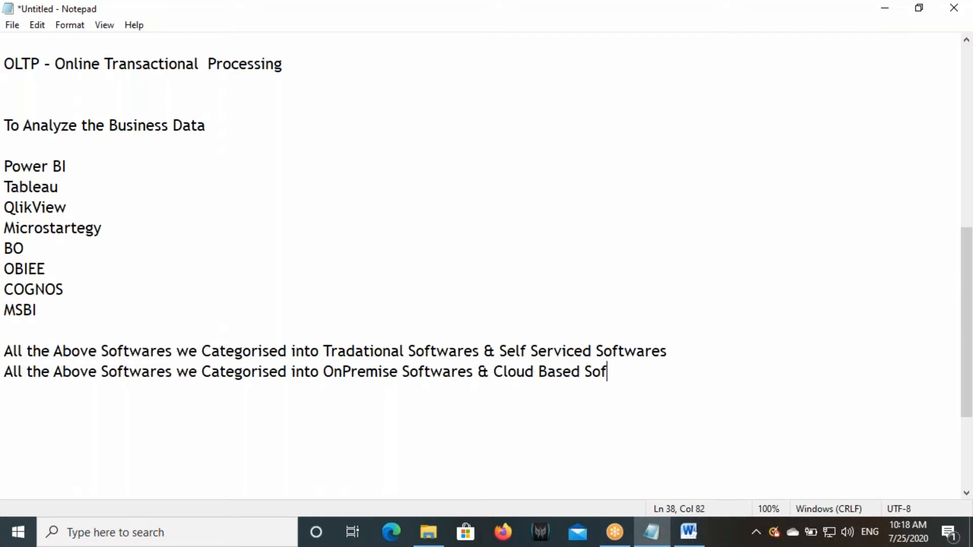
pyautogui.write('twares')
pyautogui.moveTo(36, 310); pyautogui.dragTo(7, 168)
pyautogui.click(10, 185)
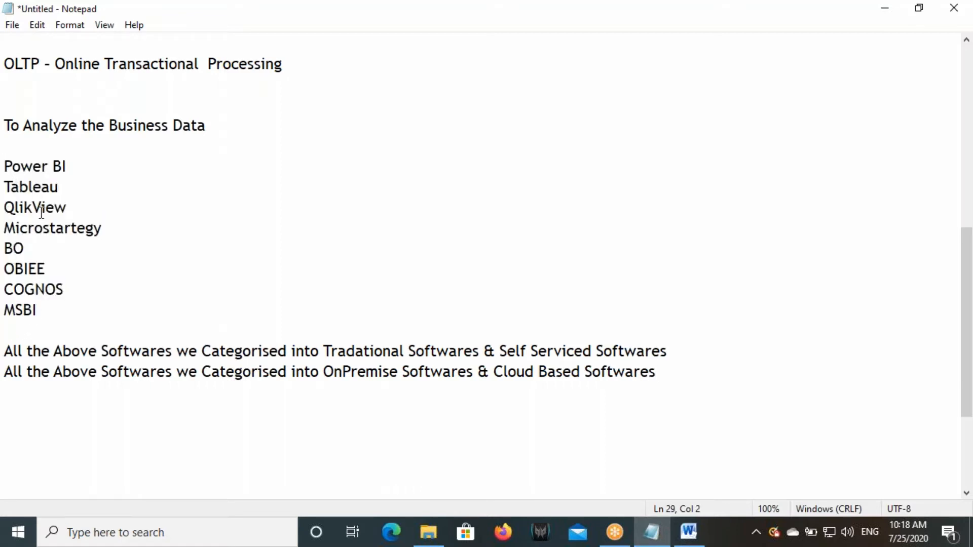
# - Copy "Cloud Based" from the new sentence to an indented line of its own between "Self Serviced" and "Reporting Software"
pyautogui.moveTo(494, 372); pyautogui.dragTo(581, 370)
pyautogui.hotkey('ctrl', 'c')
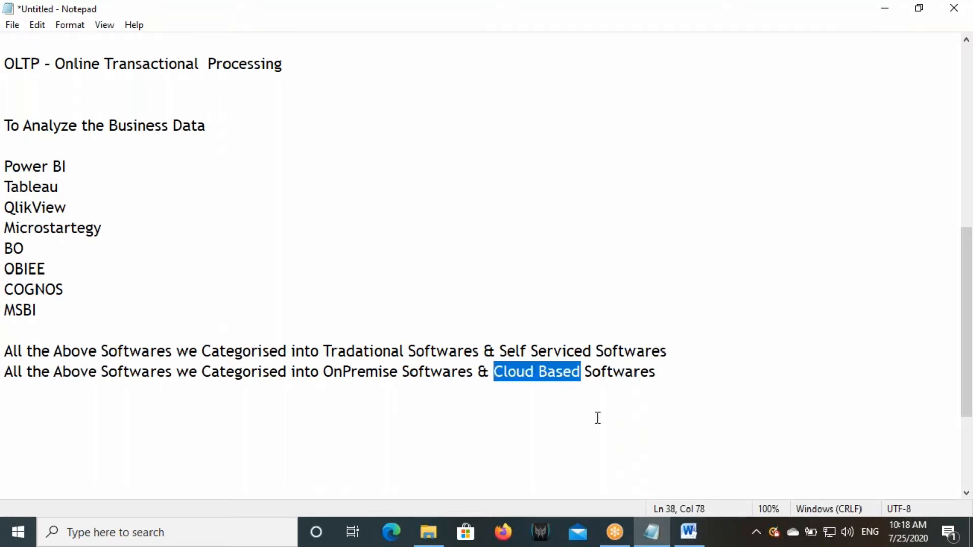
pyautogui.scroll(7, 491, 386)
pyautogui.click(257, 81)
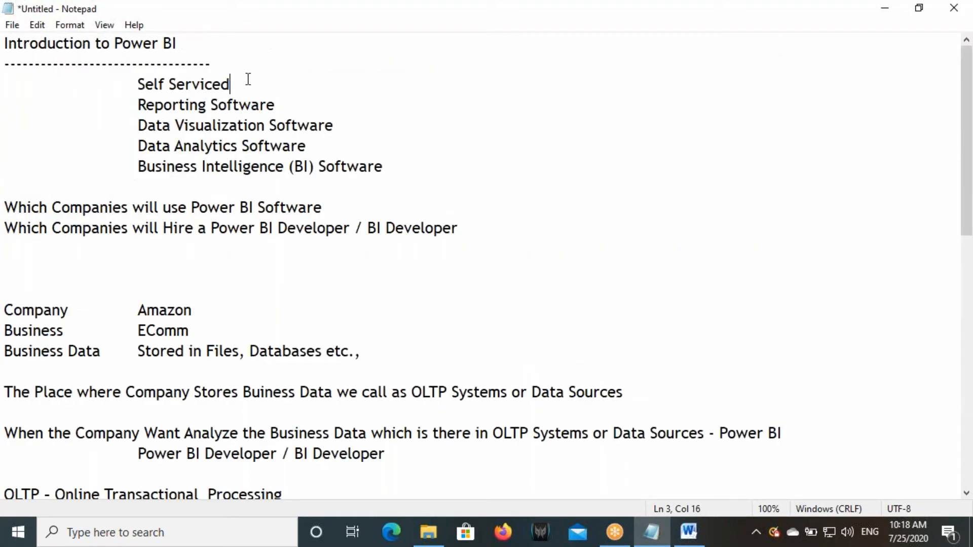
pyautogui.press('Return')
pyautogui.press('Tab')
pyautogui.press('Tab')
pyautogui.press('Tab')
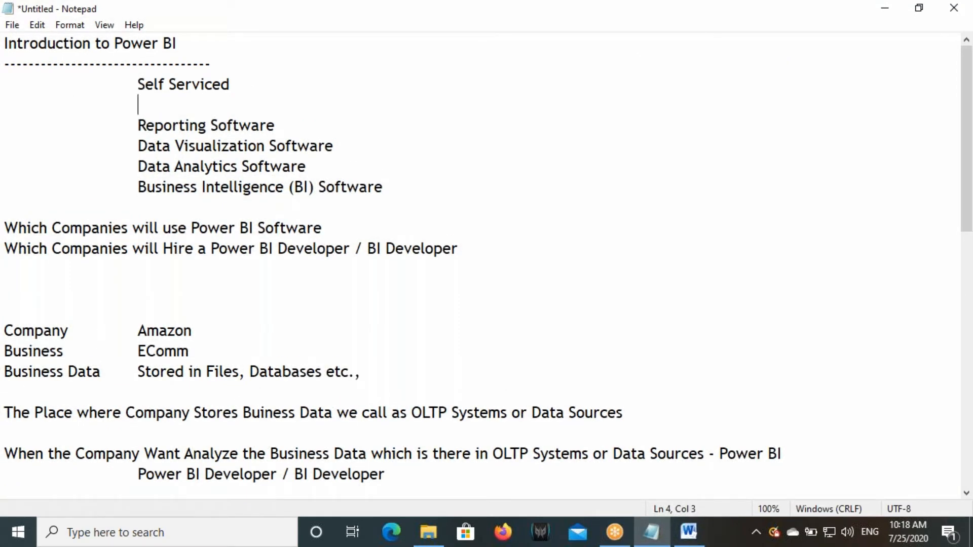
pyautogui.hotkey('ctrl', 'v')
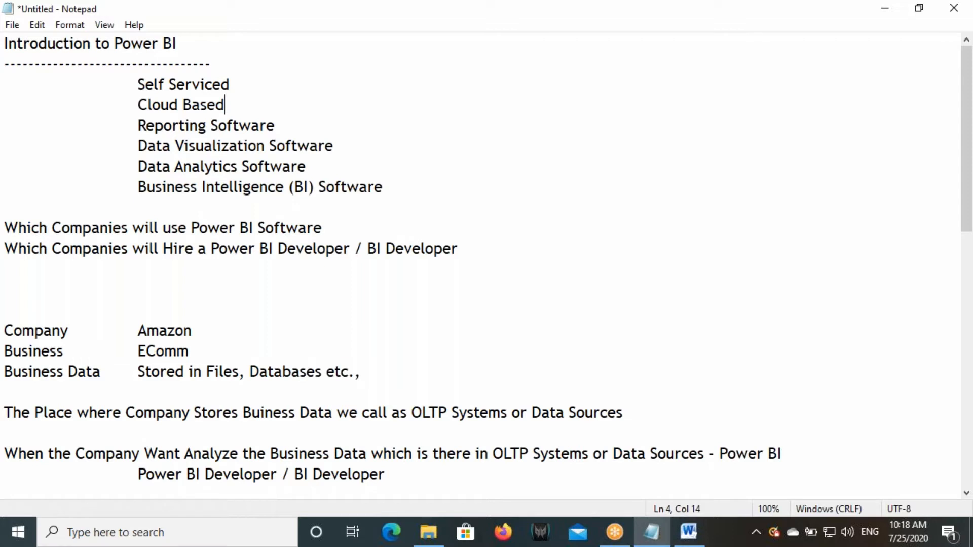
# - Turn the "Self Serviced" line into "Power BI is a Self Serviced," by adding the opening words, removing the indent and ending with a comma
pyautogui.click(7, 84)
pyautogui.write('Power BI ')
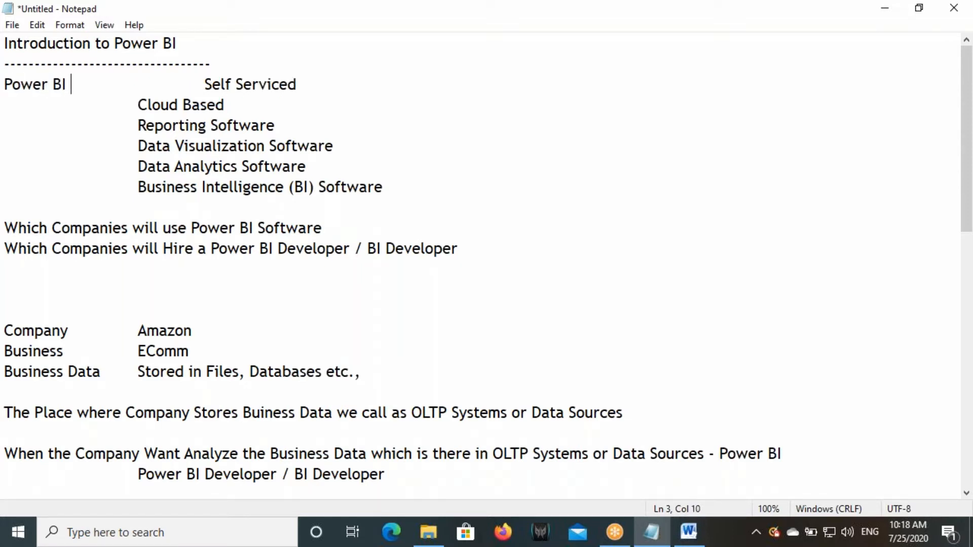
pyautogui.write('is a')
pyautogui.press('Delete')
pyautogui.press('Delete')
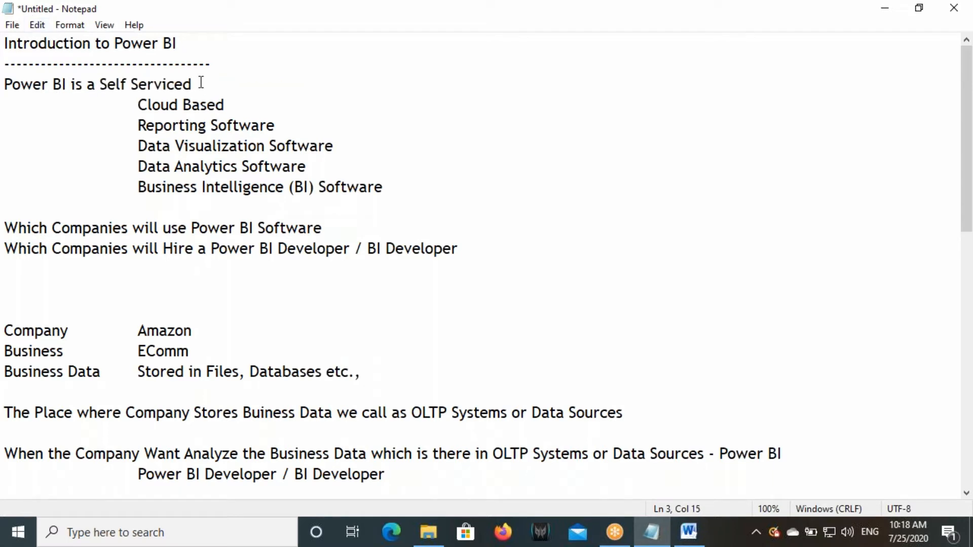
pyautogui.click(199, 84)
pyautogui.write(',')
# - Prefix the Data Visualization, Data Analytics and Business Intelligence (BI) Software lines with "(OR)"
pyautogui.click(139, 125)
pyautogui.write('(OR)')
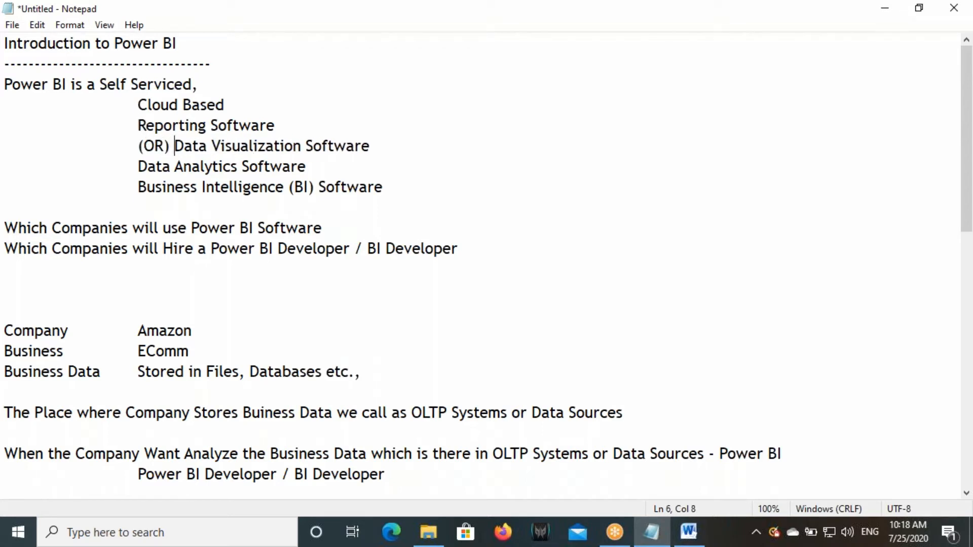
pyautogui.moveTo(137, 146); pyautogui.dragTo(174, 147)
pyautogui.hotkey('ctrl', 'c')
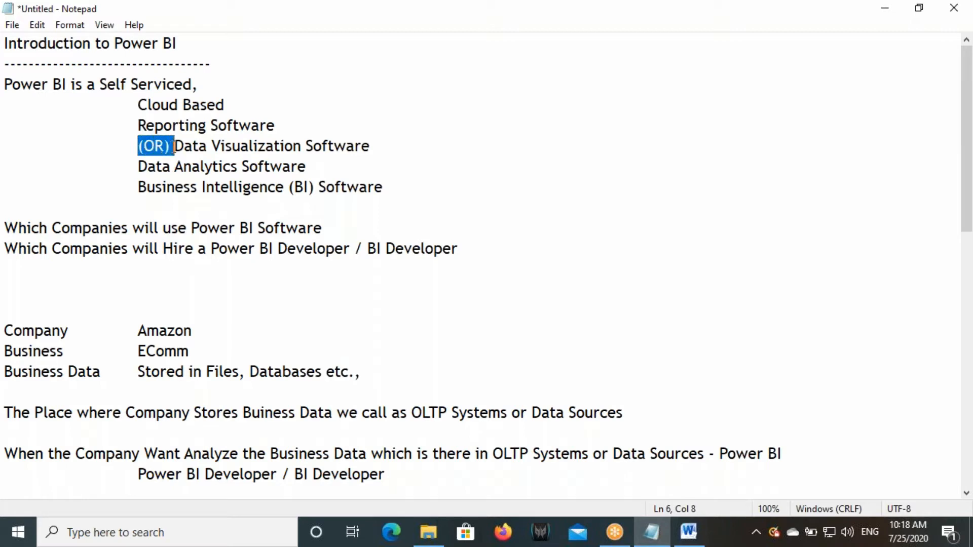
pyautogui.click(139, 166)
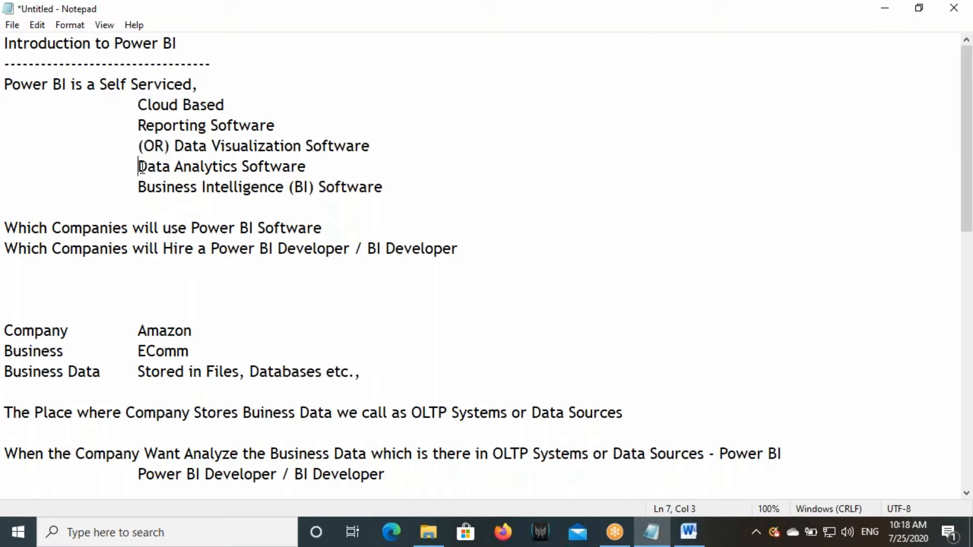
pyautogui.hotkey('ctrl', 'v')
pyautogui.click(138, 187)
pyautogui.hotkey('ctrl', 'v')
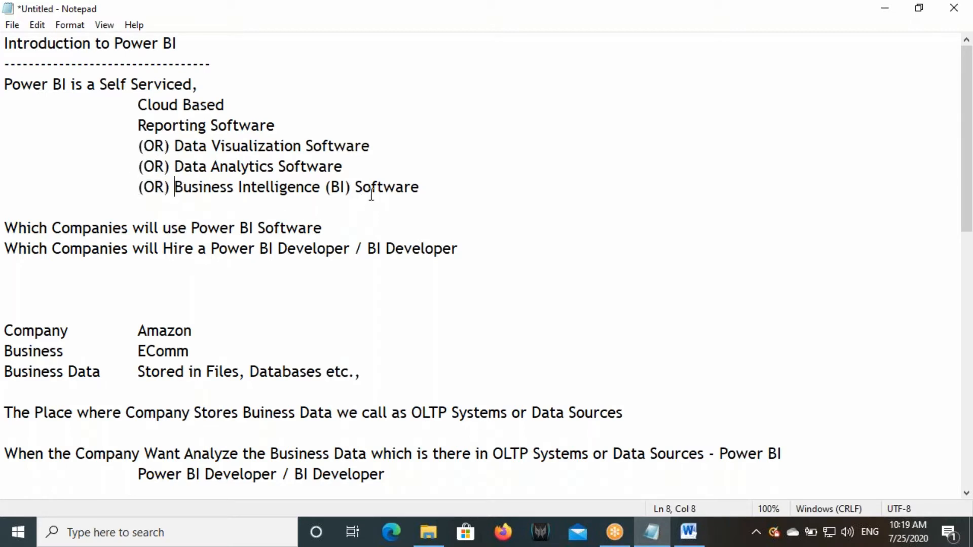
# - Highlight the whole Power BI definition, and its first reading from "Power BI is a Self Serviced," through "Reporting Software"
pyautogui.moveTo(418, 191); pyautogui.dragTo(6, 84)
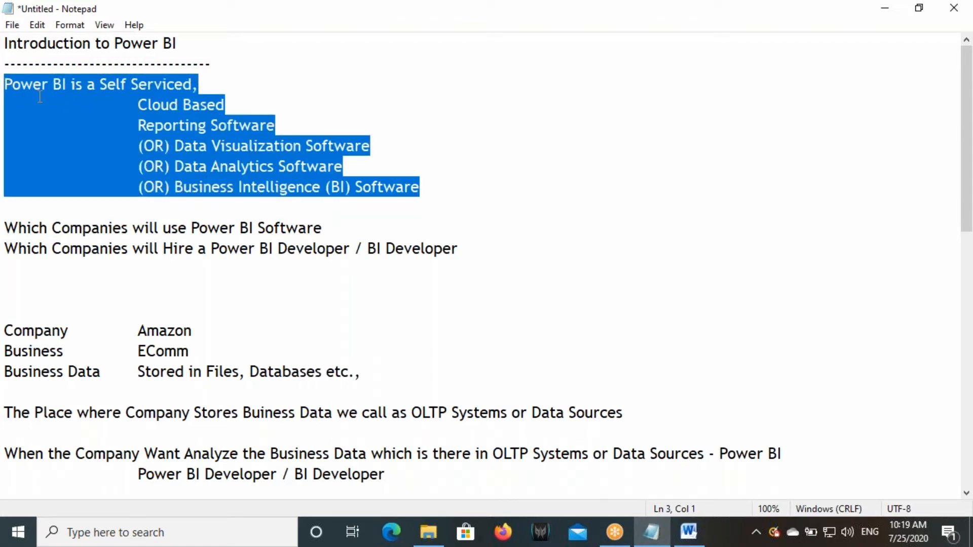
pyautogui.moveTo(107, 84); pyautogui.dragTo(219, 104)
pyautogui.moveTo(152, 125); pyautogui.dragTo(7, 84)
pyautogui.click(280, 123)
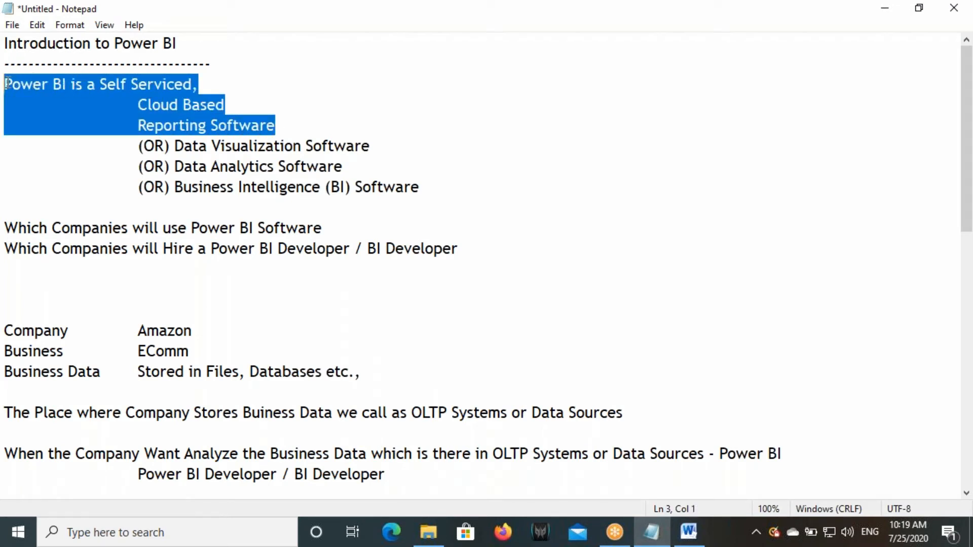
pyautogui.click(35, 94)
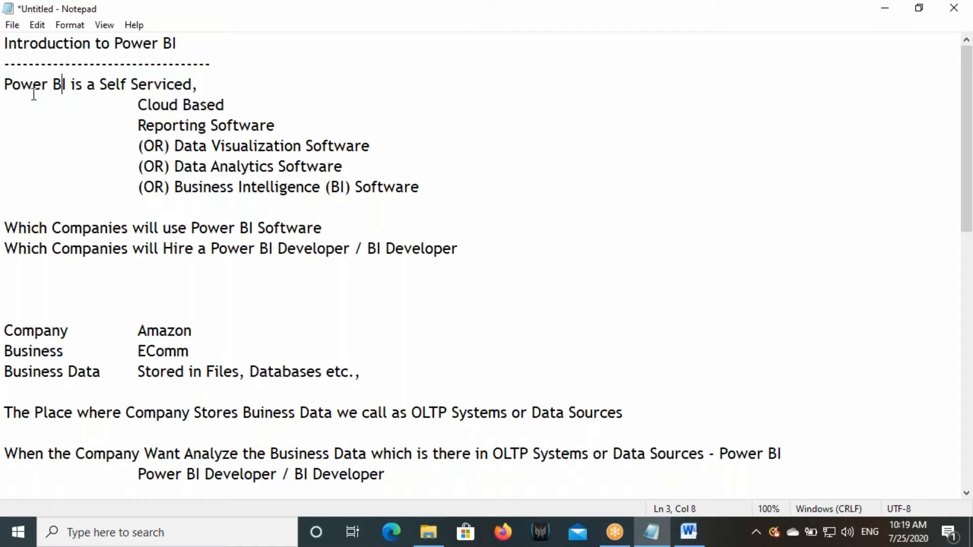
# - Highlight "Self Serviced" and "Cloud Based" in turn with each alternative: Data Visualization, Data Analytics and Business Intelligence (BI) Software
pyautogui.moveTo(5, 86); pyautogui.dragTo(227, 105)
pyautogui.click(137, 108)
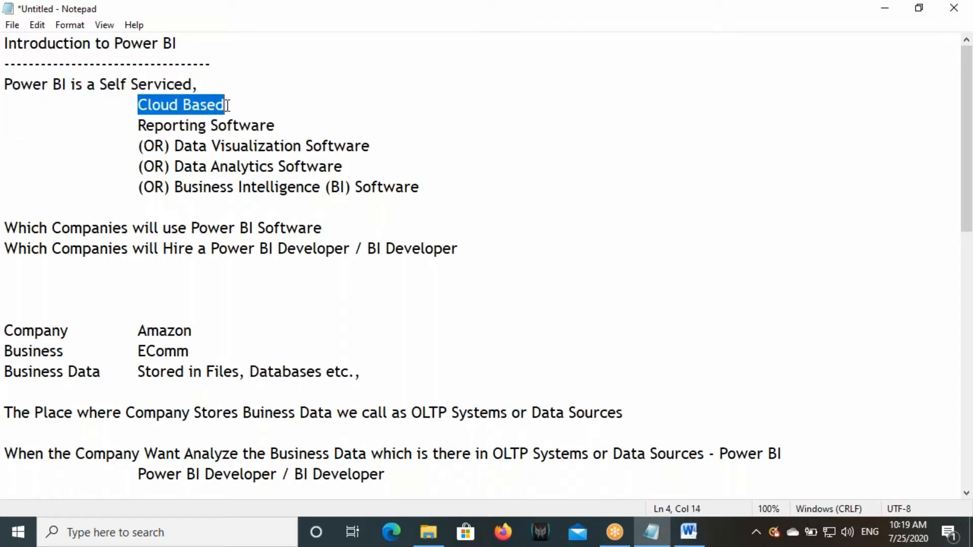
pyautogui.moveTo(185, 155); pyautogui.dragTo(378, 146)
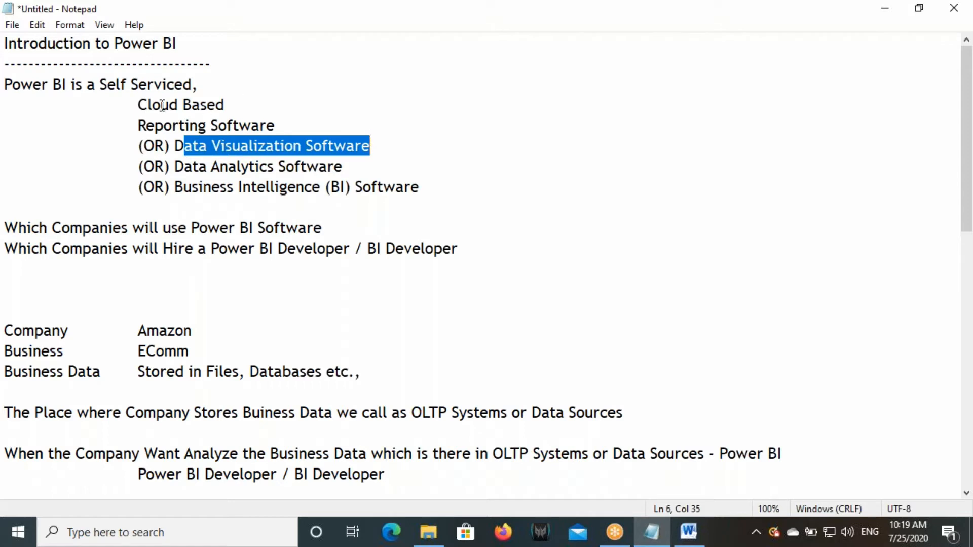
pyautogui.moveTo(50, 84); pyautogui.dragTo(183, 85)
pyautogui.moveTo(133, 102); pyautogui.dragTo(226, 105)
pyautogui.moveTo(172, 167); pyautogui.dragTo(344, 173)
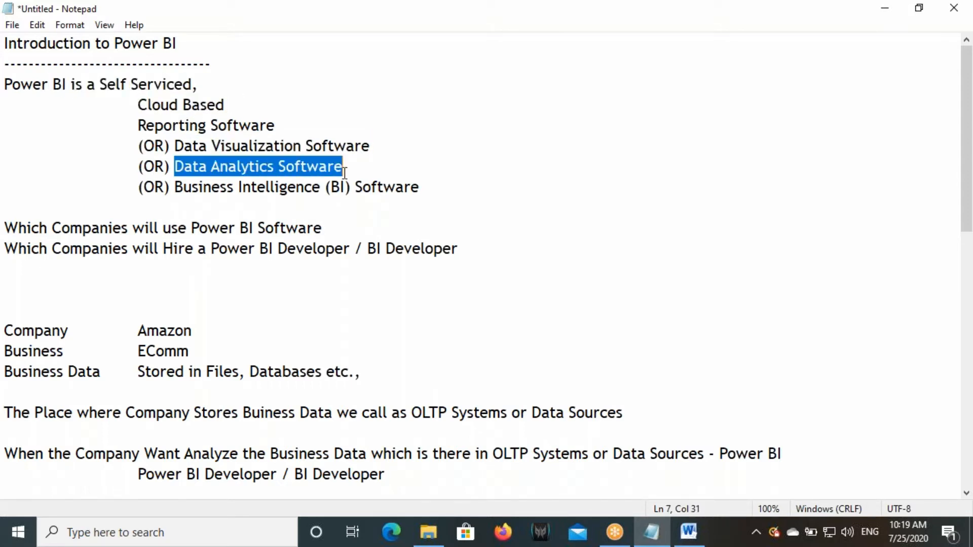
pyautogui.moveTo(21, 85); pyautogui.dragTo(191, 86)
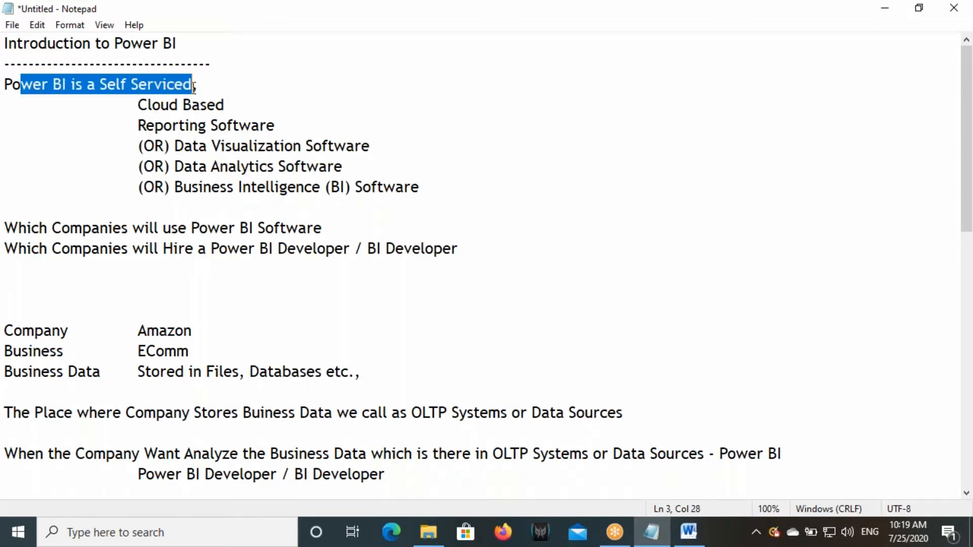
pyautogui.moveTo(137, 106); pyautogui.dragTo(225, 105)
pyautogui.moveTo(203, 187); pyautogui.dragTo(404, 183)
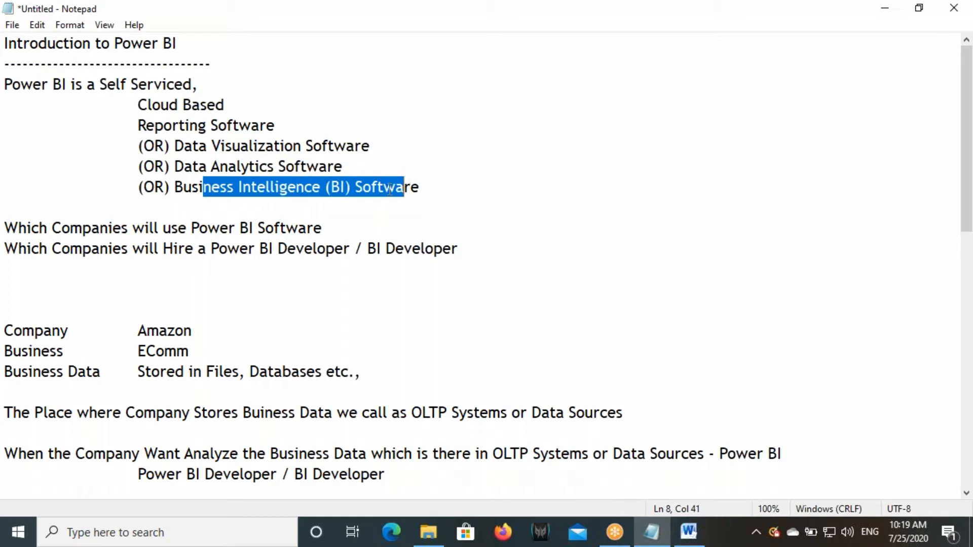
pyautogui.click(295, 170)
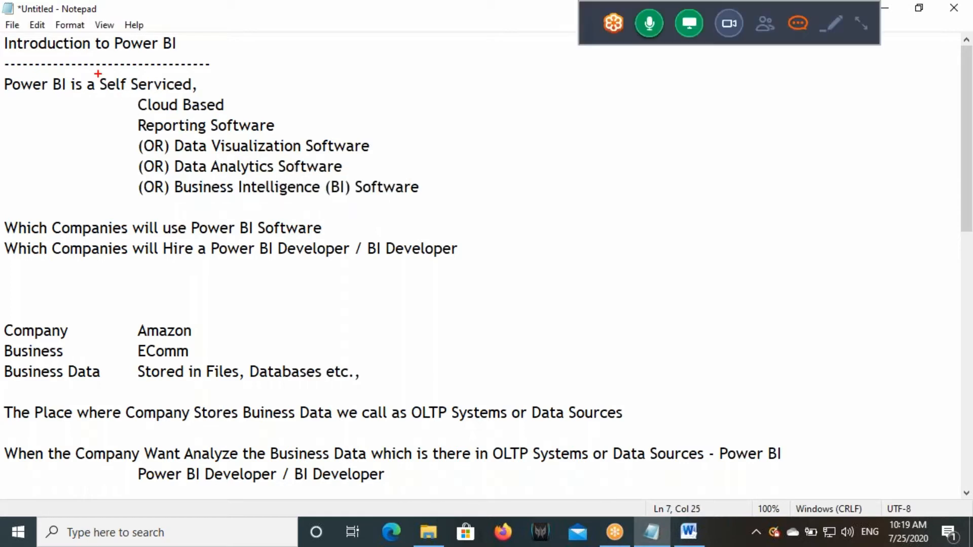
# - Box the Power BI definition on screen, underline its terms from "Self Serviced," to "Business Intelligence (BI)", and clear the markings
pyautogui.moveTo(98, 74)
pyautogui.mouseDown()
pyautogui.moveTo(364, 200)
pyautogui.moveTo(447, 218)
pyautogui.mouseUp()
pyautogui.moveTo(115, 94); pyautogui.dragTo(202, 92)
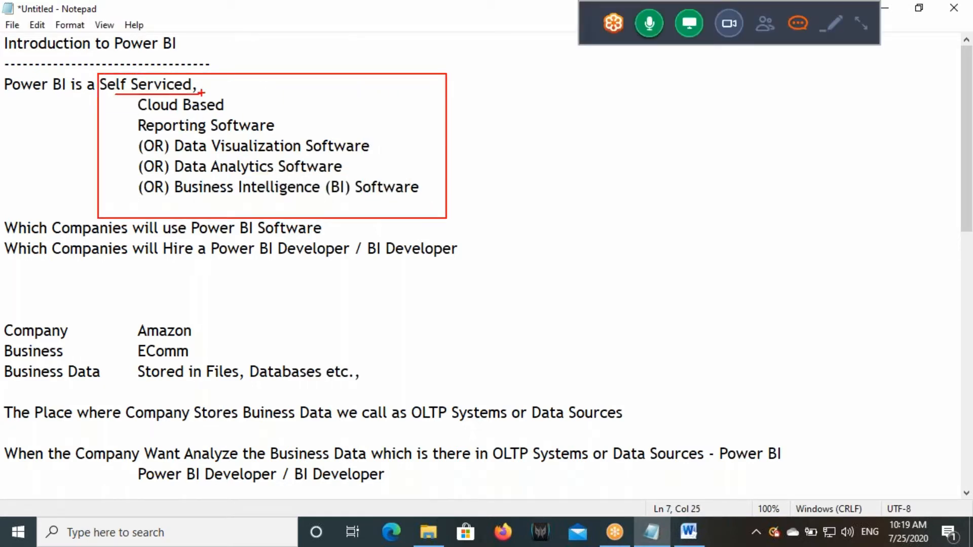
pyautogui.moveTo(144, 115); pyautogui.dragTo(228, 117)
pyautogui.moveTo(154, 135)
pyautogui.mouseDown()
pyautogui.moveTo(229, 136)
pyautogui.moveTo(250, 156)
pyautogui.mouseUp()
pyautogui.moveTo(183, 174); pyautogui.dragTo(252, 174)
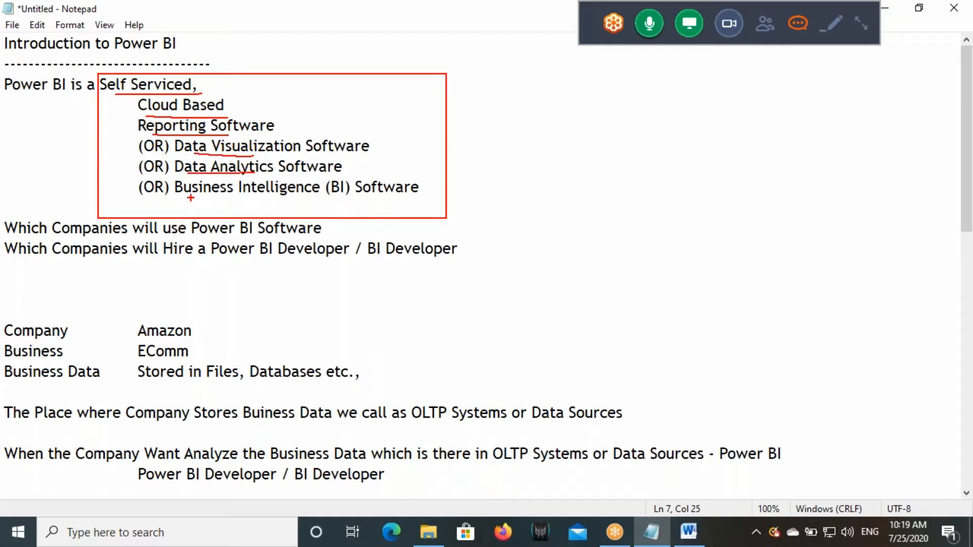
pyautogui.moveTo(191, 198); pyautogui.dragTo(292, 201)
pyautogui.press('Escape')
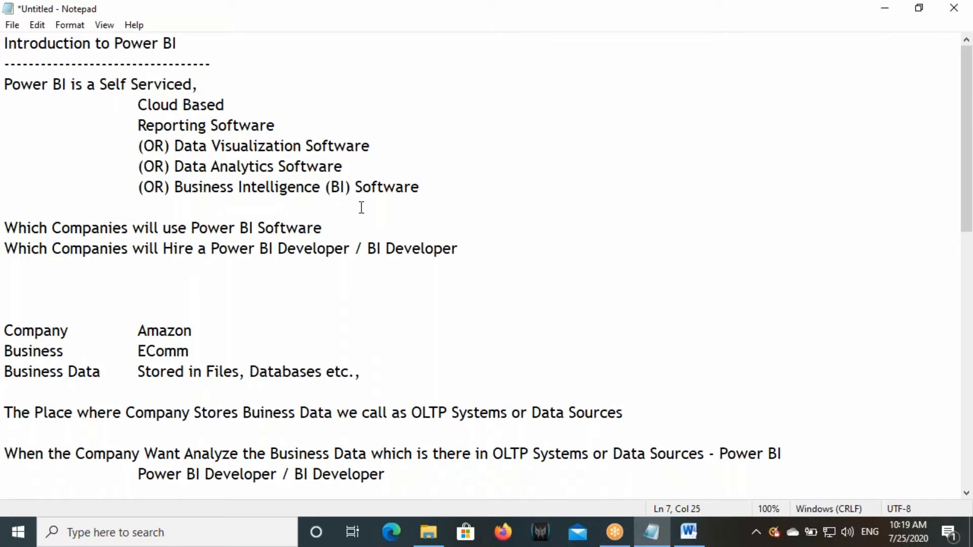
# - Highlight the complete Power BI definition, and the words "Self Serviced" on their own
pyautogui.moveTo(424, 186); pyautogui.dragTo(4, 84)
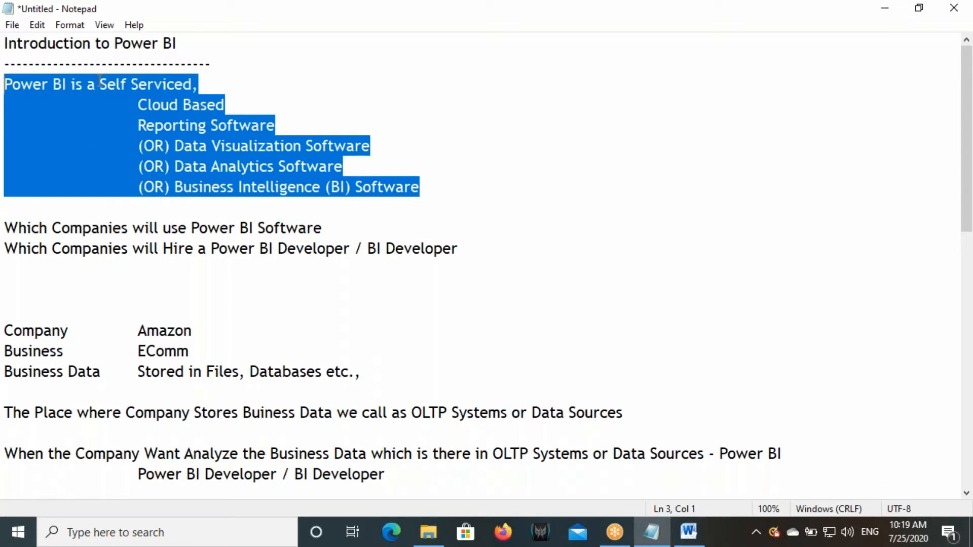
pyautogui.moveTo(102, 81); pyautogui.dragTo(192, 82)
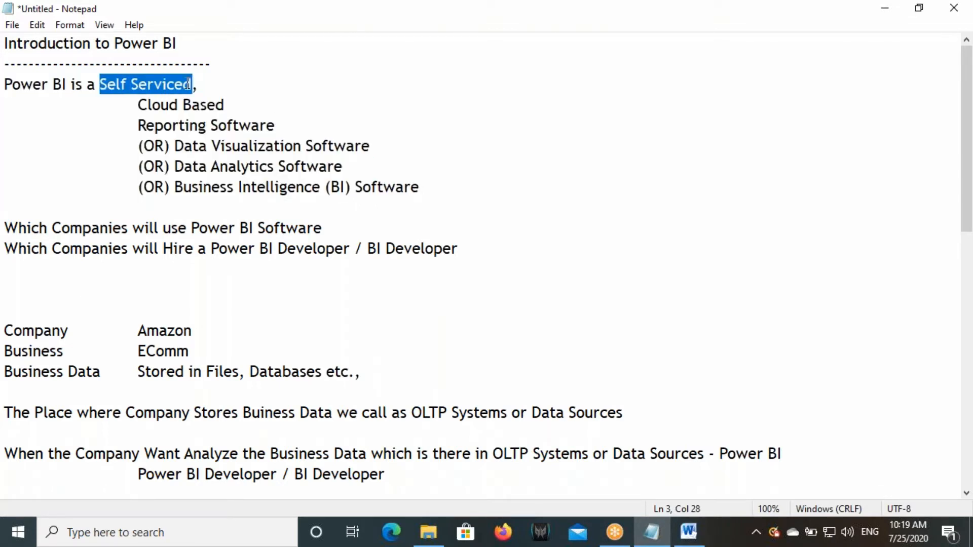
pyautogui.scroll(-2, 230, 270)
pyautogui.scroll(-6, 231, 270)
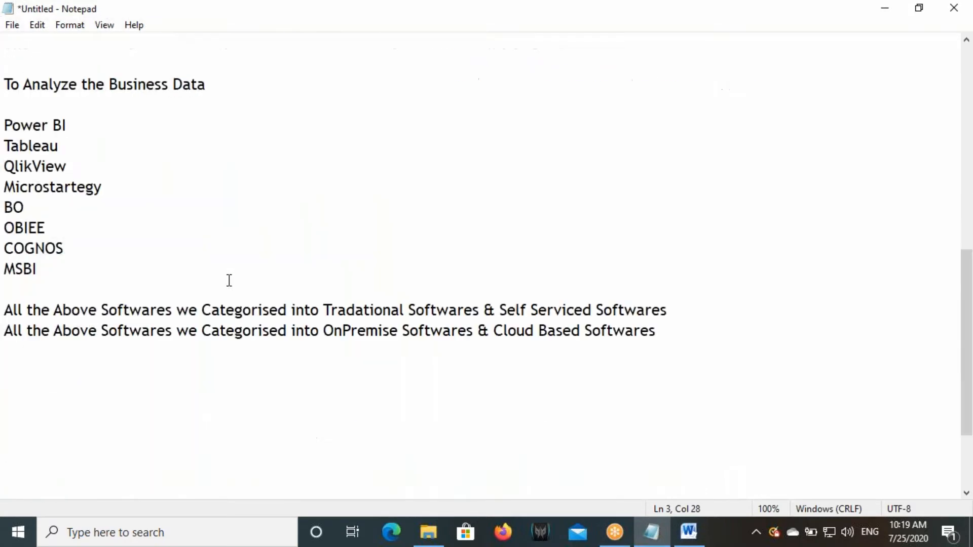
# - Switch to Word to view the Power BI Architecture diagram, and return to the Notepad notes
pyautogui.click(689, 532)
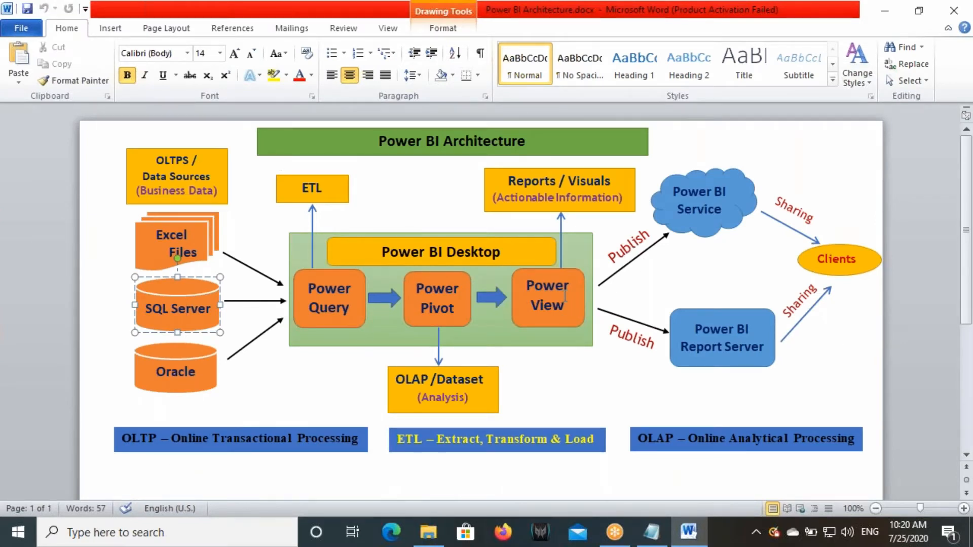
pyautogui.click(651, 533)
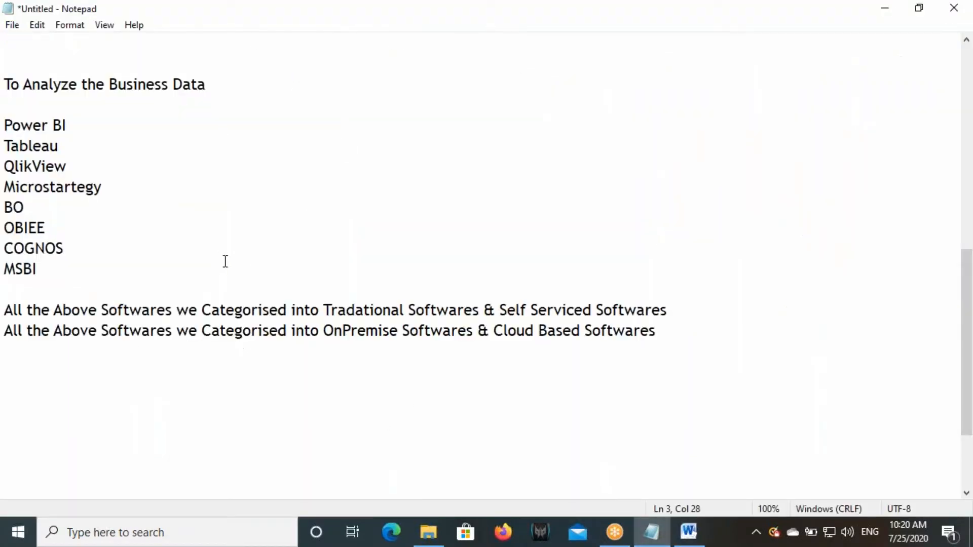
pyautogui.click(688, 532)
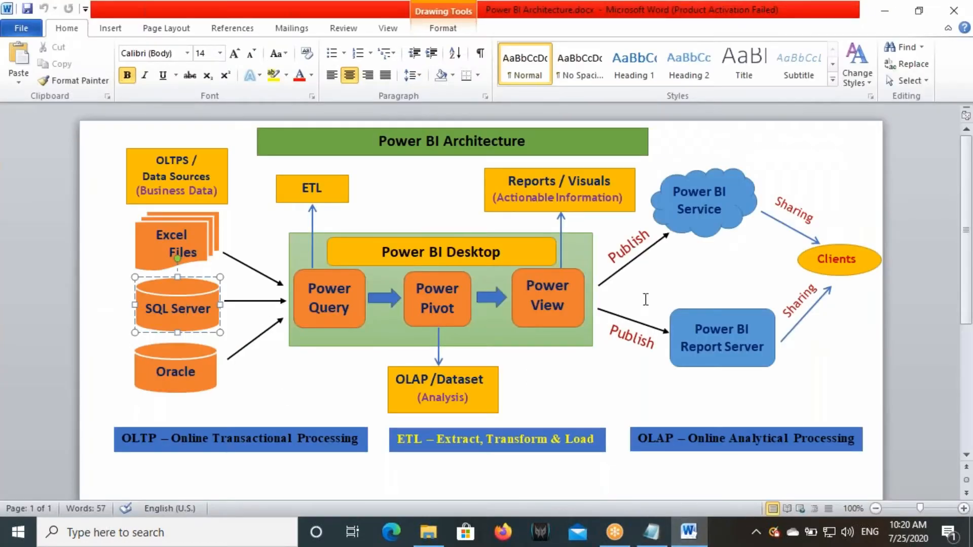
pyautogui.click(651, 532)
# - Add a "Self Serviced" entry below the software categorisation lines, set off by a dashed separator line and a blank line
pyautogui.click(32, 379)
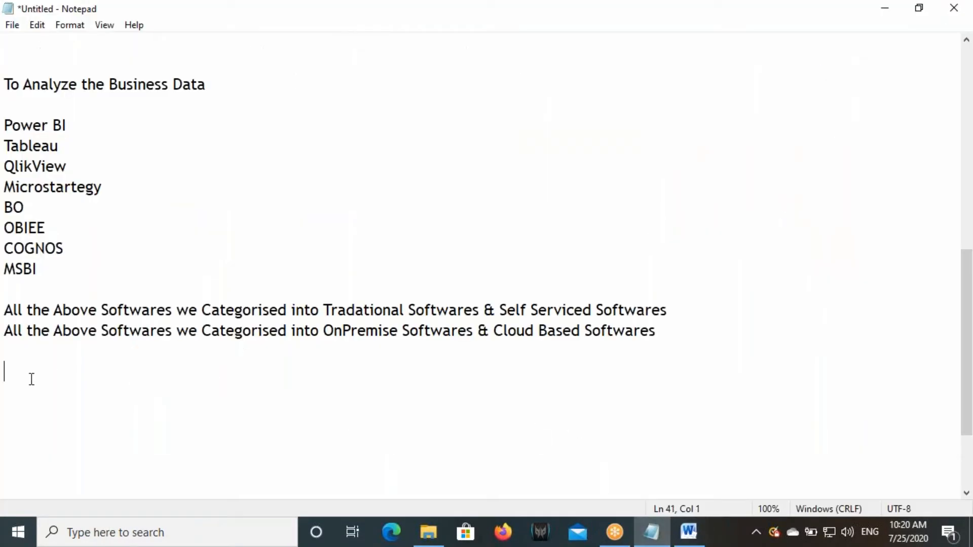
pyautogui.write('Self Serviced')
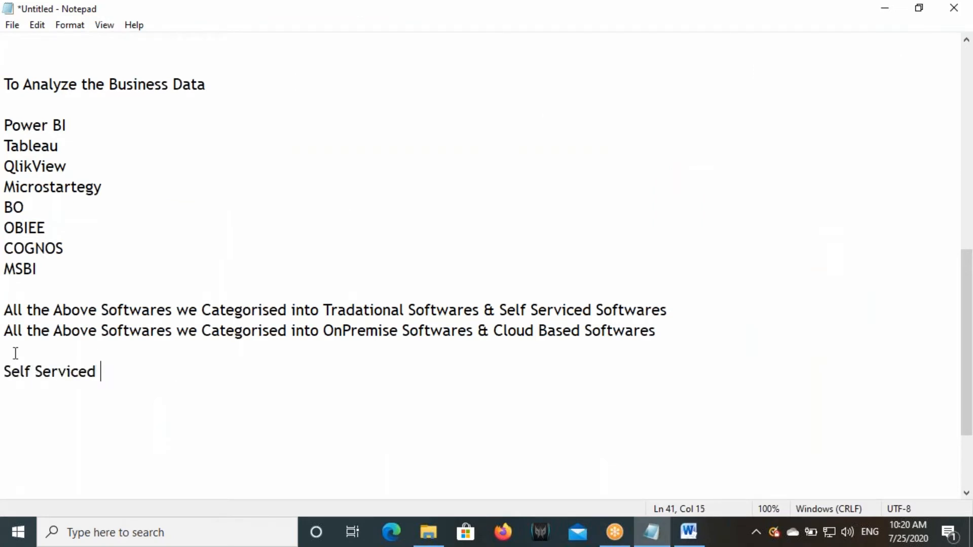
pyautogui.click(15, 350)
pyautogui.write('------------------------------------')
pyautogui.click(6, 374)
pyautogui.press('Return')
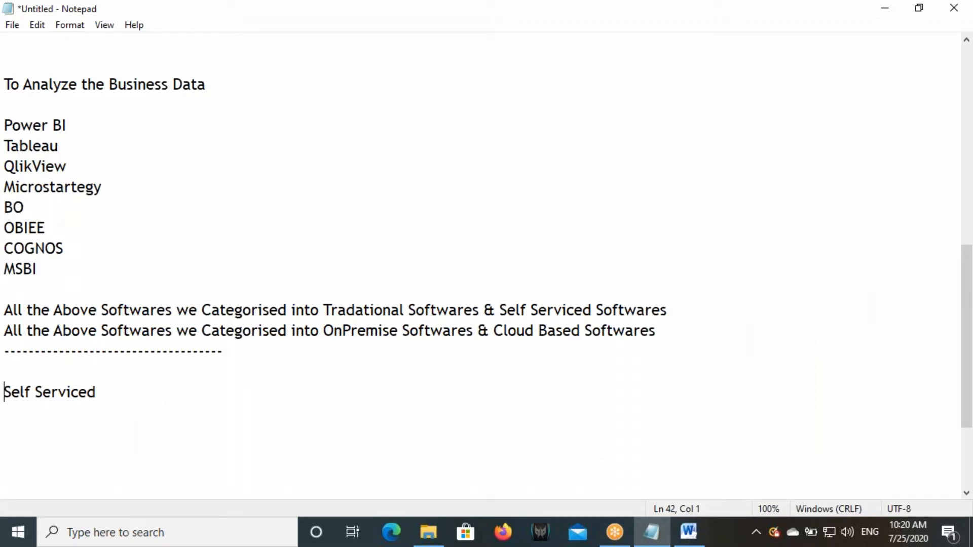
# - Complete the "Self Serviced" entry with "- In any Software if You are able to Complete Your Work with Drag & Drop, Point & Click"
pyautogui.click(113, 396)
pyautogui.write('- In any Sof')
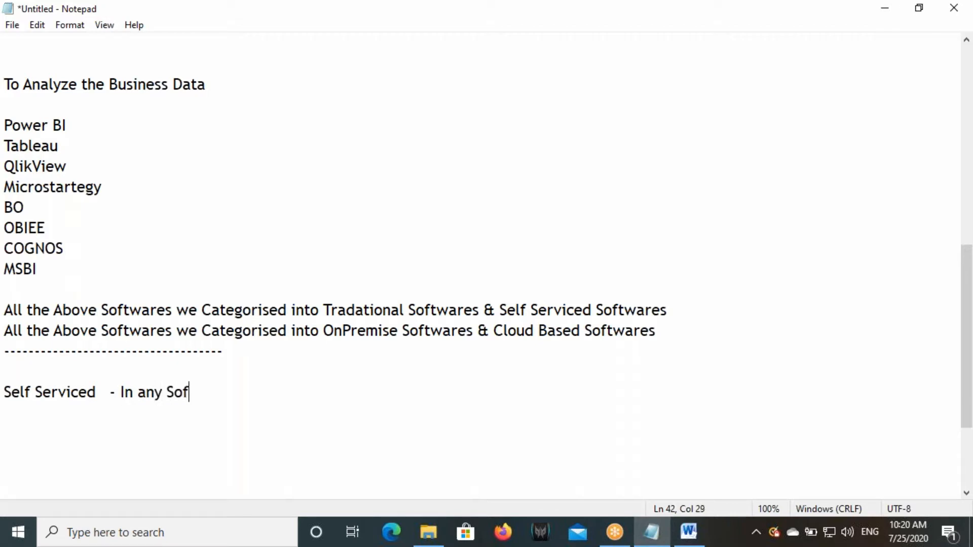
pyautogui.write('tware if ')
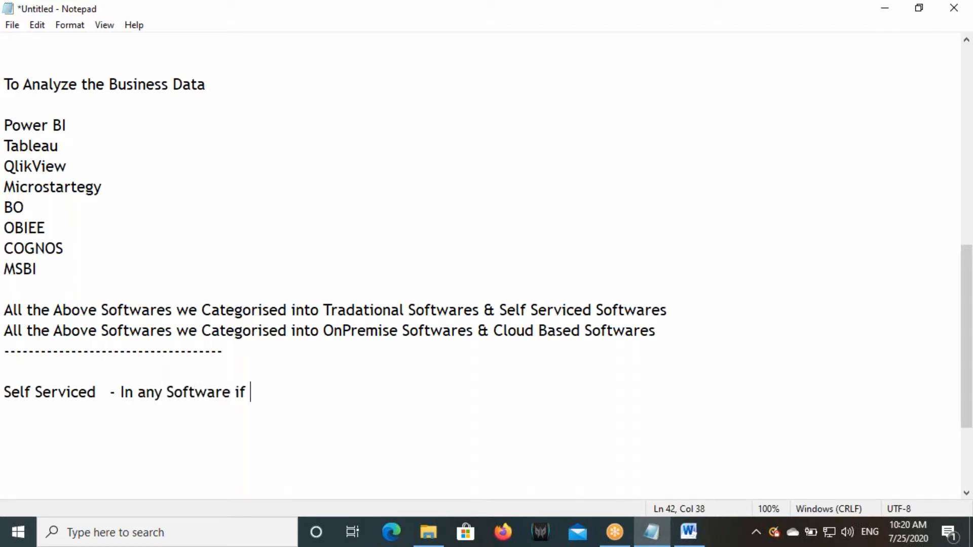
pyautogui.write('You are a')
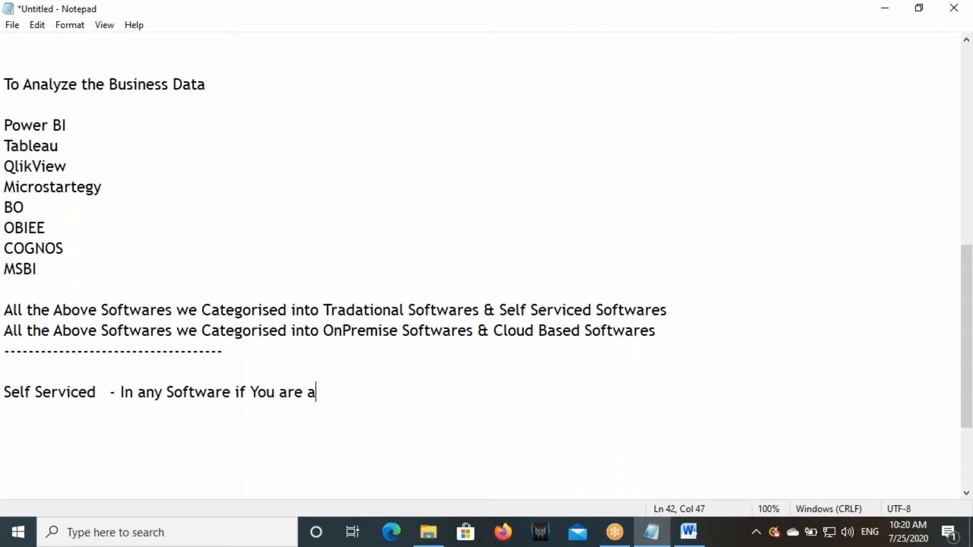
pyautogui.write('ble to Com')
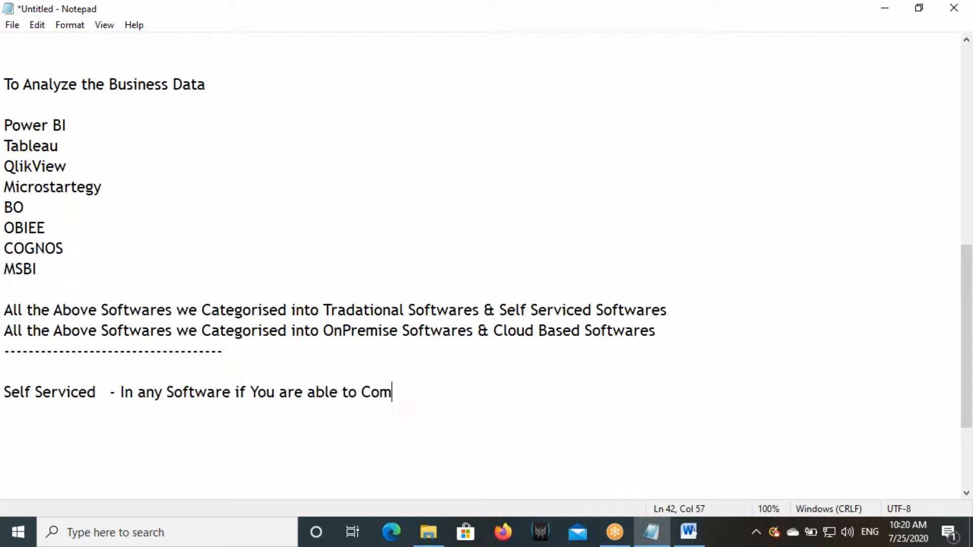
pyautogui.write('plete Yo')
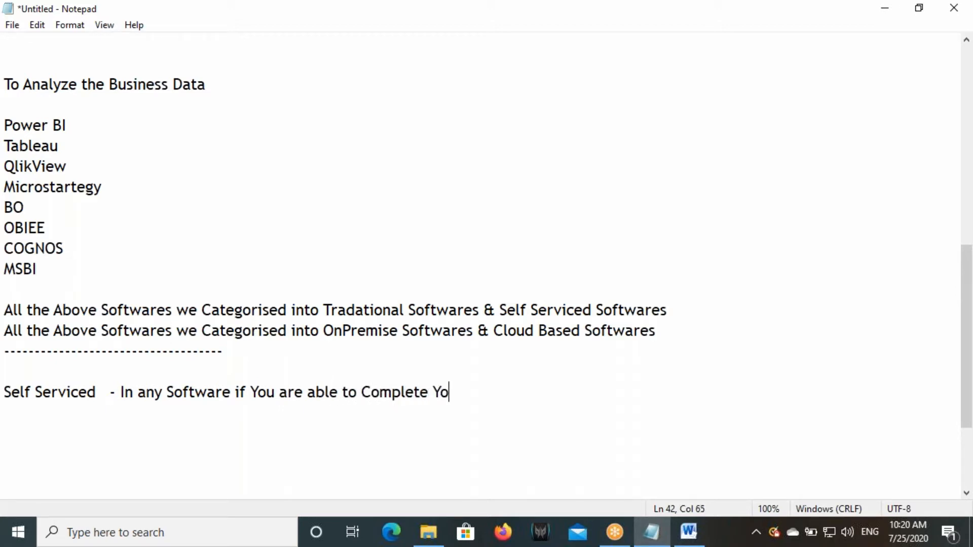
pyautogui.write('ur Work wiyj')
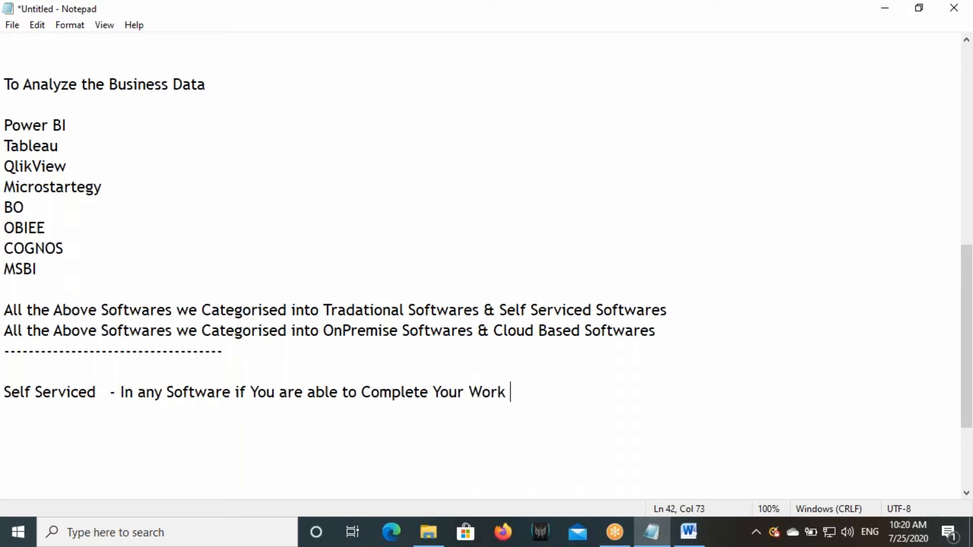
pyautogui.press('BackSpace')
pyautogui.press('BackSpace')
pyautogui.write('th Dra')
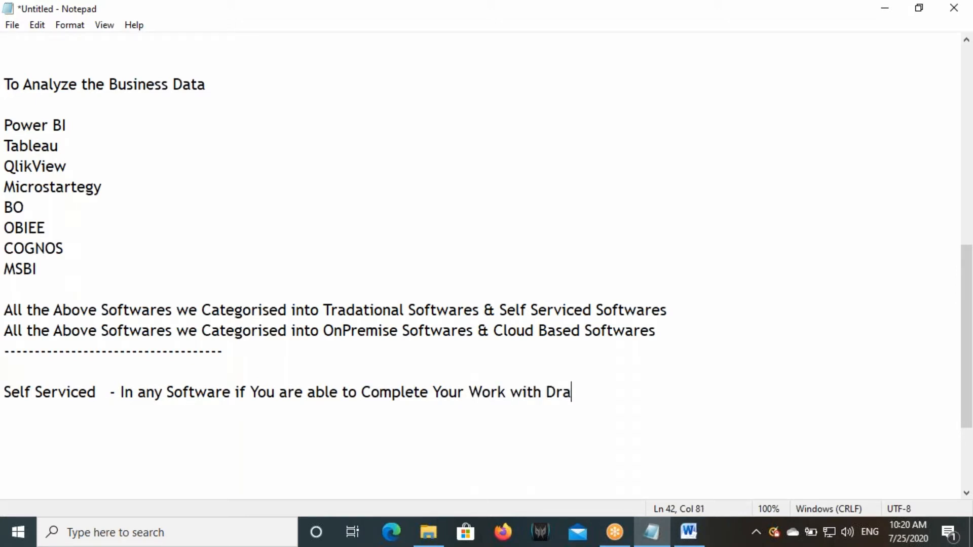
pyautogui.write('g & Drop, Po')
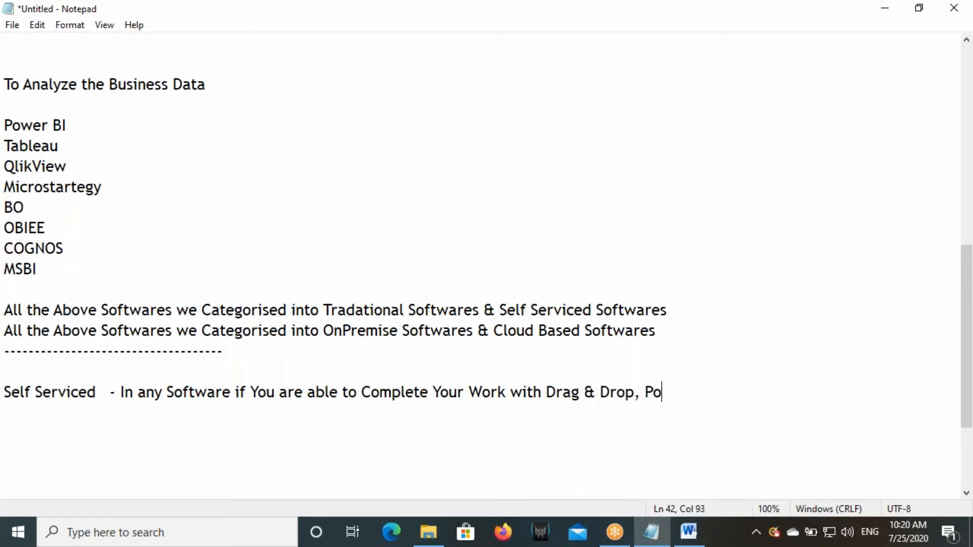
pyautogui.write('int & Click')
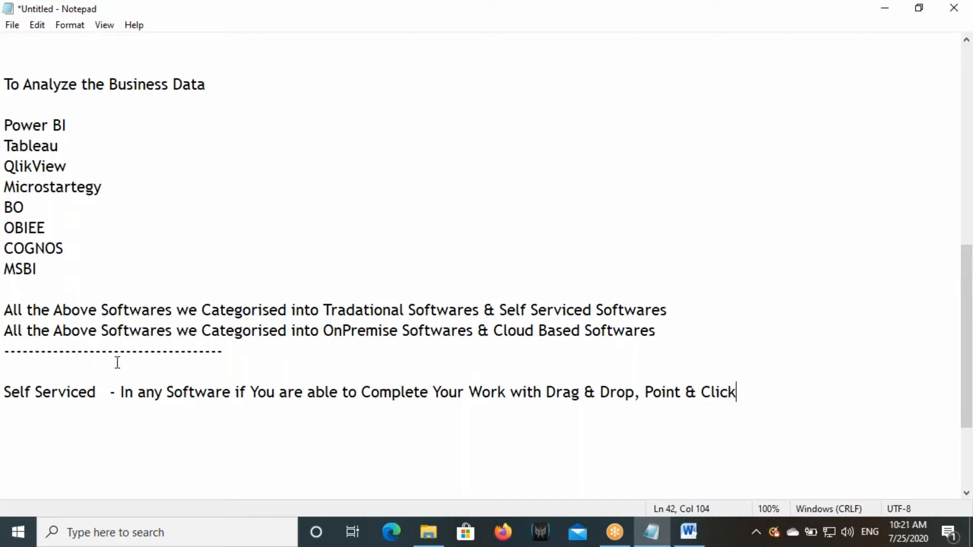
# - Box the list of analysis tools and both "Analyze the Business Data" phrases, emphasise "Business Data" in the heading, and clear the markings
pyautogui.scroll(2, 152, 370)
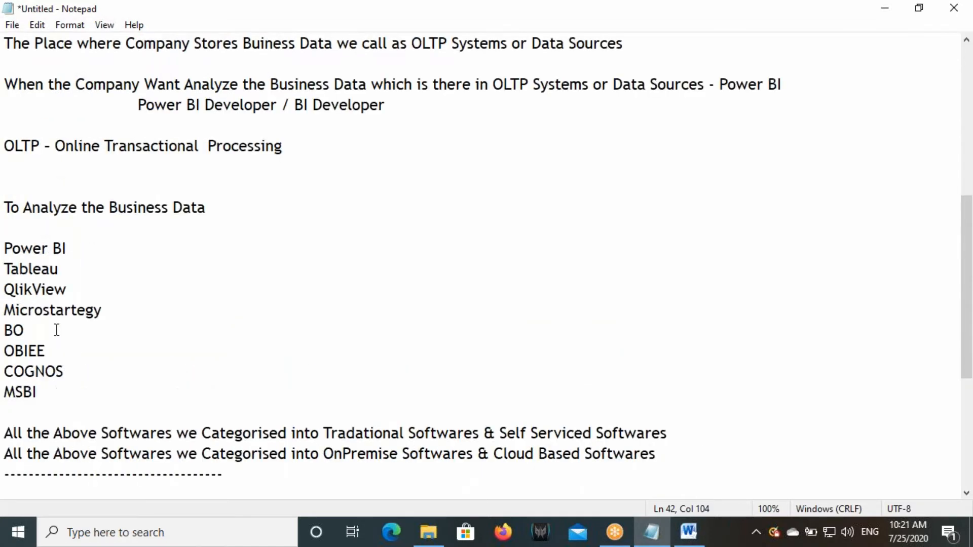
pyautogui.moveTo(1, 233); pyautogui.dragTo(89, 404)
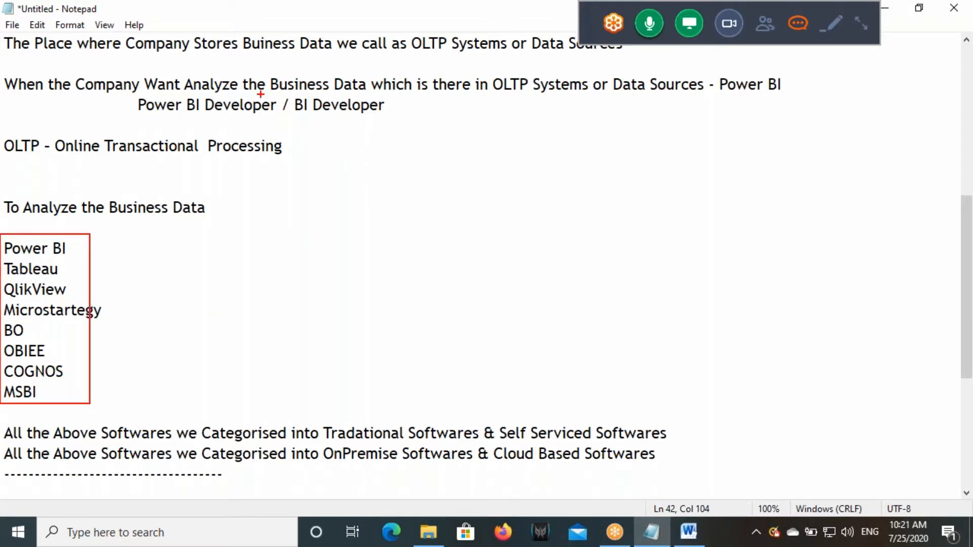
pyautogui.moveTo(185, 79); pyautogui.dragTo(369, 94)
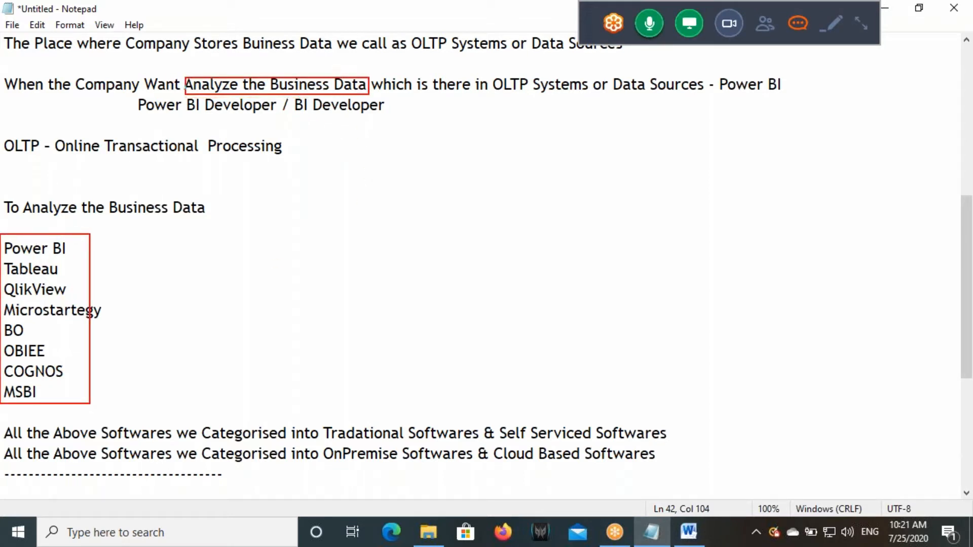
pyautogui.moveTo(26, 198); pyautogui.dragTo(208, 227)
pyautogui.moveTo(113, 219); pyautogui.dragTo(204, 213)
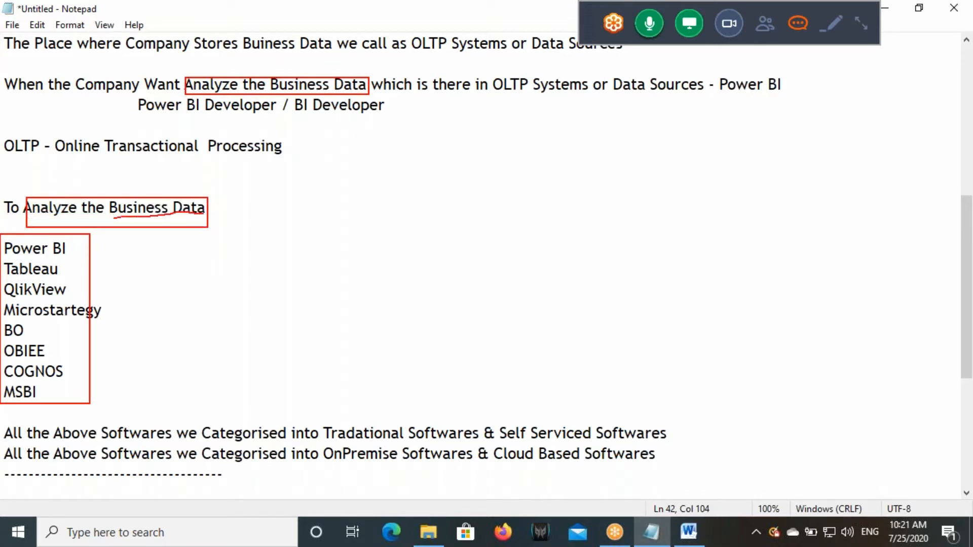
pyautogui.moveTo(108, 196); pyautogui.dragTo(208, 218)
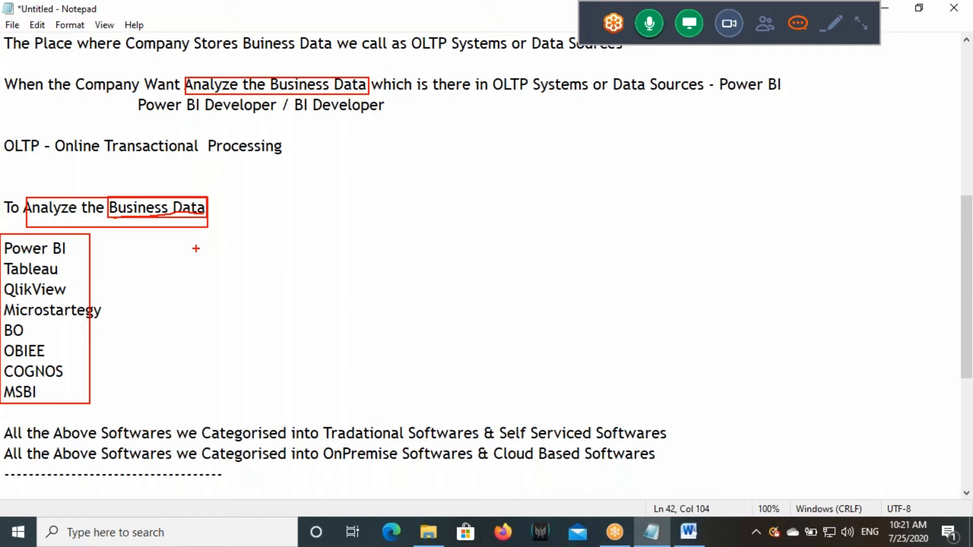
pyautogui.press('Escape')
# - Box "Analyze the Business Data" and the tool list from Power BI to MSBI, and underline "Drag & Drop, Point & Click"
pyautogui.scroll(-1, 196, 249)
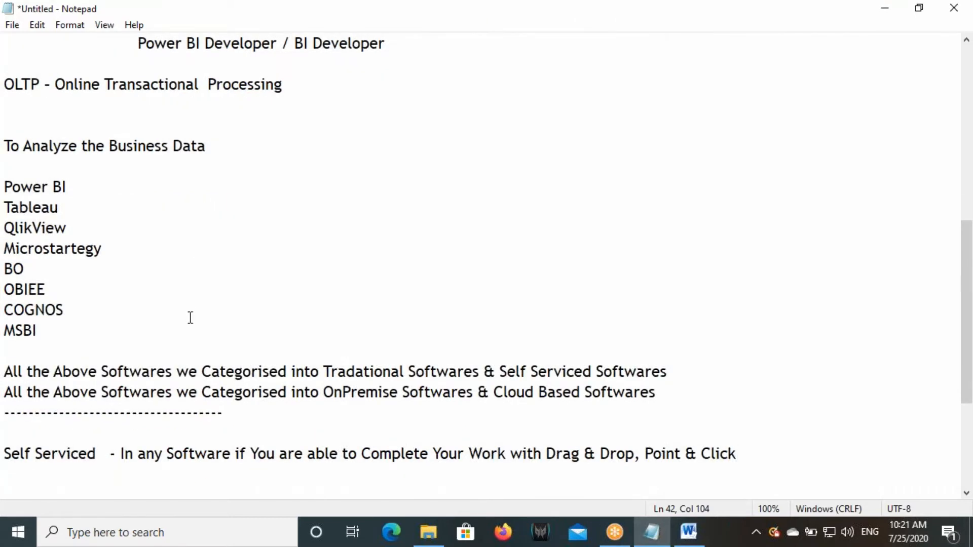
pyautogui.moveTo(26, 137); pyautogui.dragTo(256, 156)
pyautogui.moveTo(3, 178); pyautogui.dragTo(123, 347)
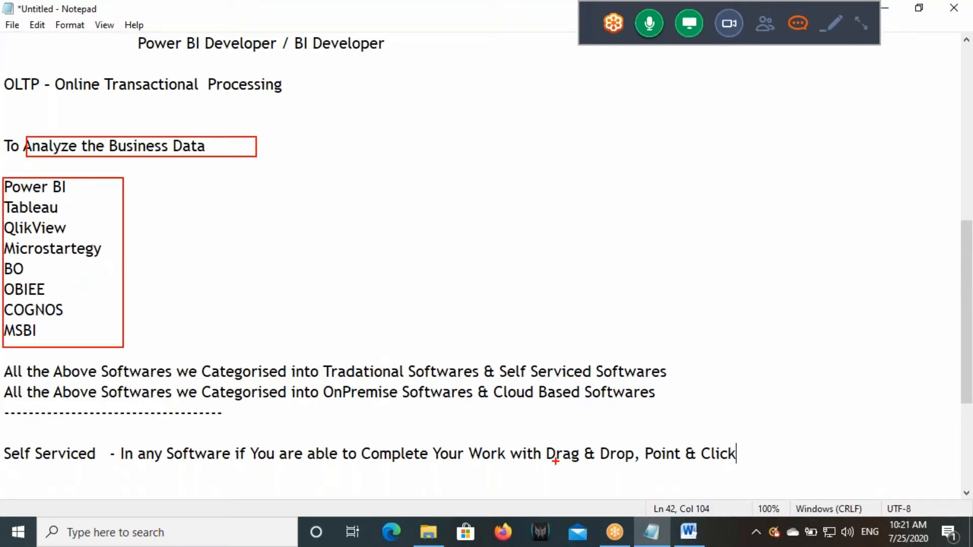
pyautogui.moveTo(557, 461); pyautogui.dragTo(738, 462)
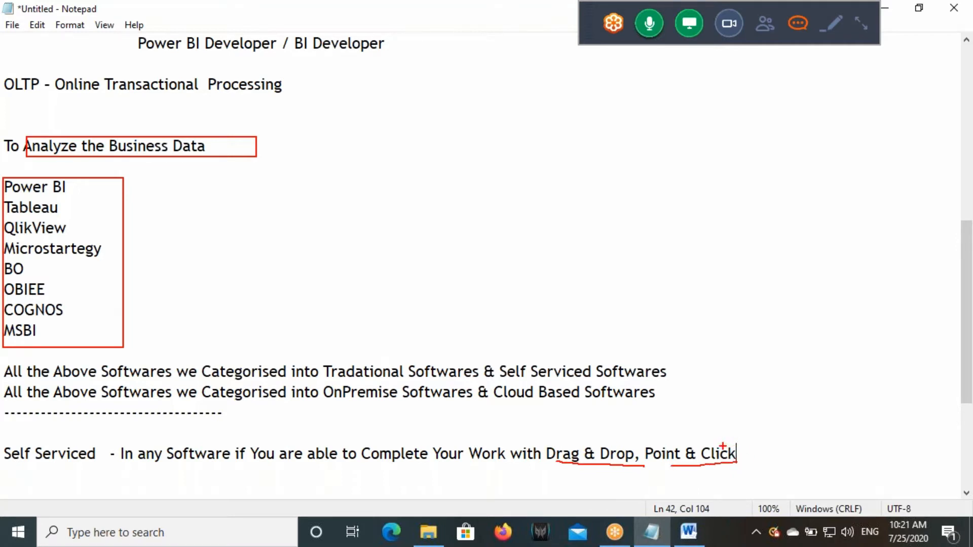
# - Box Power BI, Tableau and QlikView, draw an arrow to them from the "Analyze the Business Data" heading, and clear the markings
pyautogui.moveTo(2, 178); pyautogui.dragTo(85, 236)
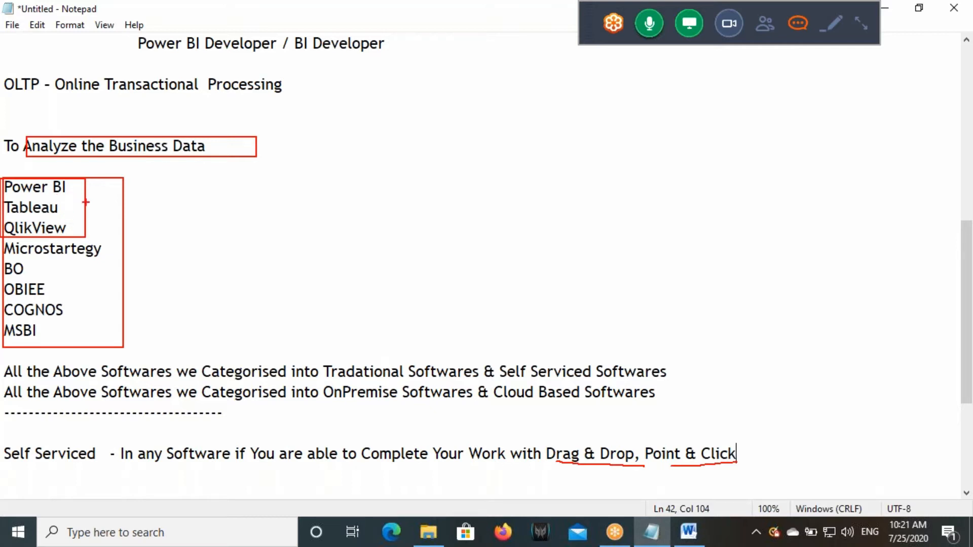
pyautogui.moveTo(173, 158); pyautogui.dragTo(87, 201)
pyautogui.moveTo(4, 178); pyautogui.dragTo(84, 237)
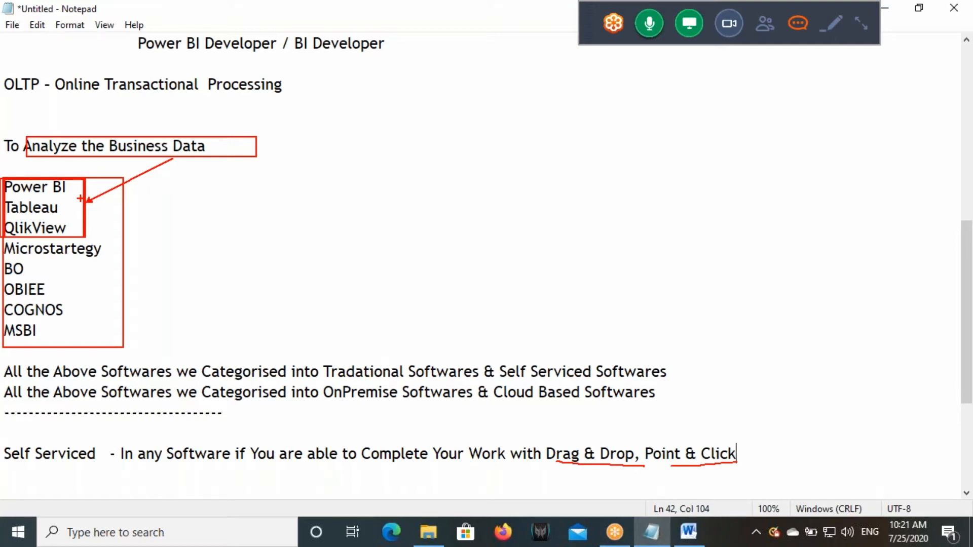
pyautogui.press('Escape')
# - Switch to Word, box the SQL Server data source in the Power BI Architecture diagram, and clear the markings
pyautogui.click(697, 535)
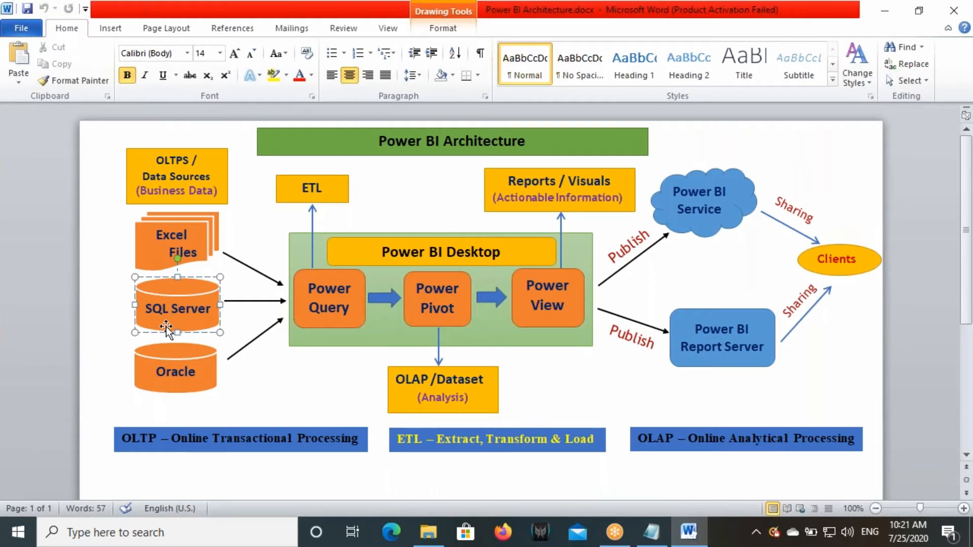
pyautogui.hotkey('ctrl', '2')
pyautogui.moveTo(135, 278)
pyautogui.mouseDown()
pyautogui.moveTo(205, 336)
pyautogui.moveTo(223, 333)
pyautogui.mouseUp()
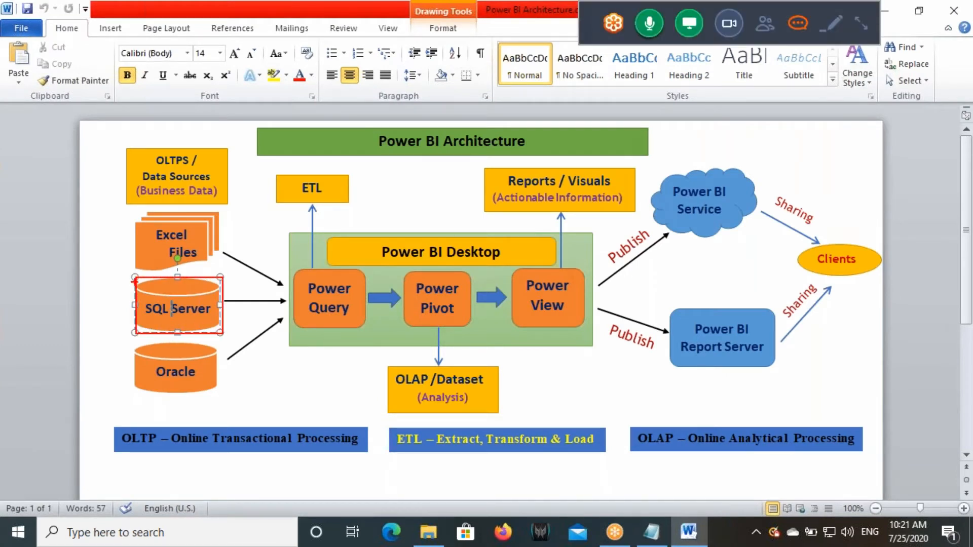
pyautogui.moveTo(134, 277); pyautogui.dragTo(221, 333)
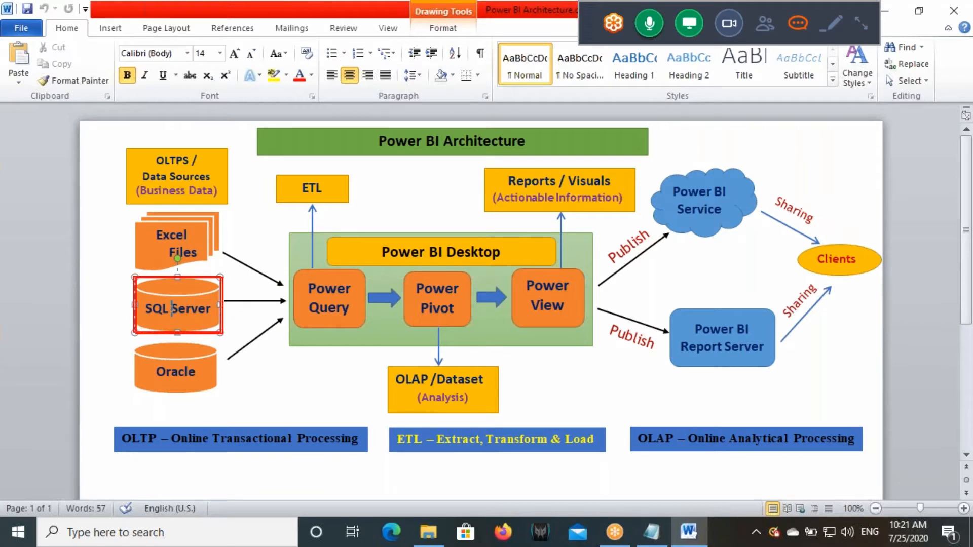
pyautogui.press('Escape')
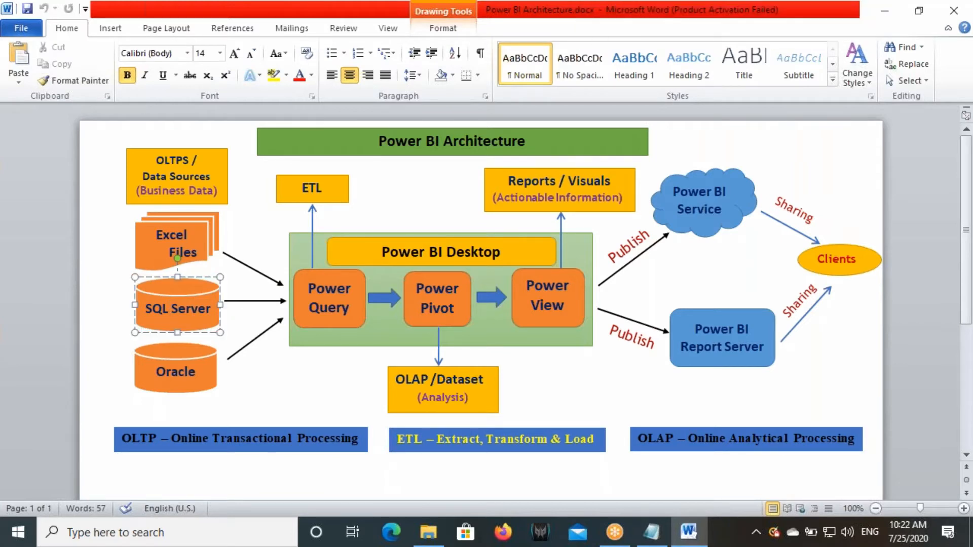
# - Highlight the "SQL Server" data source label in the Power BI Architecture diagram
pyautogui.click(215, 333)
pyautogui.click(191, 310)
pyautogui.tripleClick(160, 310)
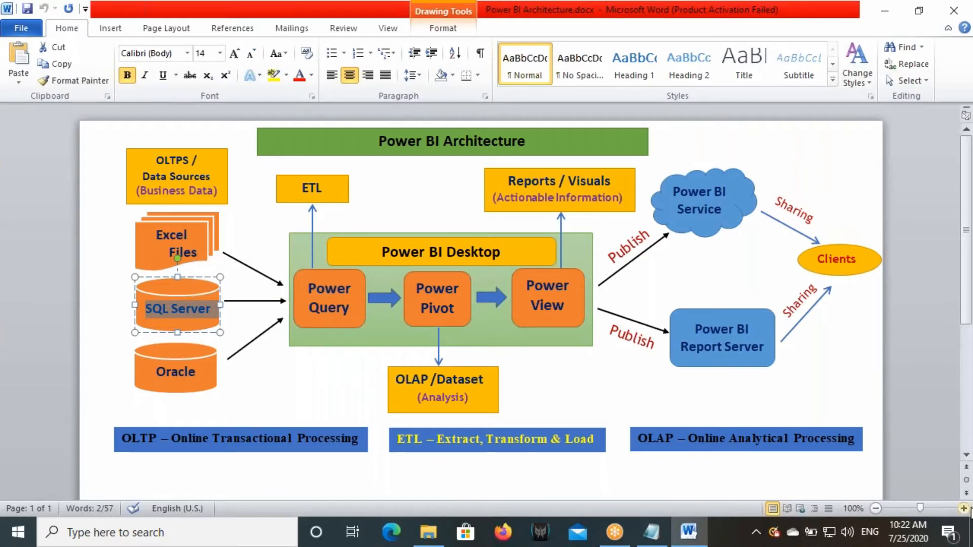
# - Launch Power BI Desktop, highlight "Power BI" in the Word diagram's Power BI Desktop heading, and close the Power BI start screen
pyautogui.click(971, 536)
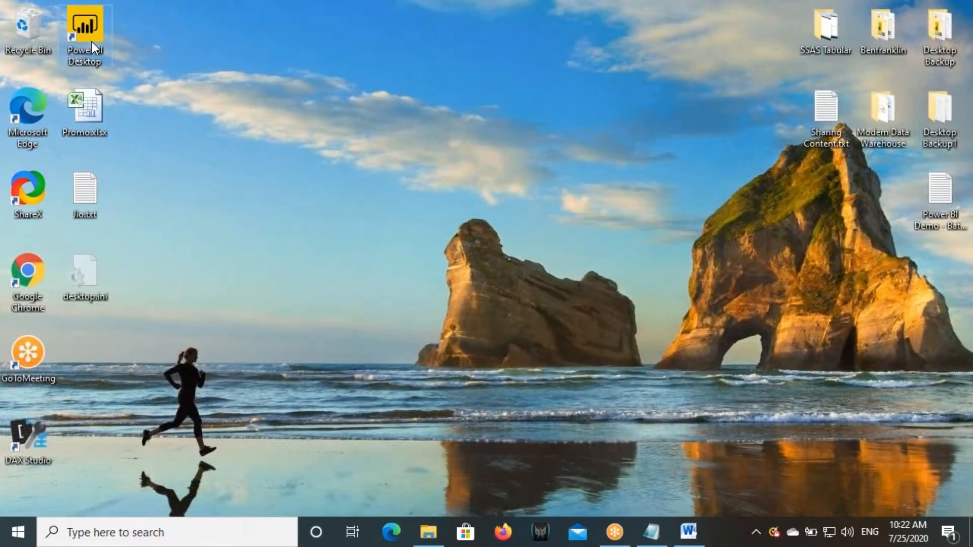
pyautogui.doubleClick(91, 40)
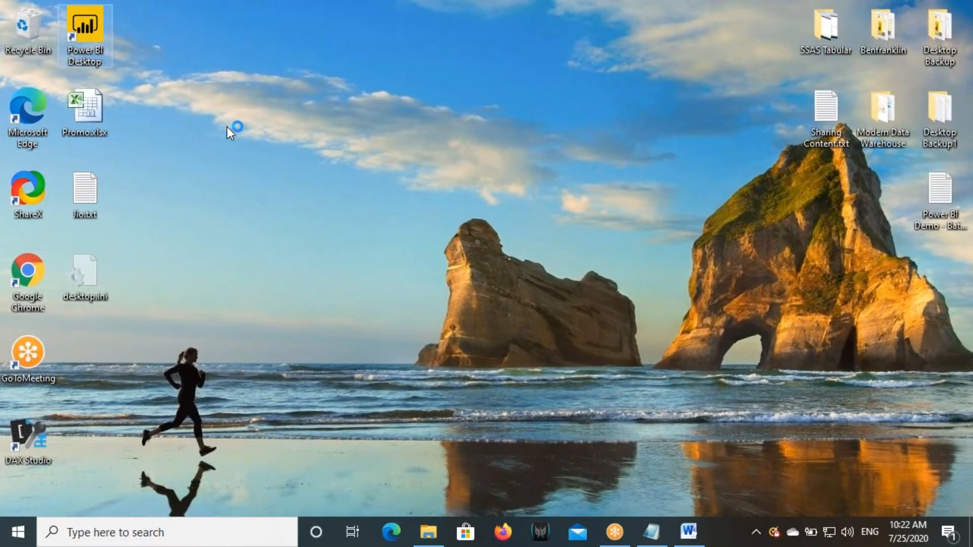
pyautogui.click(688, 531)
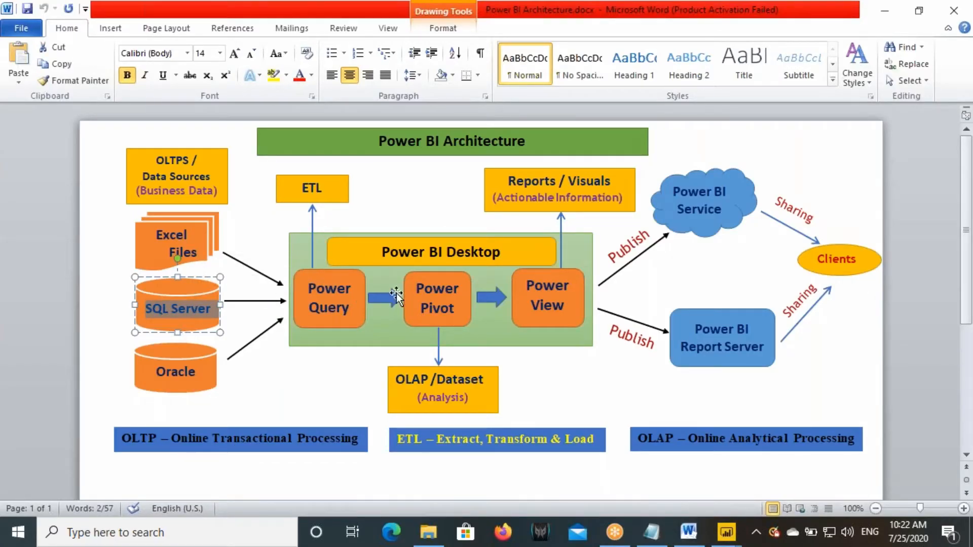
pyautogui.moveTo(401, 252); pyautogui.dragTo(446, 252)
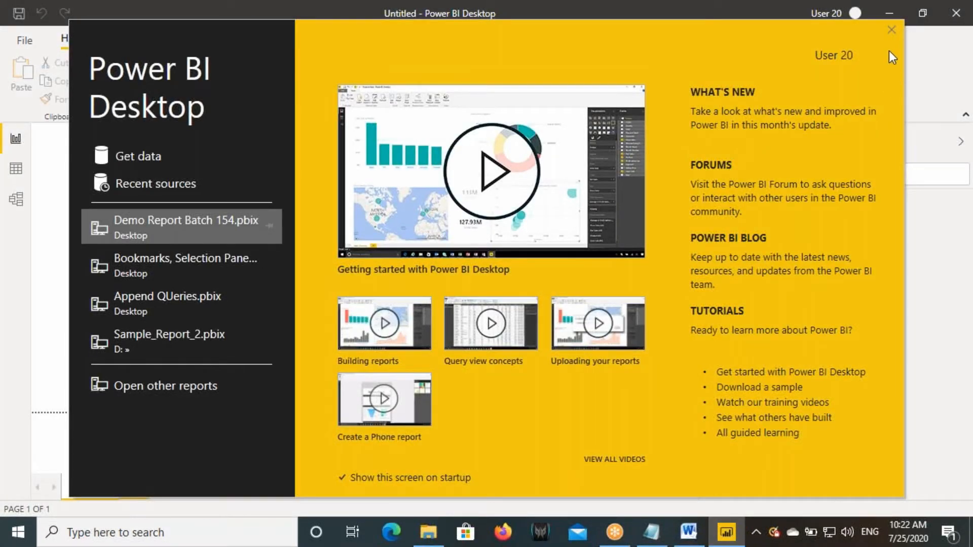
pyautogui.click(892, 29)
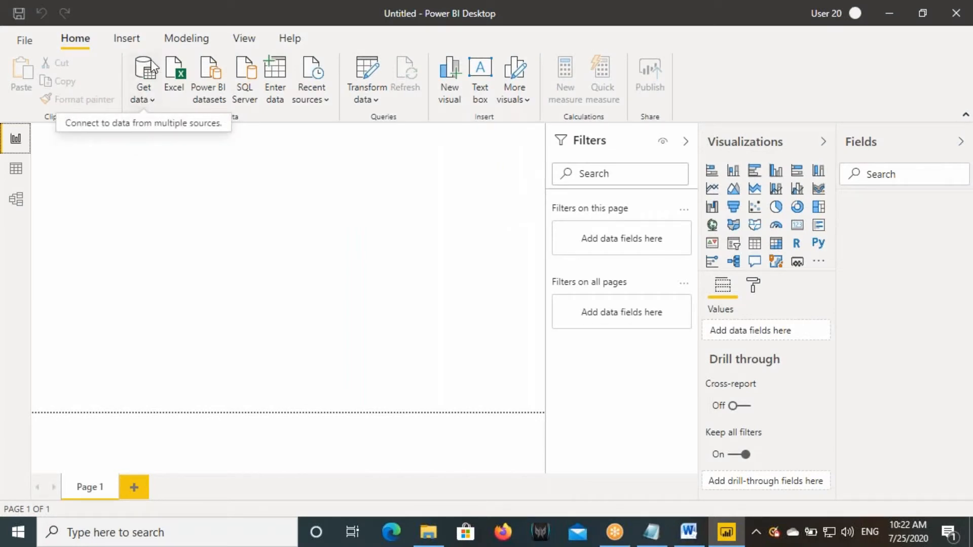
# - Switch to Word and point out the SQL Server and Power Query shapes in the architecture diagram
pyautogui.click(688, 532)
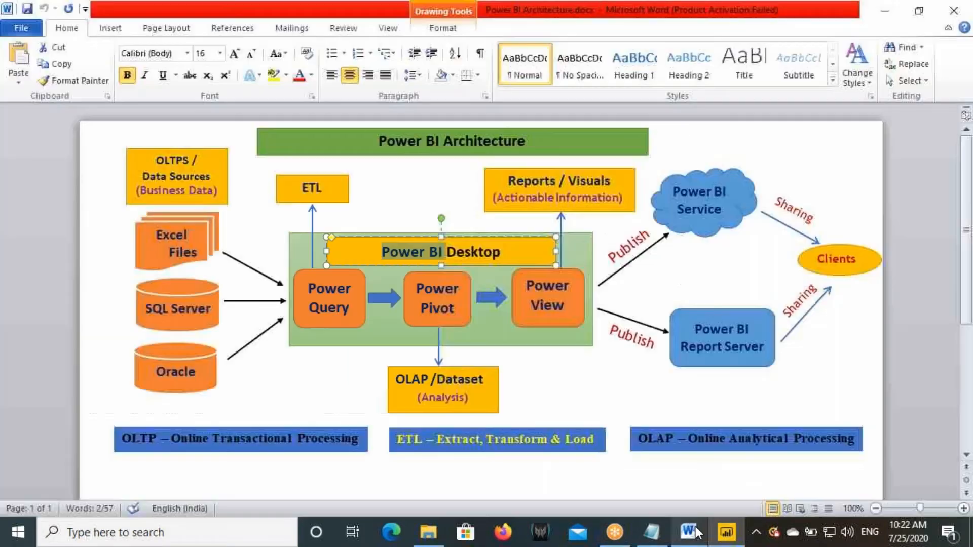
pyautogui.click(172, 310)
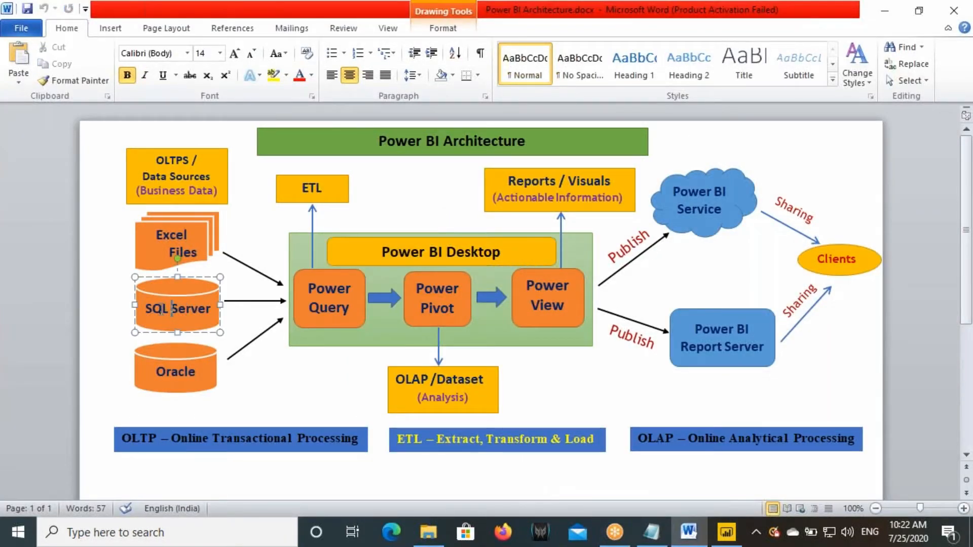
pyautogui.click(326, 295)
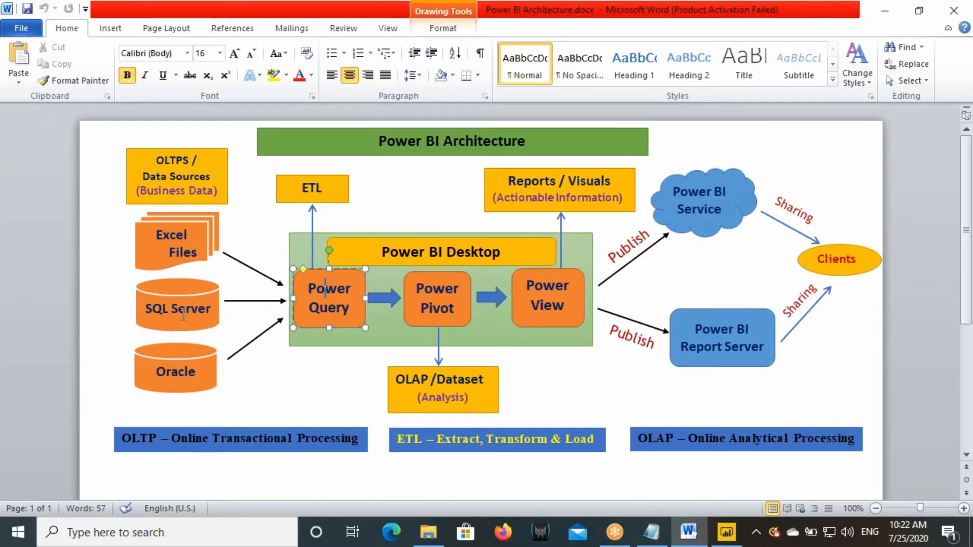
pyautogui.click(184, 313)
# - Switch to Power BI Desktop and open the complete Get Data list of data sources
pyautogui.click(726, 532)
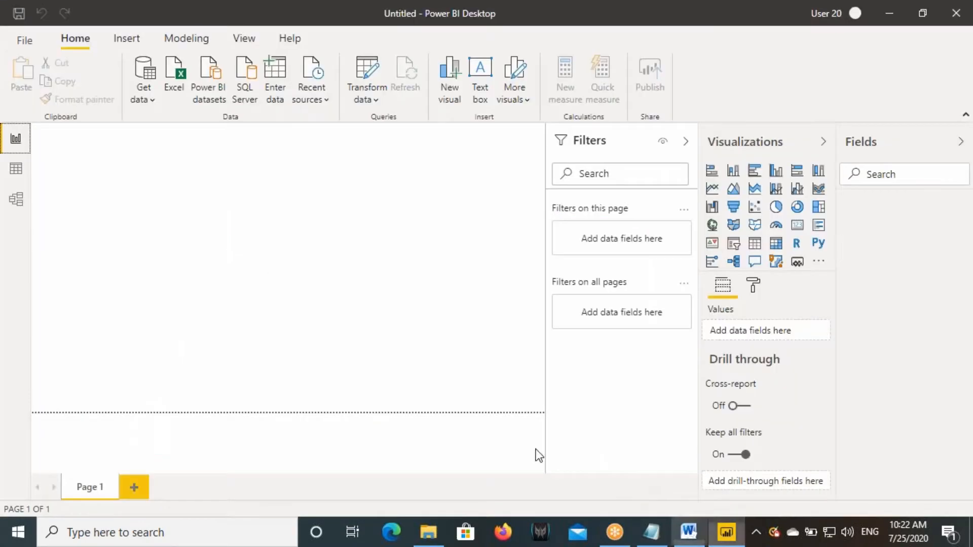
pyautogui.click(140, 100)
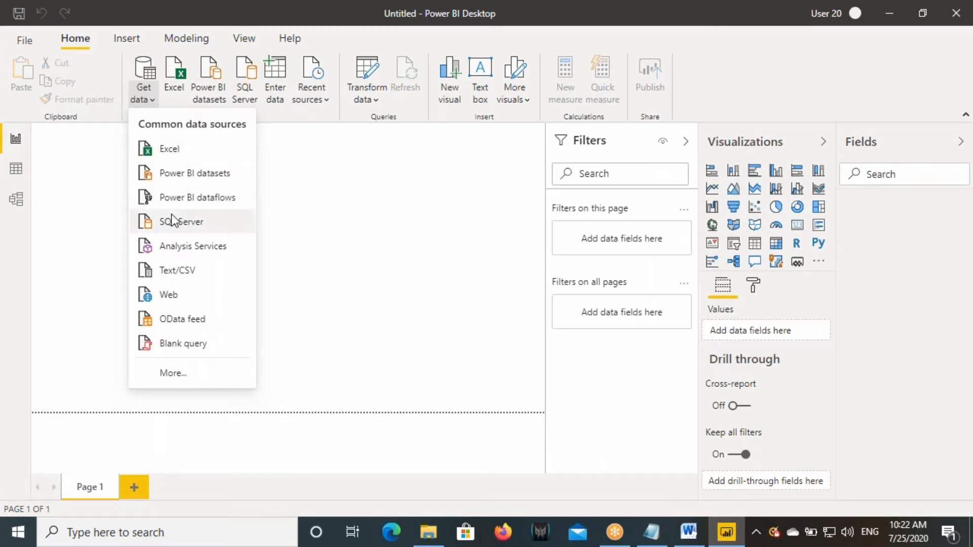
pyautogui.click(318, 339)
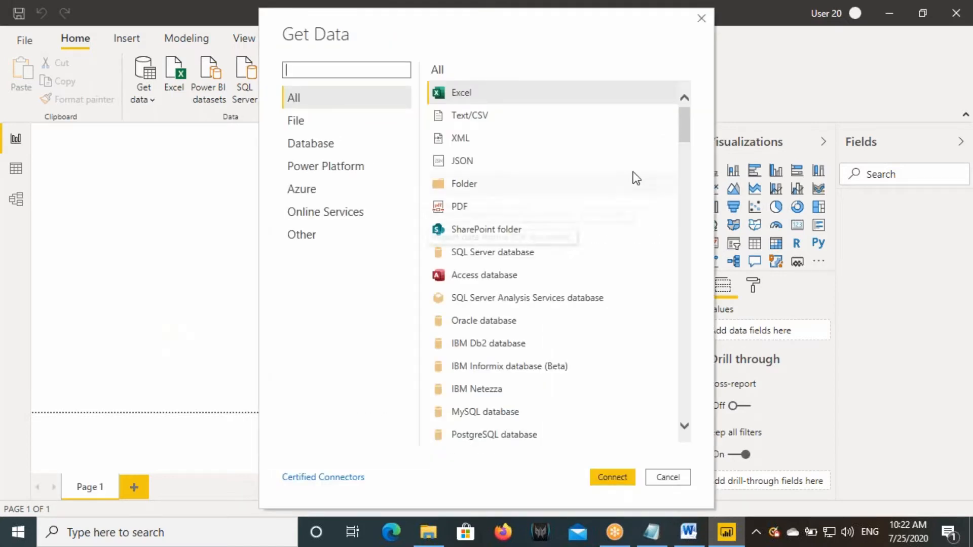
# - Browse the full range of data connectors available in the Get Data list
pyautogui.scroll(-15, 512, 206)
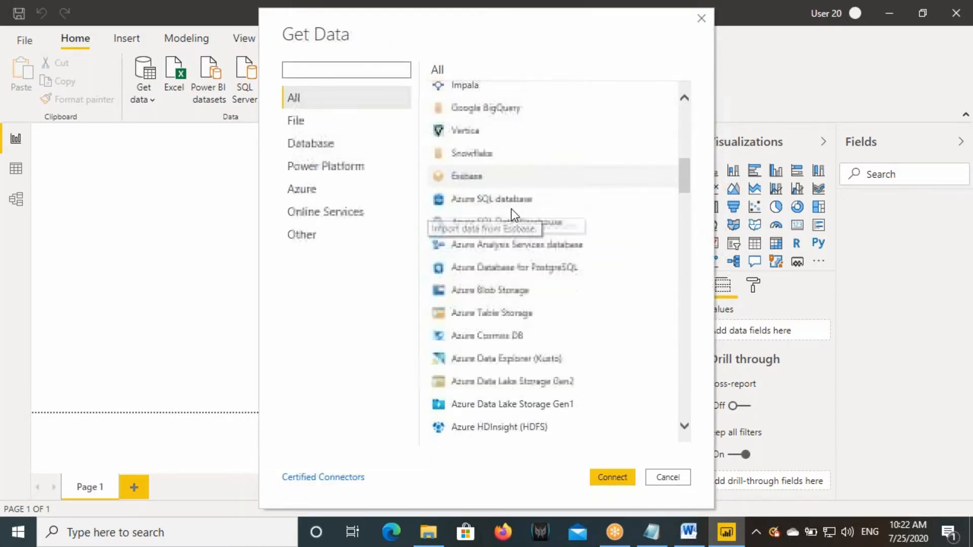
pyautogui.scroll(-20, 511, 223)
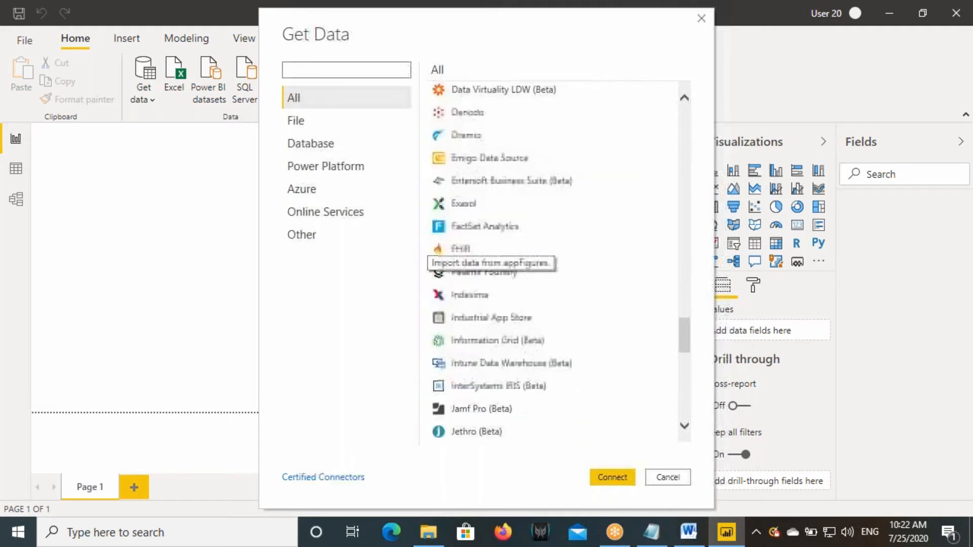
pyautogui.scroll(-5, 510, 226)
pyautogui.scroll(12, 510, 226)
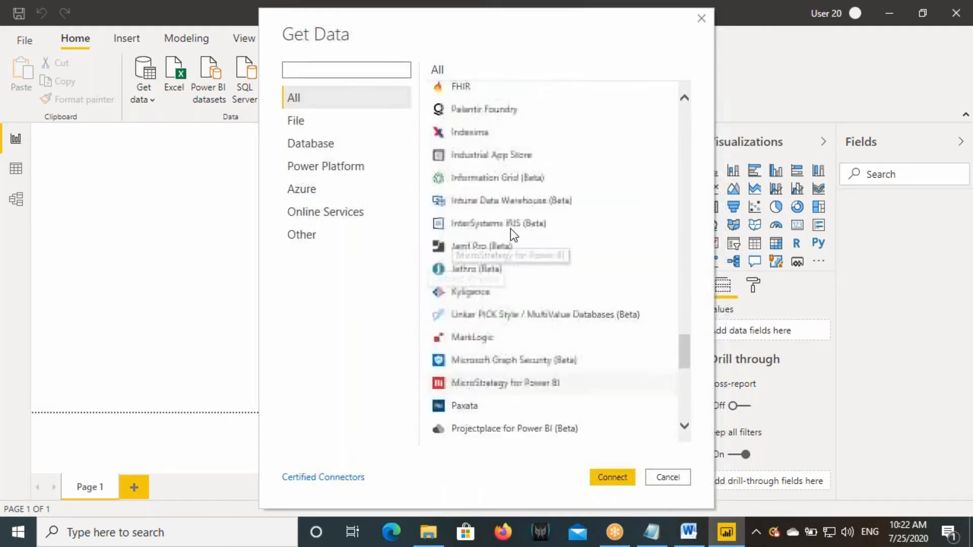
pyautogui.scroll(20, 510, 226)
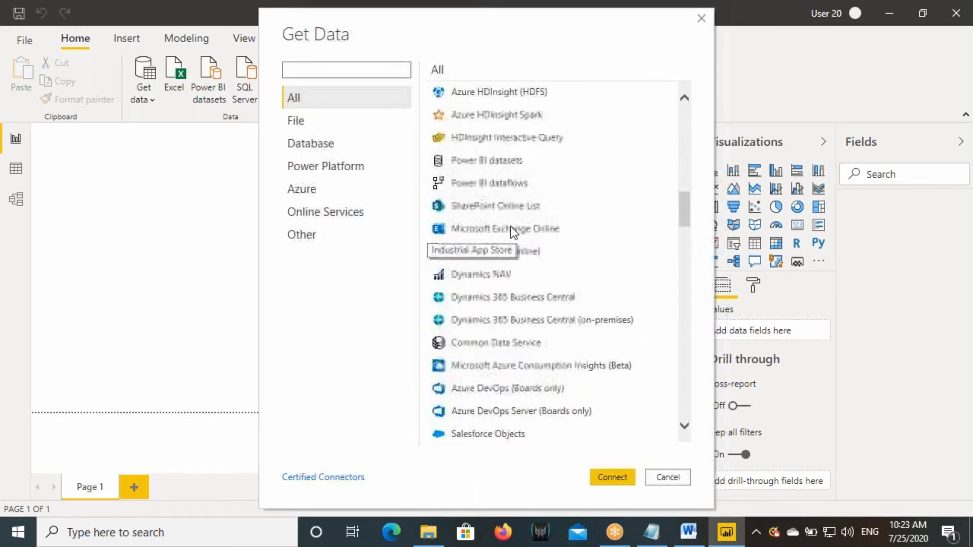
pyautogui.scroll(5, 510, 226)
# - Point out the Oracle, SQL Server, Teradata and SAP HANA database connectors in the Get Data list
pyautogui.click(482, 180)
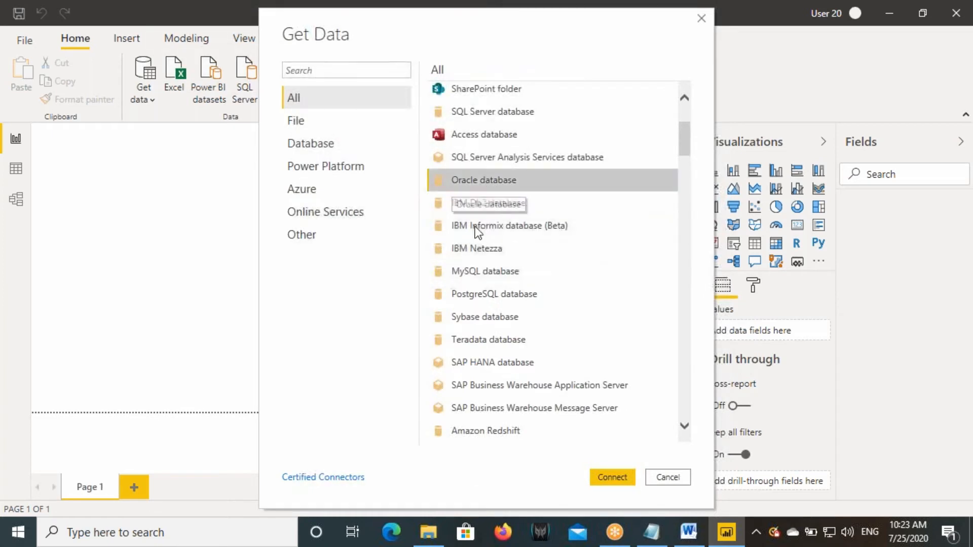
pyautogui.scroll(3, 483, 199)
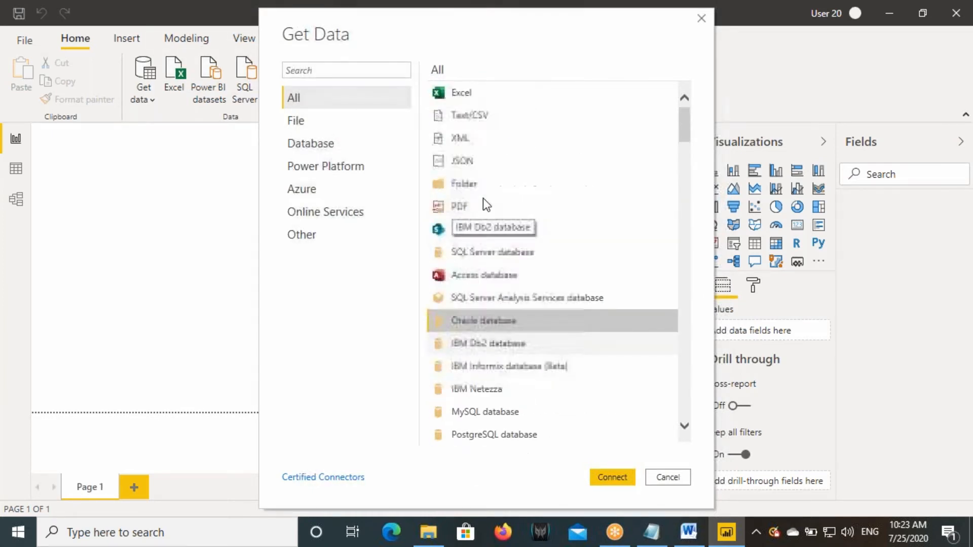
pyautogui.click(490, 251)
pyautogui.scroll(-2, 491, 249)
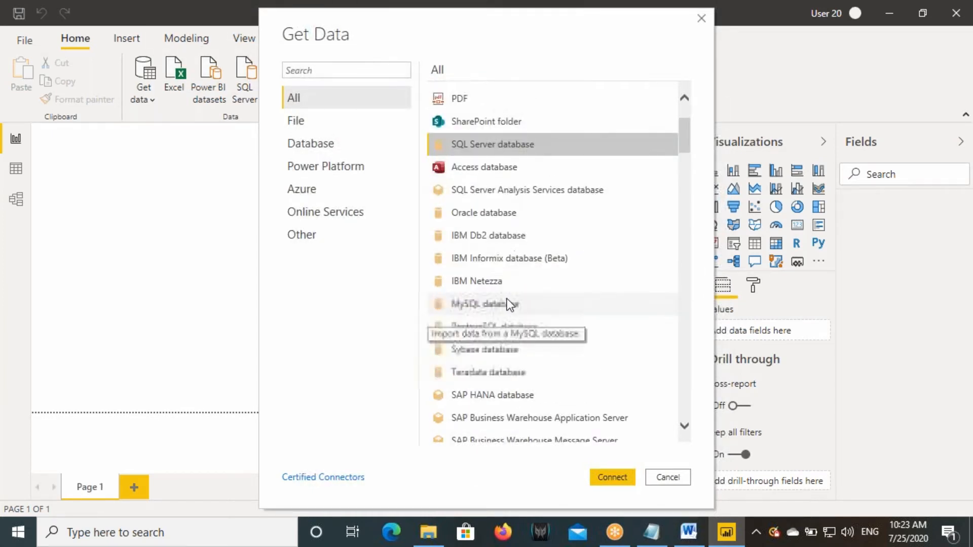
pyautogui.scroll(-2, 489, 239)
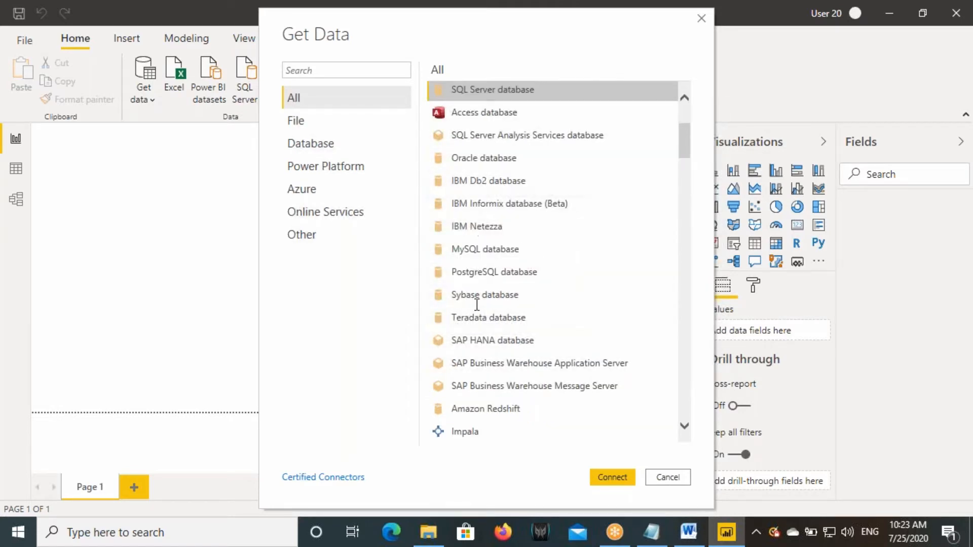
pyautogui.click(487, 318)
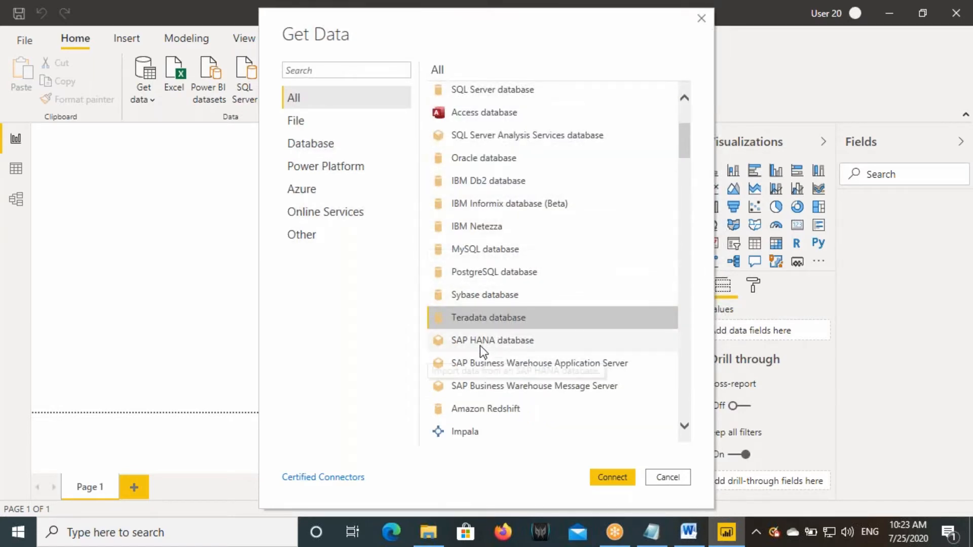
pyautogui.click(481, 347)
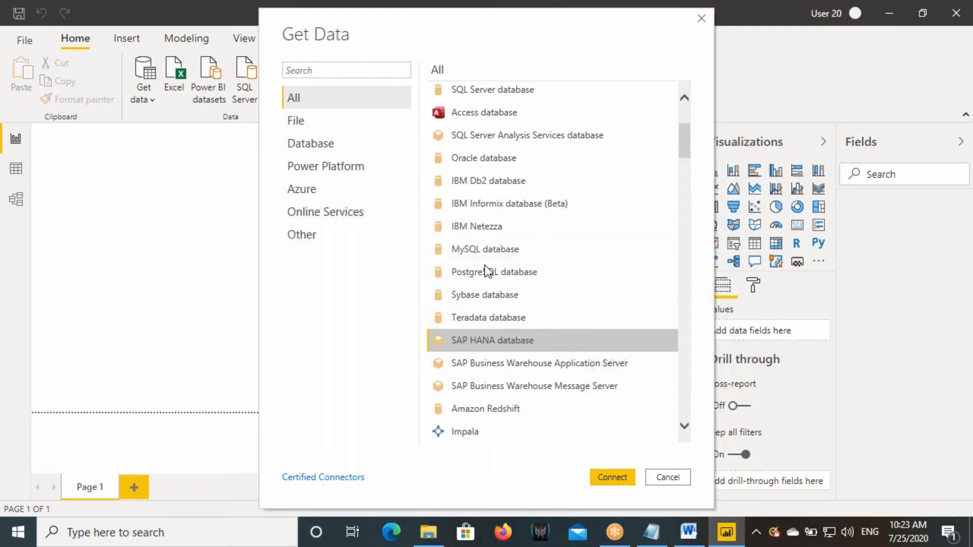
pyautogui.scroll(3, 486, 294)
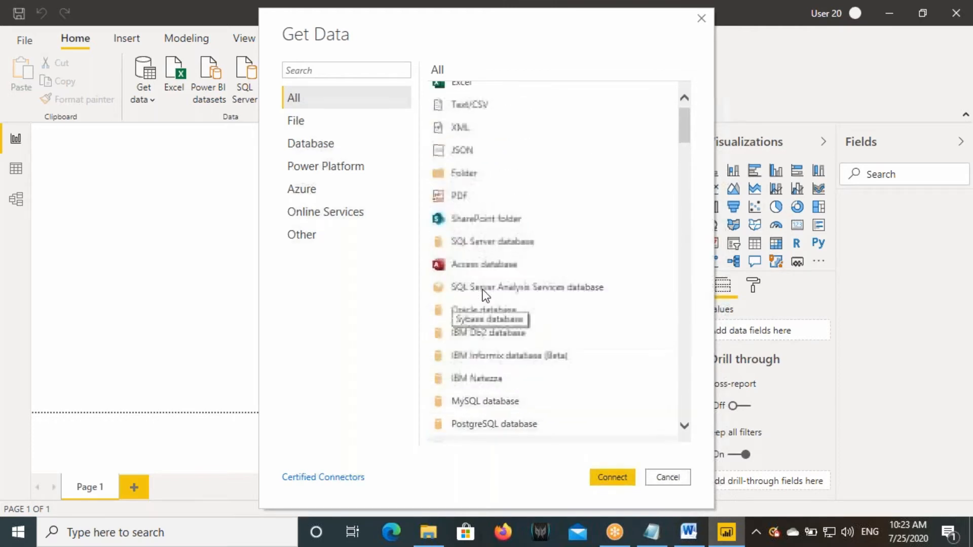
# - Choose the SQL Server database connector and open its connection settings
pyautogui.click(432, 258)
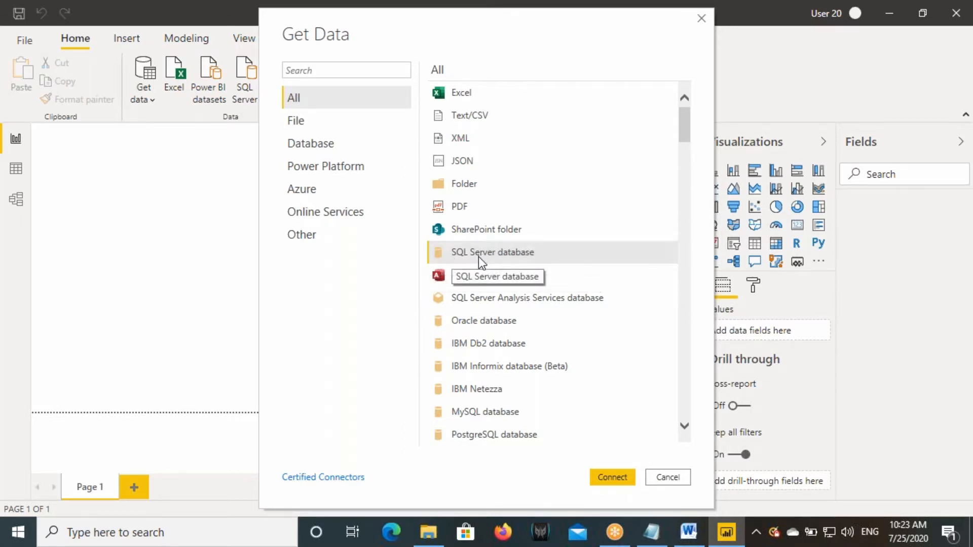
pyautogui.click(611, 478)
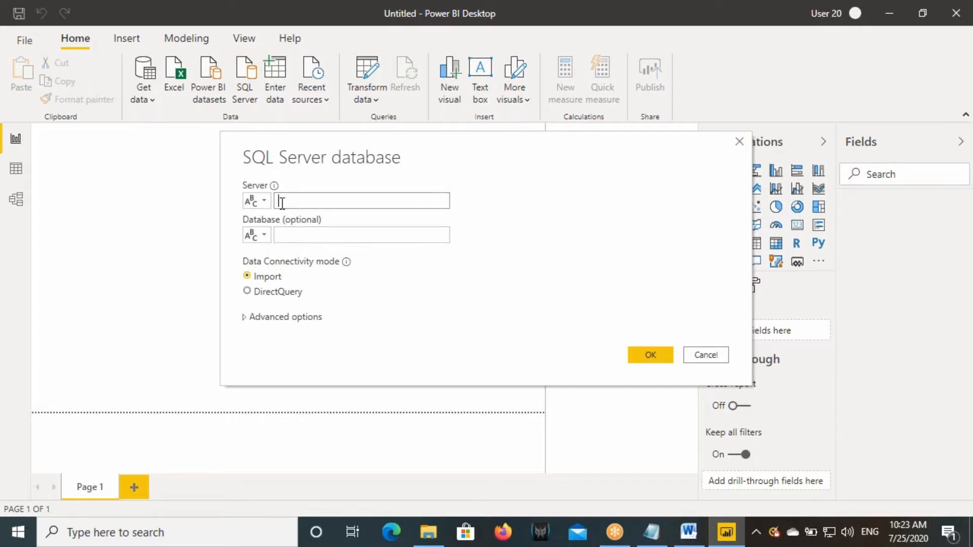
pyautogui.click(278, 231)
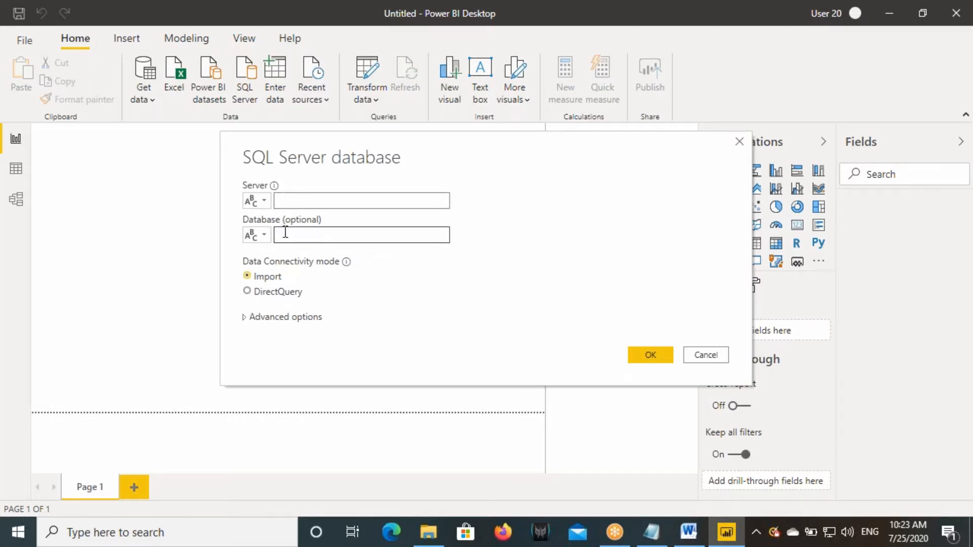
# - Open SQL Server.txt from the recent files in File Explorer and copy the Production Database server name LAPTOP-GFUN085Q\MSSQLSERVER01
pyautogui.click(428, 532)
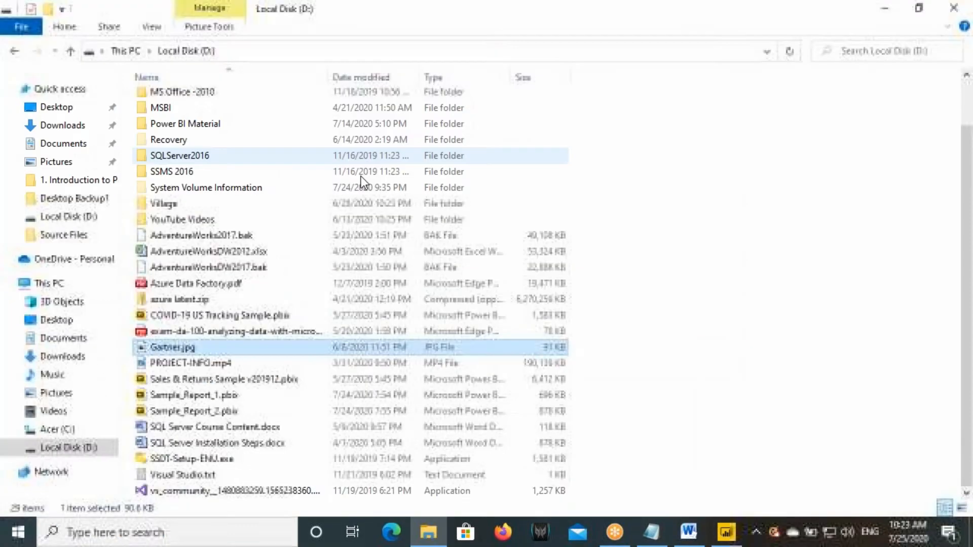
pyautogui.click(58, 90)
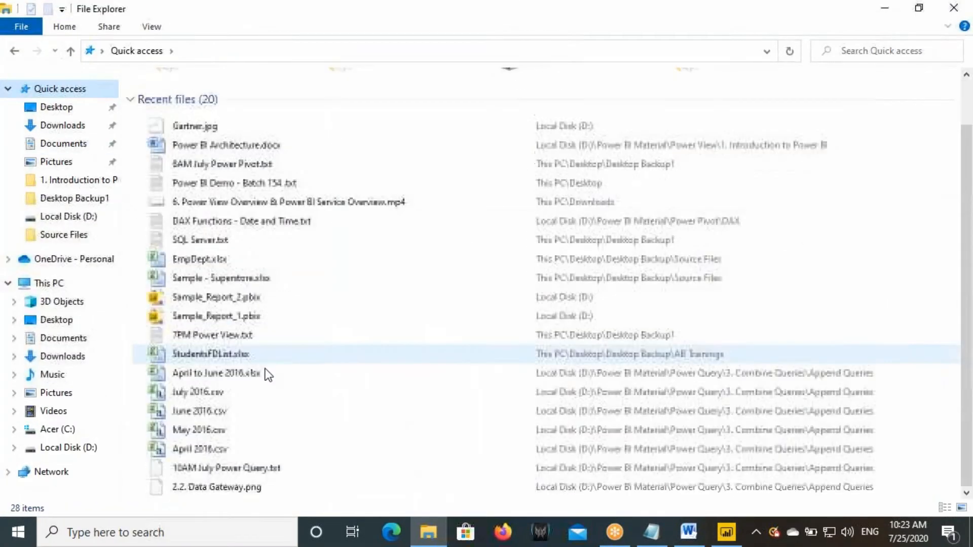
pyautogui.doubleClick(163, 241)
pyautogui.scroll(-1, 224, 254)
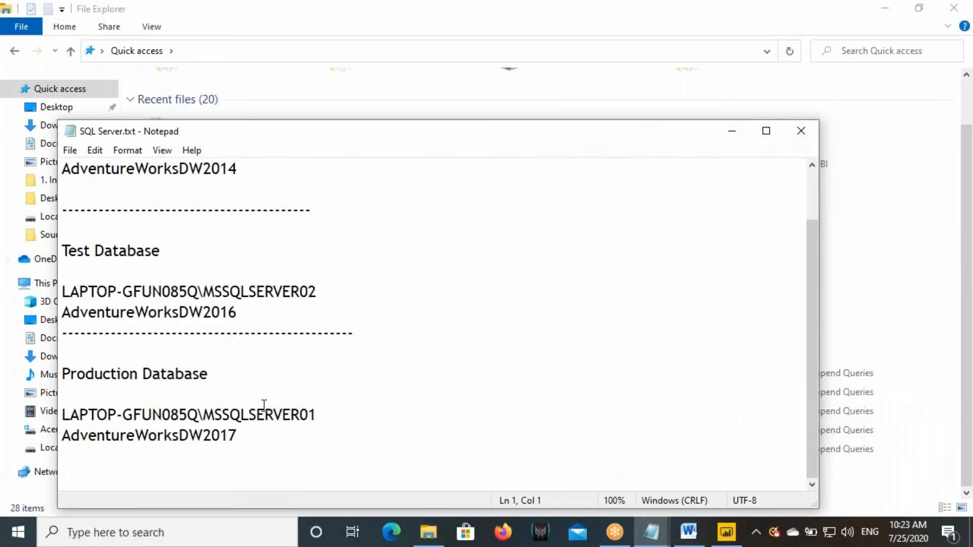
pyautogui.moveTo(319, 415); pyautogui.dragTo(64, 414)
pyautogui.hotkey('ctrl', 'c')
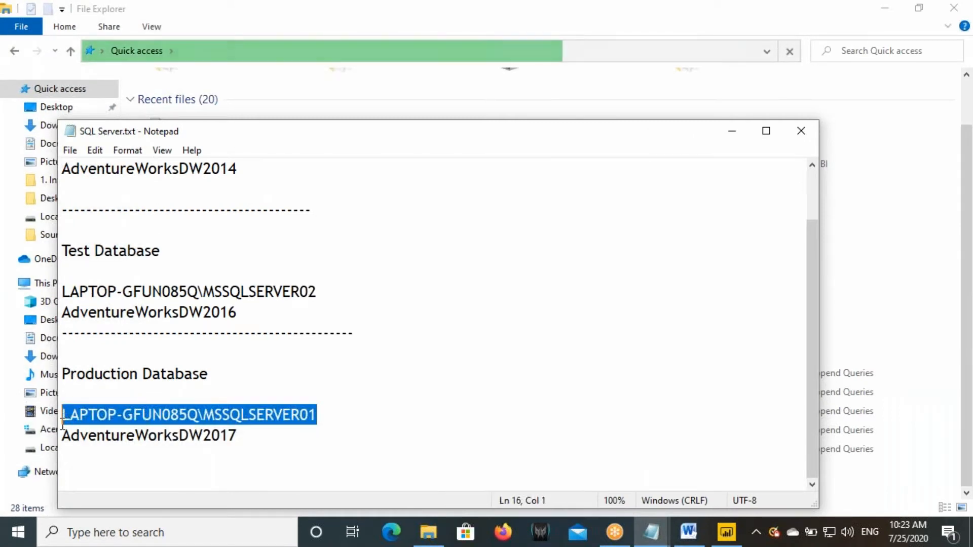
# - Switch to Power BI Desktop and set the SQL Server connection's server to LAPTOP-GFUN085Q\MSSQLSERVER01
pyautogui.click(726, 532)
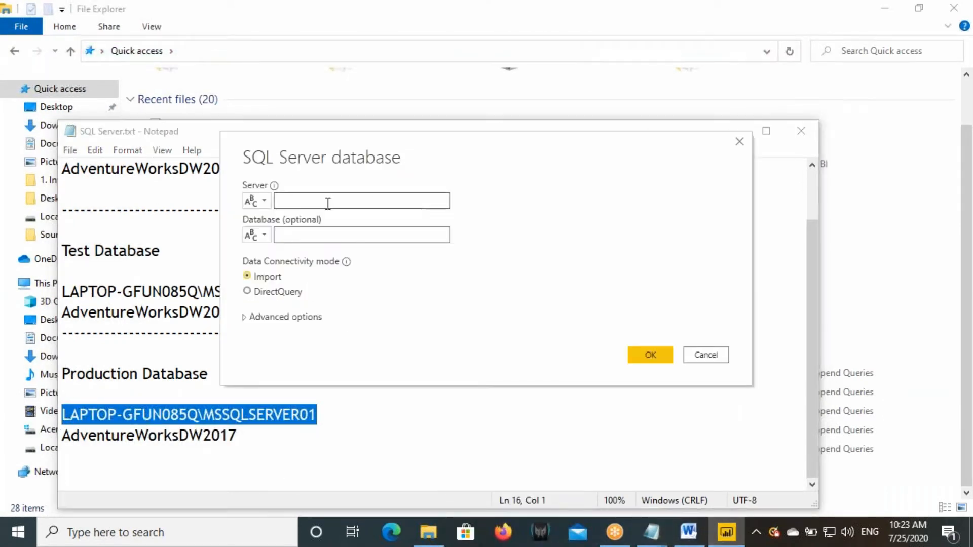
pyautogui.hotkey('ctrl', 'v')
pyautogui.click(342, 236)
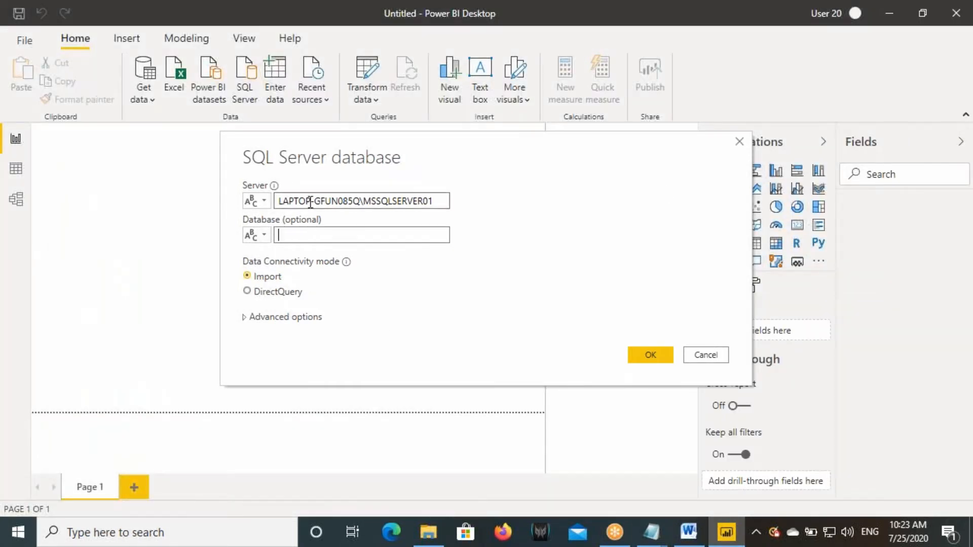
pyautogui.moveTo(278, 201); pyautogui.dragTo(413, 197)
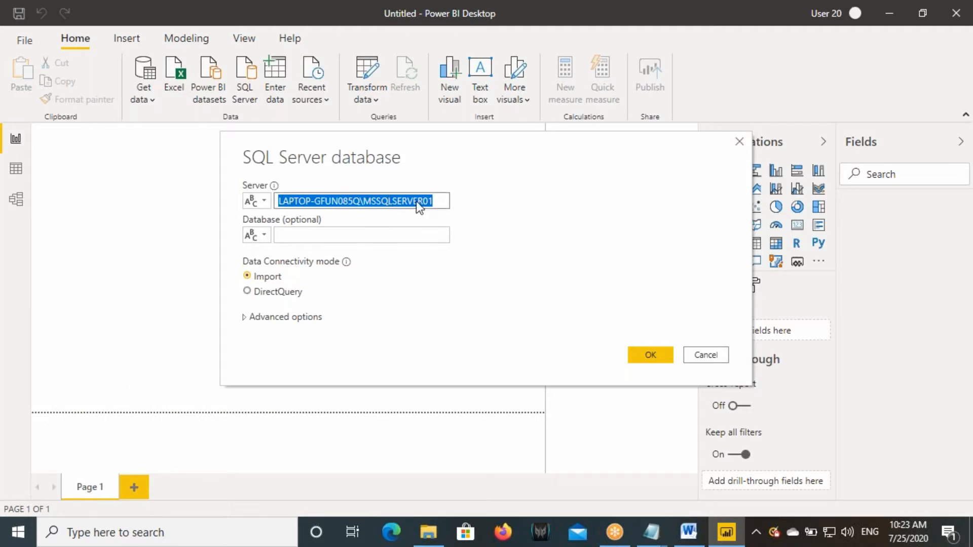
# - Connect to the server in Import mode and expand the AdventureWorks2017 database in the Navigator
pyautogui.click(641, 355)
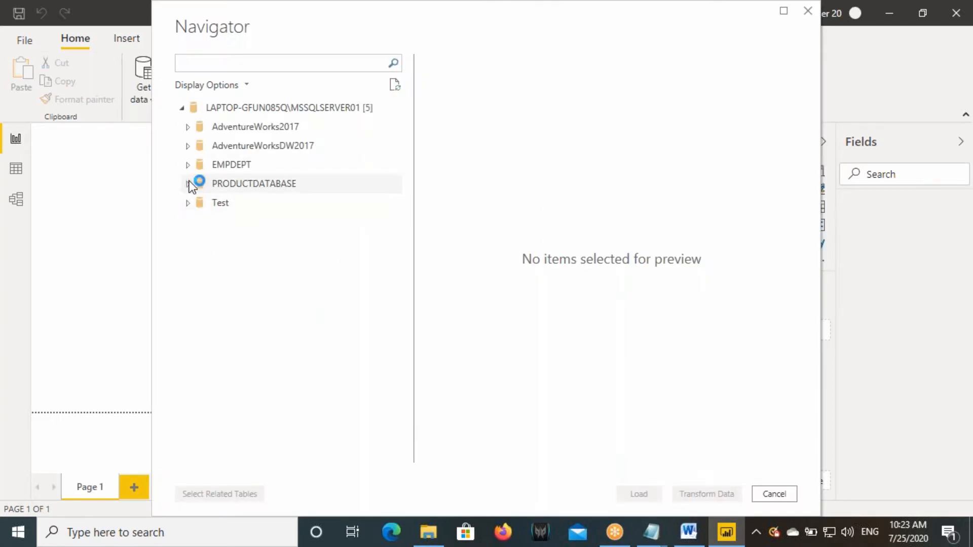
pyautogui.click(188, 127)
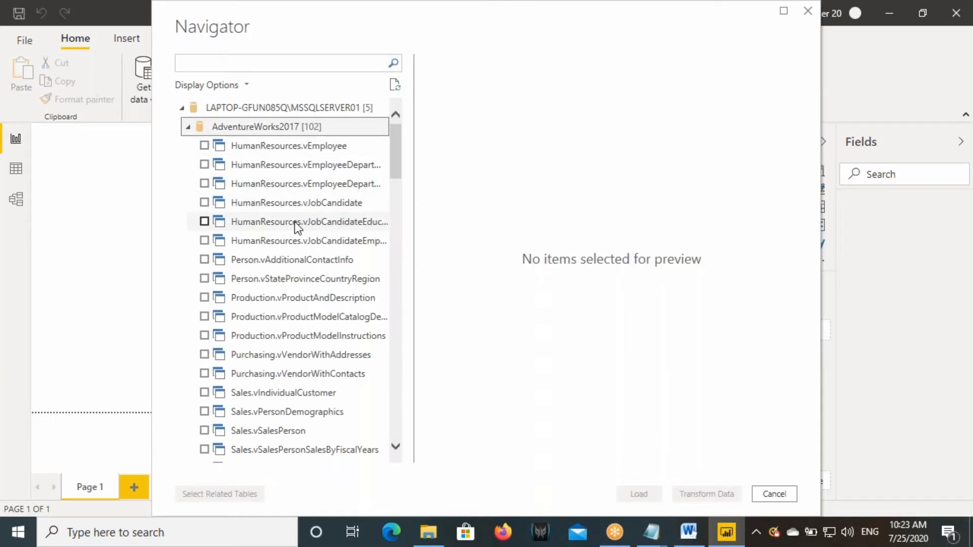
# - Look through the views and tables of AdventureWorks2017 in the Navigator, and collapse the database
pyautogui.scroll(-4, 293, 228)
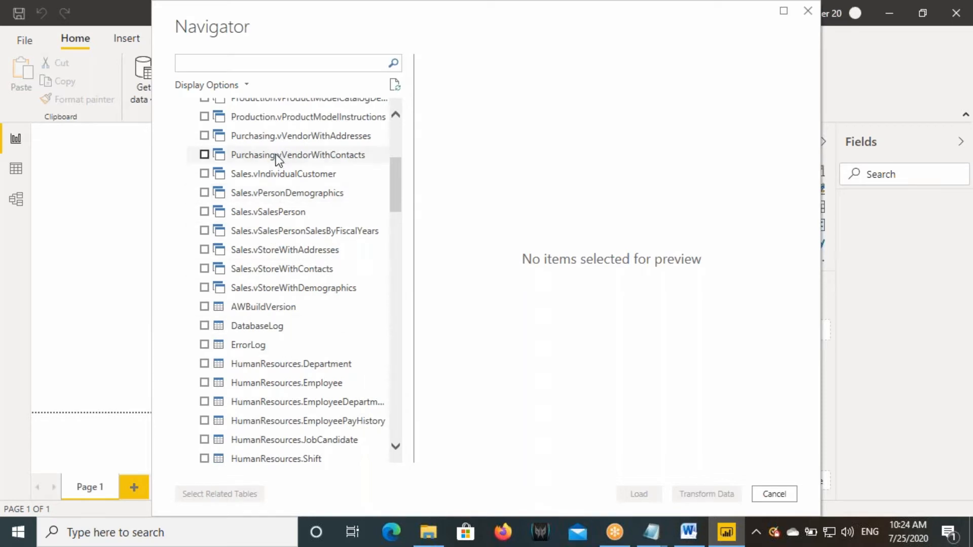
pyautogui.scroll(4, 294, 248)
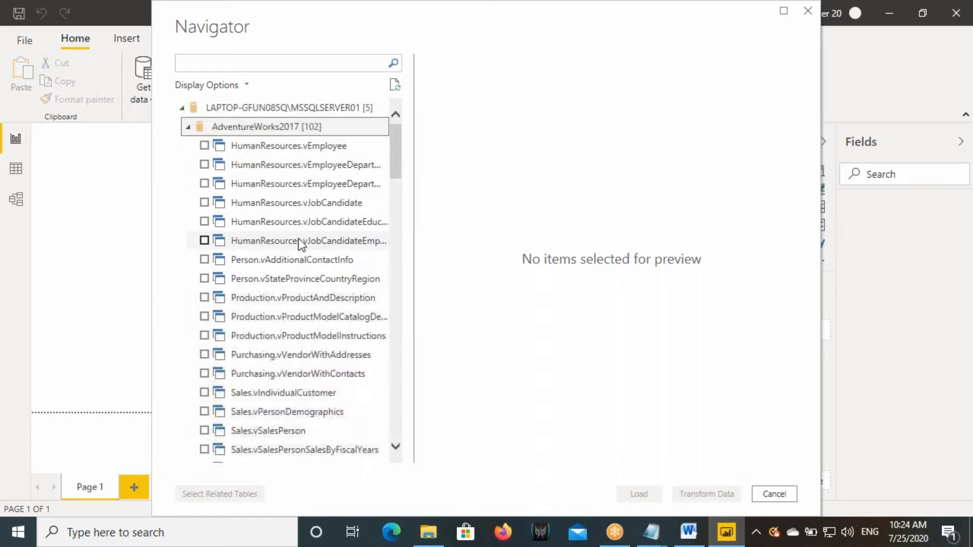
pyautogui.scroll(-1, 302, 261)
pyautogui.scroll(-10, 302, 264)
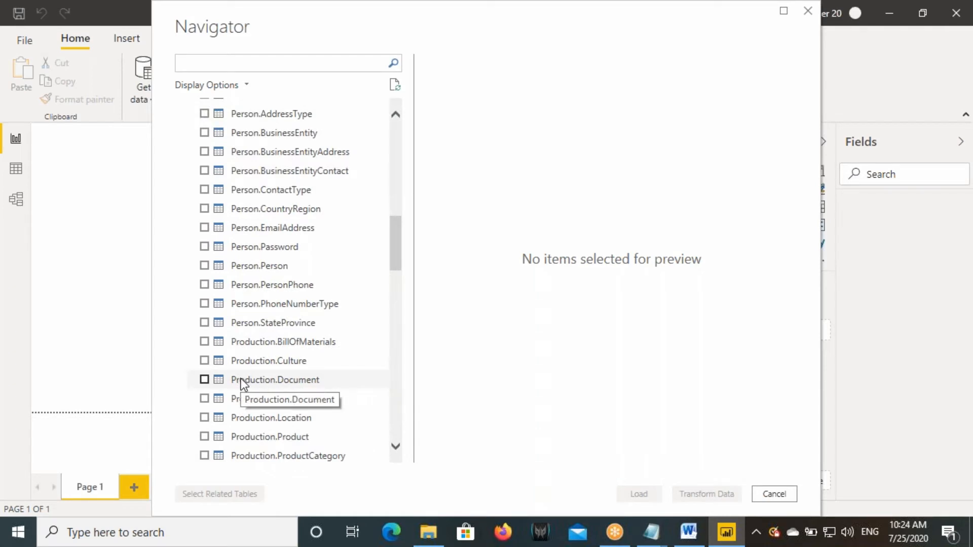
pyautogui.moveTo(393, 258); pyautogui.dragTo(317, 151)
pyautogui.click(187, 126)
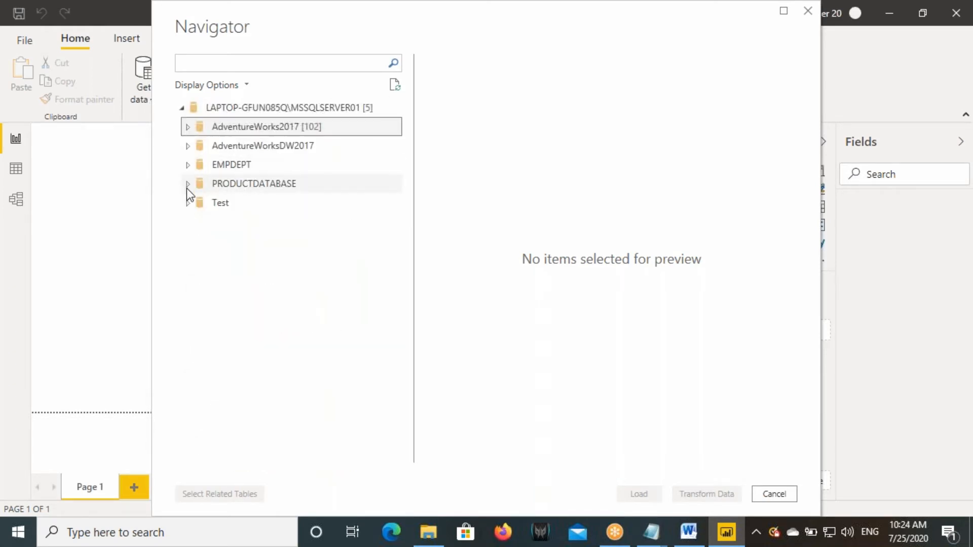
# - Expand PRODUCTDATABASE and select the CUSTOMERS_DATA, PRODUCTS_DATA and SALES_DATA tables, leaving TIME_DATA unselected
pyautogui.click(188, 184)
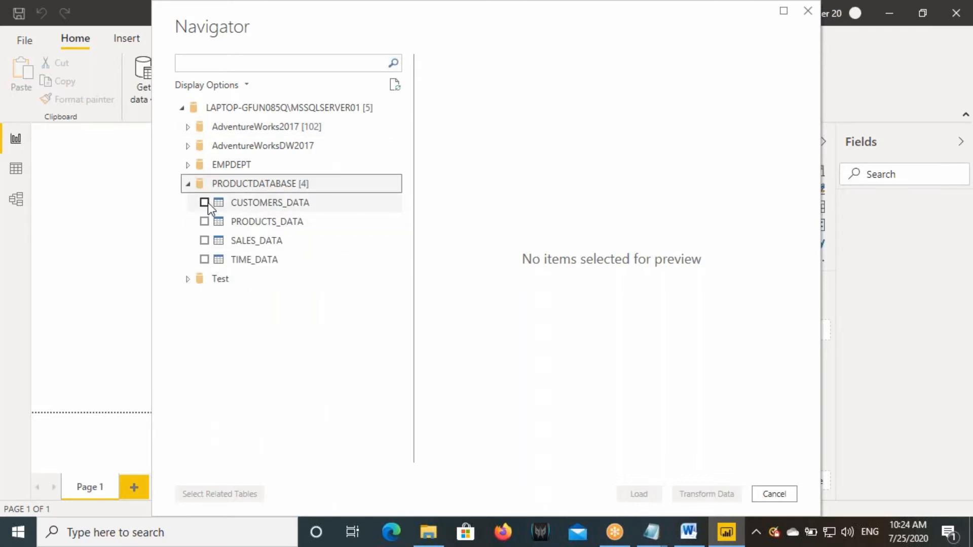
pyautogui.click(204, 203)
pyautogui.click(205, 221)
pyautogui.click(205, 241)
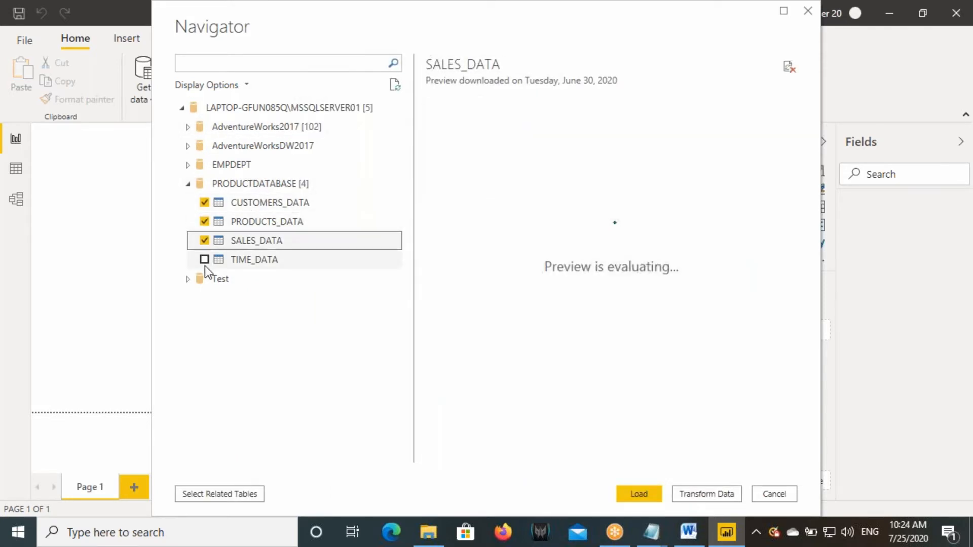
pyautogui.click(204, 259)
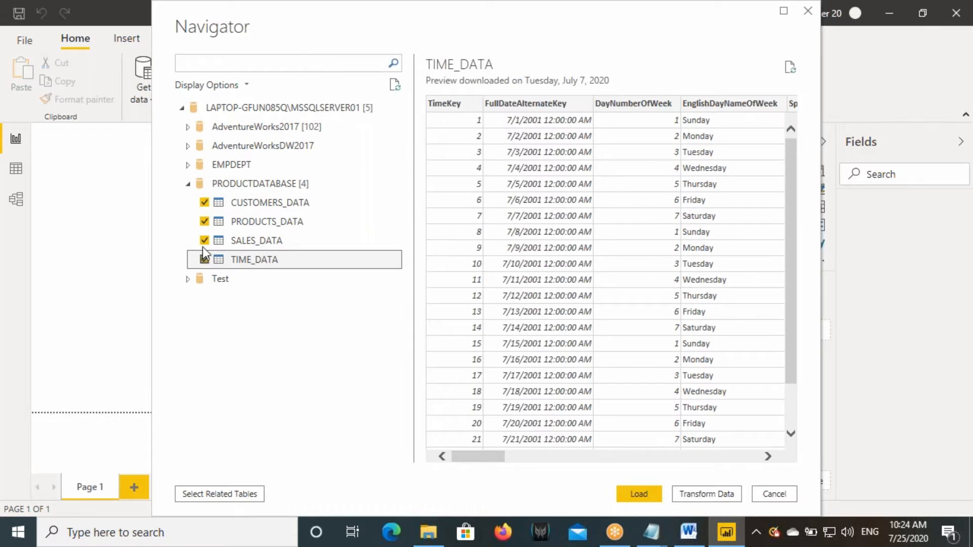
pyautogui.click(203, 258)
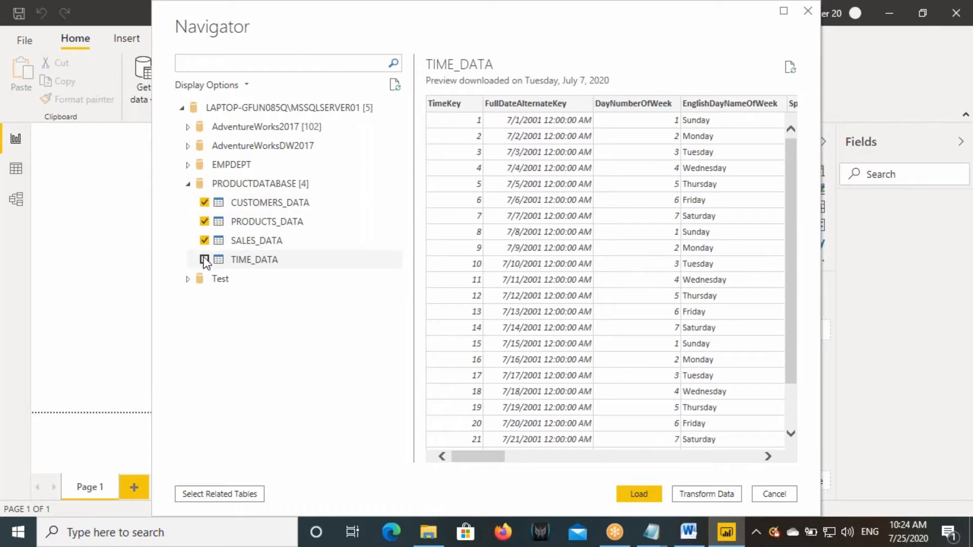
# - Expand AdventureWorksDW2017, look through its views and tables, and collapse the database
pyautogui.click(187, 147)
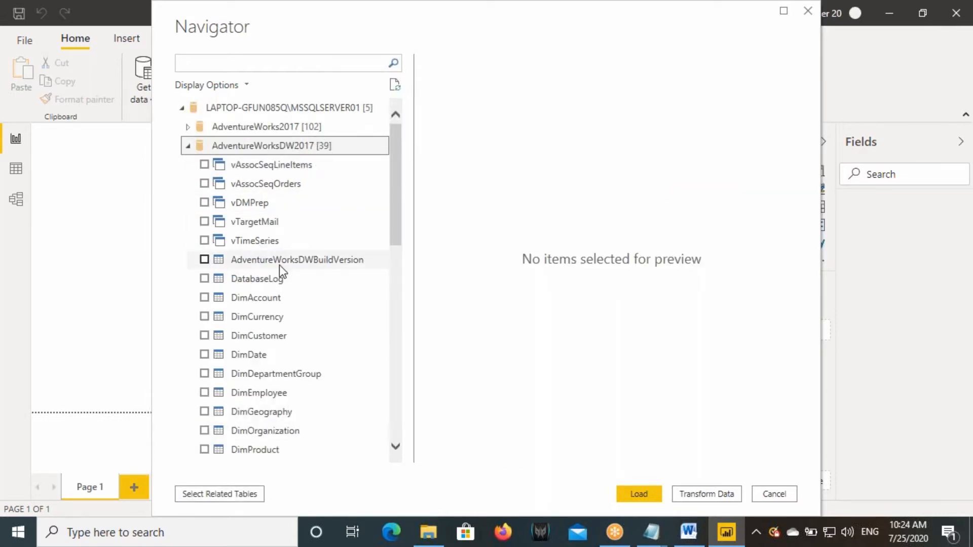
pyautogui.scroll(-10, 276, 268)
pyautogui.scroll(9, 270, 268)
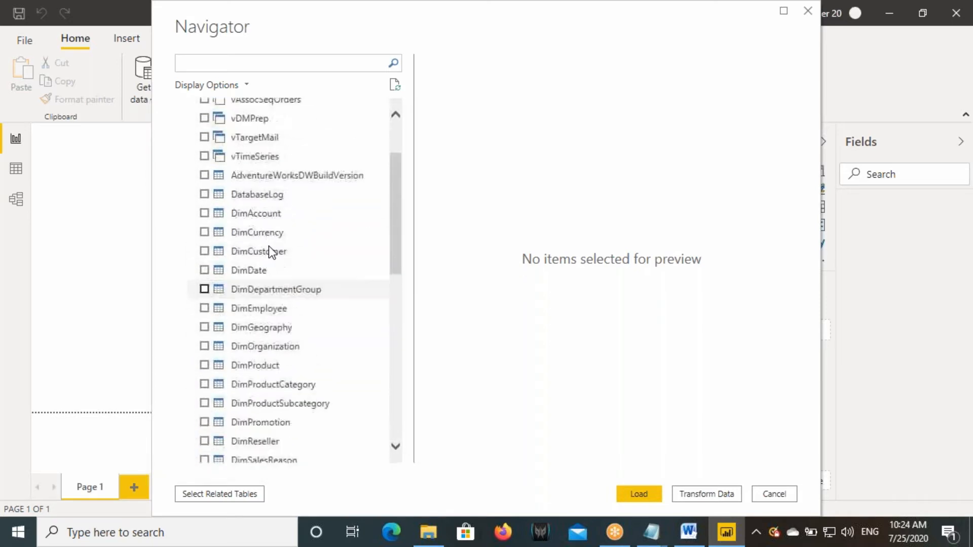
pyautogui.scroll(5, 269, 245)
pyautogui.click(187, 147)
# - Mark the selected PRODUCTDATABASE tables with red on-screen annotations, clear the markings, and load CUSTOMERS_DATA, PRODUCTS_DATA and SALES_DATA
pyautogui.click(205, 203)
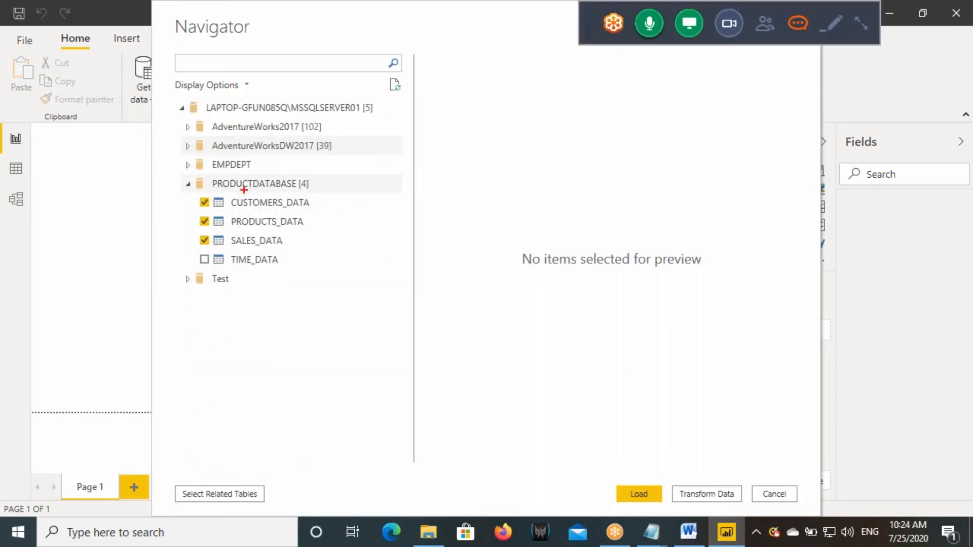
pyautogui.moveTo(208, 173); pyautogui.dragTo(288, 192)
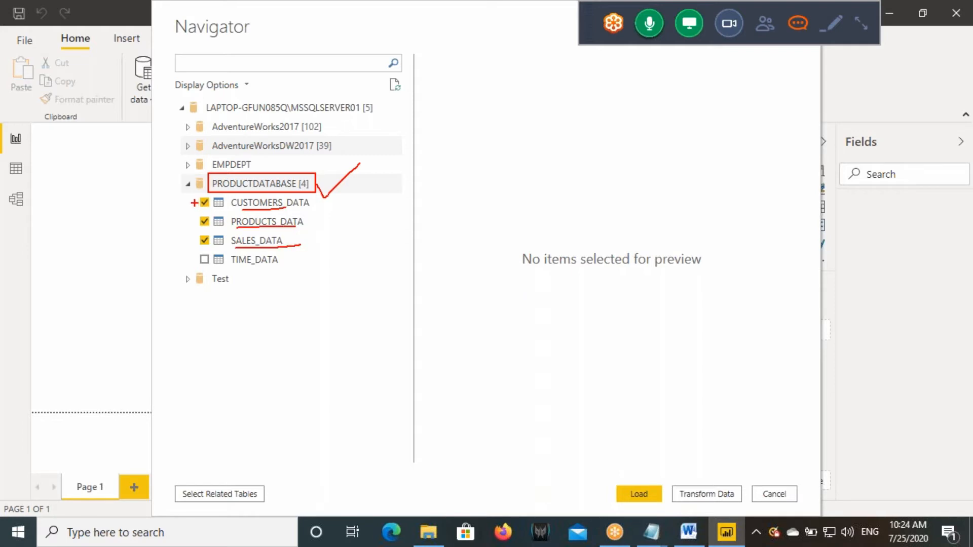
pyautogui.moveTo(192, 192); pyautogui.dragTo(306, 248)
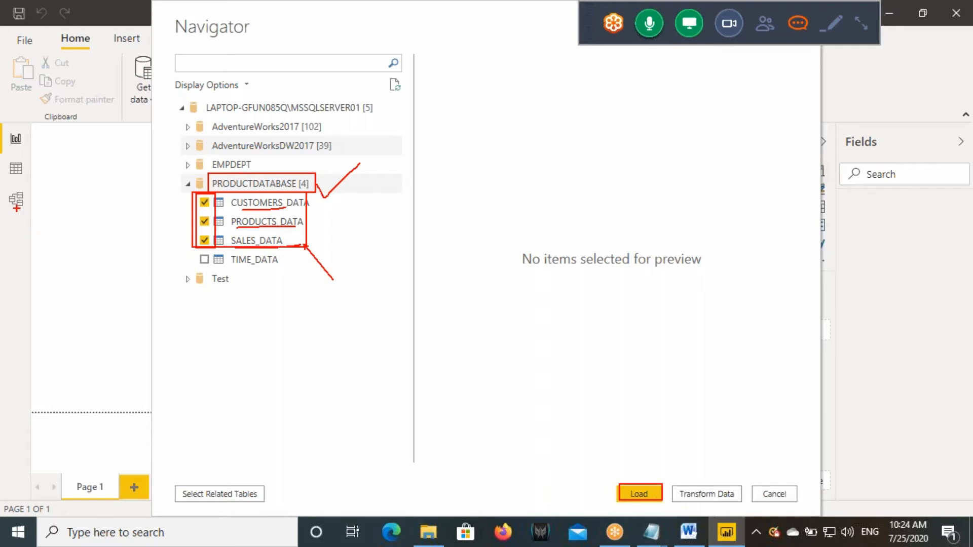
pyautogui.press('Escape')
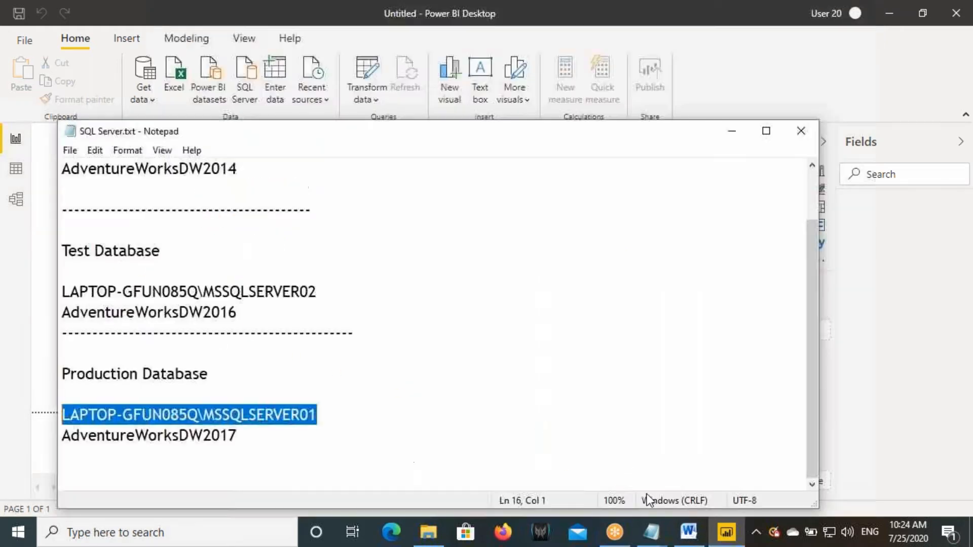
pyautogui.click(731, 132)
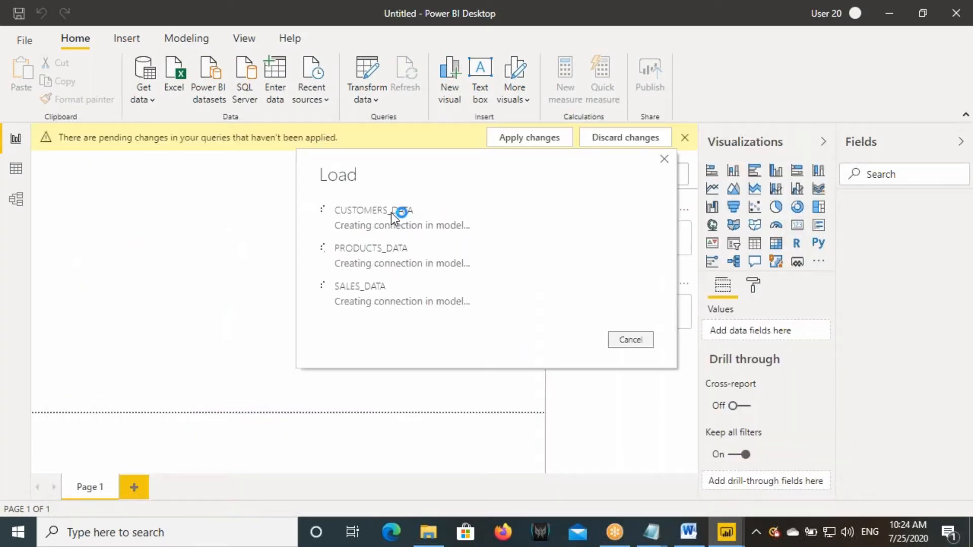
# - Switch to the Power BI Architecture document in Word and highlight the Power BI Desktop heading in the diagram
pyautogui.click(689, 532)
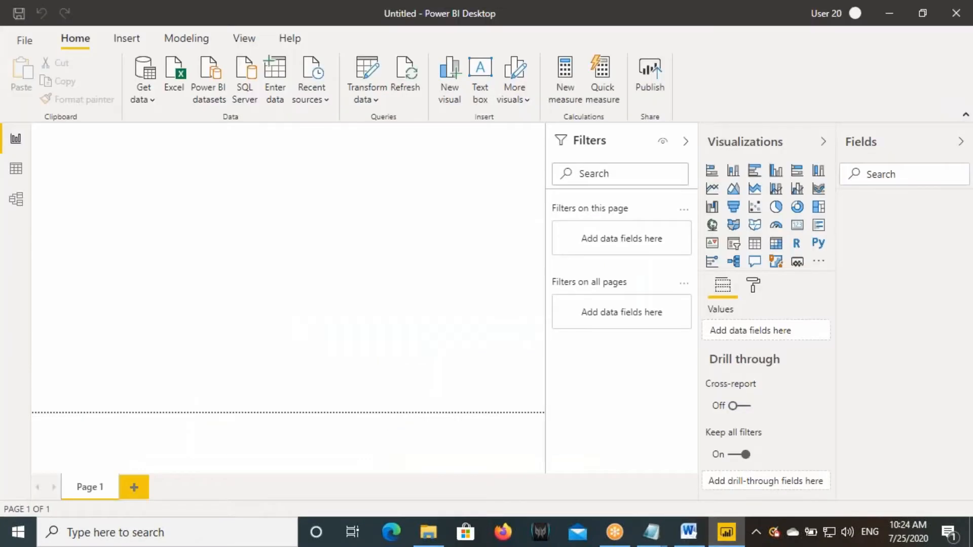
pyautogui.click(690, 532)
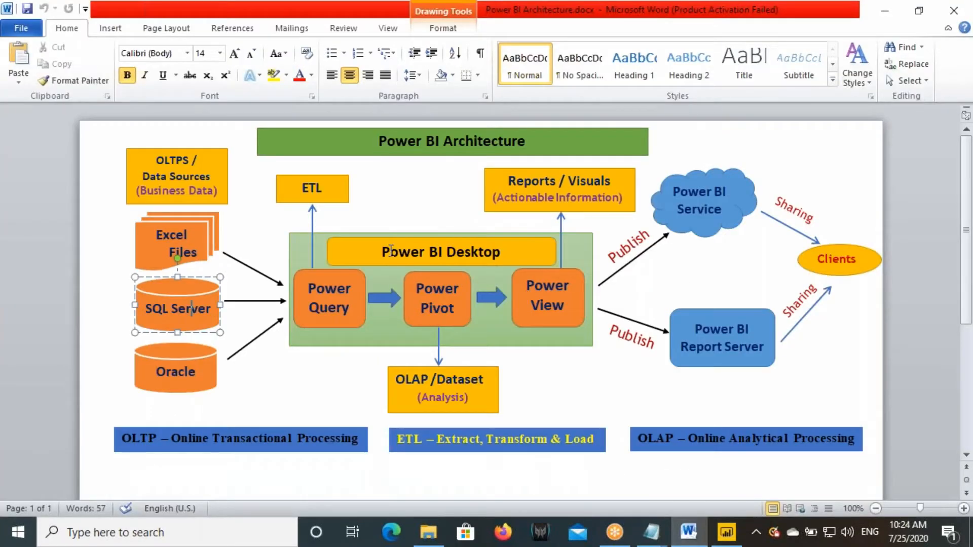
pyautogui.moveTo(391, 249); pyautogui.dragTo(440, 252)
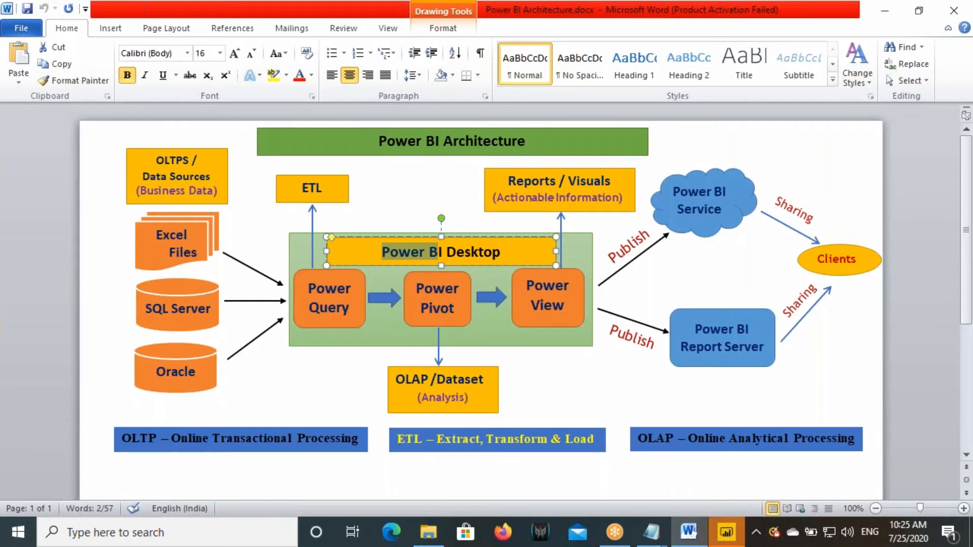
# - Switch back to Power BI Desktop and set the report's page view to actual size
pyautogui.click(735, 540)
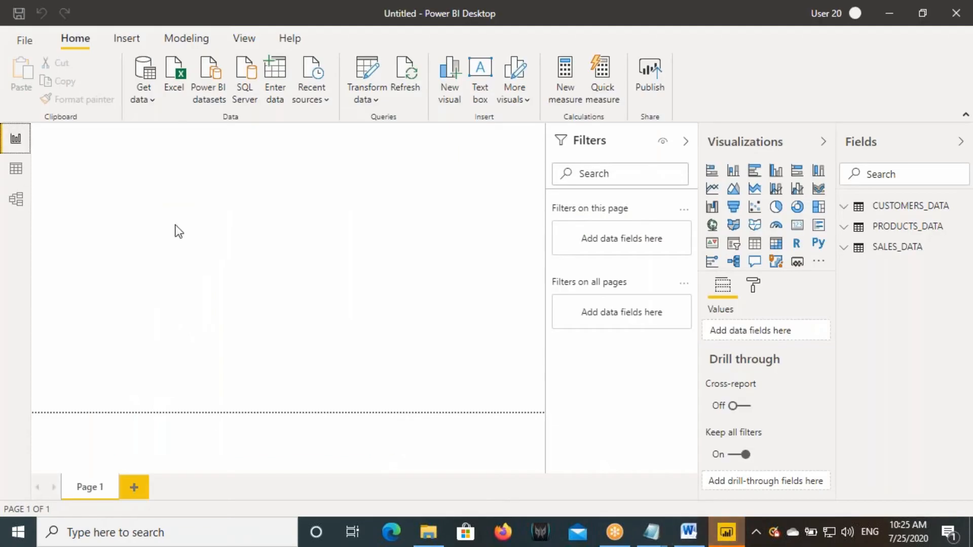
pyautogui.click(246, 40)
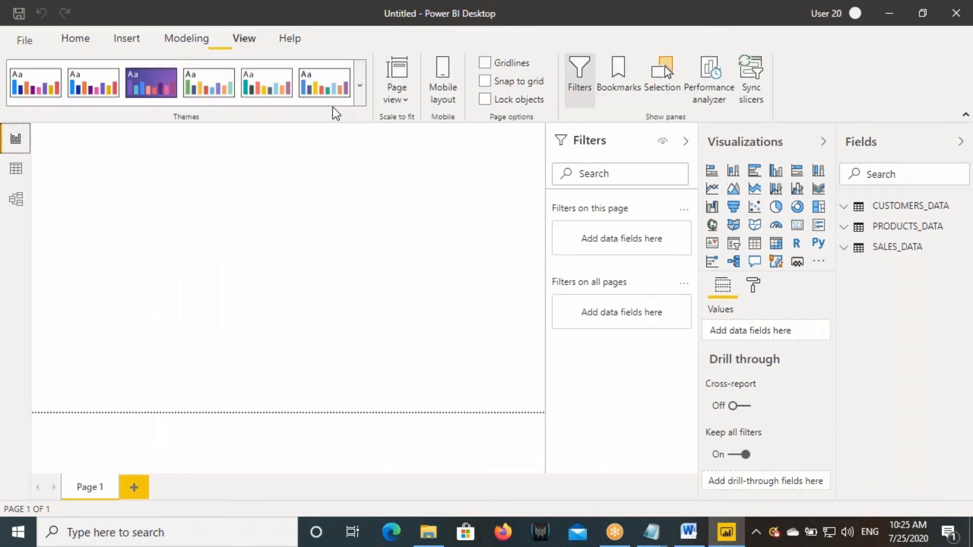
pyautogui.click(398, 96)
pyautogui.click(428, 171)
# - Review the table relationships in the model, and inspect the SALES_DATA records up to the SalesAmount column
pyautogui.click(16, 199)
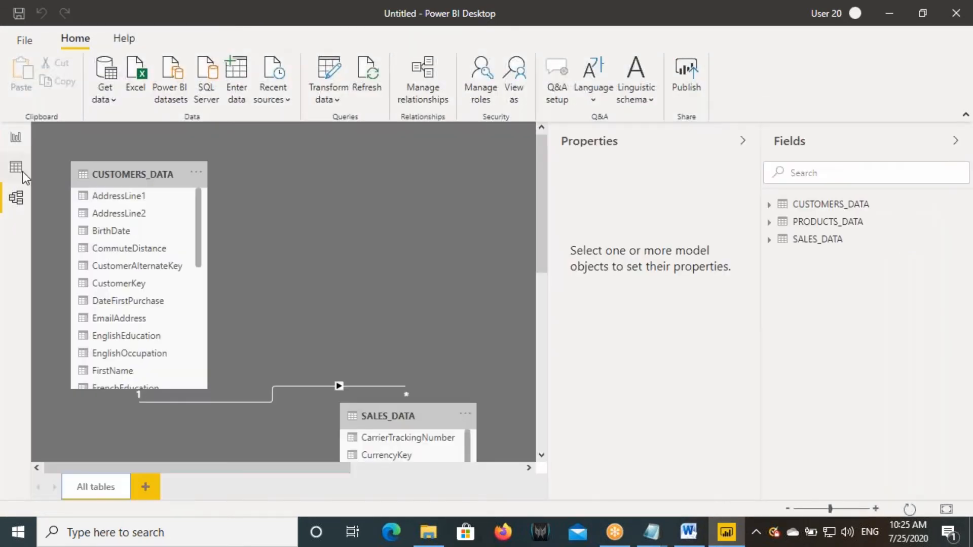
pyautogui.click(15, 167)
pyautogui.click(896, 245)
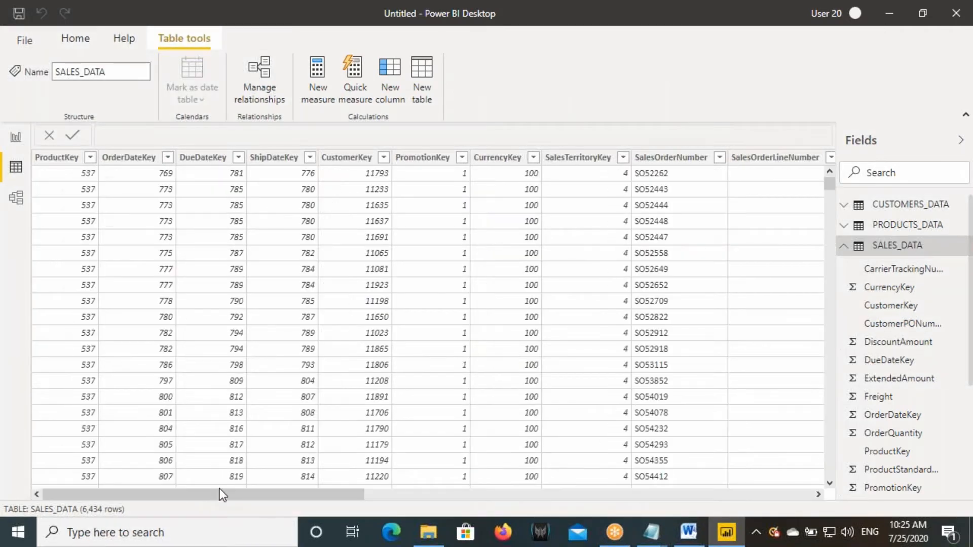
pyautogui.click(220, 488)
pyautogui.scroll(-1, 217, 493)
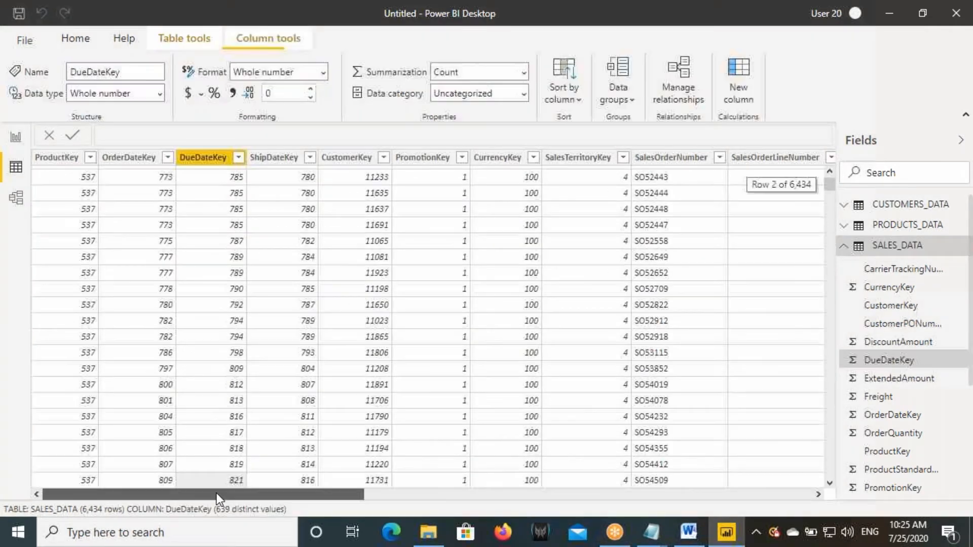
pyautogui.moveTo(217, 494); pyautogui.dragTo(641, 494)
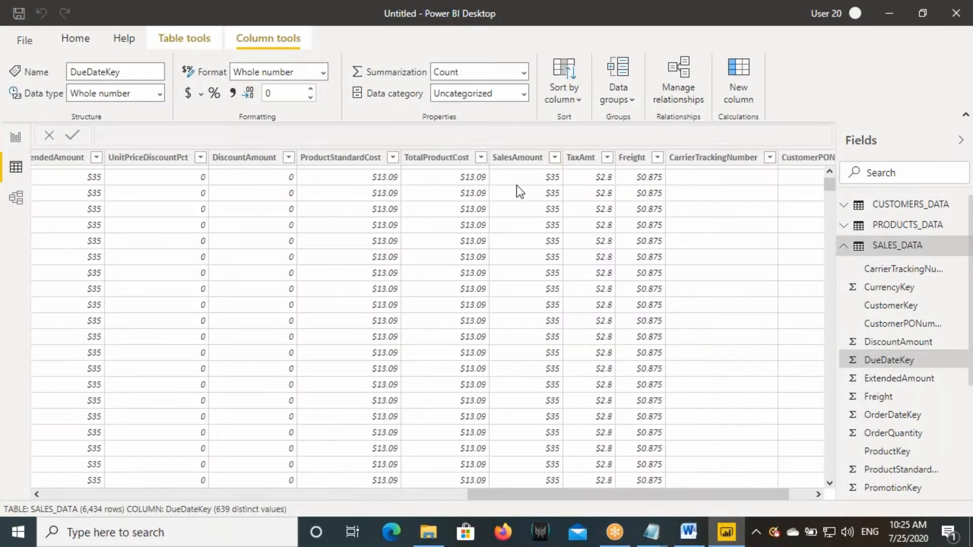
pyautogui.click(517, 161)
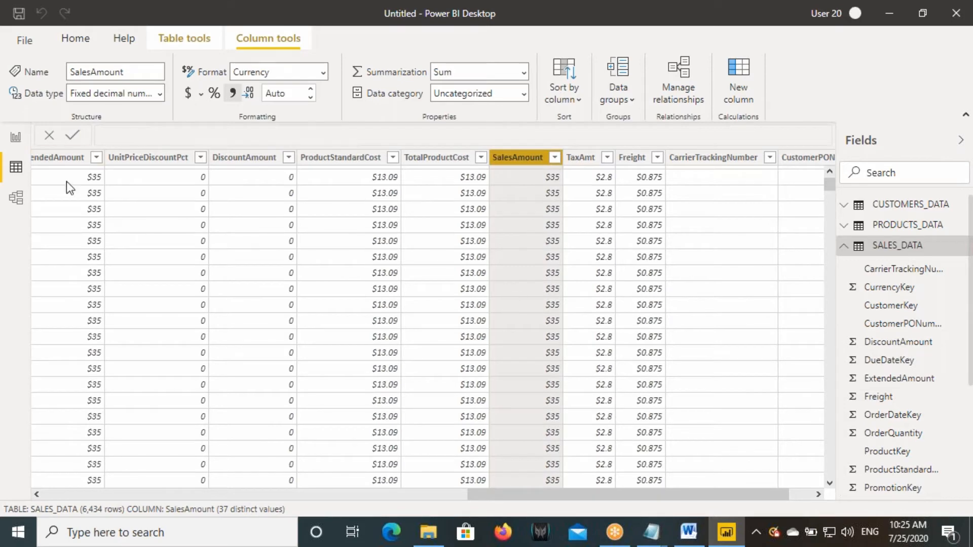
# - Add a Card visual to the report page and fill it with SalesAmount from SALES_DATA
pyautogui.click(16, 137)
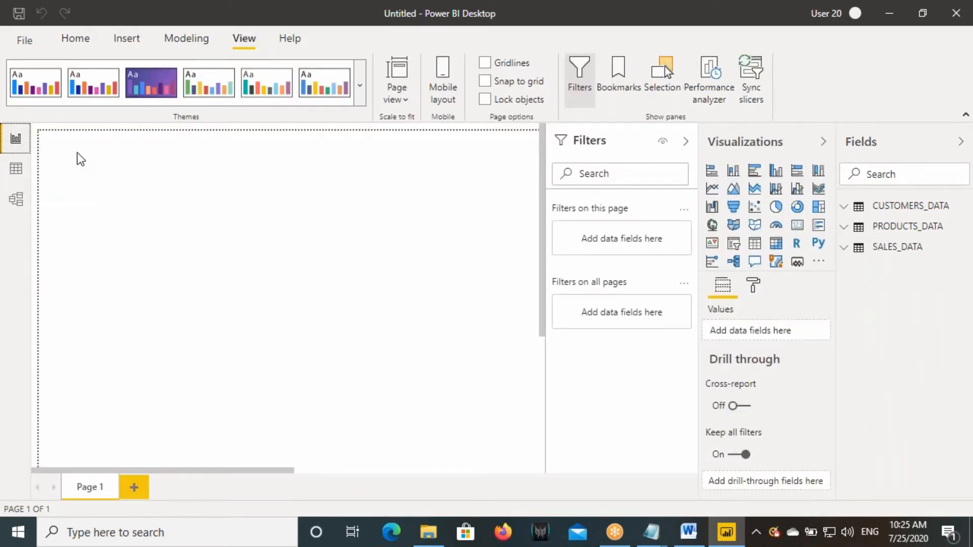
pyautogui.click(804, 230)
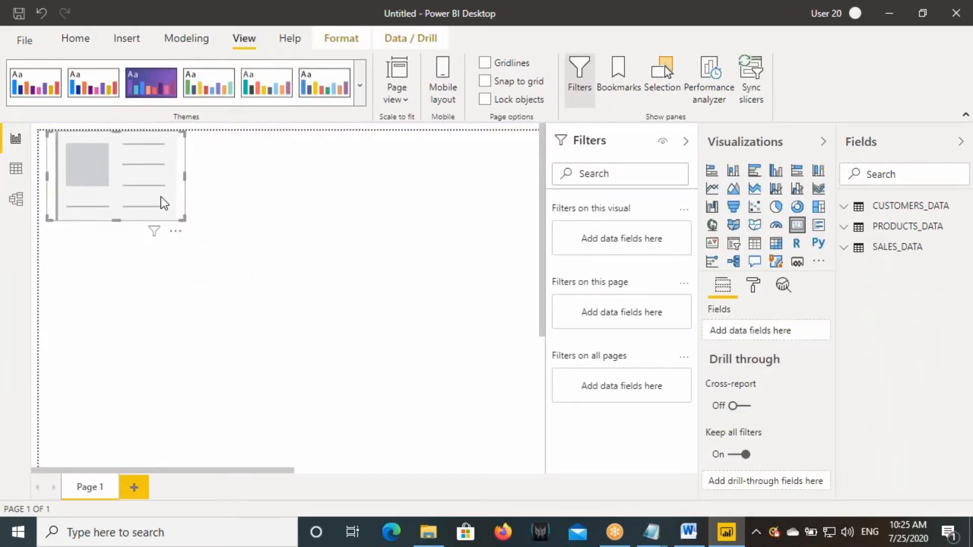
pyautogui.click(897, 247)
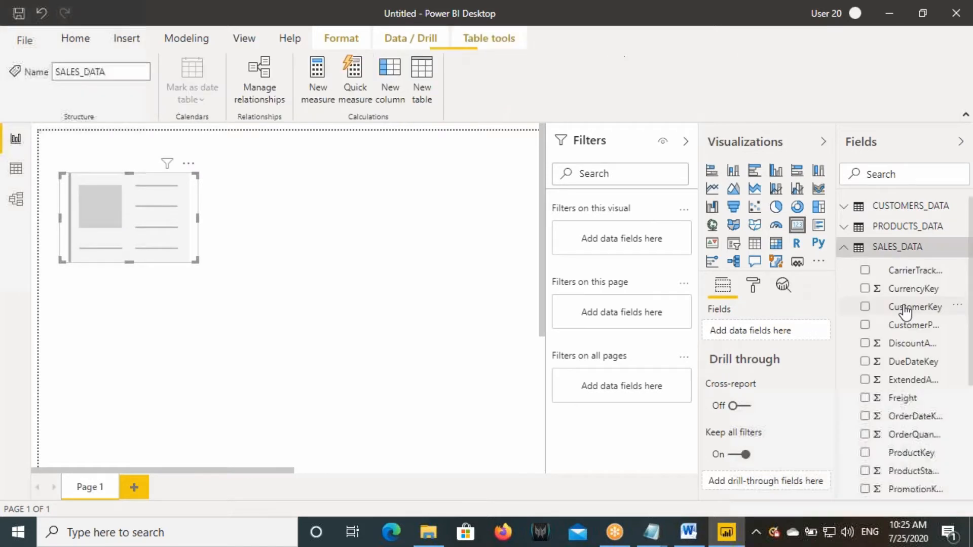
pyautogui.scroll(-5, 907, 355)
pyautogui.moveTo(924, 348); pyautogui.dragTo(157, 213)
# - Turn on the border and the shadow in the SalesAmount card's formatting
pyautogui.click(754, 288)
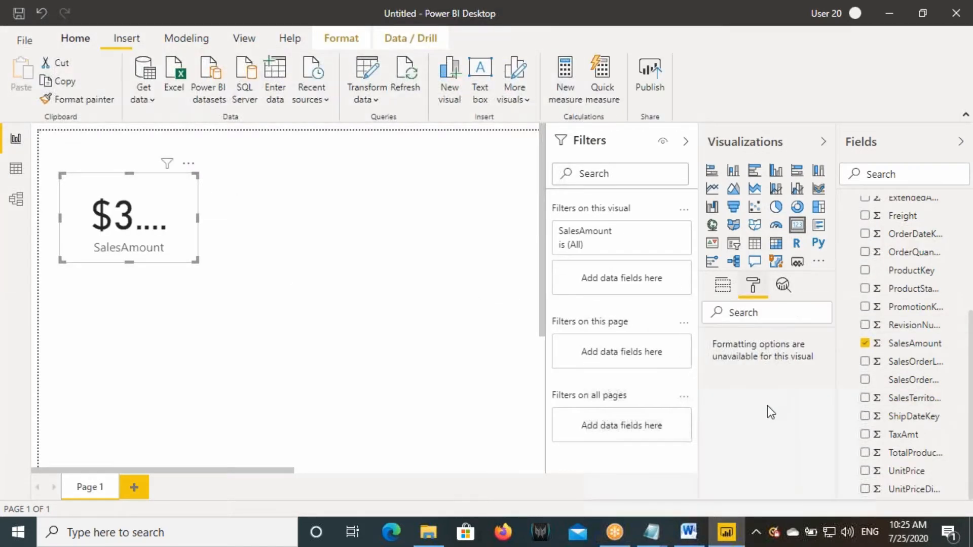
pyautogui.scroll(-3, 800, 441)
pyautogui.click(807, 406)
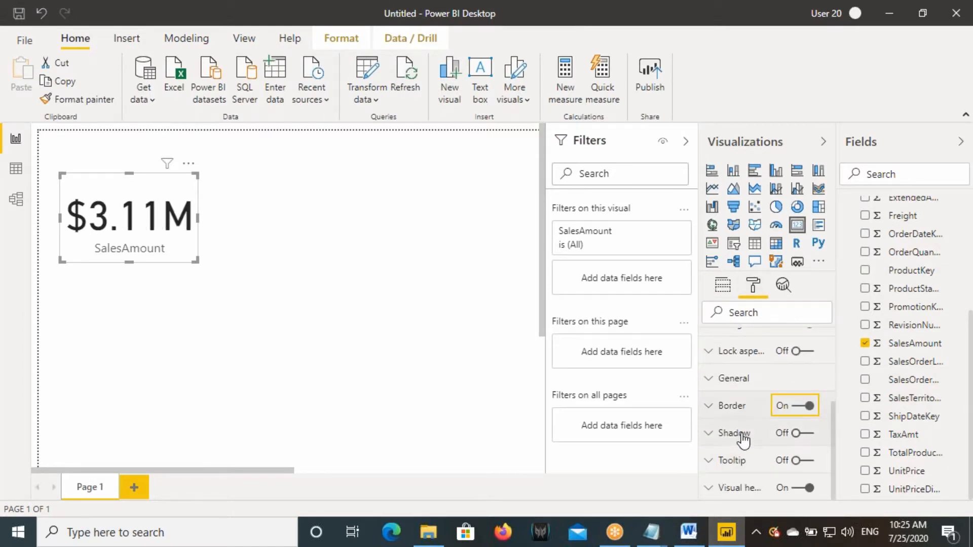
pyautogui.click(798, 432)
# - Set the card's shadow position to Inside, and move and resize the card near the page's upper-left corner
pyautogui.scroll(-2, 754, 469)
pyautogui.click(746, 451)
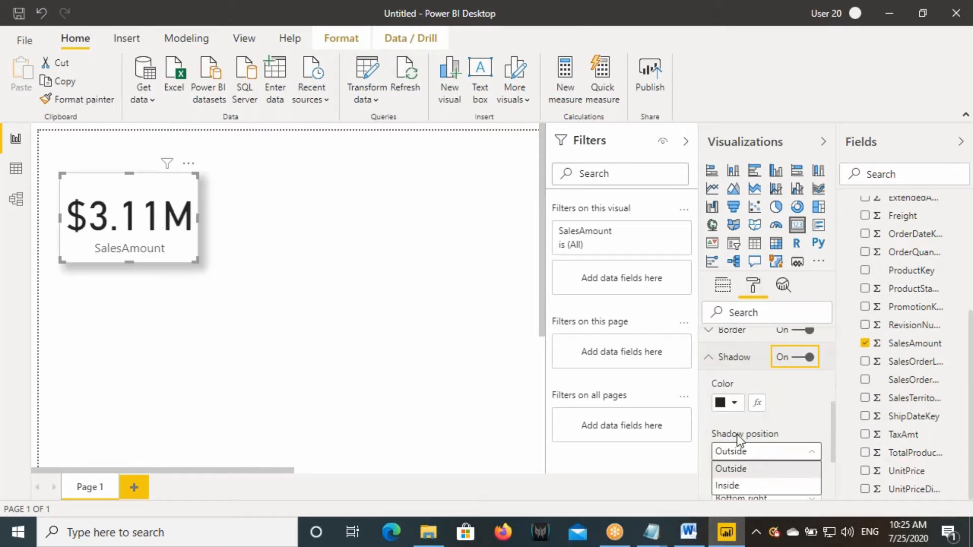
pyautogui.click(730, 485)
pyautogui.moveTo(173, 243)
pyautogui.mouseDown()
pyautogui.moveTo(177, 225)
pyautogui.moveTo(211, 251)
pyautogui.moveTo(178, 224)
pyautogui.mouseUp()
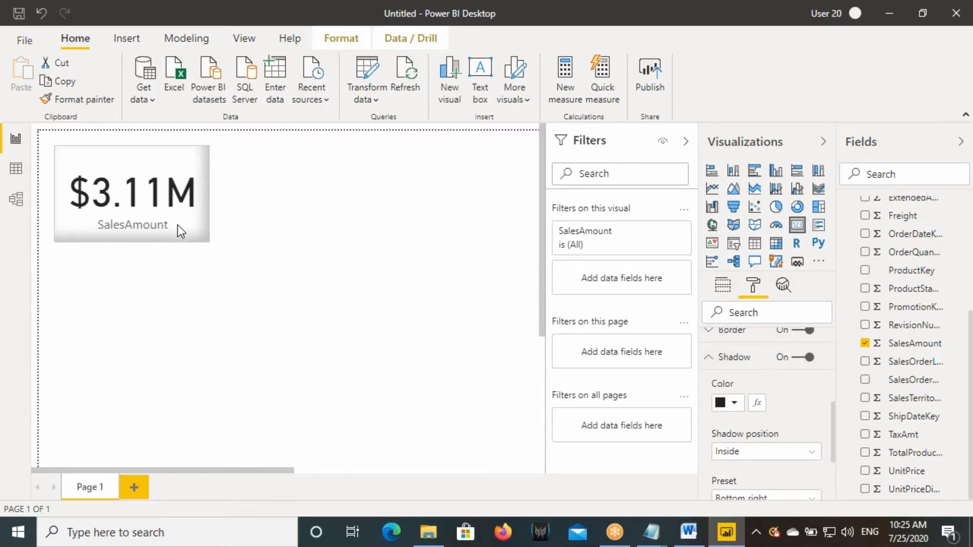
pyautogui.moveTo(208, 193)
pyautogui.mouseDown()
pyautogui.moveTo(223, 198)
pyautogui.moveTo(198, 201)
pyautogui.mouseUp()
# - Show the CUSTOMERS_DATA records in Data view and inspect the Gender column
pyautogui.click(16, 169)
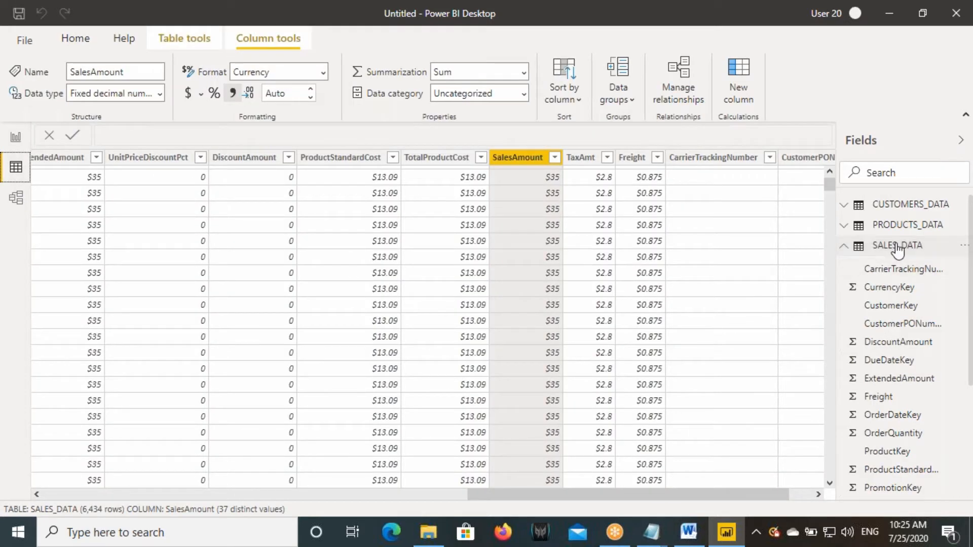
pyautogui.click(897, 206)
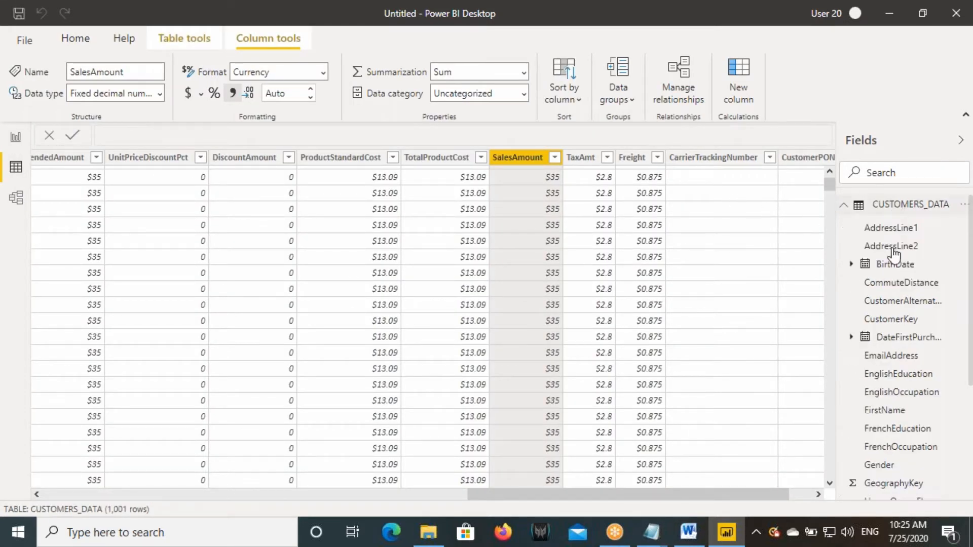
pyautogui.moveTo(270, 496); pyautogui.dragTo(347, 495)
pyautogui.click(596, 158)
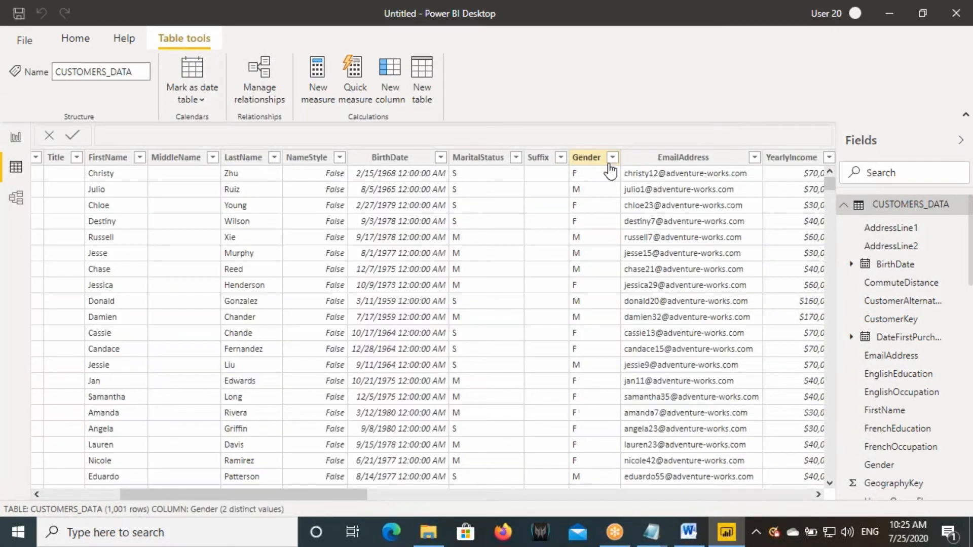
# - Inspect the distinct values of the Gender column without filtering it, and return to the report page
pyautogui.click(613, 157)
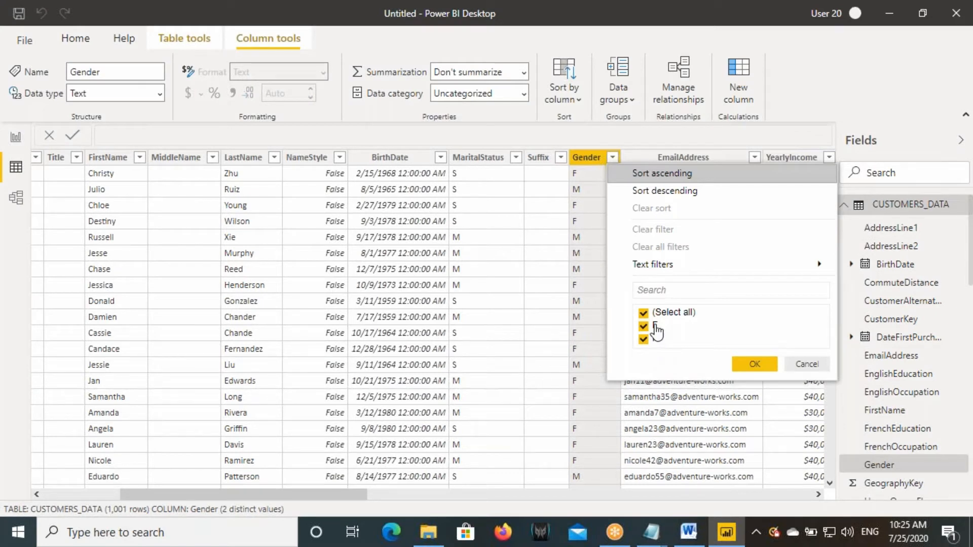
pyautogui.click(807, 364)
pyautogui.click(16, 137)
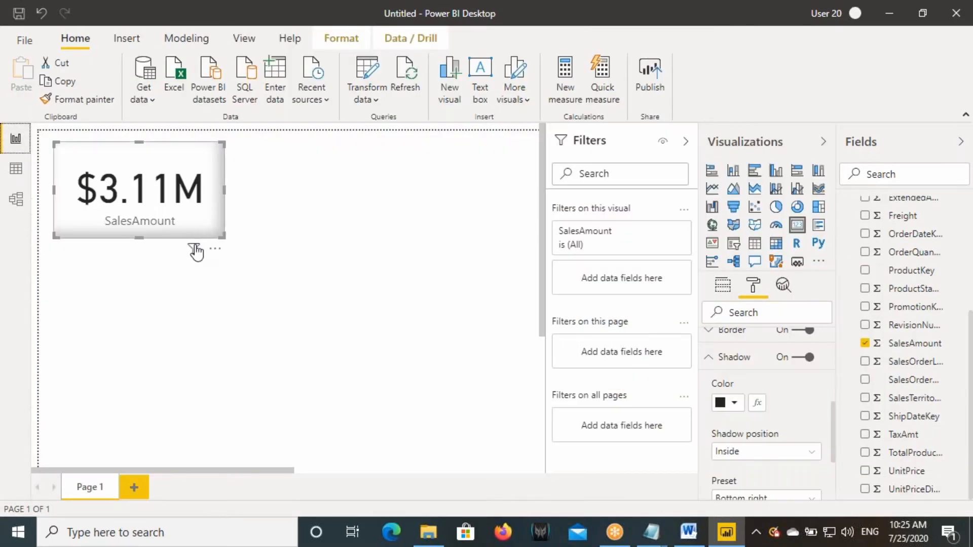
# - Add a donut chart below the SalesAmount card and enlarge it in height and width
pyautogui.click(417, 343)
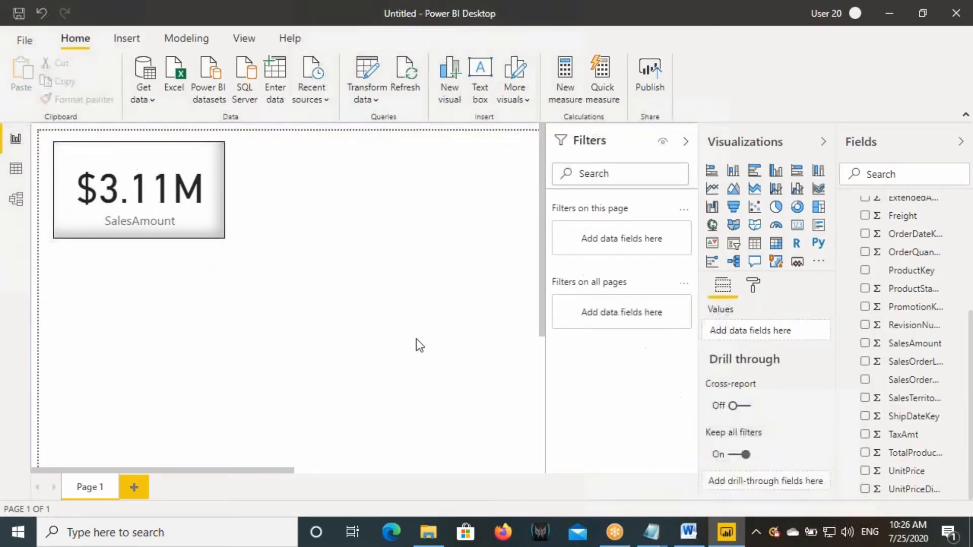
pyautogui.click(797, 206)
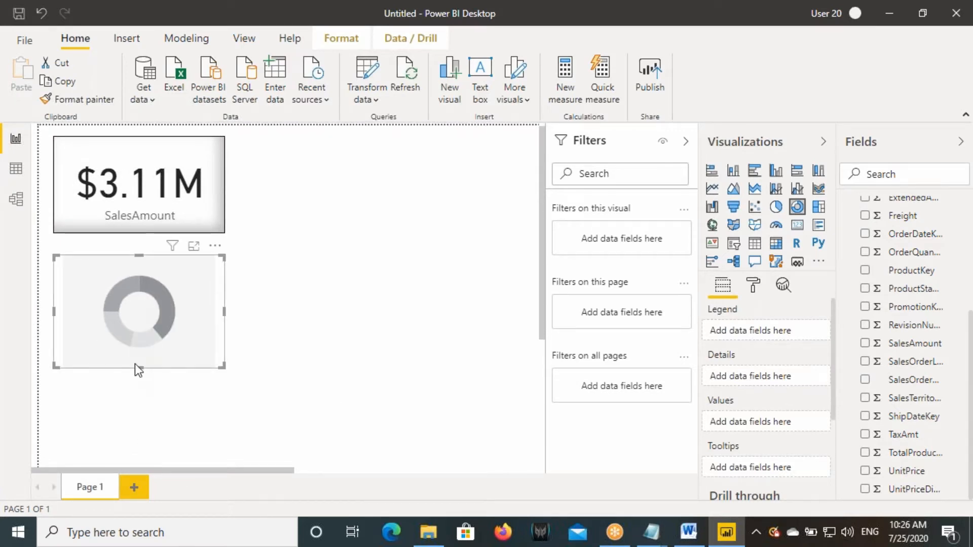
pyautogui.moveTo(138, 367); pyautogui.dragTo(141, 456)
pyautogui.moveTo(221, 346); pyautogui.dragTo(253, 343)
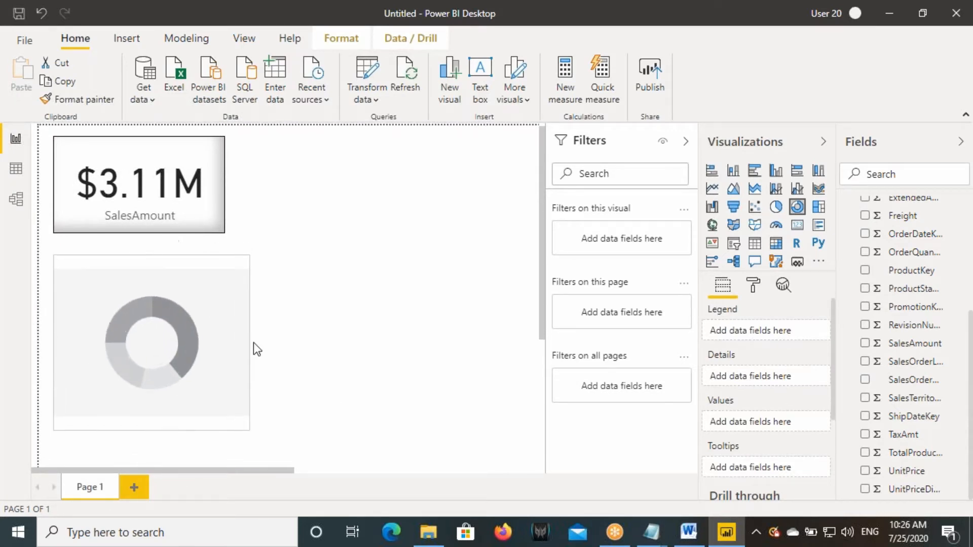
# - Fill the donut chart with Gender from CUSTOMERS_DATA as legend and SalesAmount from SALES_DATA as values
pyautogui.scroll(5, 927, 309)
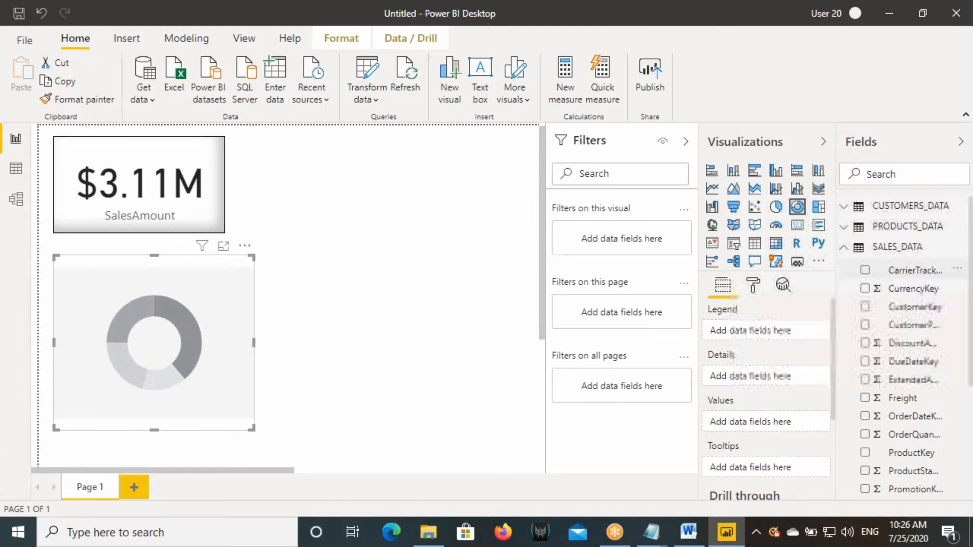
pyautogui.click(846, 207)
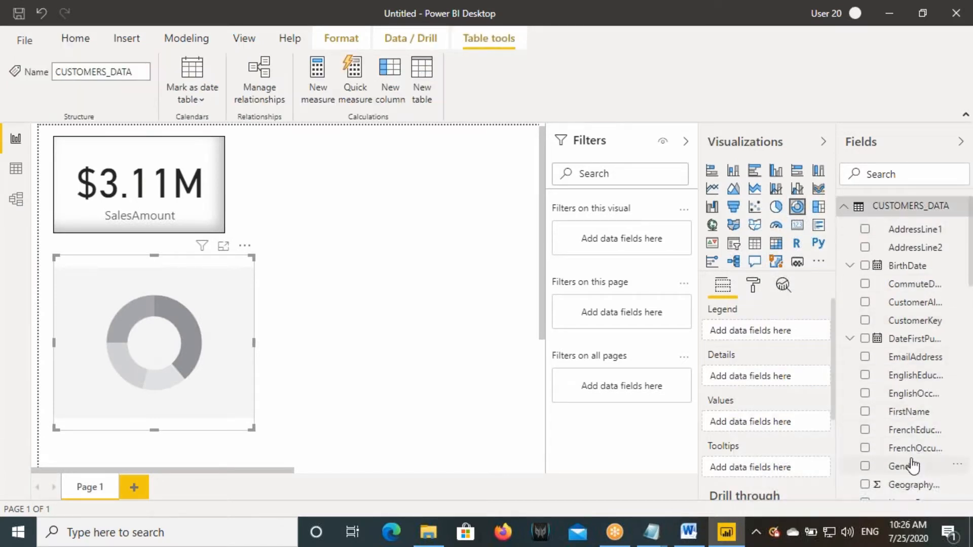
pyautogui.moveTo(908, 466); pyautogui.dragTo(176, 327)
pyautogui.scroll(-15, 904, 355)
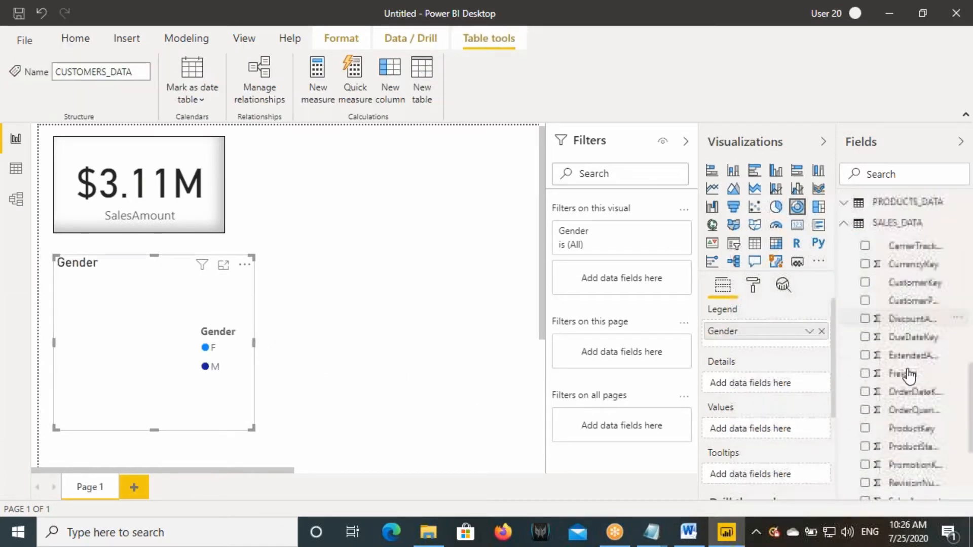
pyautogui.moveTo(914, 343); pyautogui.dragTo(203, 359)
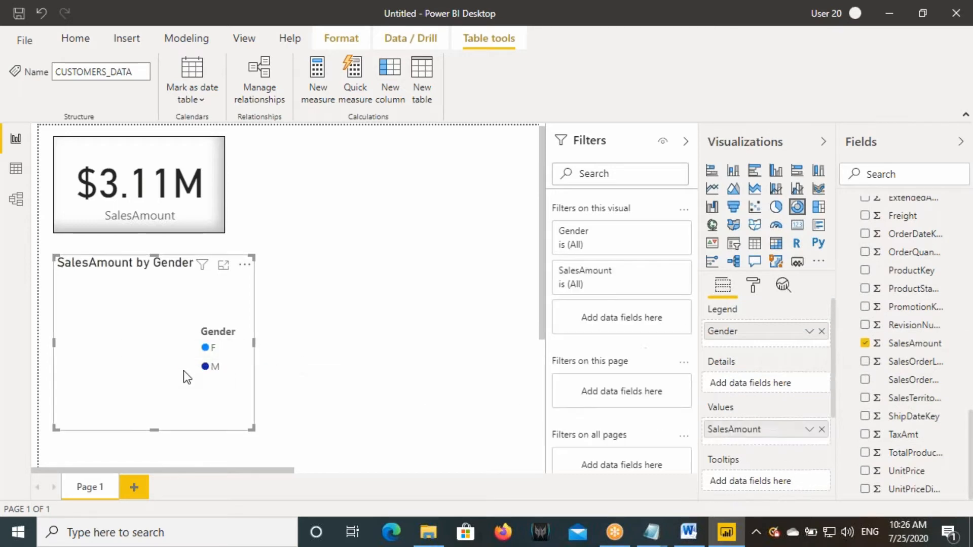
# - Copy the SalesAmount card's formatting onto the donut chart with the Format Painter
pyautogui.click(139, 193)
pyautogui.click(72, 98)
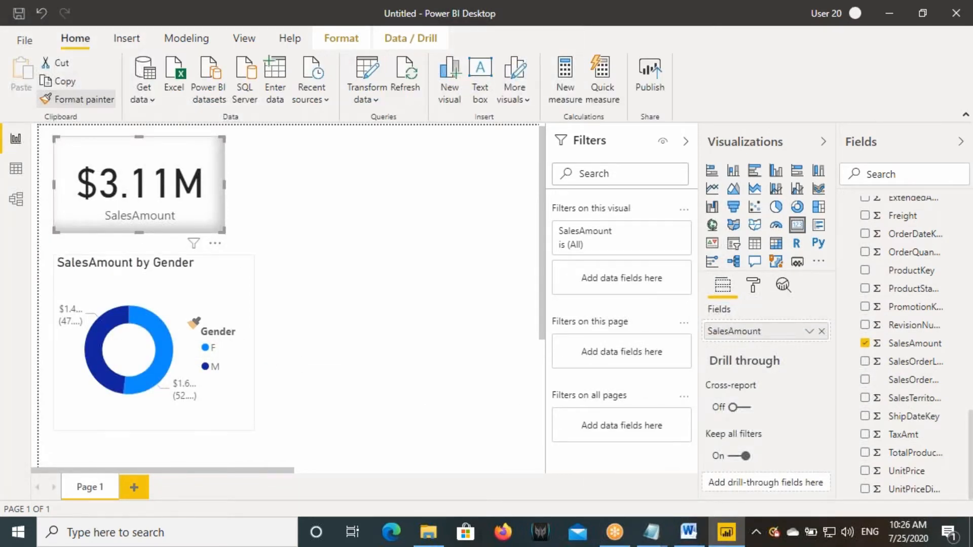
pyautogui.click(233, 323)
# - Turn off the donut chart's legend and set its detail label style to Category, data value
pyautogui.click(753, 285)
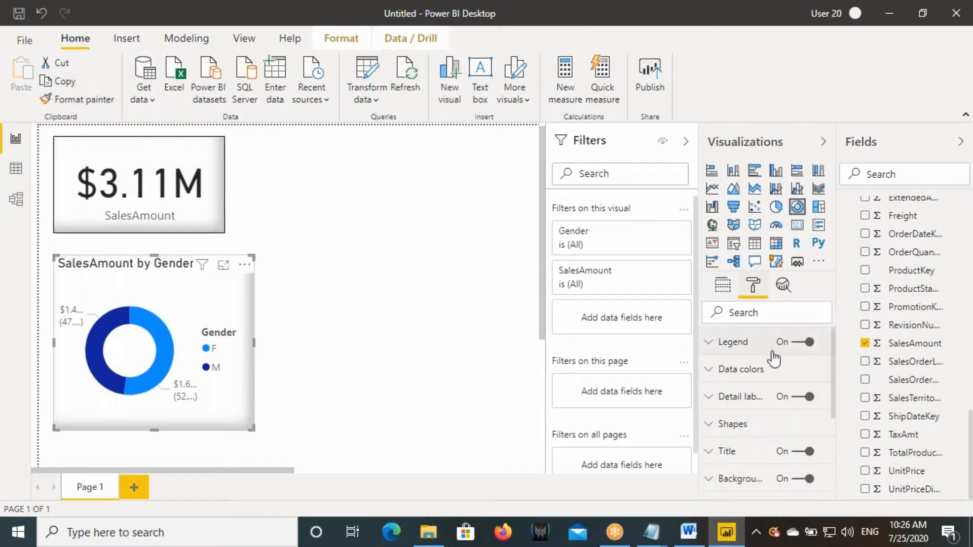
pyautogui.click(803, 342)
pyautogui.click(760, 397)
pyautogui.click(747, 445)
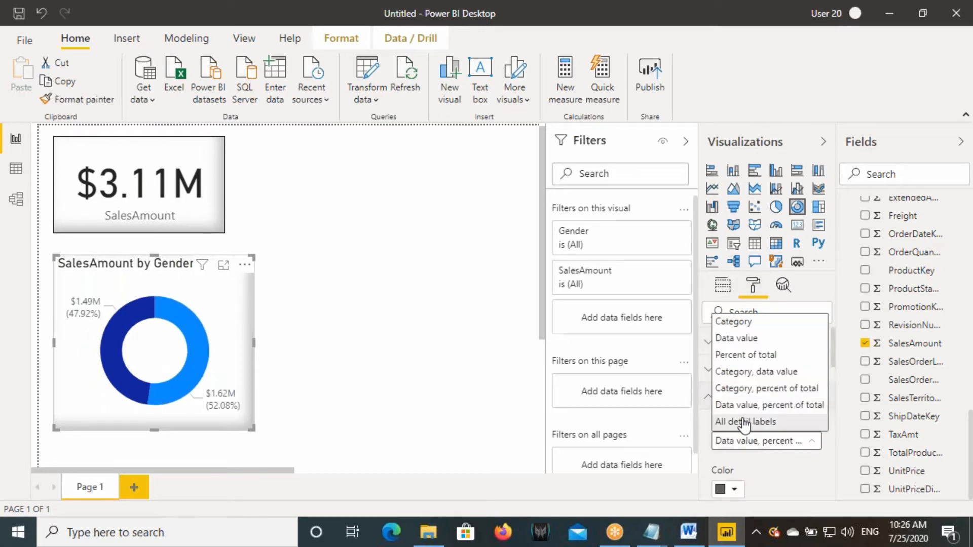
pyautogui.click(740, 370)
# - Set the donut chart's detail labels to black at 11 pt text size, and collapse the Filters pane
pyautogui.click(730, 489)
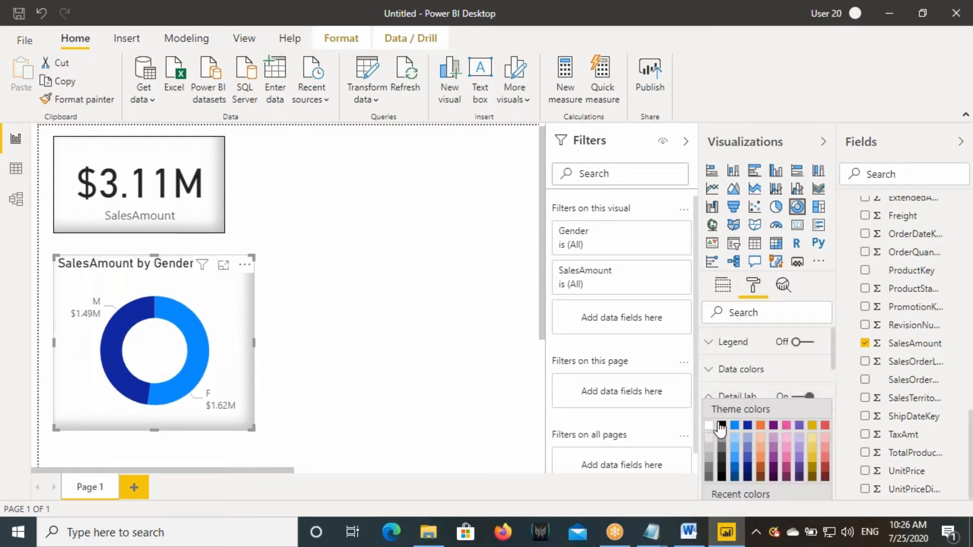
pyautogui.click(724, 426)
pyautogui.scroll(-5, 749, 431)
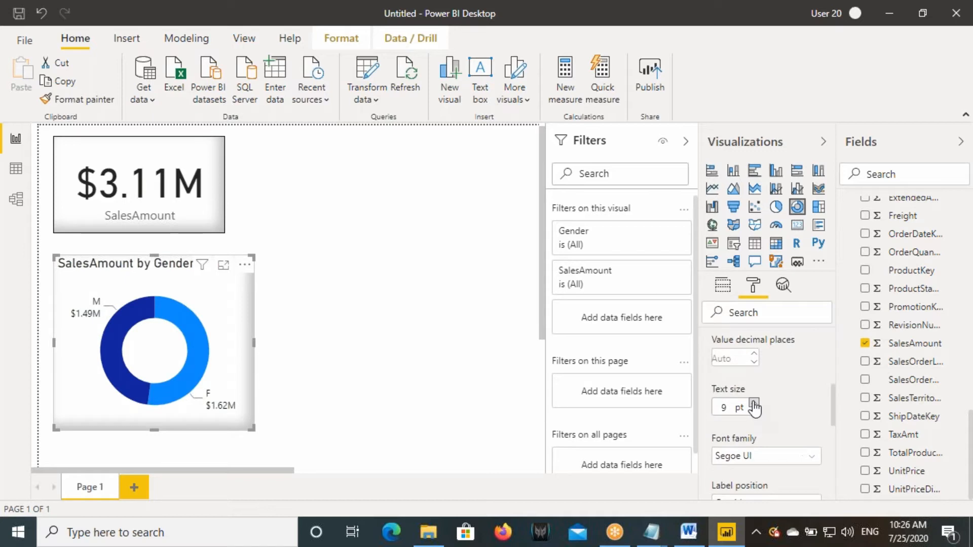
pyautogui.click(754, 404)
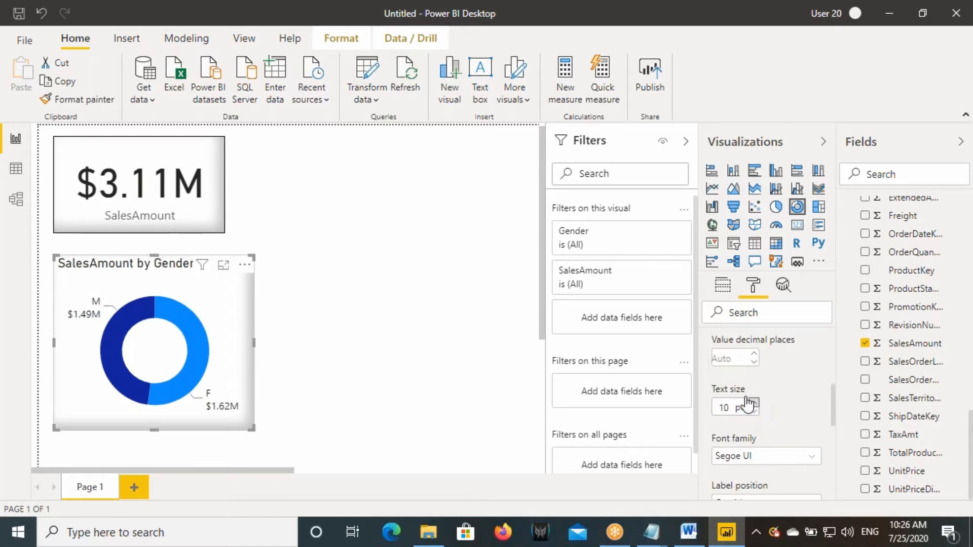
pyautogui.click(754, 404)
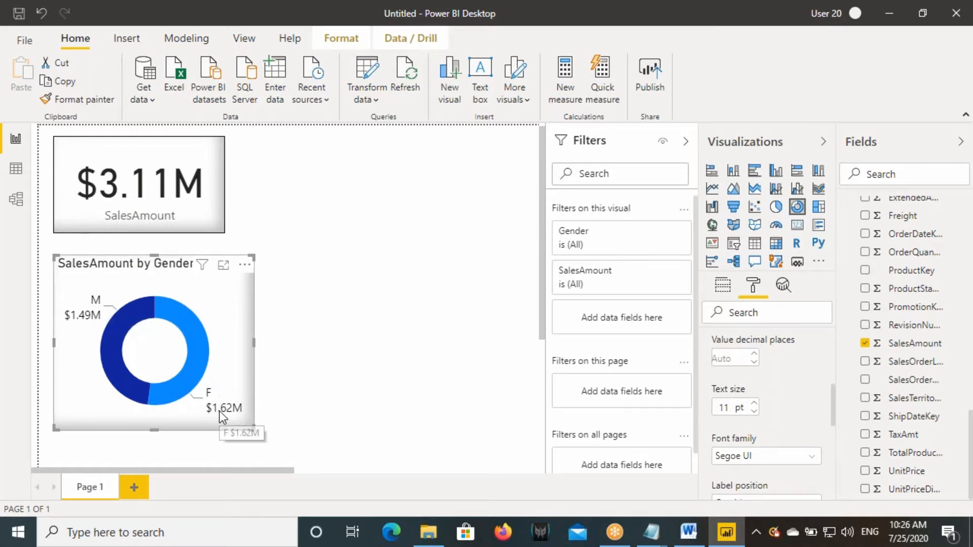
pyautogui.click(327, 280)
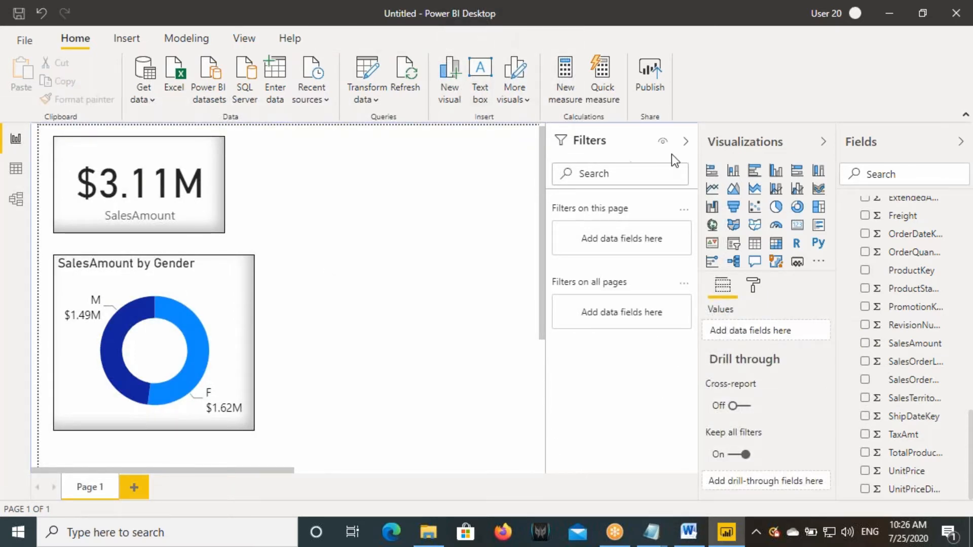
pyautogui.click(685, 141)
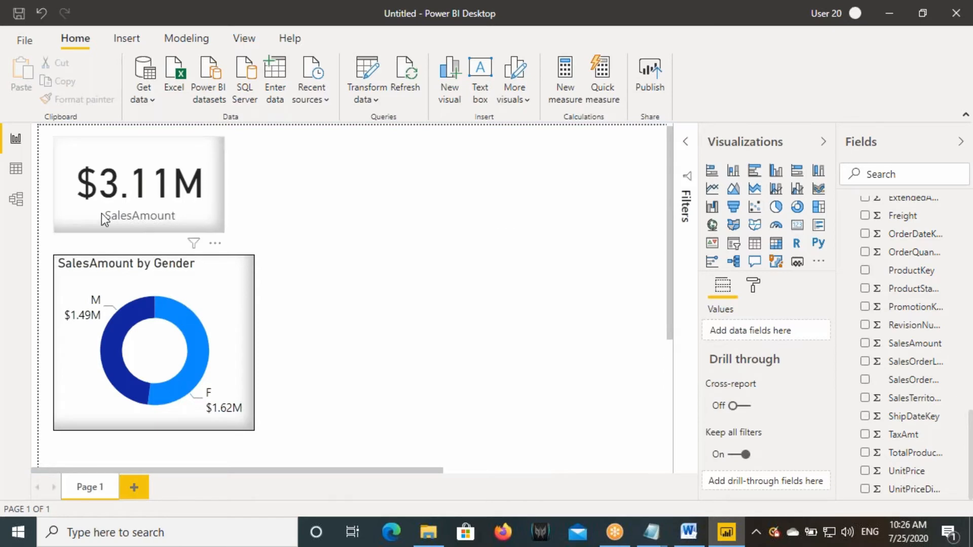
# - View the PRODUCTS_DATA records in Data view, inspect the EnglishProductName column, and return to the report page
pyautogui.click(15, 168)
pyautogui.click(890, 204)
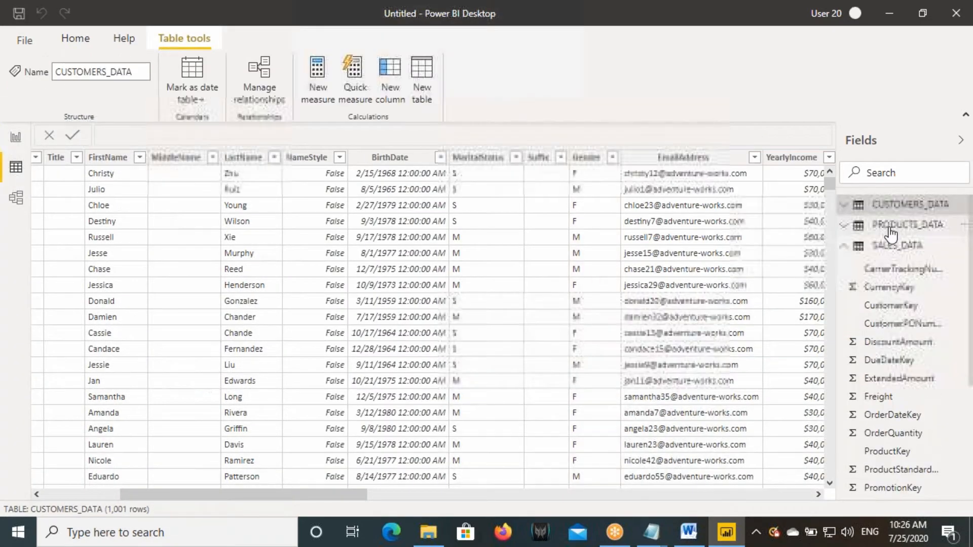
pyautogui.click(907, 225)
pyautogui.click(482, 171)
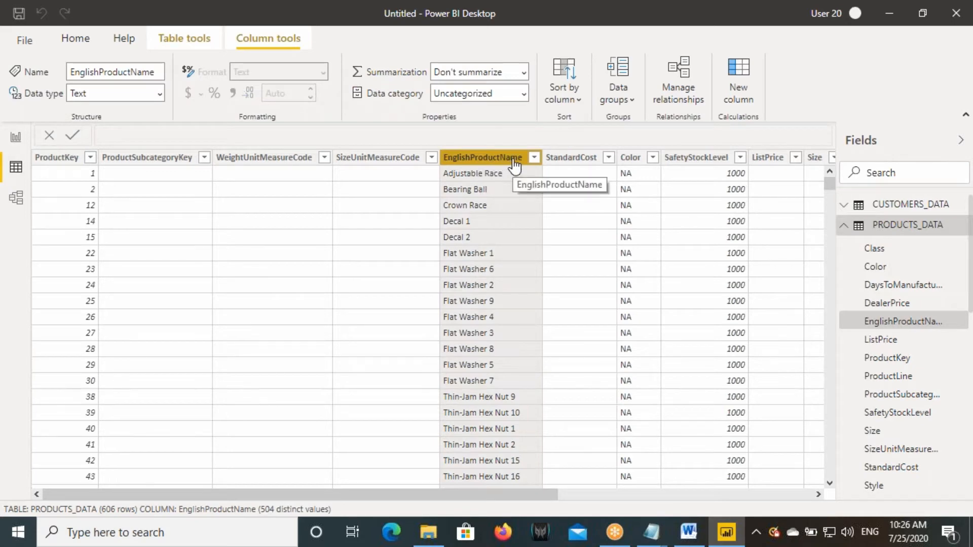
pyautogui.click(16, 137)
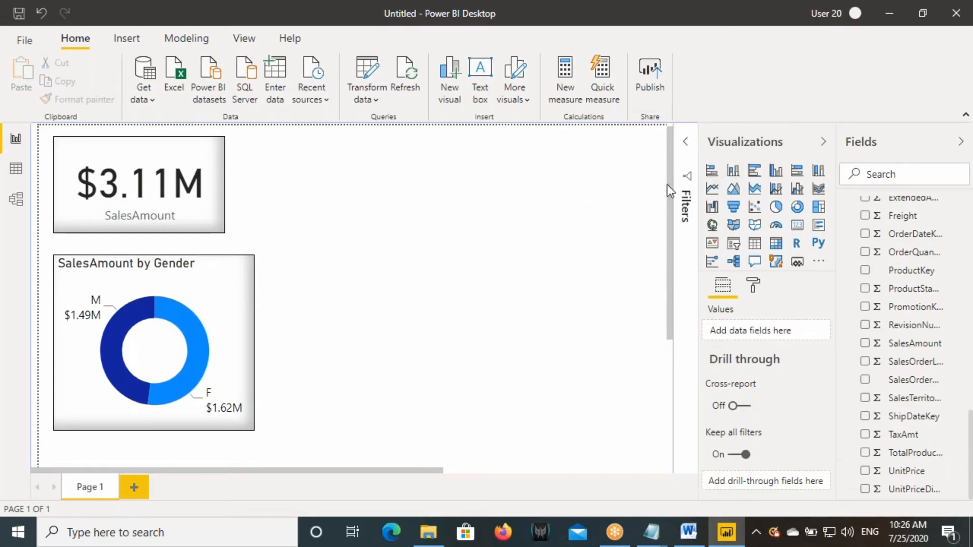
# - Add a stacked bar chart, place it to the right of the card and donut chart, and enlarge it
pyautogui.click(712, 170)
pyautogui.moveTo(144, 430); pyautogui.dragTo(329, 248)
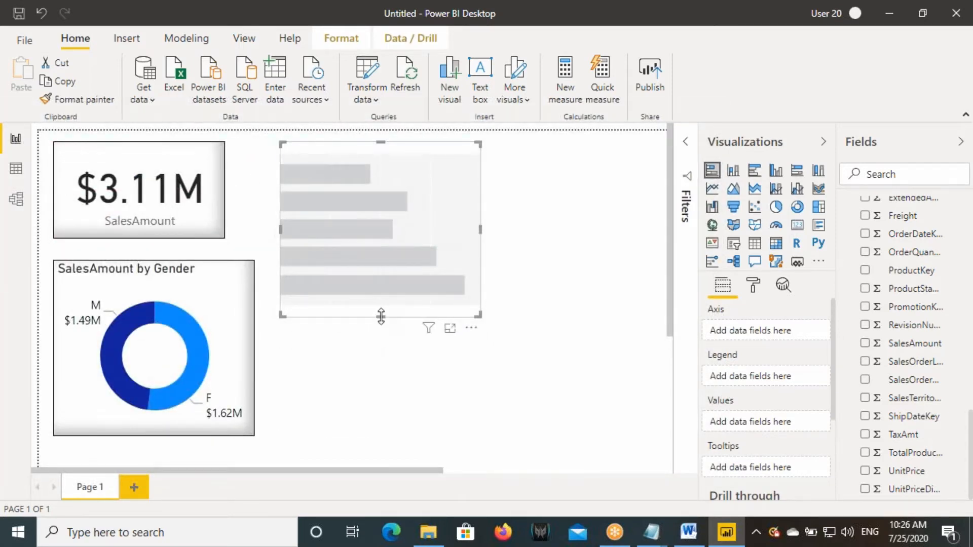
pyautogui.moveTo(381, 318); pyautogui.dragTo(382, 424)
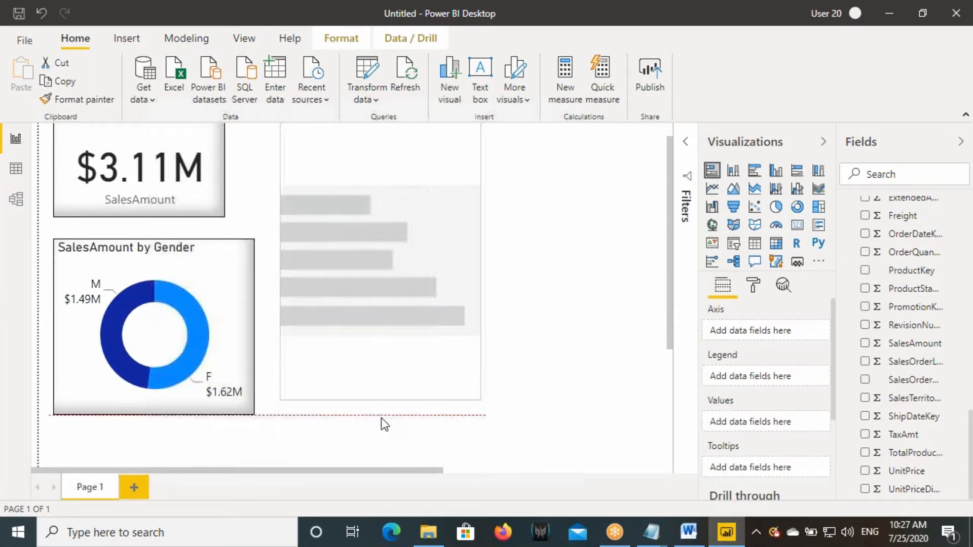
pyautogui.moveTo(477, 276); pyautogui.dragTo(576, 276)
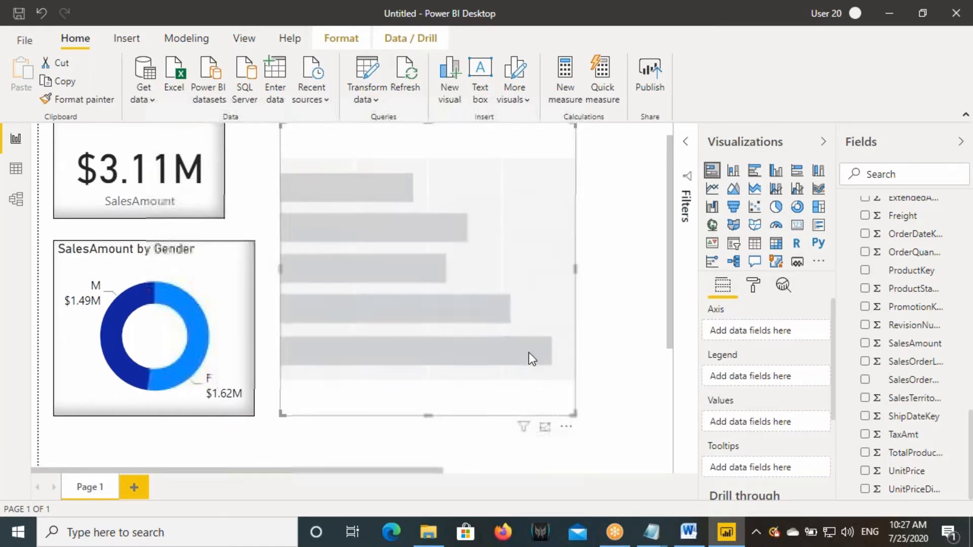
# - Fill the bar chart with EnglishProductName from PRODUCTS_DATA as axis and SalesAmount from SALES_DATA as values
pyautogui.scroll(5, 900, 345)
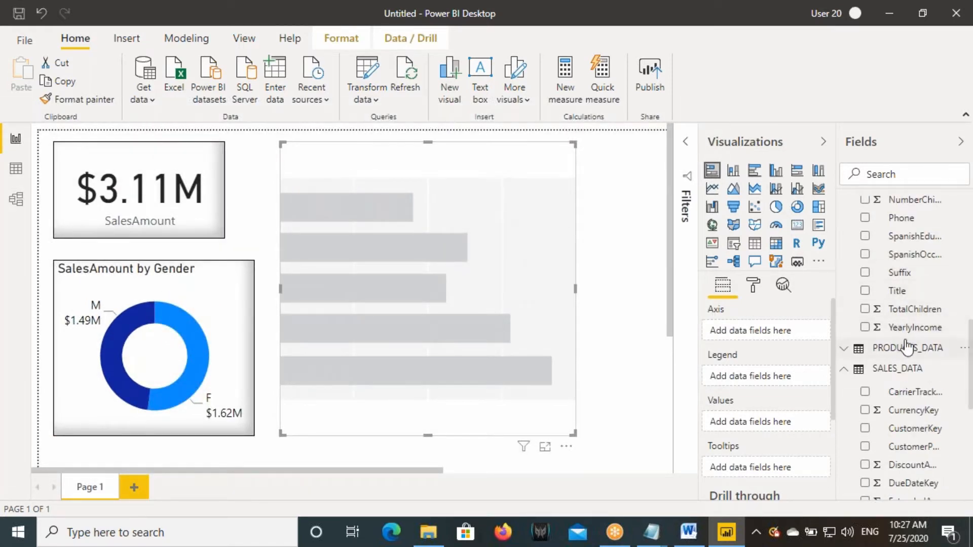
pyautogui.scroll(2, 892, 385)
pyautogui.click(885, 423)
pyautogui.scroll(-4, 902, 385)
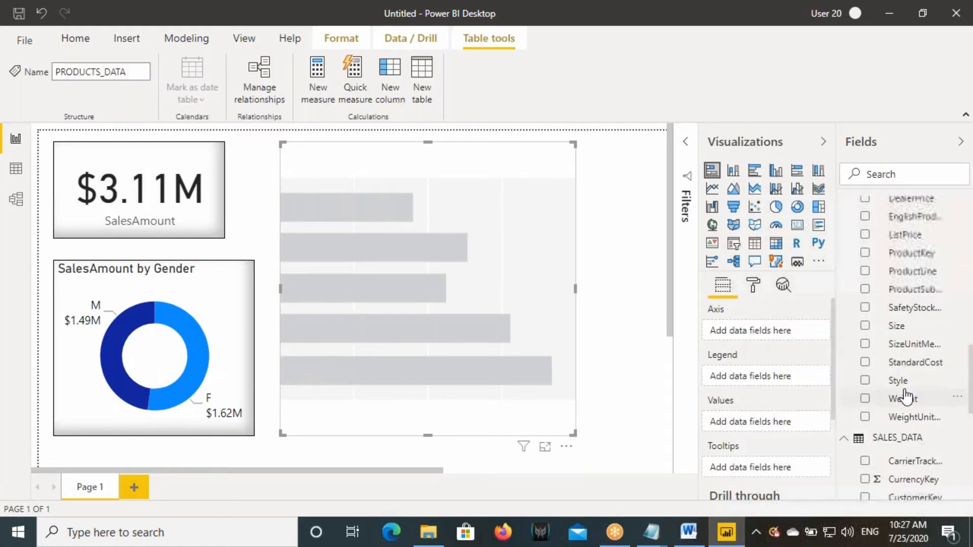
pyautogui.moveTo(910, 218); pyautogui.dragTo(527, 314)
pyautogui.scroll(-6, 913, 451)
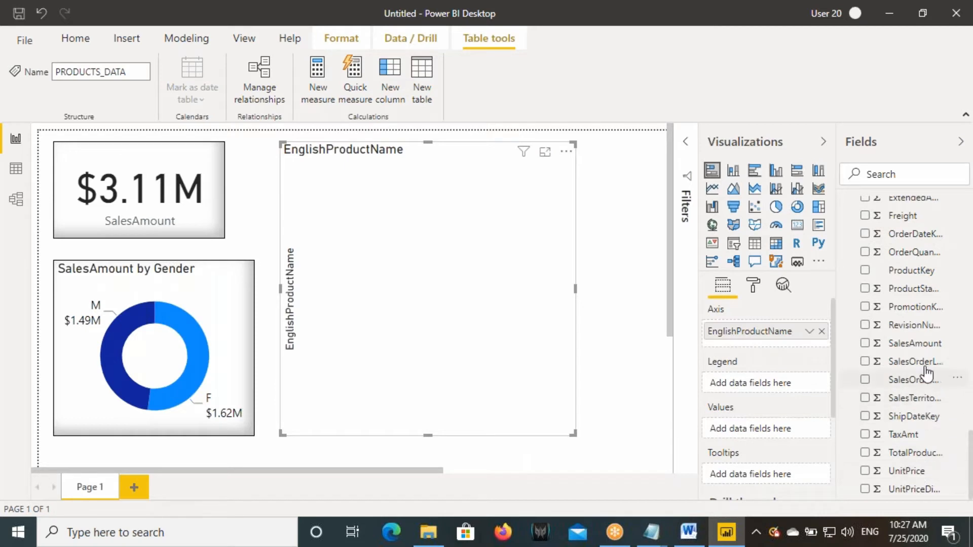
pyautogui.moveTo(917, 350); pyautogui.dragTo(494, 294)
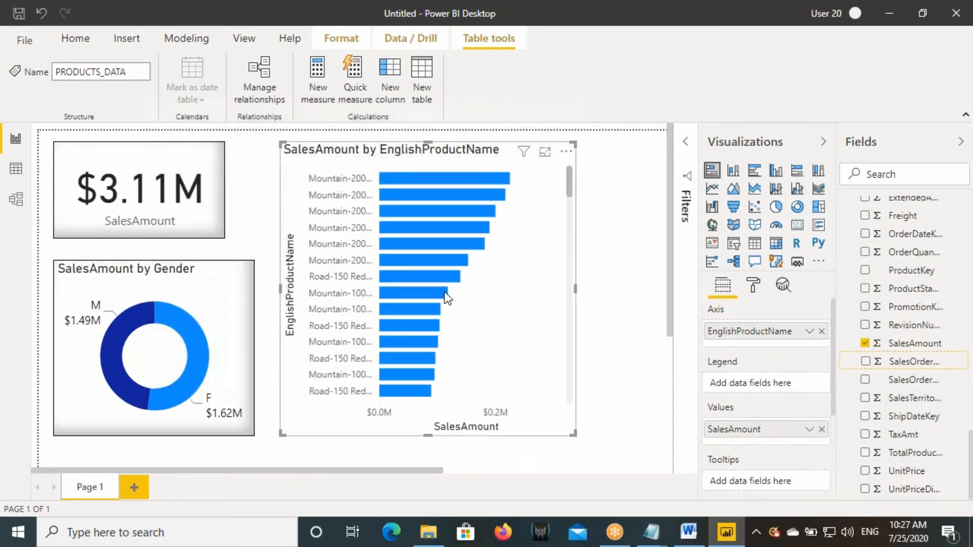
# - Copy the donut chart's formatting onto the bar chart with the Format Painter, and turn on the bar chart's data labels
pyautogui.click(753, 285)
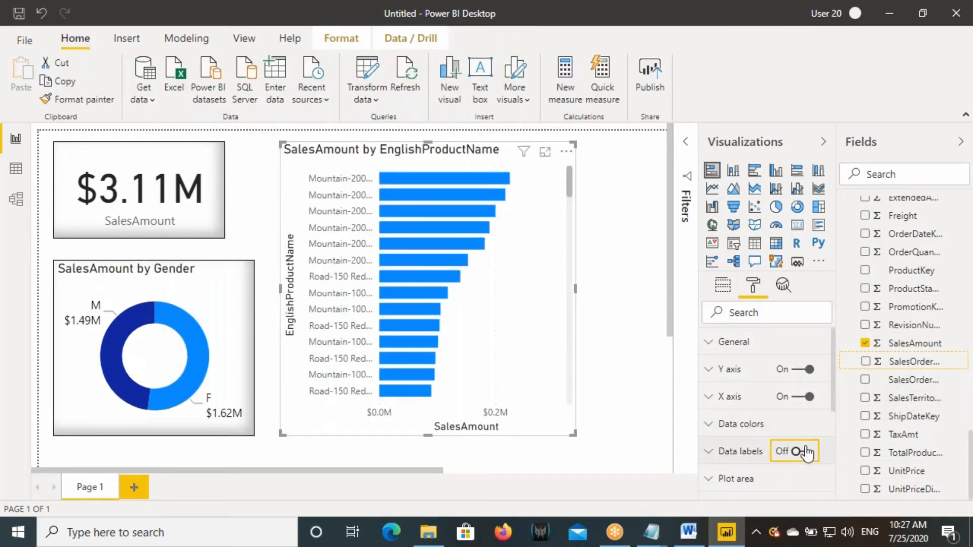
pyautogui.click(801, 451)
pyautogui.click(225, 313)
pyautogui.click(77, 99)
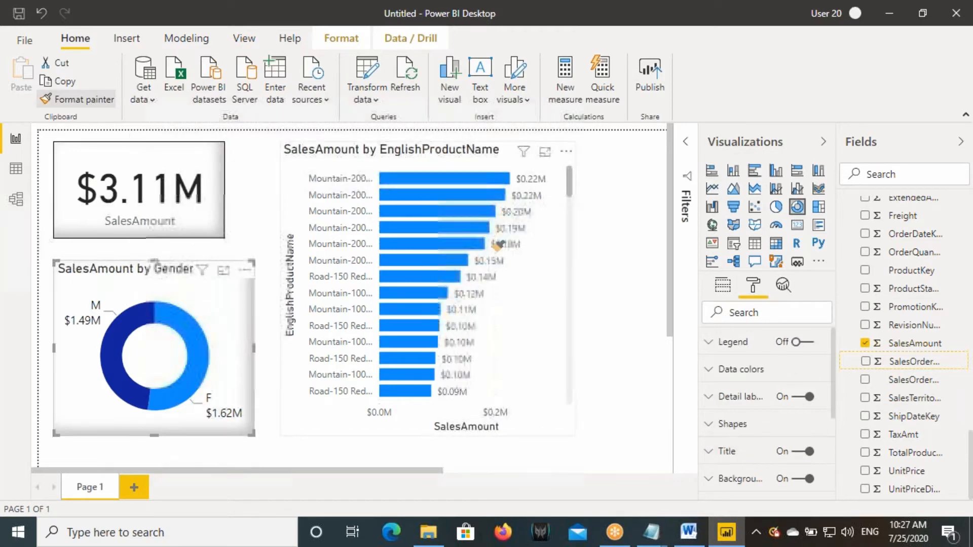
pyautogui.click(535, 218)
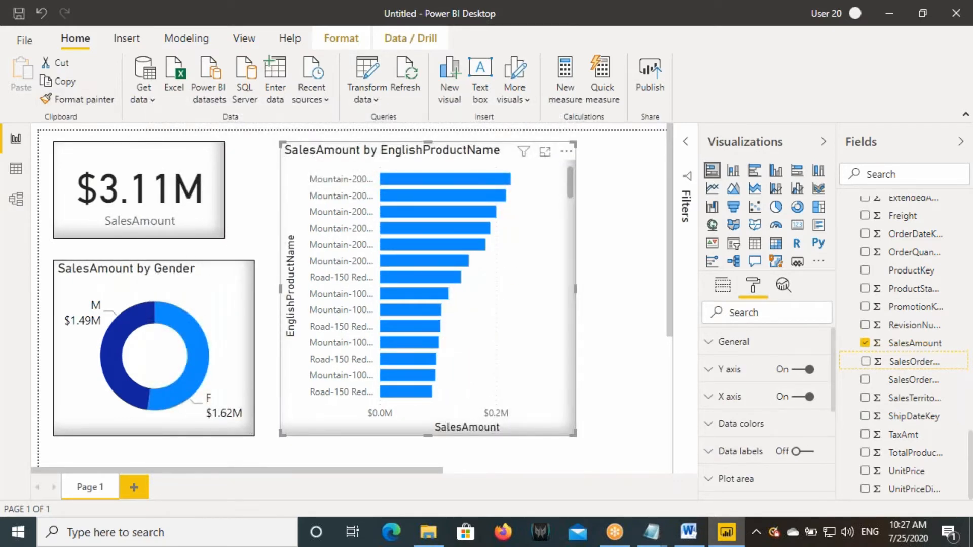
pyautogui.click(807, 451)
pyautogui.click(637, 315)
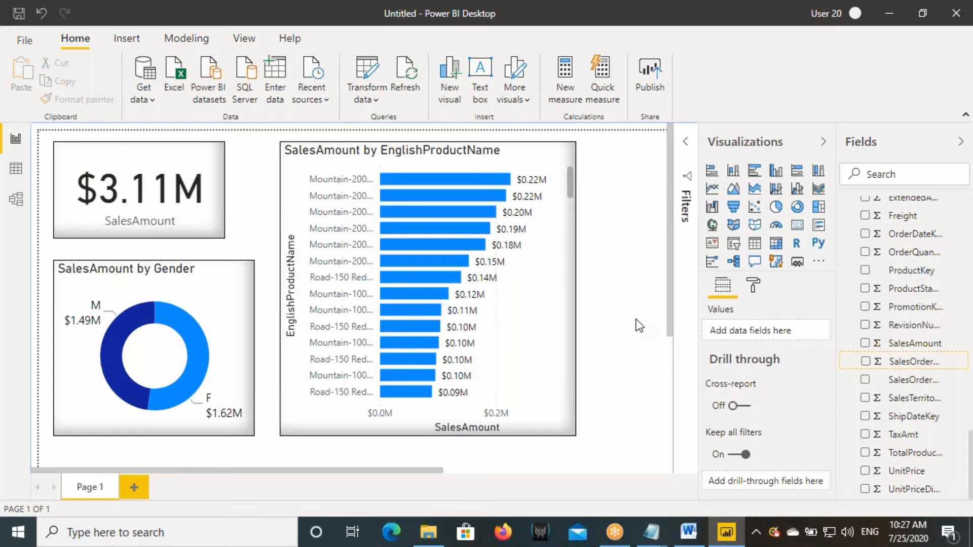
# - Switch to the Power BI Architecture document in Word and point out the SQL Server source and the Power BI Desktop heading
pyautogui.click(689, 532)
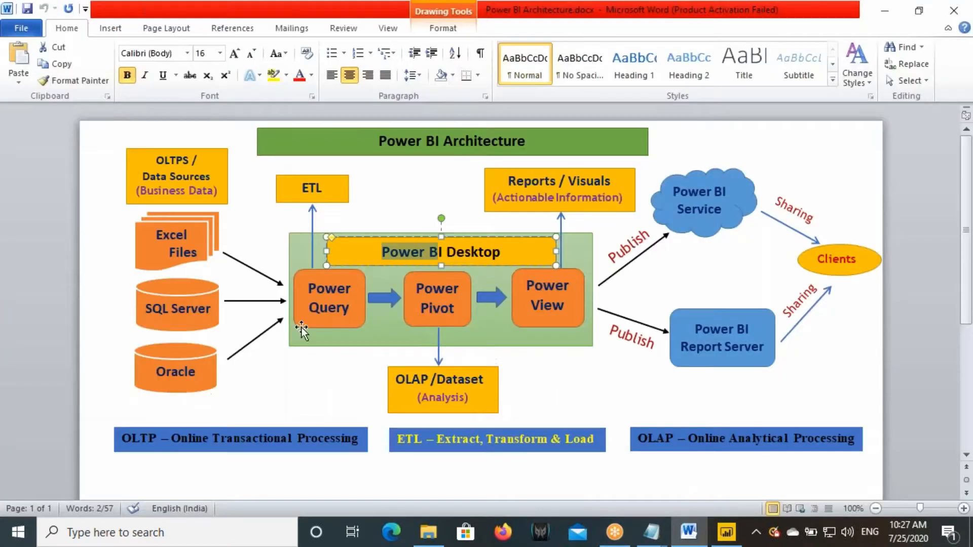
pyautogui.click(161, 310)
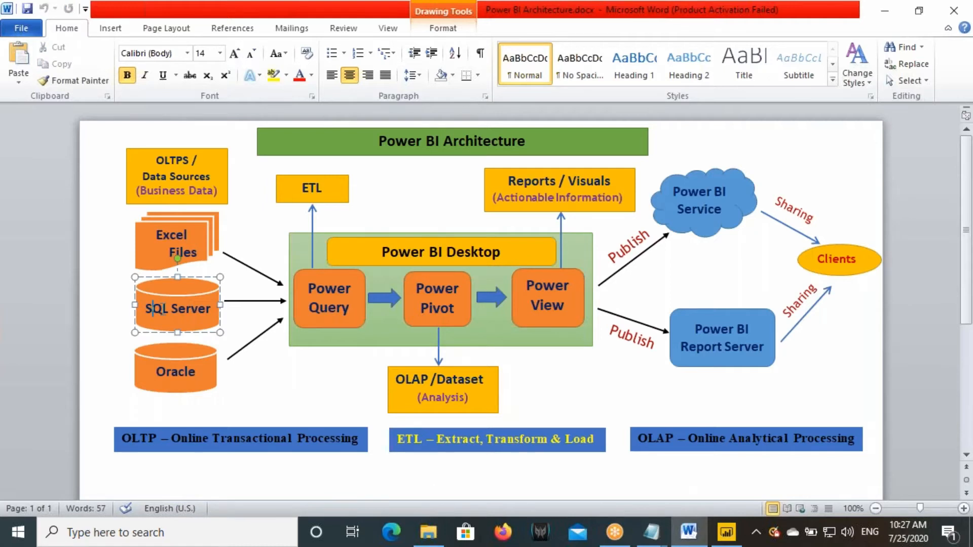
pyautogui.moveTo(381, 252); pyautogui.dragTo(439, 255)
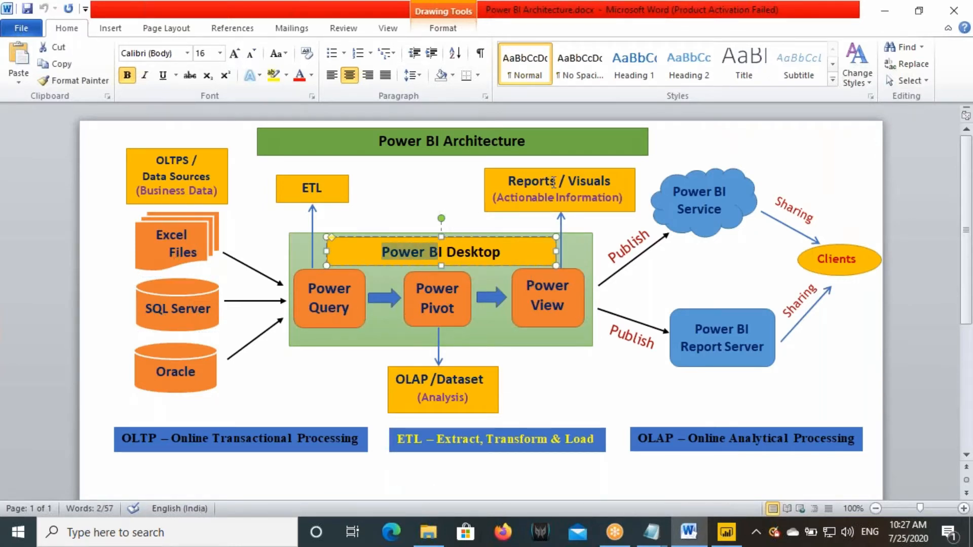
# - Point out Reports / Visuals in the Word diagram, and switch past the Power BI report to the Self Serviced definition in the Notepad notes
pyautogui.moveTo(553, 183); pyautogui.dragTo(598, 184)
pyautogui.click(726, 532)
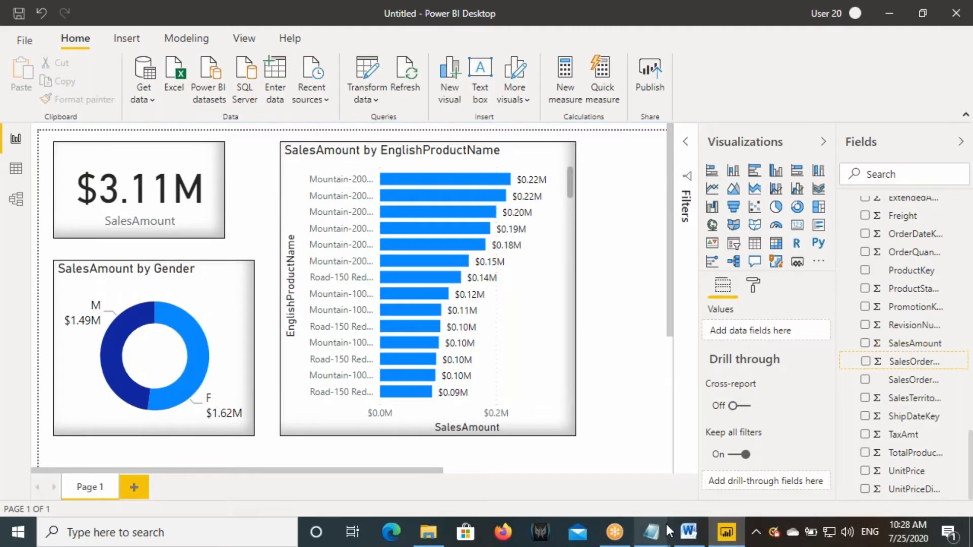
pyautogui.moveTo(652, 530)
pyautogui.click(803, 420)
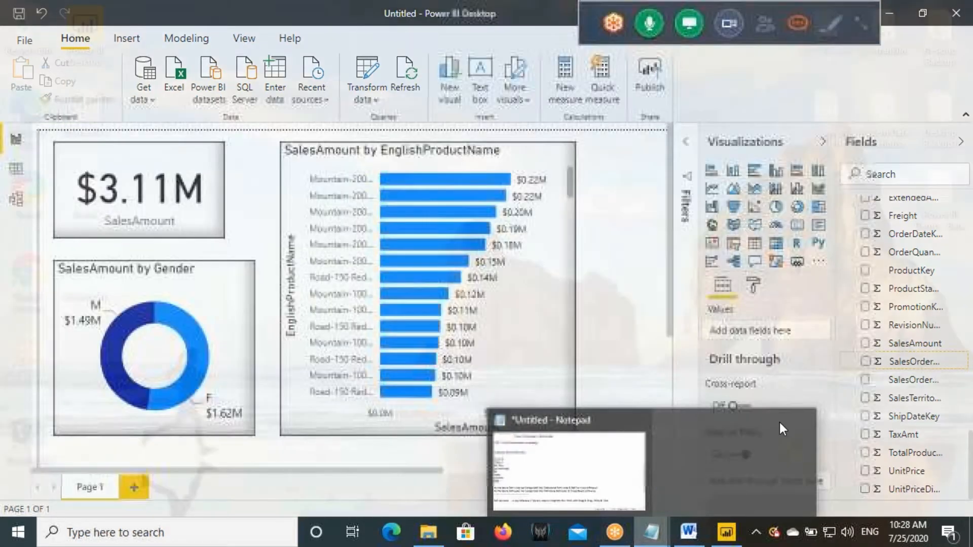
pyautogui.click(563, 463)
pyautogui.moveTo(35, 454); pyautogui.dragTo(101, 452)
pyautogui.scroll(-3, 246, 397)
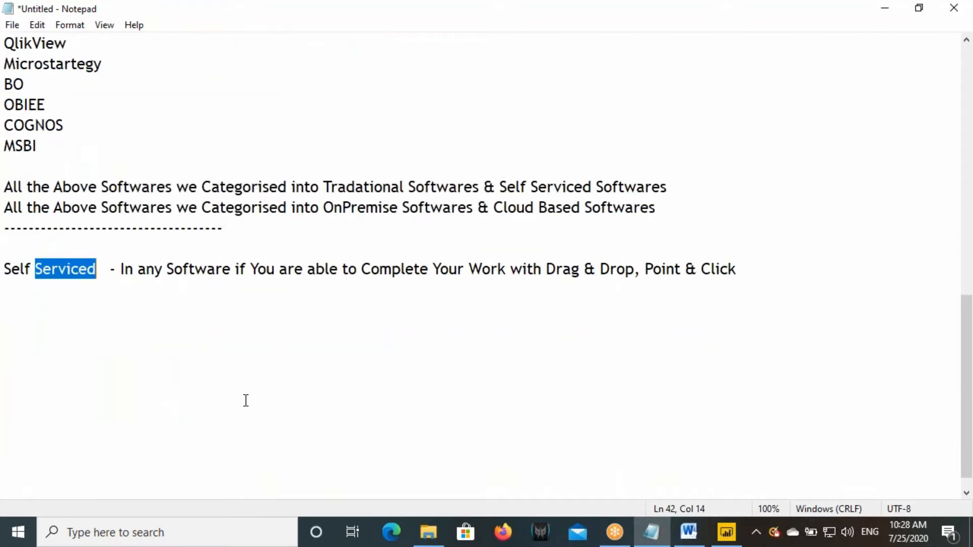
# - Below the Self Serviced definition, add a line reading "OLTP Systems or Data Sources -" by copying the phrase from the earlier notes
pyautogui.click(751, 266)
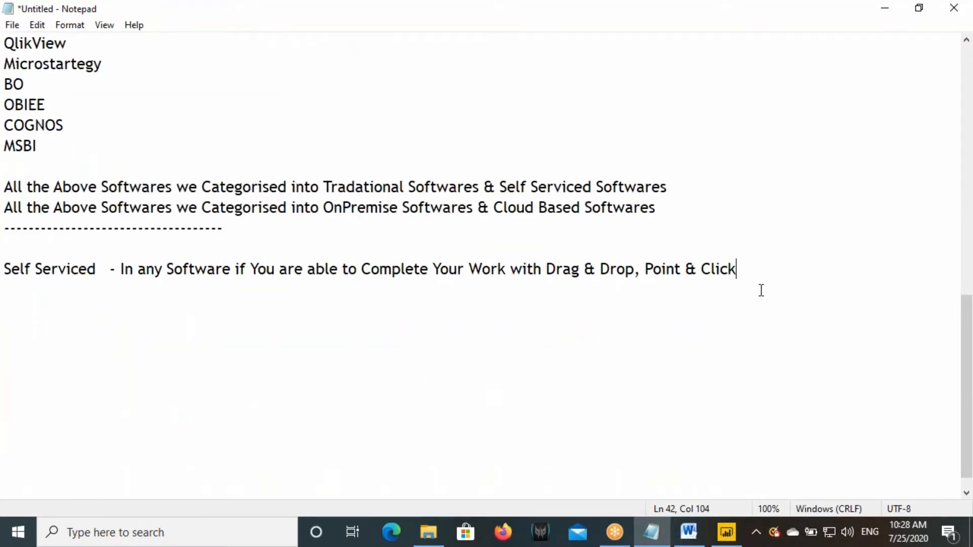
pyautogui.press('Return')
pyautogui.press('Return')
pyautogui.scroll(5, 634, 281)
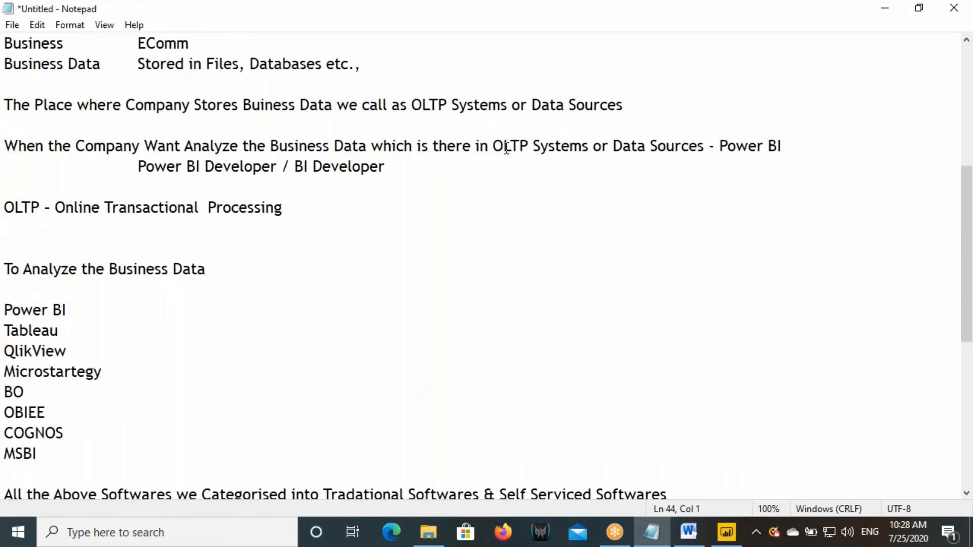
pyautogui.moveTo(493, 146); pyautogui.dragTo(705, 150)
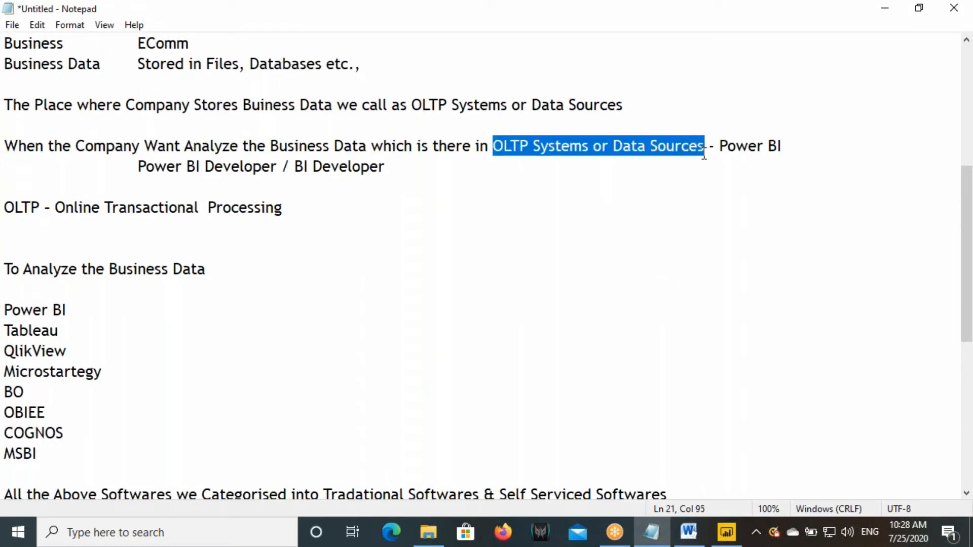
pyautogui.hotkey('ctrl', 'c')
pyautogui.scroll(-4, 417, 259)
pyautogui.click(41, 404)
pyautogui.hotkey('ctrl', 'v')
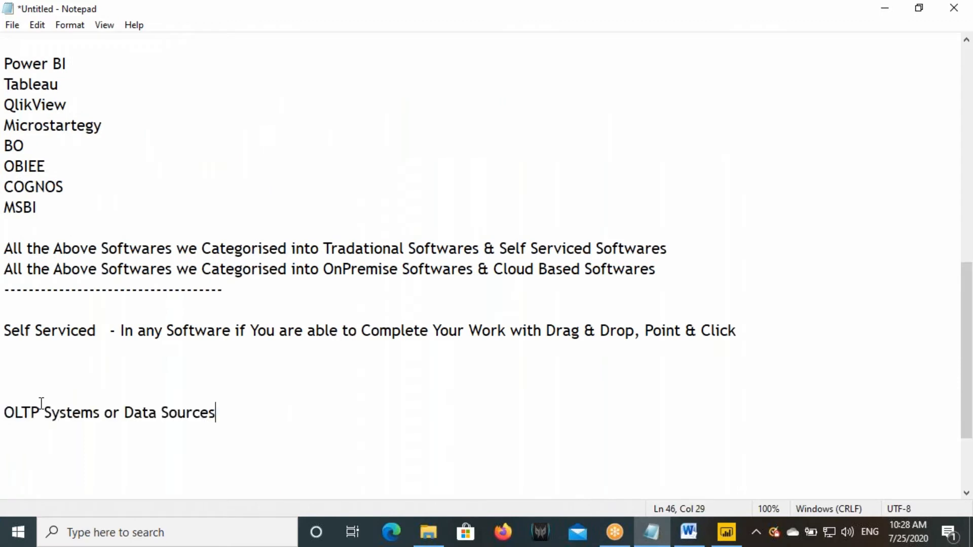
pyautogui.write('-')
# - Extend the new line with "Analyze the Business Data -", copied from the heading above the software list
pyautogui.scroll(3, 23, 300)
pyautogui.moveTo(22, 208); pyautogui.dragTo(207, 211)
pyautogui.scroll(-4, 167, 306)
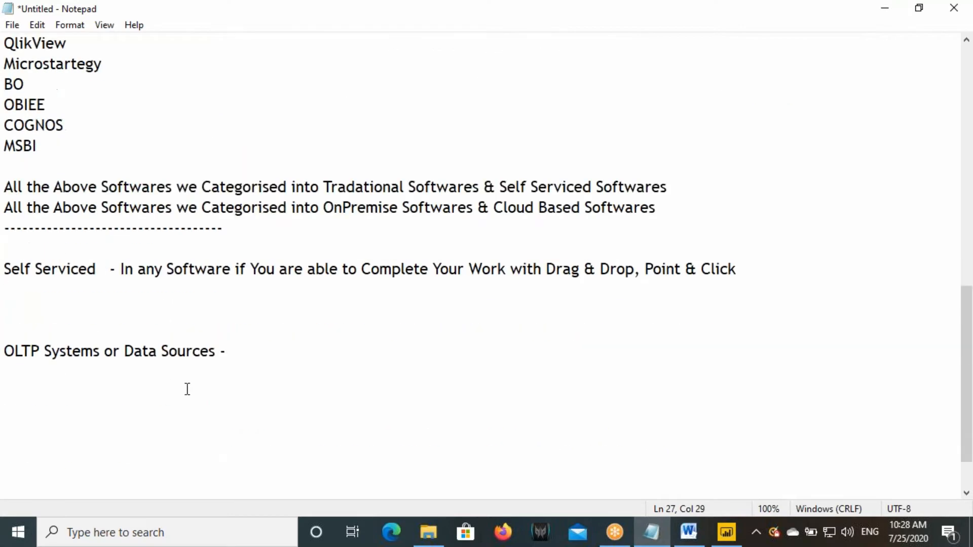
pyautogui.moveTo(149, 359); pyautogui.dragTo(213, 359)
pyautogui.click(274, 360)
pyautogui.hotkey('ctrl', 'v')
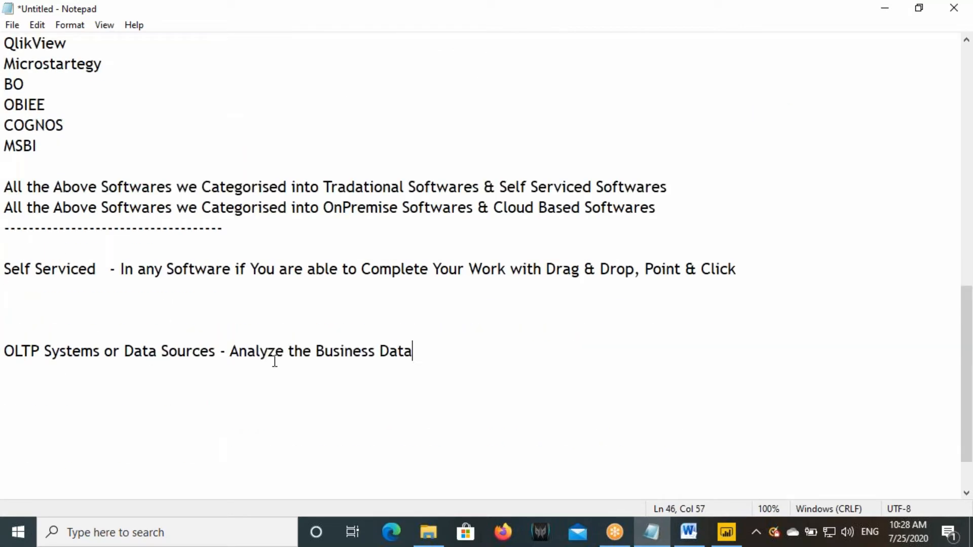
pyautogui.write('-')
# - Append "Tradational Softwares", copied from the categories sentence, to the end of the OLTP line
pyautogui.moveTo(327, 189); pyautogui.dragTo(478, 187)
pyautogui.click(459, 350)
pyautogui.hotkey('ctrl', 'v')
pyautogui.click(428, 352)
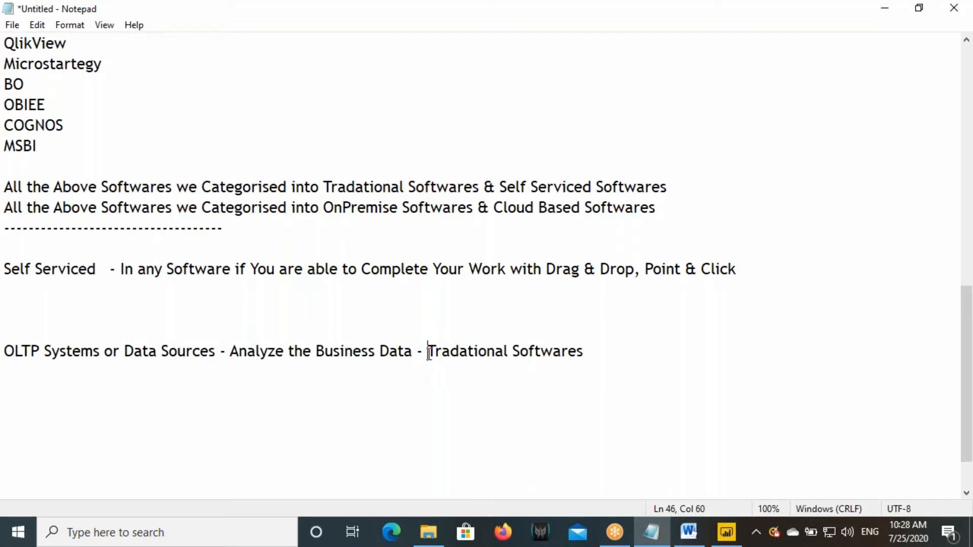
# - Point out "Tradational Softwares" on the OLTP line and the matching products from Microstartegy to MSBI in the software list
pyautogui.moveTo(429, 352); pyautogui.dragTo(586, 349)
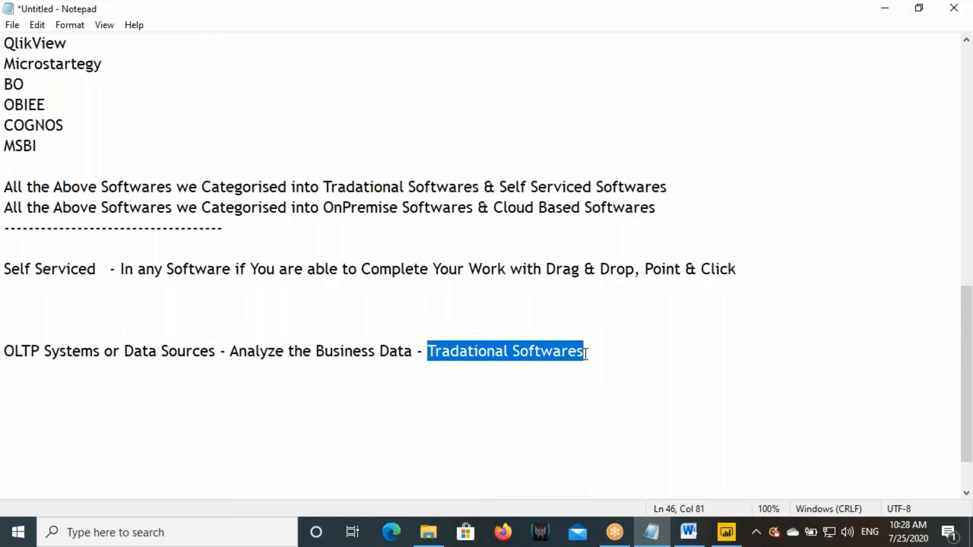
pyautogui.click(867, 30)
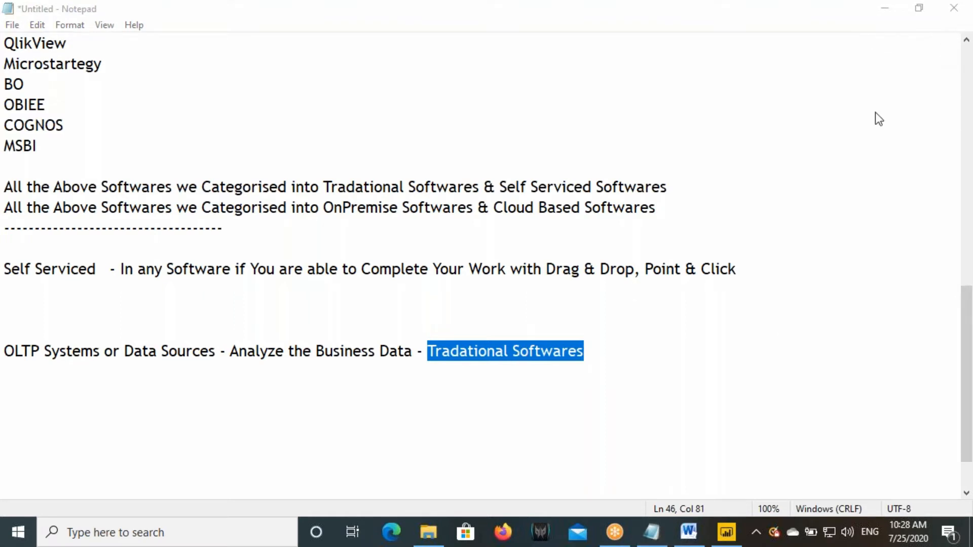
pyautogui.moveTo(432, 353); pyautogui.dragTo(583, 352)
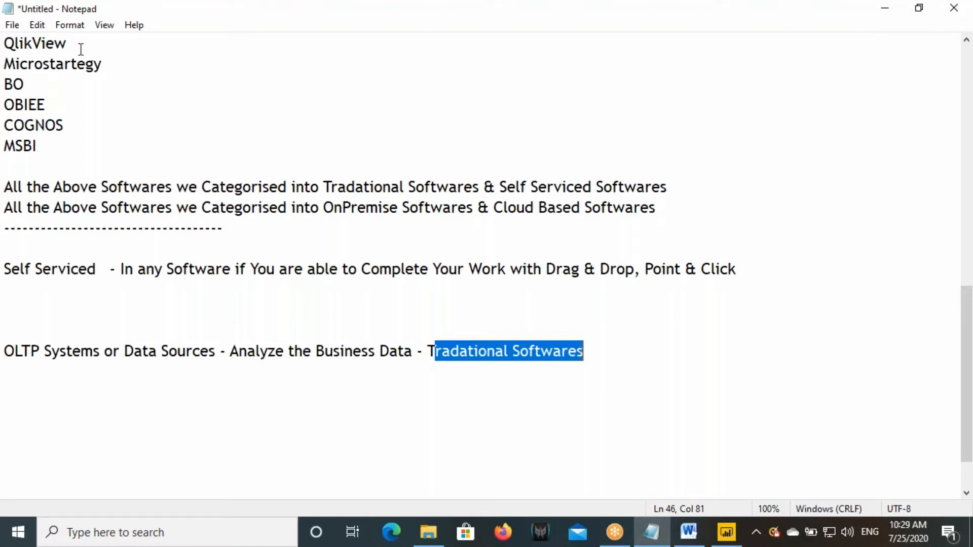
pyautogui.moveTo(6, 64); pyautogui.dragTo(63, 145)
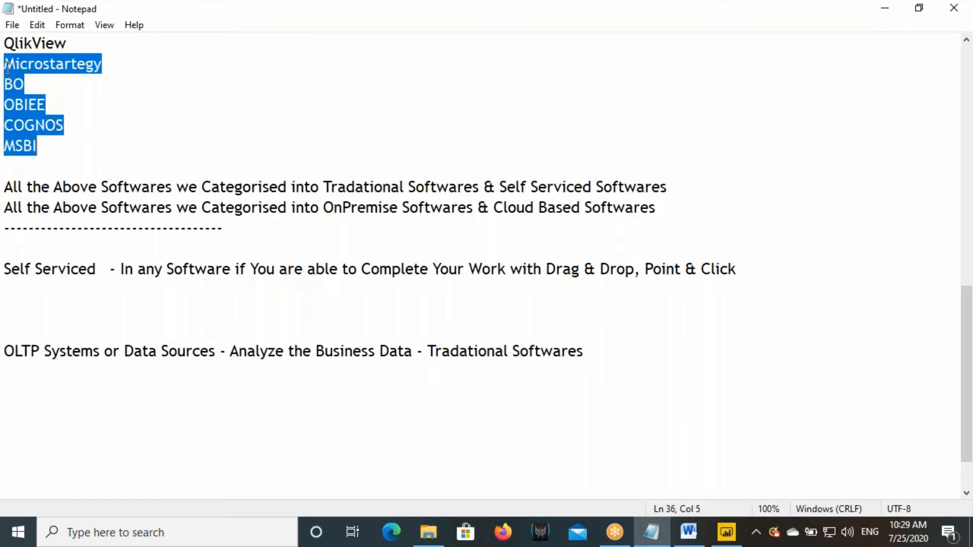
pyautogui.moveTo(7, 66); pyautogui.dragTo(51, 146)
pyautogui.moveTo(50, 146); pyautogui.dragTo(5, 63)
pyautogui.moveTo(6, 64); pyautogui.dragTo(58, 147)
pyautogui.moveTo(40, 146); pyautogui.dragTo(7, 74)
# - Add "- 12 Months" after "Tradational Softwares" on the OLTP line
pyautogui.click(587, 351)
pyautogui.write('-')
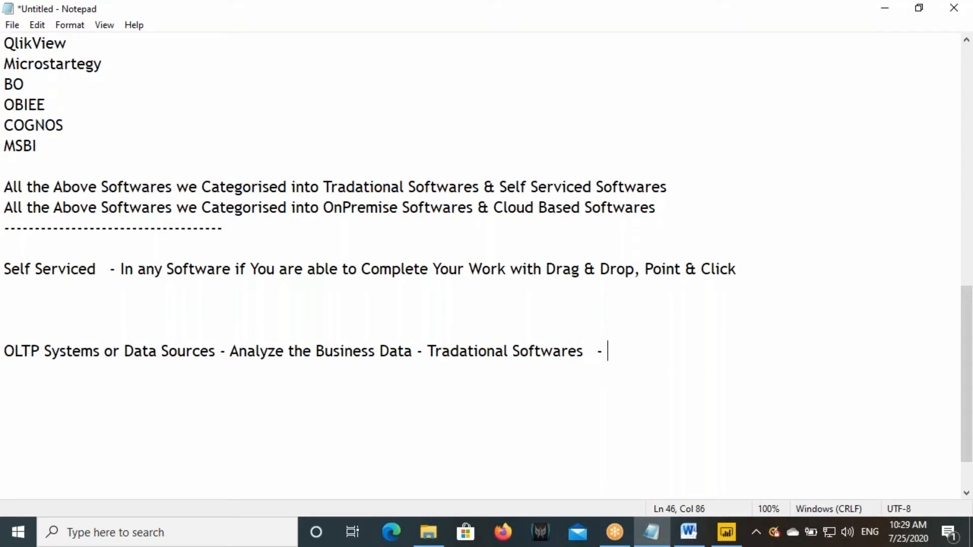
pyautogui.write(' 12 Months')
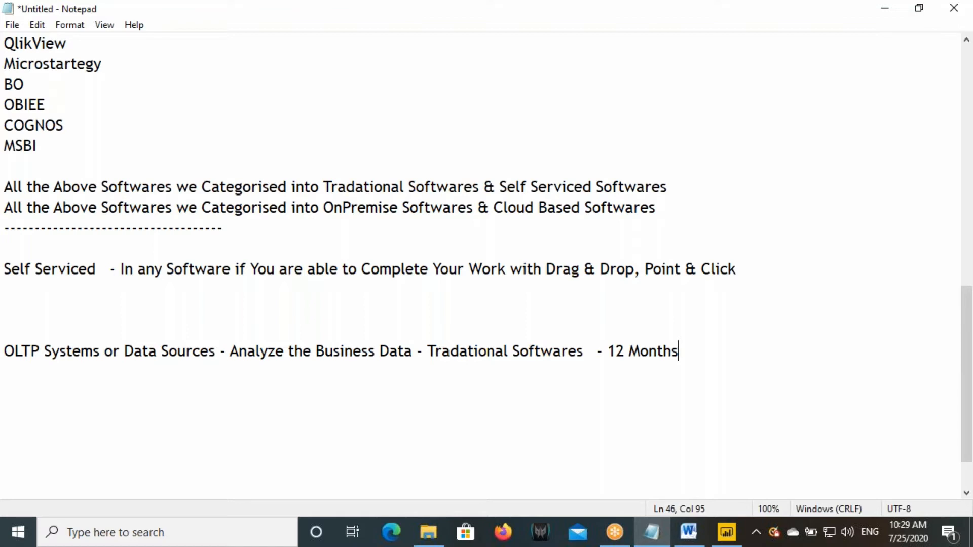
# - Start a second line directly below with a copy of "OLTP Systems or Data Sources - Analyze the Business Data -"
pyautogui.moveTo(5, 354); pyautogui.dragTo(425, 353)
pyautogui.hotkey('ctrl', 'c')
pyautogui.click(704, 351)
pyautogui.press('Return')
pyautogui.hotkey('ctrl', 'v')
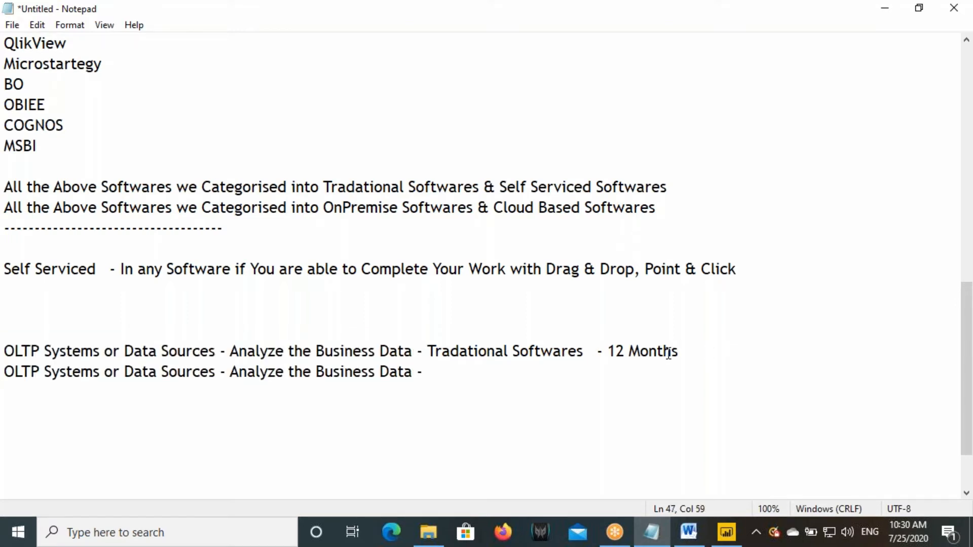
# - Complete the second OLTP line with "Self Serviced Softwares", copied from the categories sentence
pyautogui.moveTo(435, 351); pyautogui.dragTo(585, 353)
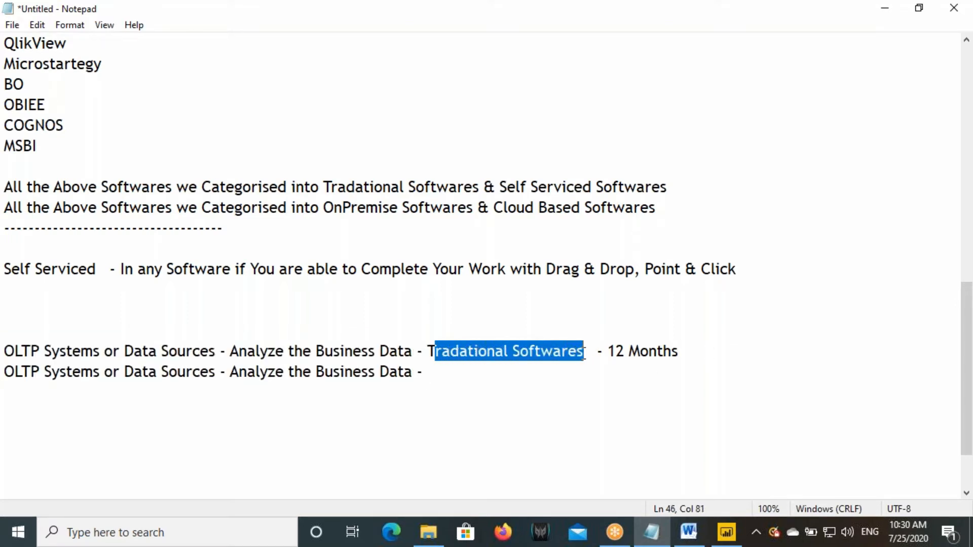
pyautogui.moveTo(500, 187); pyautogui.dragTo(668, 192)
pyautogui.hotkey('ctrl', 'c')
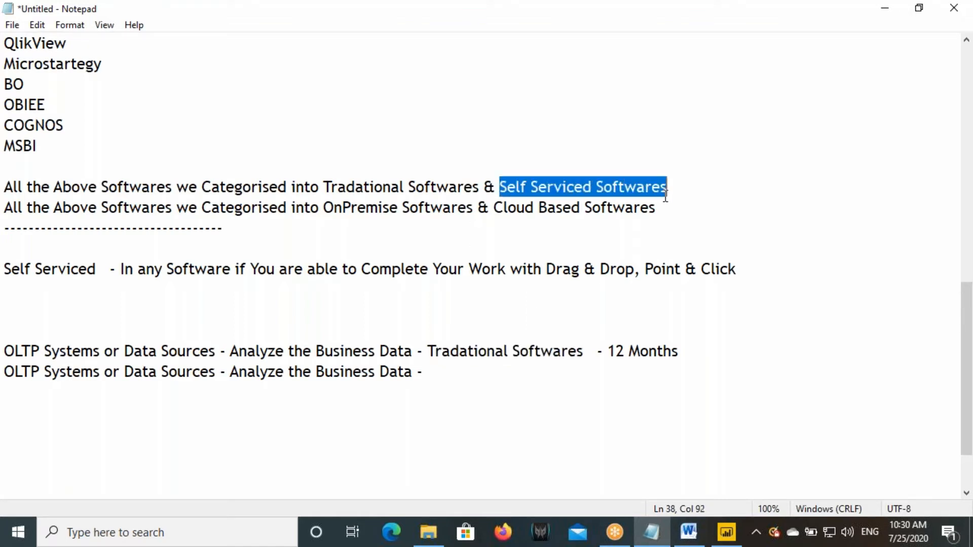
pyautogui.click(449, 371)
pyautogui.hotkey('ctrl', 'v')
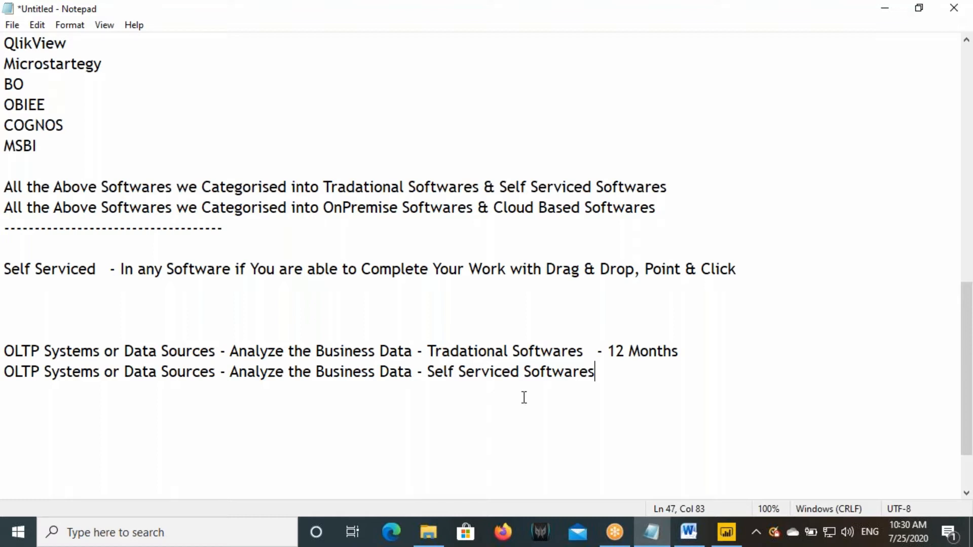
# - Add "- 2 to 3 Months" at the end of the Self Serviced Softwares line
pyautogui.moveTo(610, 351); pyautogui.dragTo(689, 361)
pyautogui.click(606, 374)
pyautogui.write('- 2 to 3 Months')
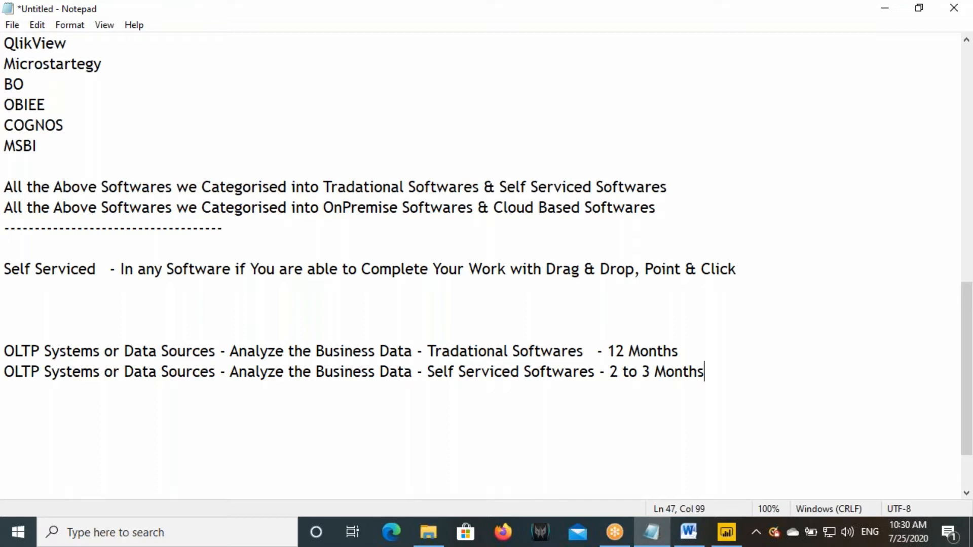
# - Switch to Power BI Desktop, open the model view, collapse the Properties pane and fit all tables on screen
pyautogui.click(726, 532)
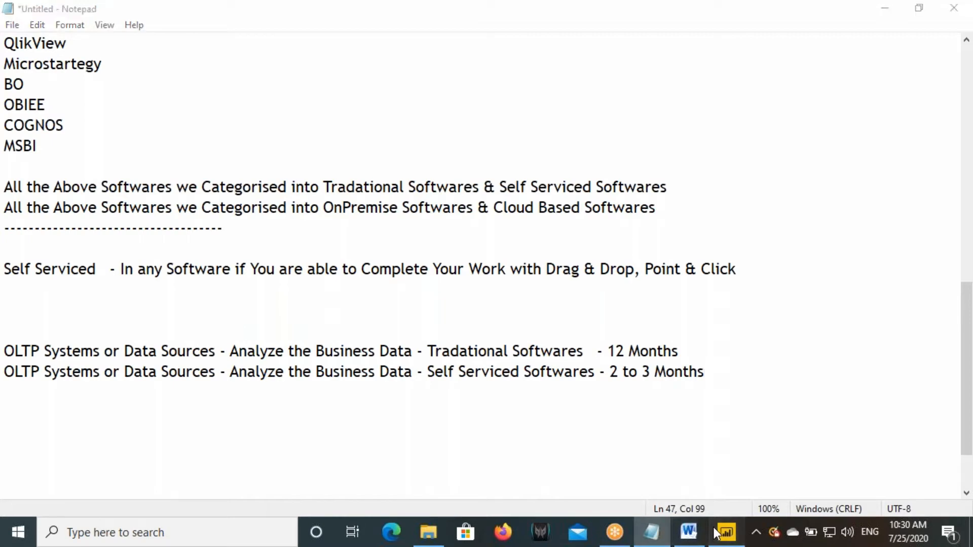
pyautogui.click(15, 197)
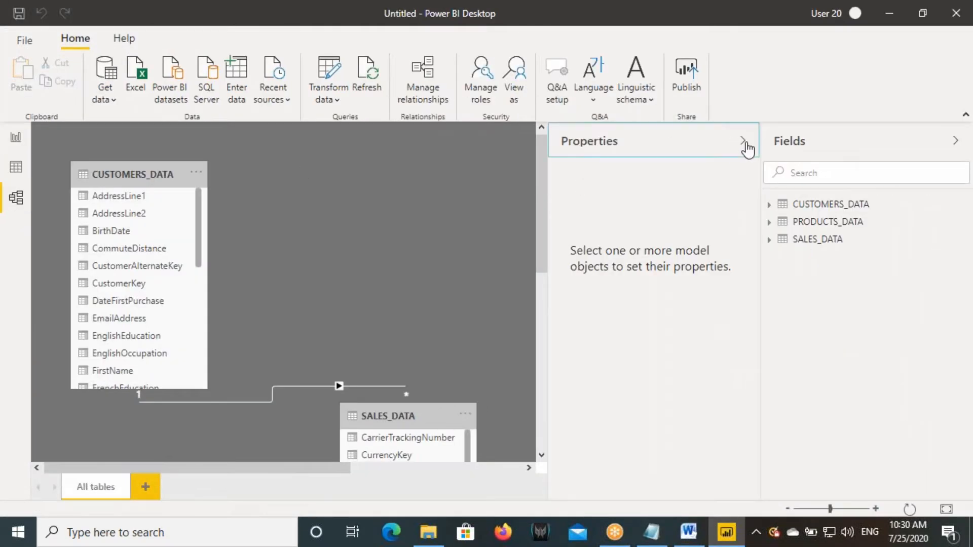
pyautogui.click(743, 142)
pyautogui.click(946, 508)
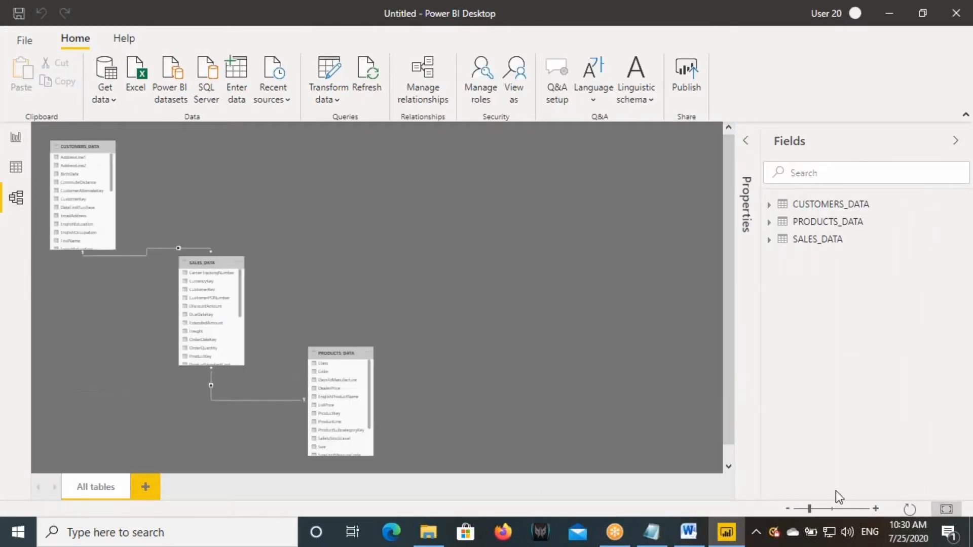
# - Rearrange the model diagram so SALES_DATA sits between CUSTOMERS_DATA and PRODUCTS_DATA in a nearly level row, and enlarge the view
pyautogui.moveTo(340, 357); pyautogui.dragTo(351, 212)
pyautogui.moveTo(220, 263); pyautogui.dragTo(225, 189)
pyautogui.moveTo(351, 207); pyautogui.dragTo(397, 206)
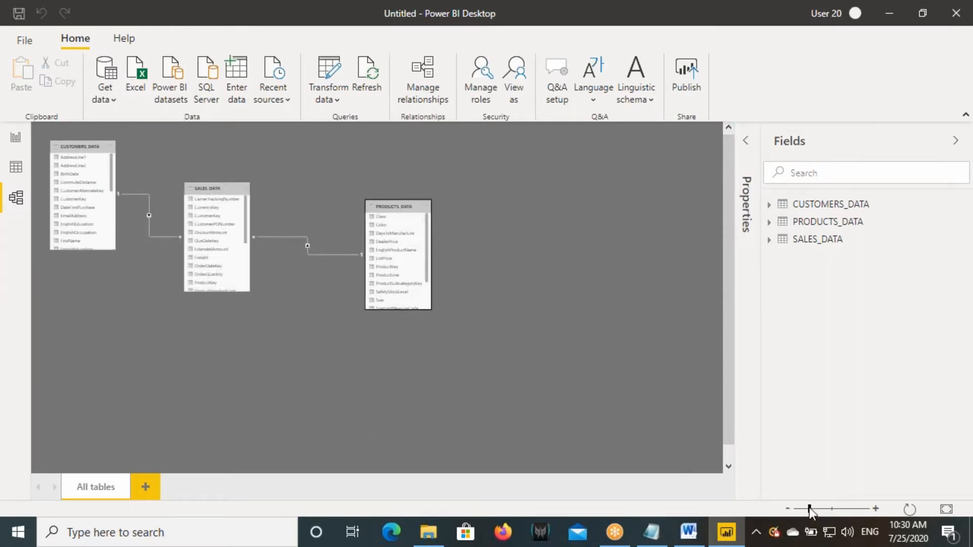
pyautogui.moveTo(809, 509); pyautogui.dragTo(822, 509)
pyautogui.scroll(5, 574, 391)
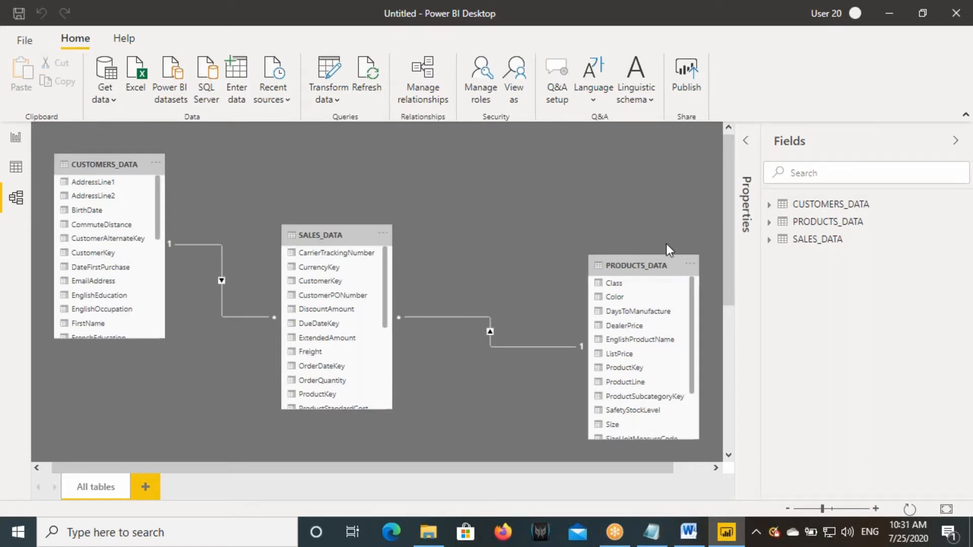
# - Switch to the Notepad notes, highlight the analysis text and "2 to 3 Months" on the self-service line, and return to the Power BI model
pyautogui.click(651, 532)
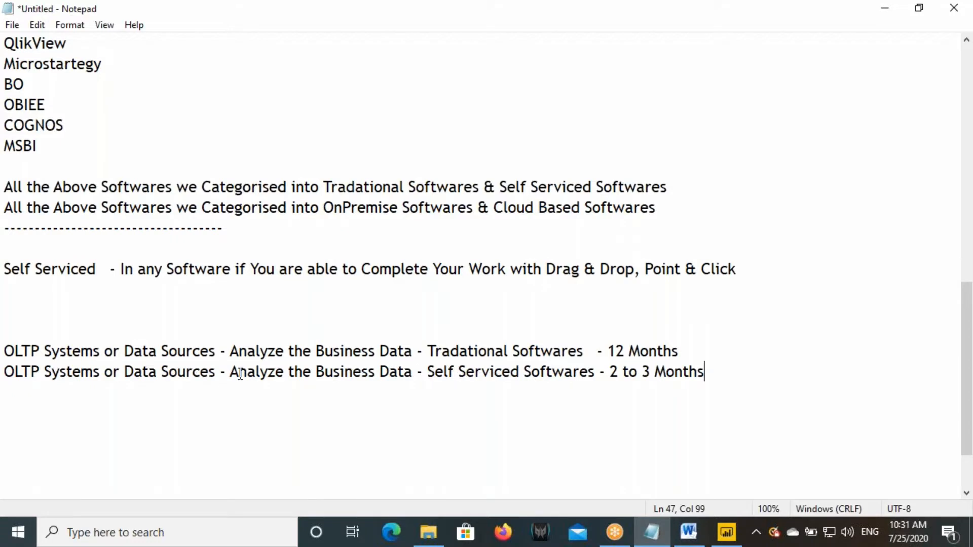
pyautogui.moveTo(240, 374); pyautogui.dragTo(327, 374)
pyautogui.moveTo(610, 374); pyautogui.dragTo(692, 383)
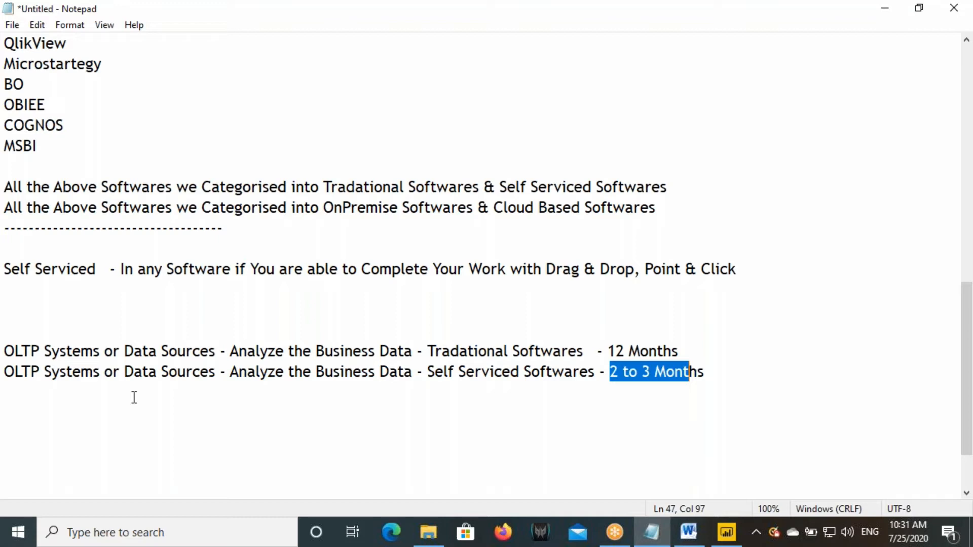
pyautogui.click(726, 532)
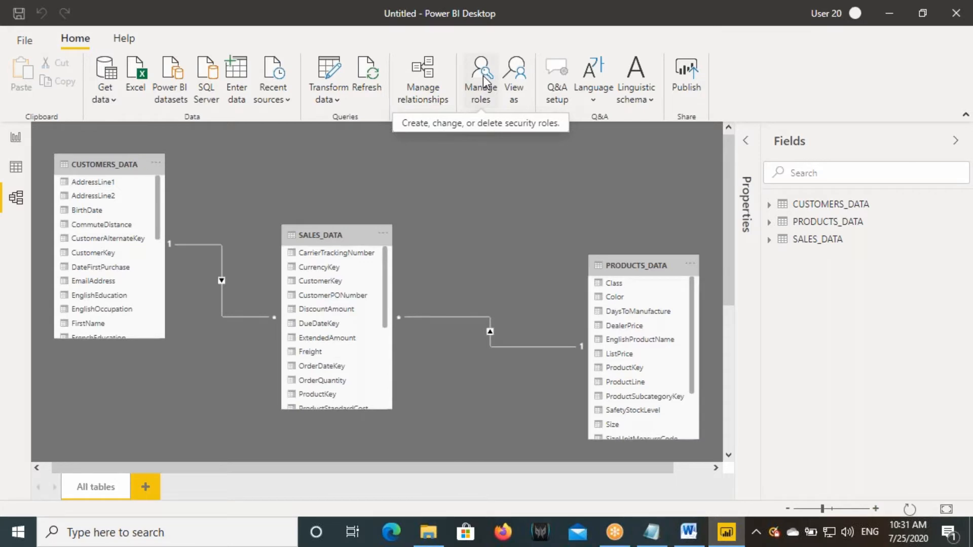
# - Return to the Notepad notes, mark the Tradational and Self Serviced Softwares categories with the annotation pen, and leave annotation mode
pyautogui.click(651, 532)
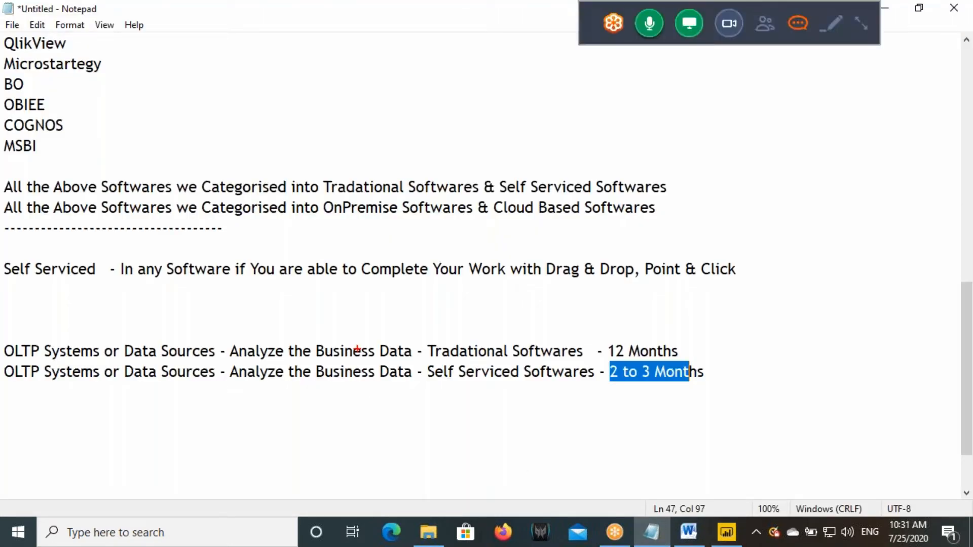
pyautogui.moveTo(323, 177); pyautogui.dragTo(483, 200)
pyautogui.moveTo(432, 175)
pyautogui.mouseDown()
pyautogui.moveTo(487, 121)
pyautogui.moveTo(532, 173)
pyautogui.moveTo(539, 157)
pyautogui.mouseUp()
pyautogui.moveTo(501, 194); pyautogui.dragTo(573, 191)
pyautogui.moveTo(2, 59)
pyautogui.mouseDown()
pyautogui.moveTo(109, 138)
pyautogui.moveTo(74, 162)
pyautogui.moveTo(13, 127)
pyautogui.mouseUp()
pyautogui.press('Escape')
# - Point out Power BI, Tableau and QlikView in the software list and "Cloud Based" in the Introduction to Power BI notes
pyautogui.scroll(2, 109, 147)
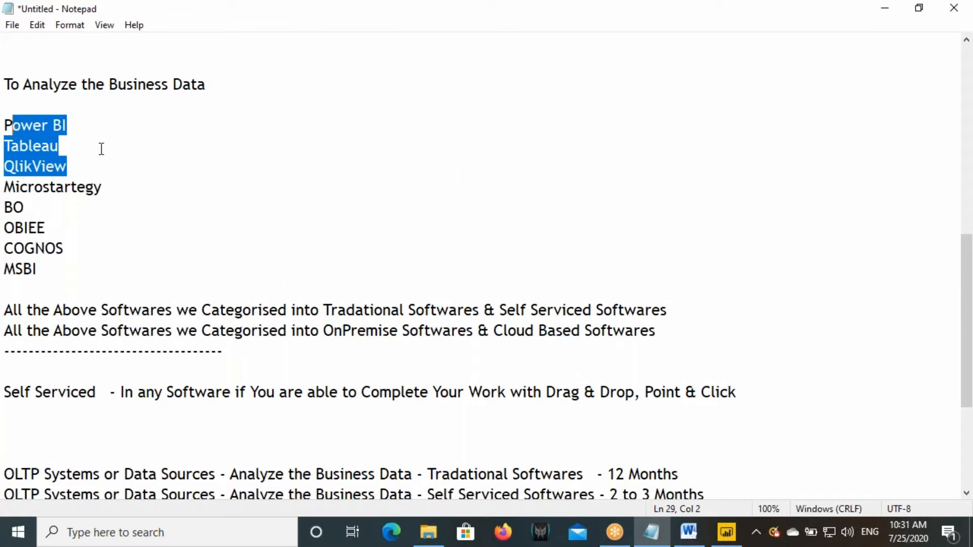
pyautogui.scroll(2, 154, 198)
pyautogui.scroll(6, 154, 197)
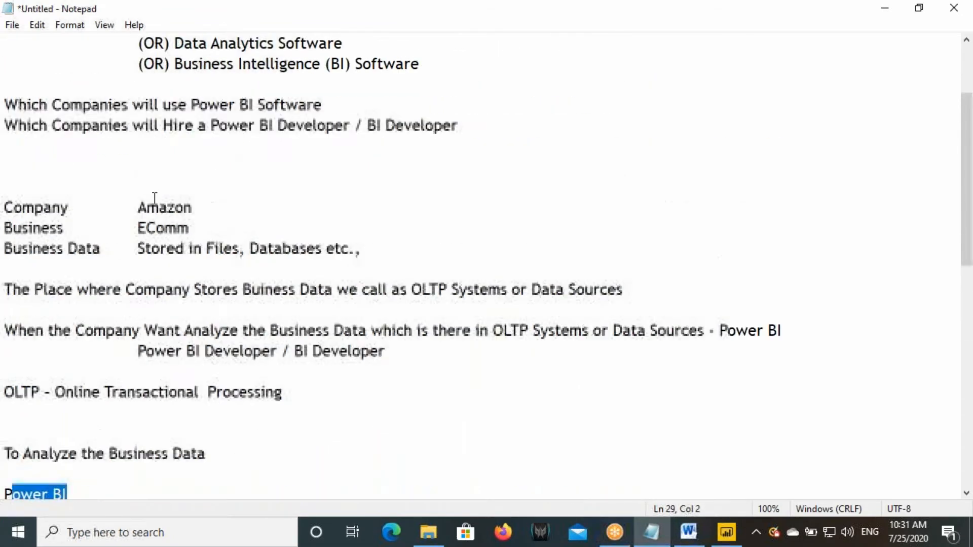
pyautogui.moveTo(139, 105); pyautogui.dragTo(241, 111)
pyautogui.scroll(-1, 357, 307)
pyautogui.scroll(-3, 358, 307)
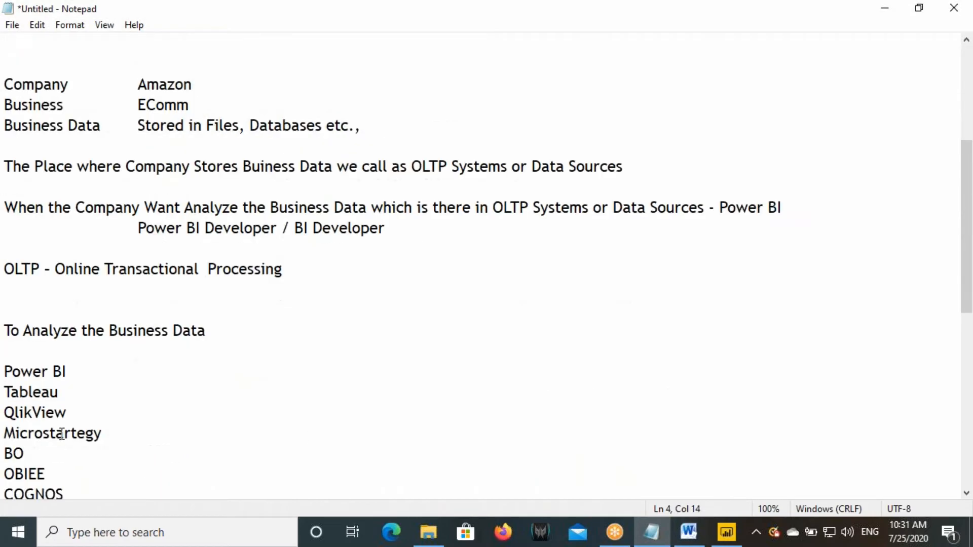
pyautogui.scroll(4, 107, 304)
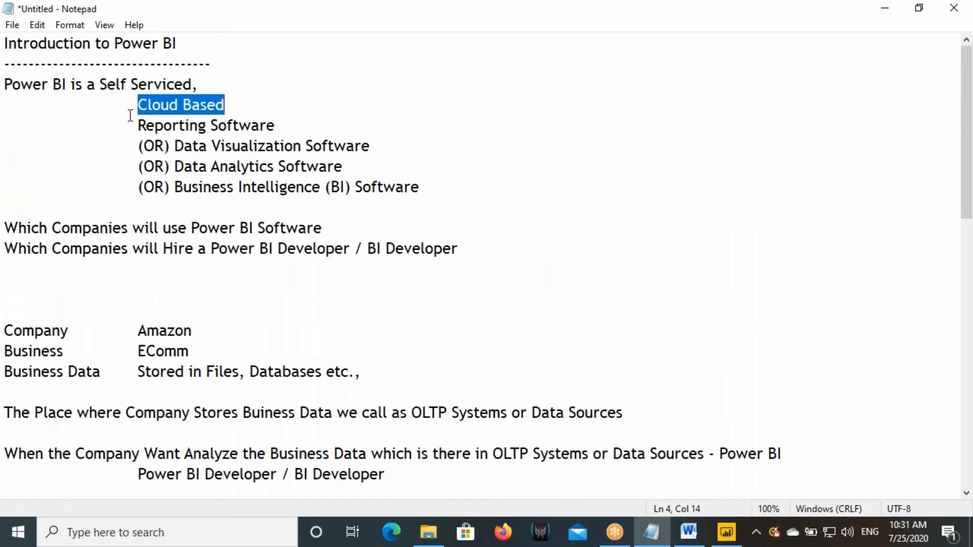
pyautogui.click(168, 107)
pyautogui.moveTo(145, 105); pyautogui.dragTo(230, 110)
pyautogui.moveTo(137, 105); pyautogui.dragTo(234, 104)
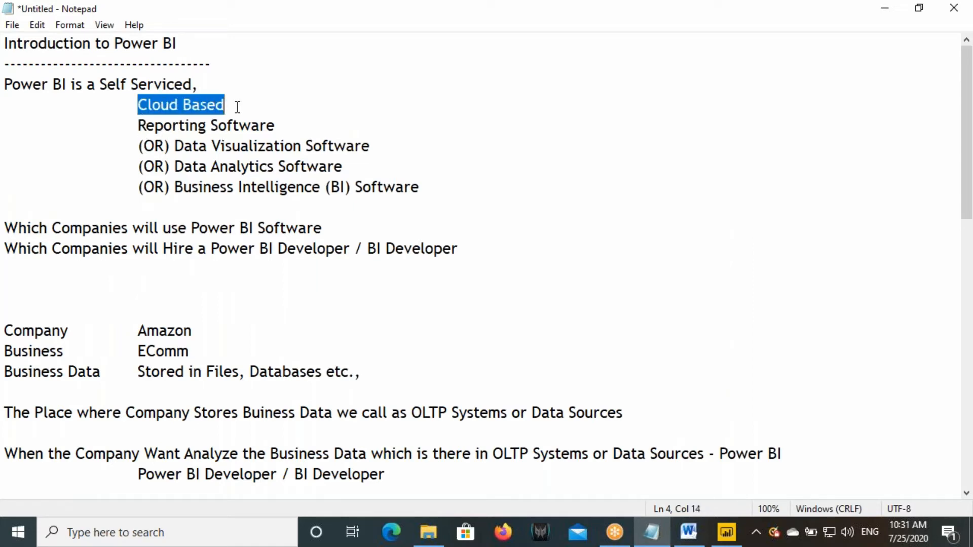
# - Glance at the Power BI Architecture diagram in Word, return to the Notepad notes and highlight "Reporting Software" in the introduction
pyautogui.click(690, 532)
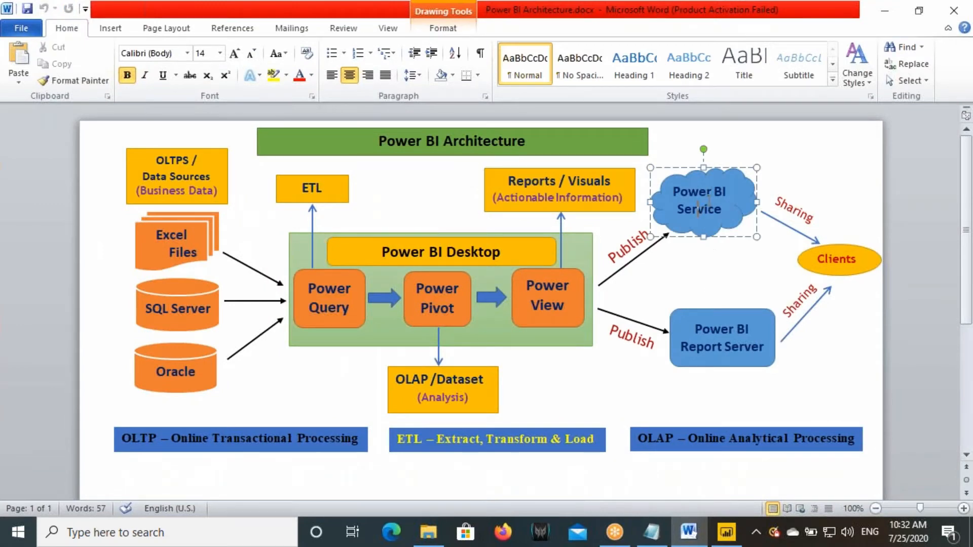
pyautogui.click(652, 533)
pyautogui.moveTo(138, 125); pyautogui.dragTo(209, 128)
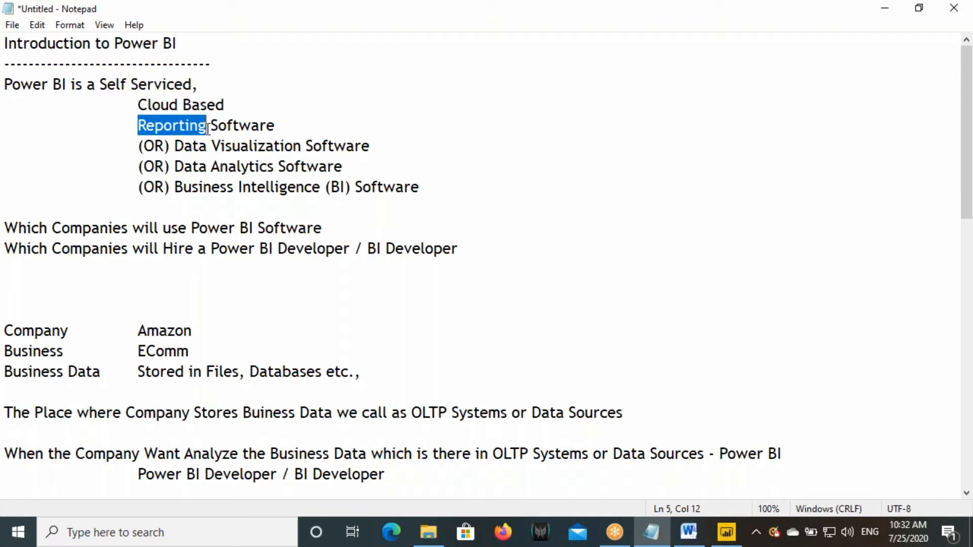
pyautogui.click(144, 125)
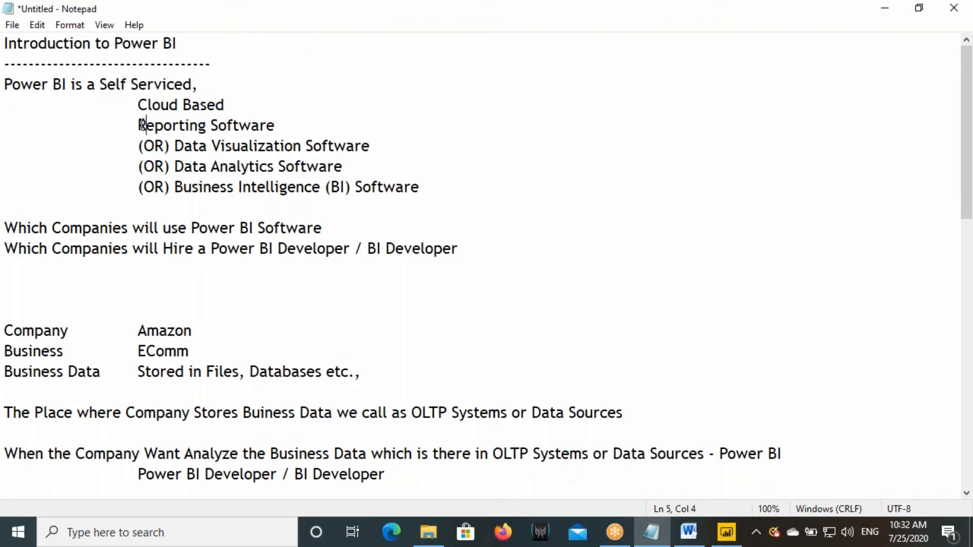
pyautogui.moveTo(143, 125); pyautogui.dragTo(268, 129)
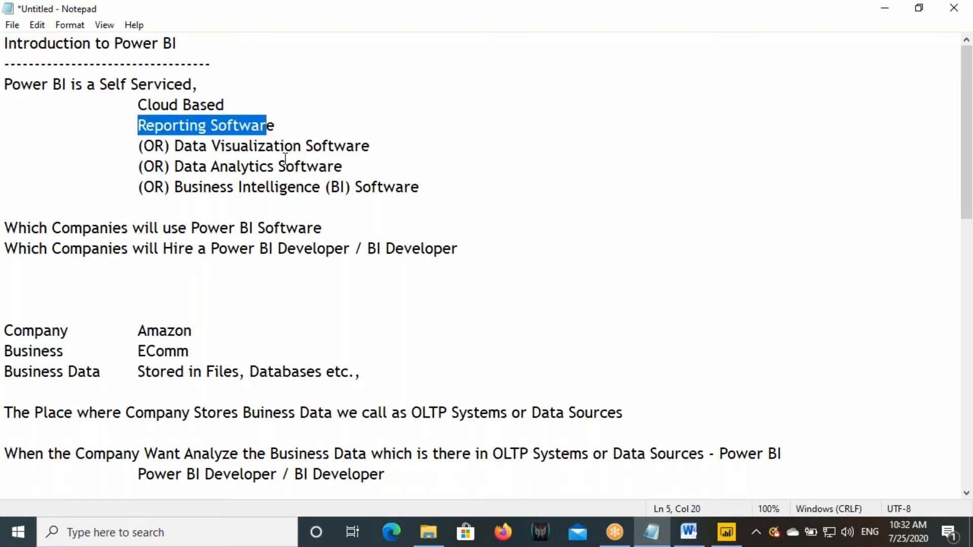
# - Add a dashed separator line below the "2 to 3 Months" line at the end of the notes, with blank lines around it
pyautogui.scroll(-8, 287, 193)
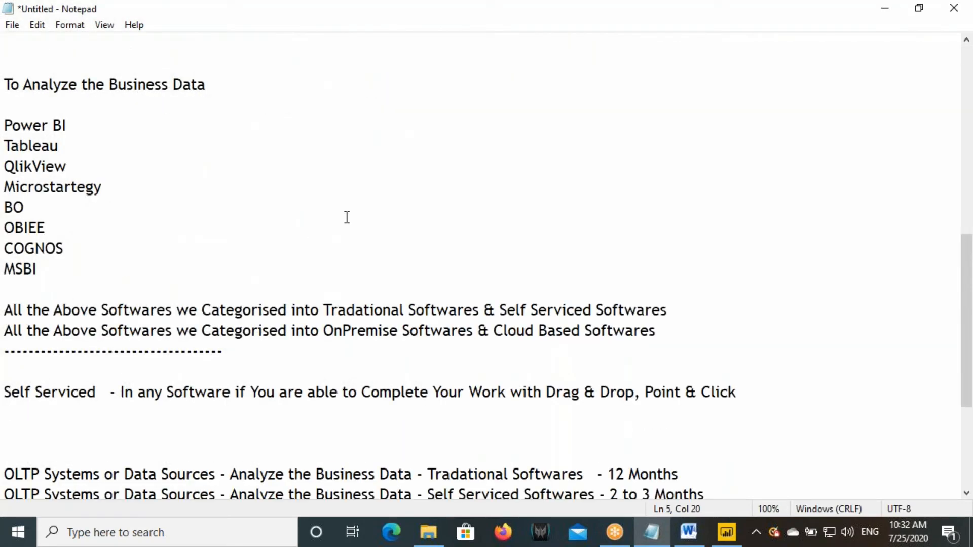
pyautogui.scroll(-4, 347, 221)
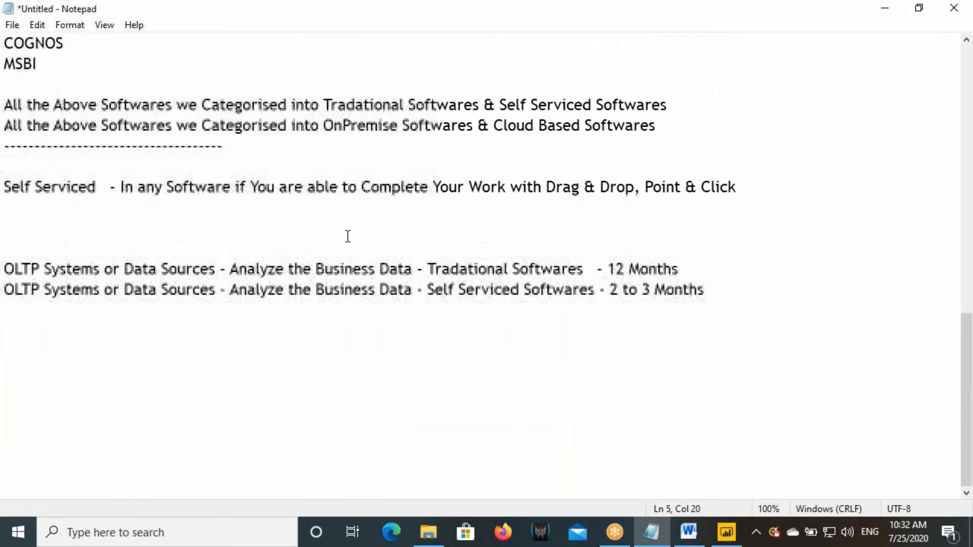
pyautogui.click(730, 295)
pyautogui.press('Return')
pyautogui.press('Return')
pyautogui.press('Return')
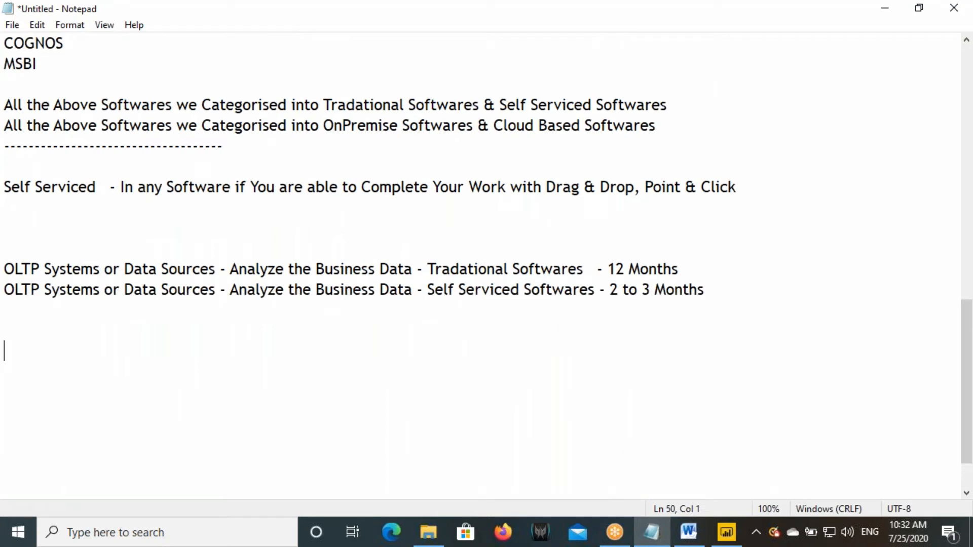
pyautogui.write('------------------------------------')
pyautogui.press('Return')
pyautogui.press('Return')
# - Write "Reporting - Presenting the Data in a Structured Format" under the new separator and highlight the definition briefly
pyautogui.write('Reporting  ')
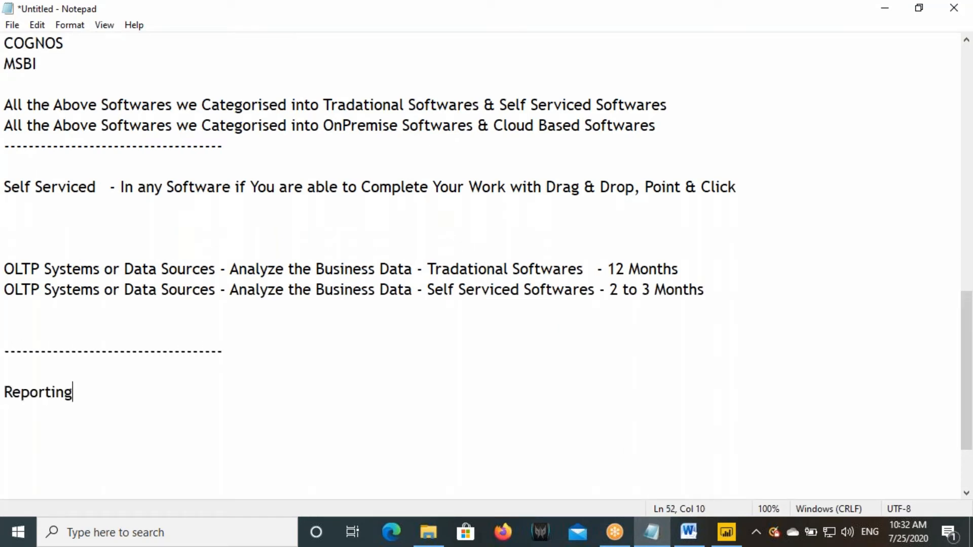
pyautogui.write('- Presenting the ')
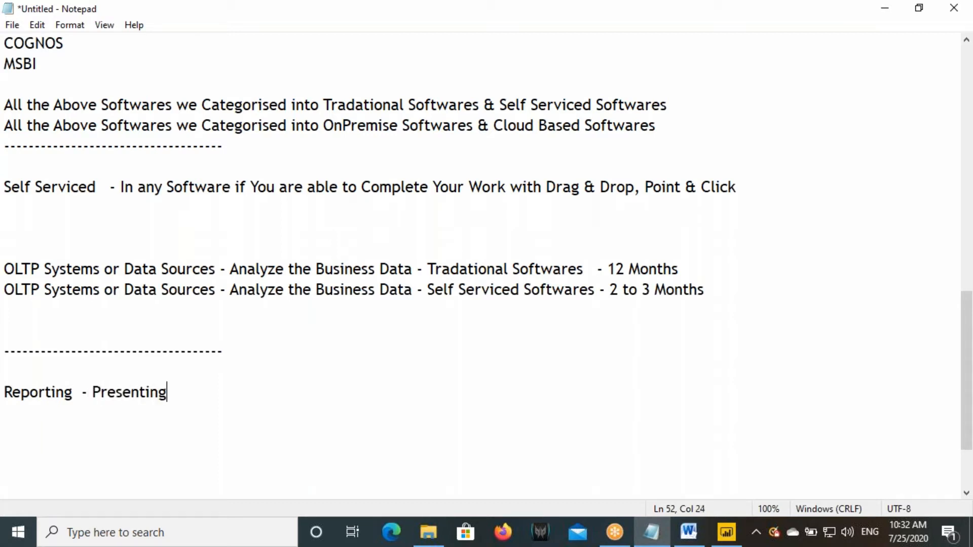
pyautogui.write('Data i')
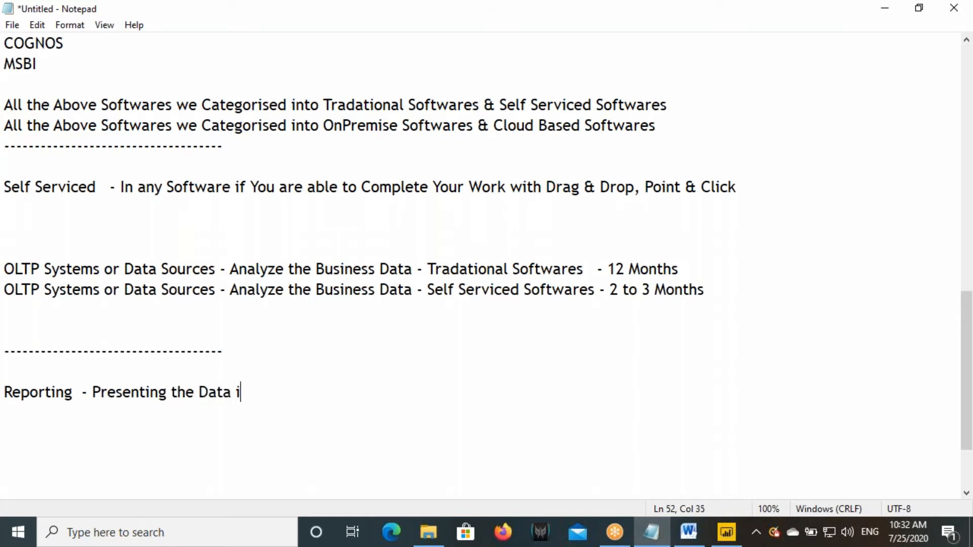
pyautogui.write('n a Structu')
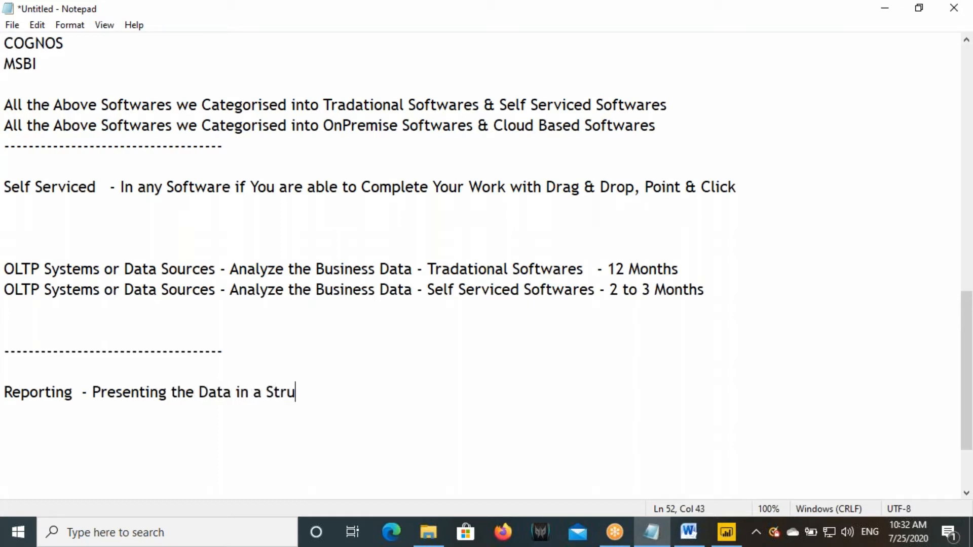
pyautogui.write('Format')
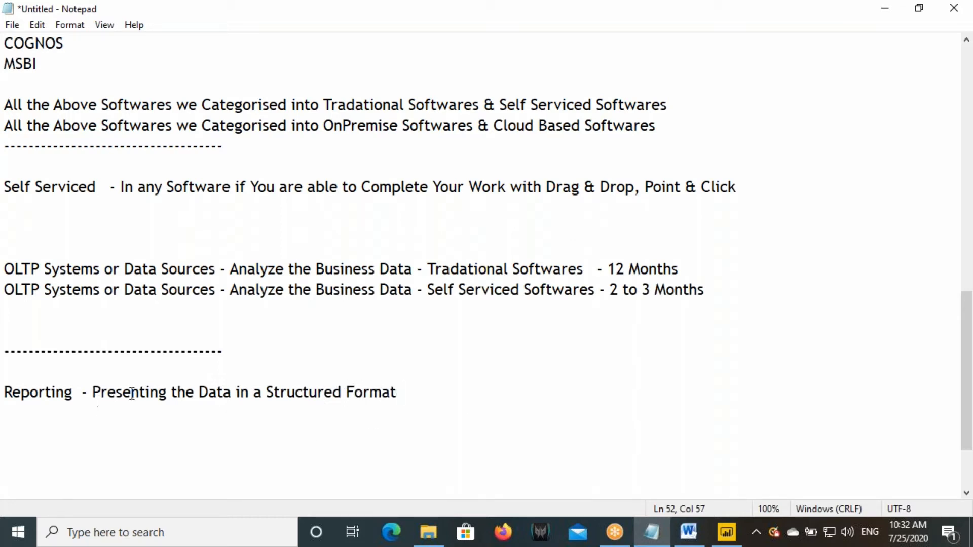
pyautogui.moveTo(132, 394); pyautogui.dragTo(401, 395)
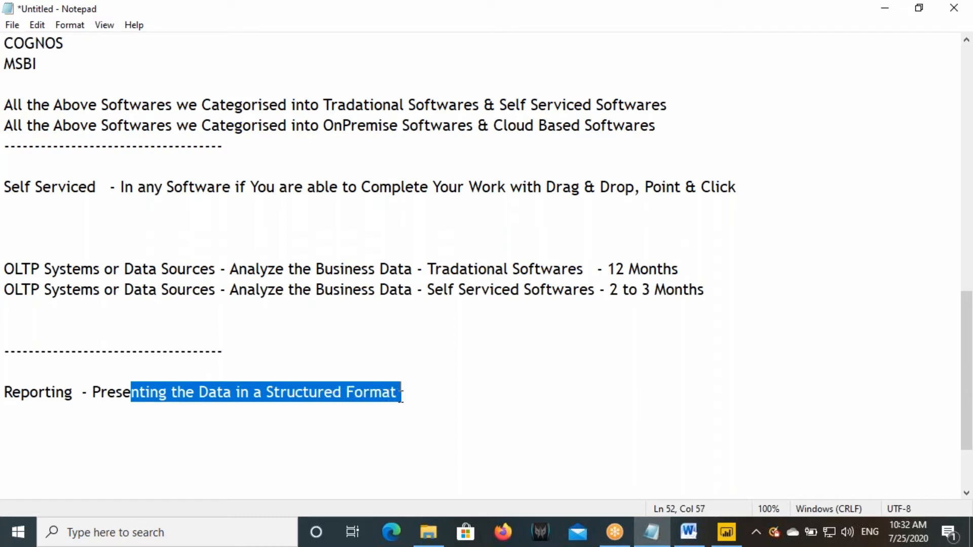
pyautogui.click(425, 399)
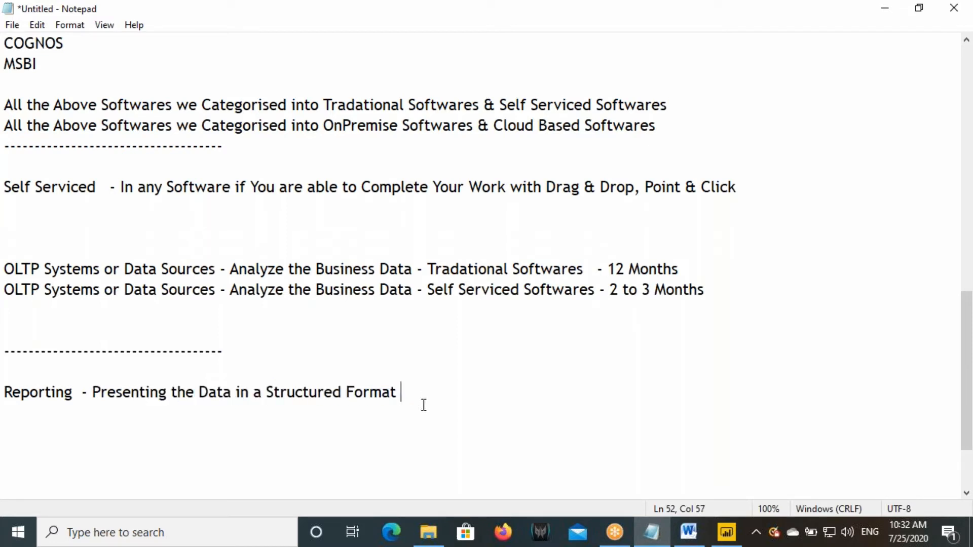
# - Add the line "Data Visualization - Presenting the Data in a Graphical Format" below the Reporting definition, separated by a blank line
pyautogui.press('Return')
pyautogui.write('Data Visu')
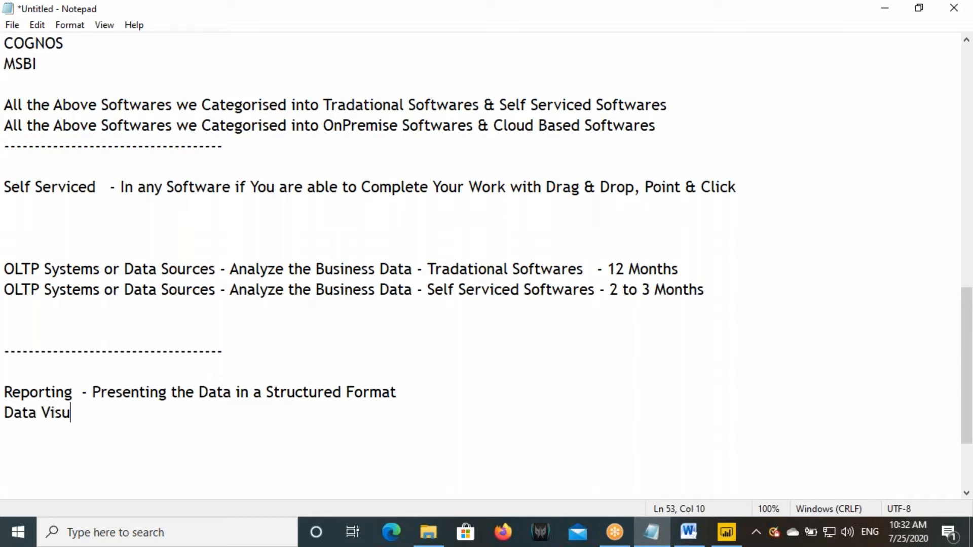
pyautogui.write('alization')
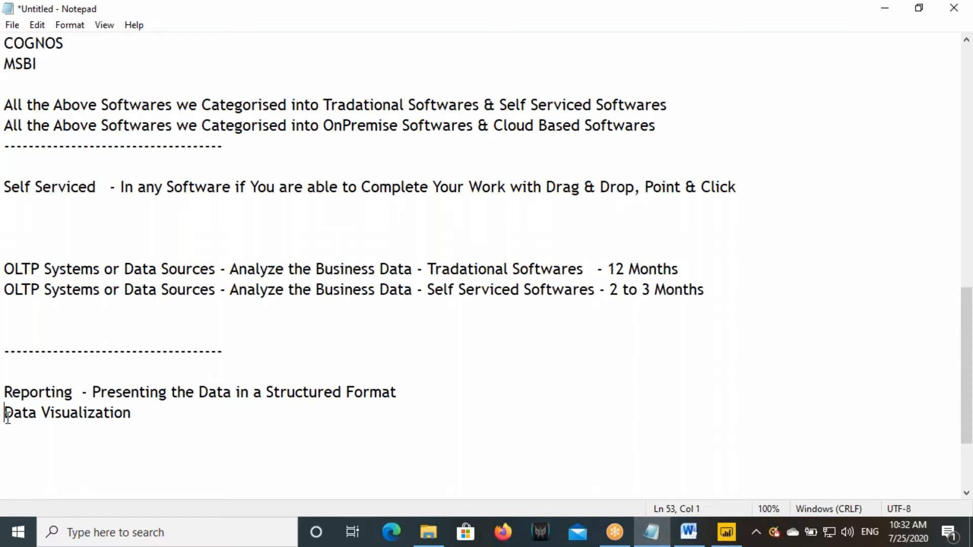
pyautogui.press('Return')
pyautogui.click(168, 434)
pyautogui.write('-')
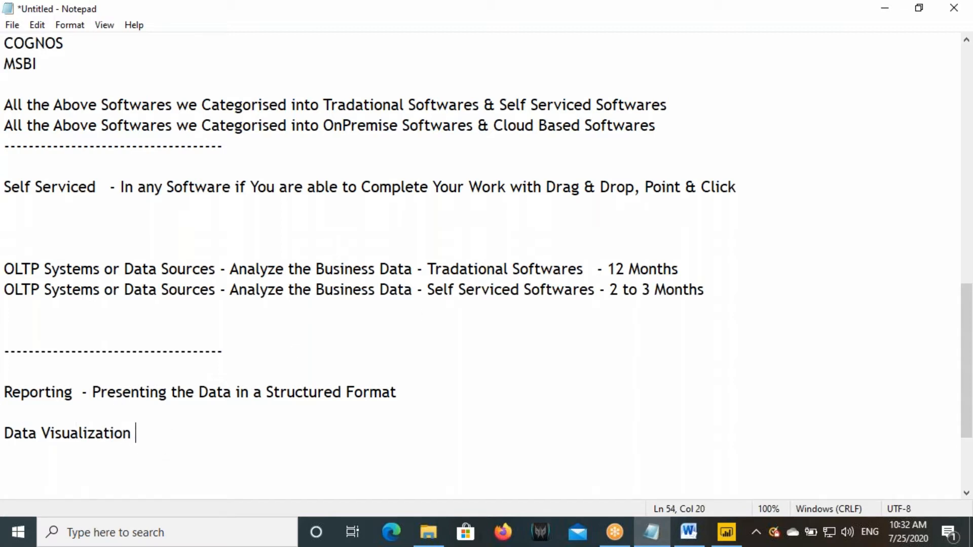
pyautogui.write(' Present')
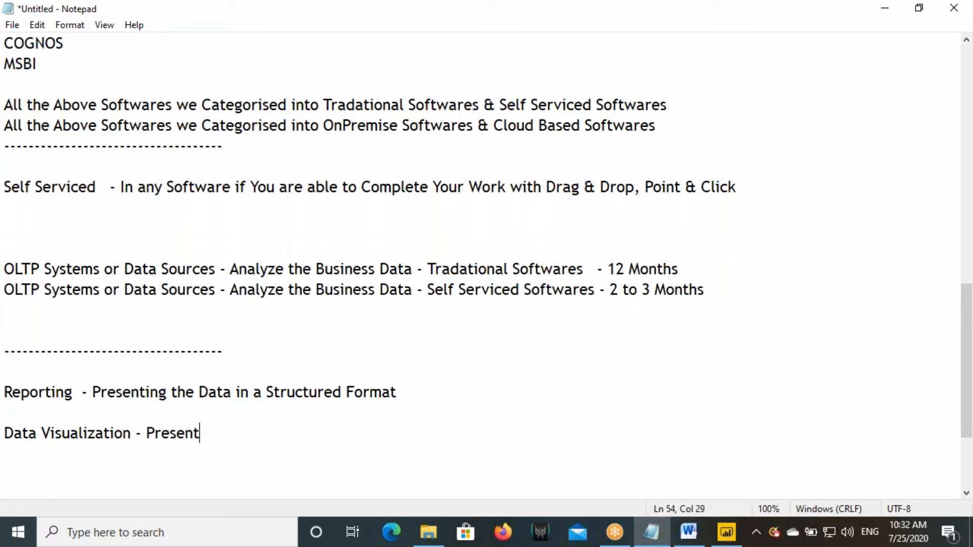
pyautogui.write('ing the Da')
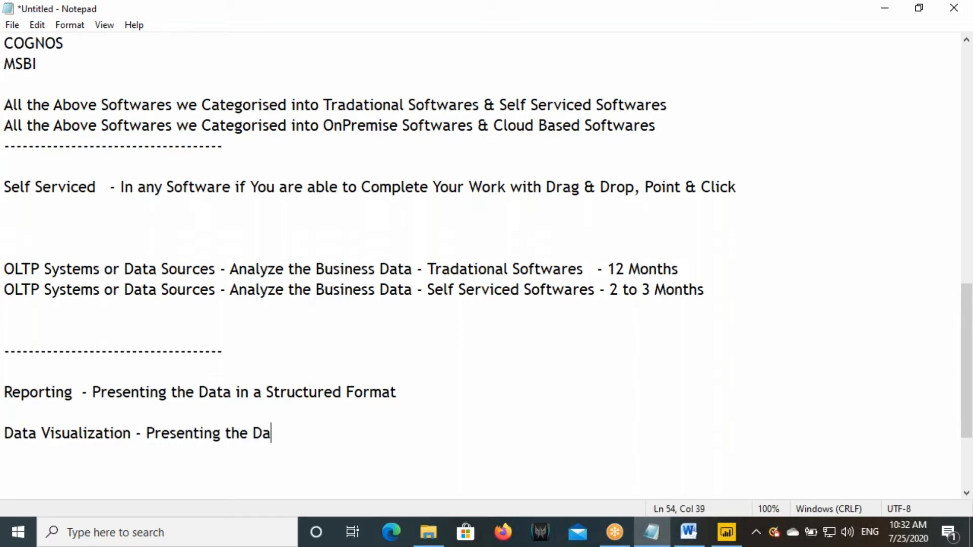
pyautogui.write('ta in a F')
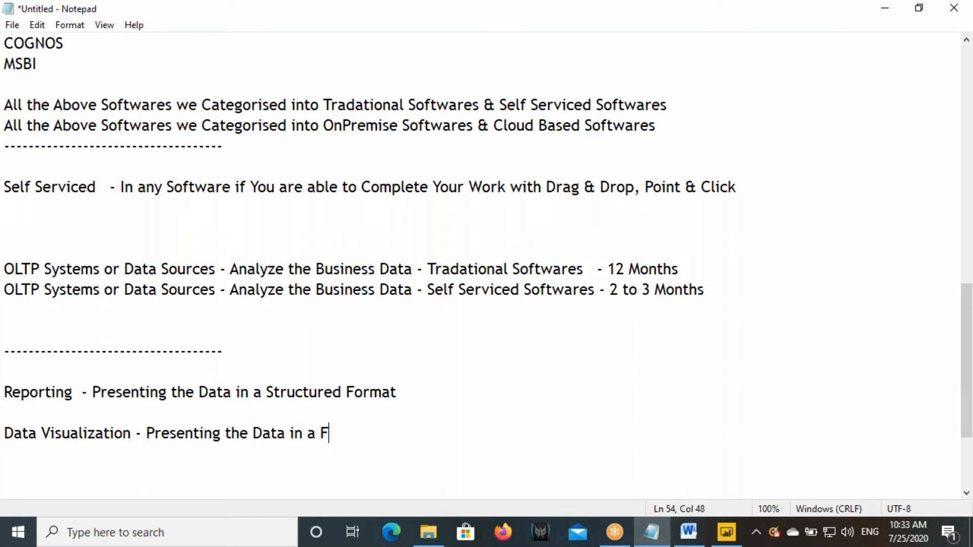
pyautogui.press('BackSpace')
pyautogui.write('Graphical Format')
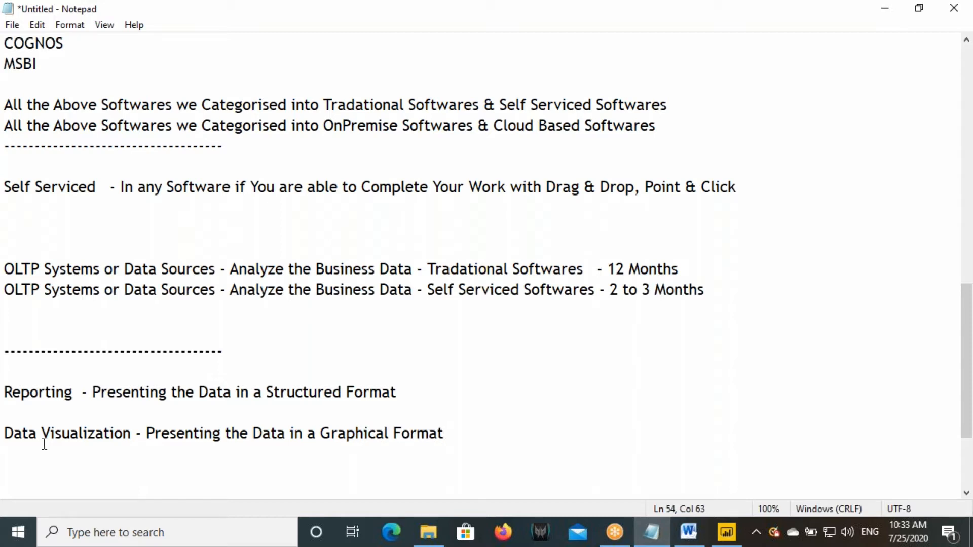
pyautogui.moveTo(13, 392); pyautogui.dragTo(86, 397)
pyautogui.moveTo(279, 392); pyautogui.dragTo(392, 404)
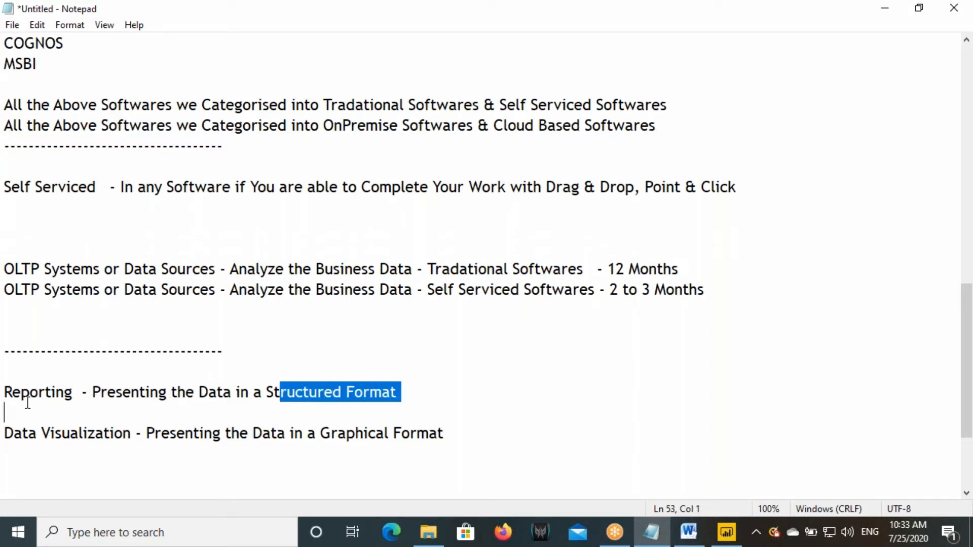
pyautogui.moveTo(26, 398); pyautogui.dragTo(57, 397)
pyautogui.moveTo(12, 434); pyautogui.dragTo(251, 436)
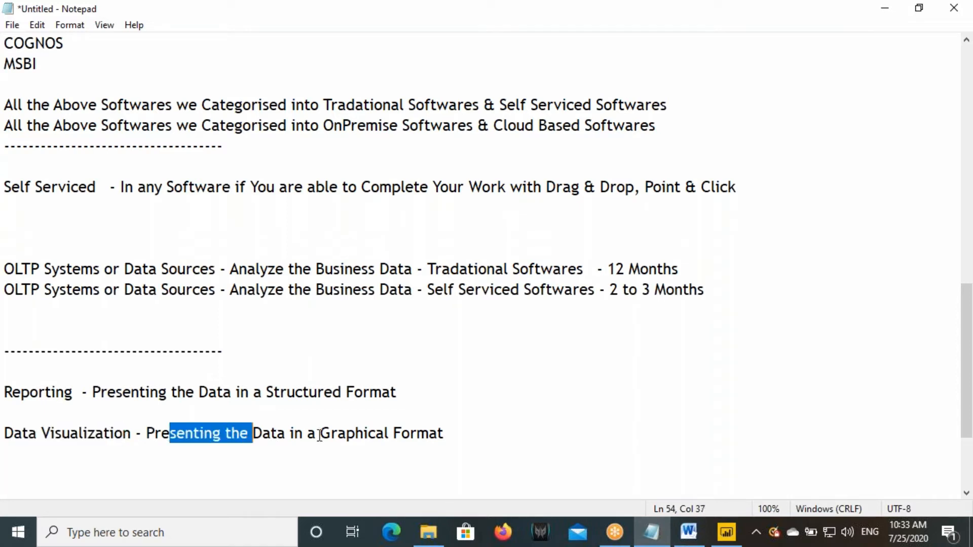
pyautogui.moveTo(319, 434); pyautogui.dragTo(410, 434)
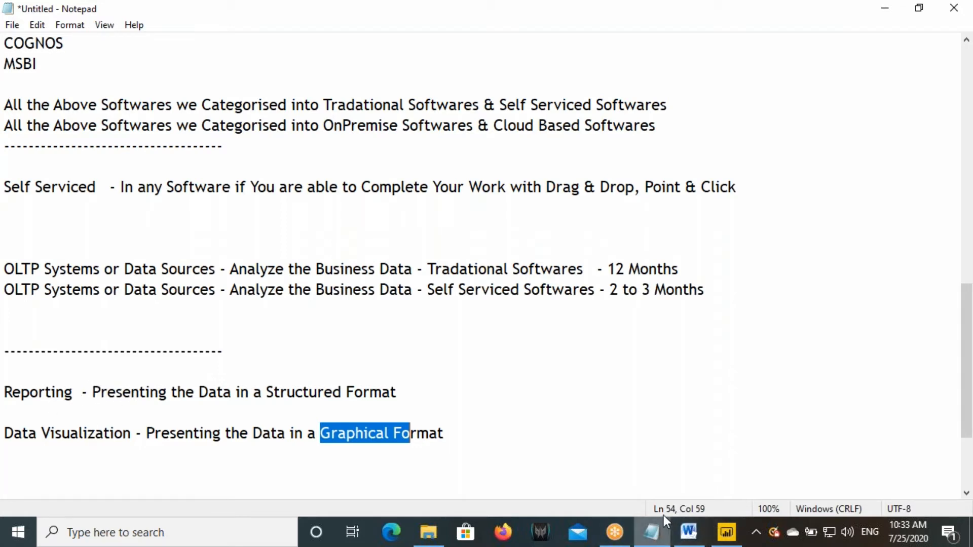
pyautogui.click(34, 394)
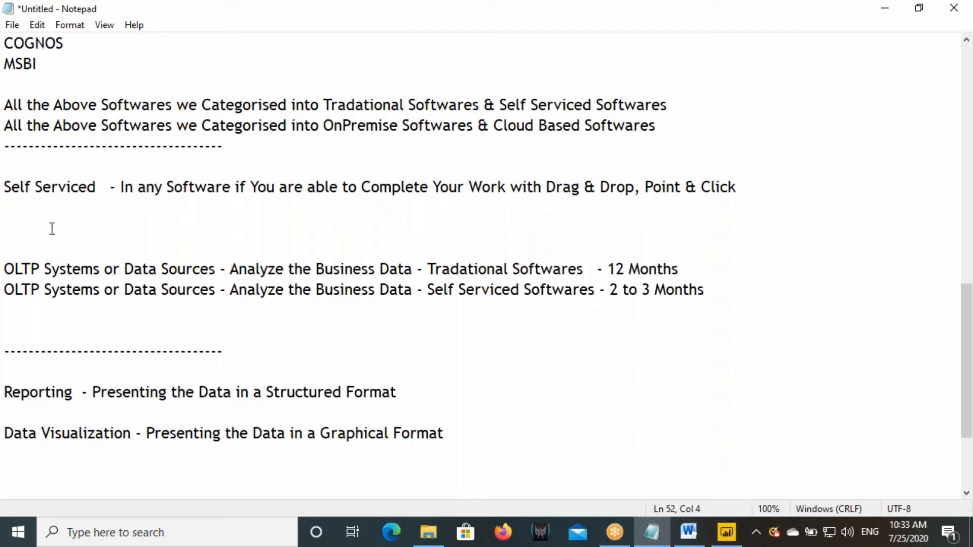
# - Copy "OLTP Systems or Data Sources - Analyze the Business Data - " into a new line below the Data Visualization definition
pyautogui.moveTo(4, 269); pyautogui.dragTo(428, 274)
pyautogui.hotkey('ctrl', 'c')
pyautogui.scroll(-2, 480, 413)
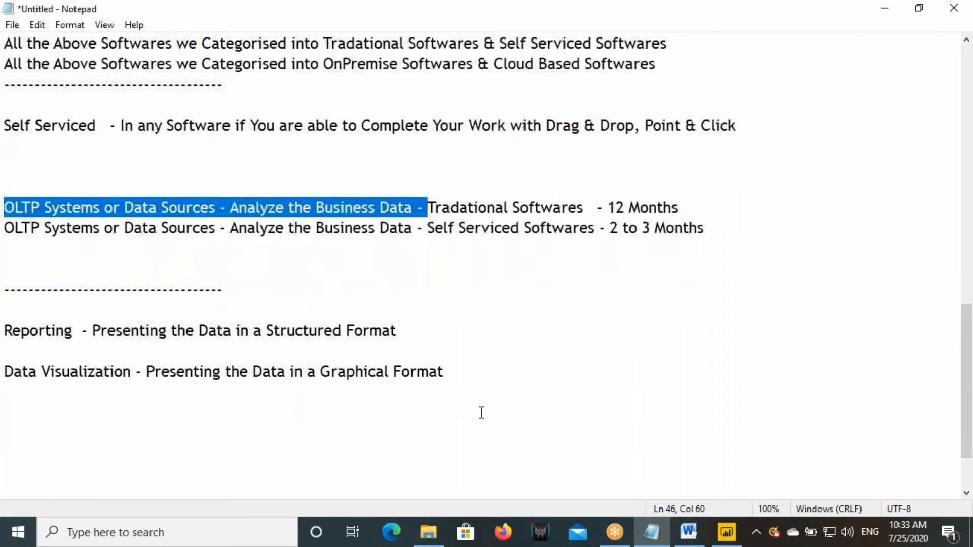
pyautogui.click(460, 309)
pyautogui.press('Return')
pyautogui.press('Return')
pyautogui.hotkey('ctrl', 'v')
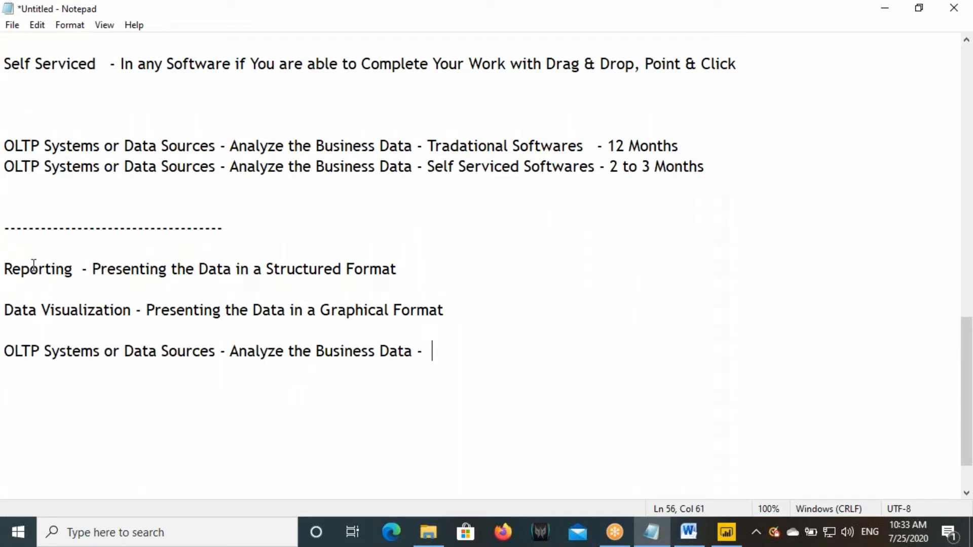
# - Complete the new OLTP line with "Structured Format - Reports - Share with Clients"
pyautogui.moveTo(7, 269); pyautogui.dragTo(74, 269)
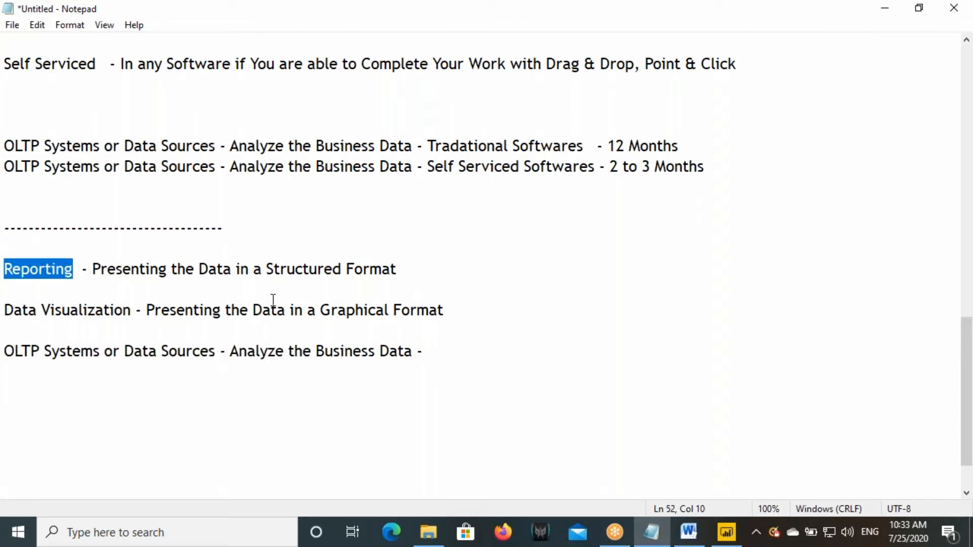
pyautogui.moveTo(267, 269); pyautogui.dragTo(403, 266)
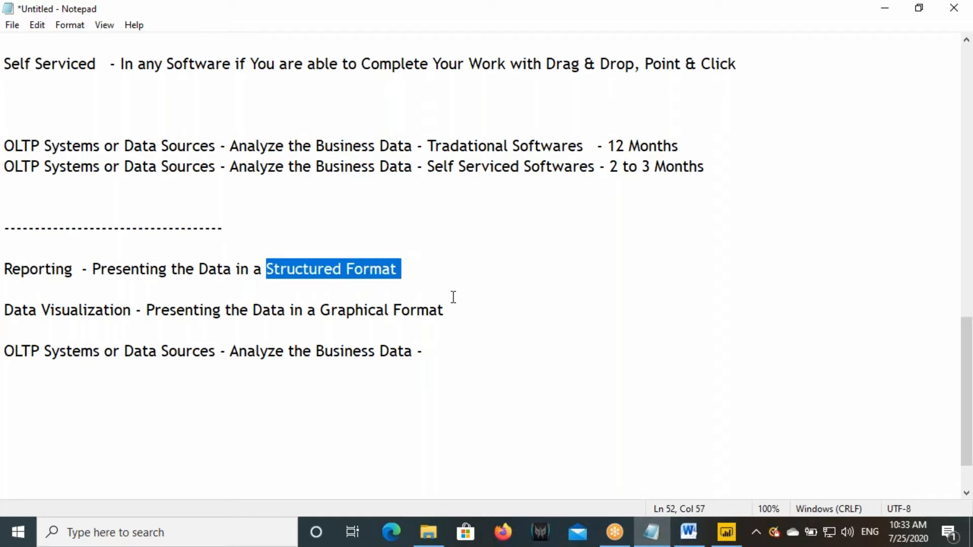
pyautogui.click(460, 347)
pyautogui.write('Structured Format')
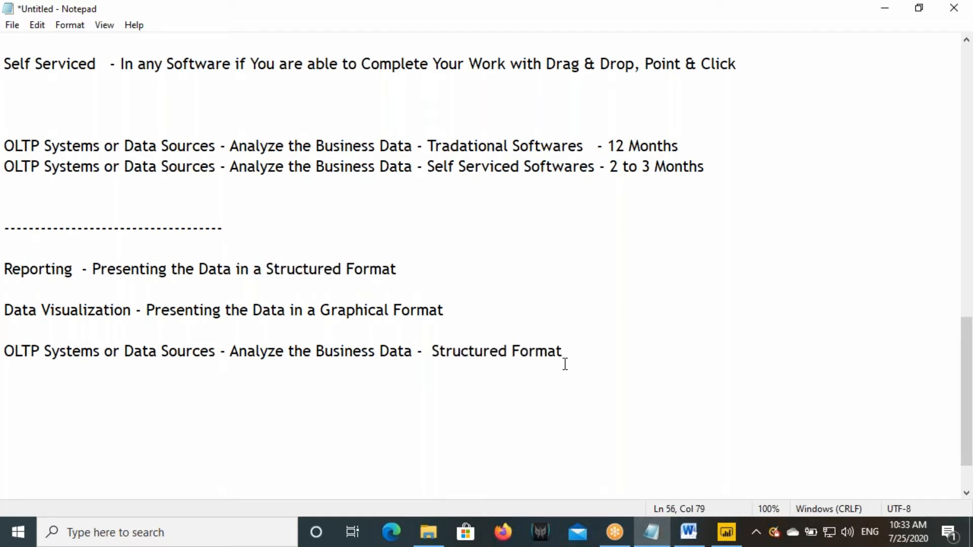
pyautogui.write('- Reports  - Share ')
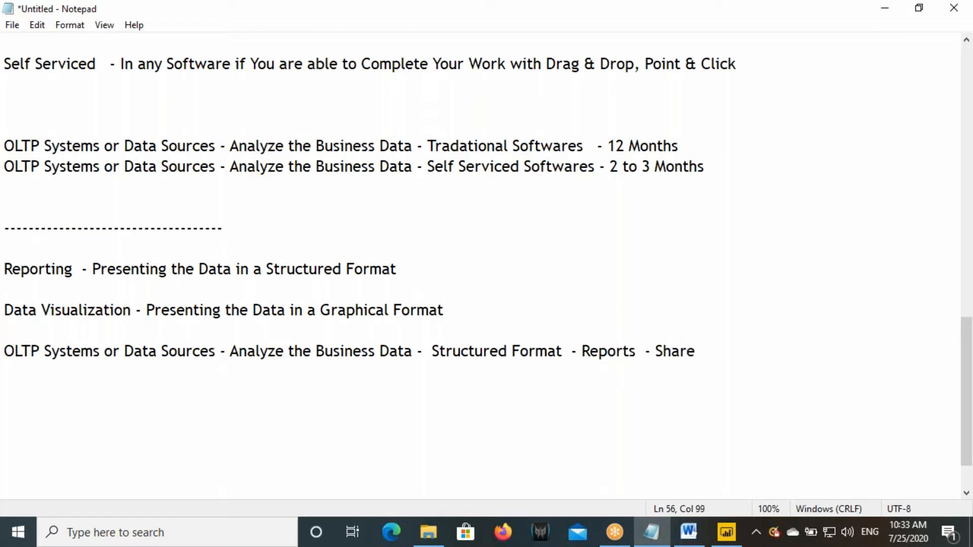
pyautogui.write('with Clients')
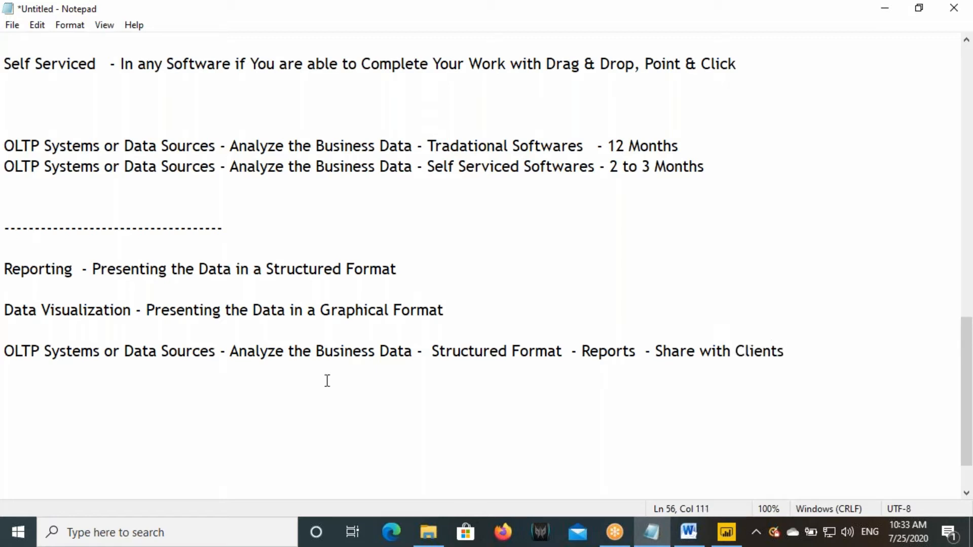
# - Start a second line directly below with the same text "OLTP Systems or Data Sources - Analyze the Business Data -"
pyautogui.moveTo(4, 350); pyautogui.dragTo(420, 353)
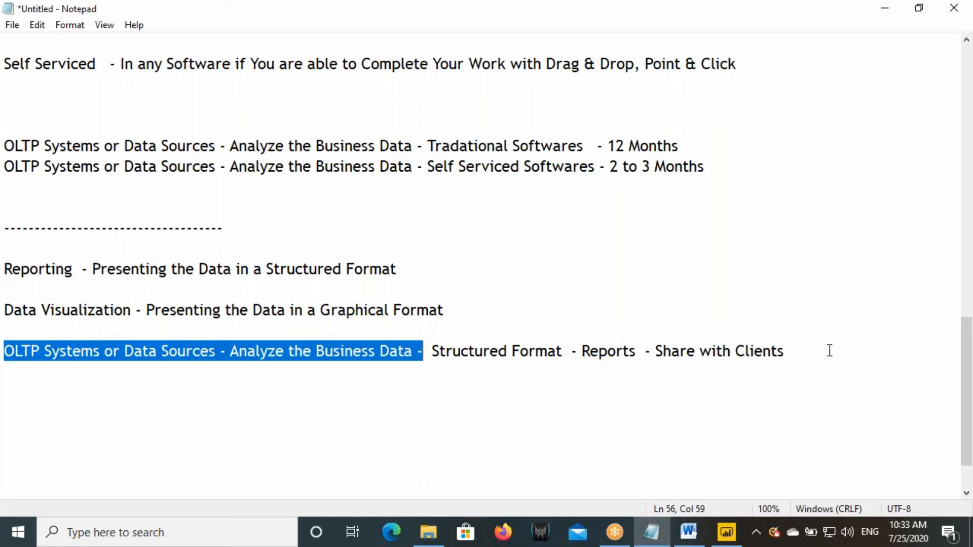
pyautogui.click(806, 354)
pyautogui.press('Return')
pyautogui.hotkey('ctrl', 'v')
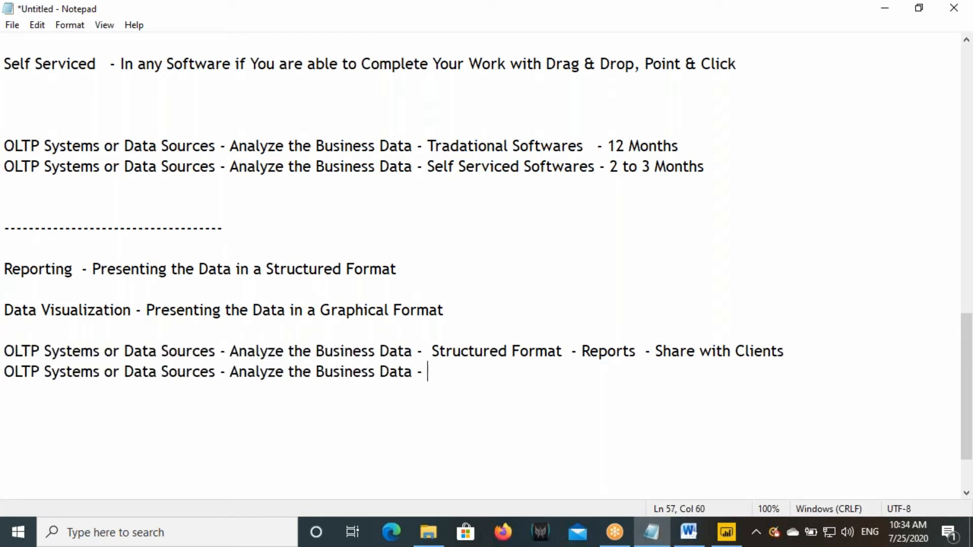
# - Continue the second OLTP line with "Graphical Format", copied from the Data Visualization definition, followed by "- Visual -"
pyautogui.moveTo(489, 352); pyautogui.dragTo(540, 351)
pyautogui.moveTo(322, 318); pyautogui.dragTo(446, 317)
pyautogui.hotkey('ctrl', 'c')
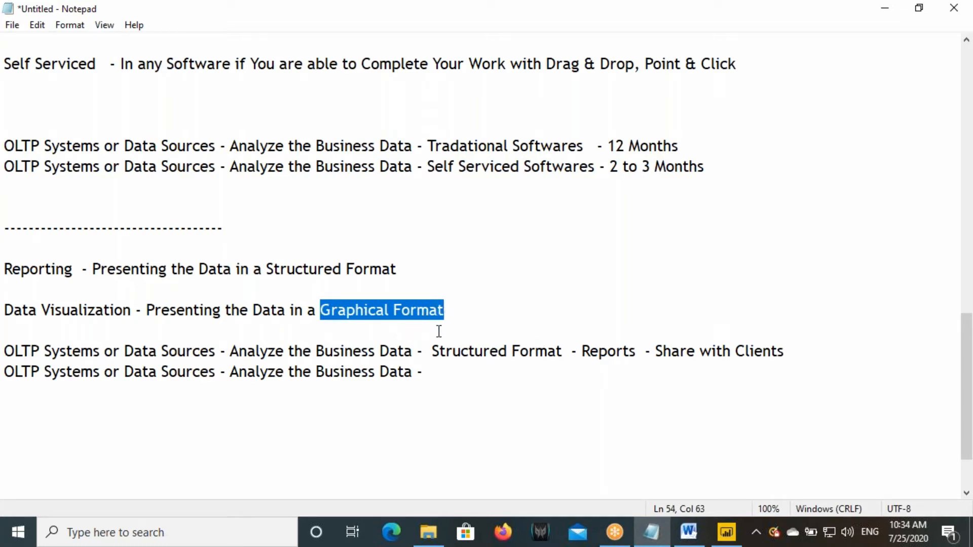
pyautogui.click(446, 369)
pyautogui.hotkey('ctrl', 'v')
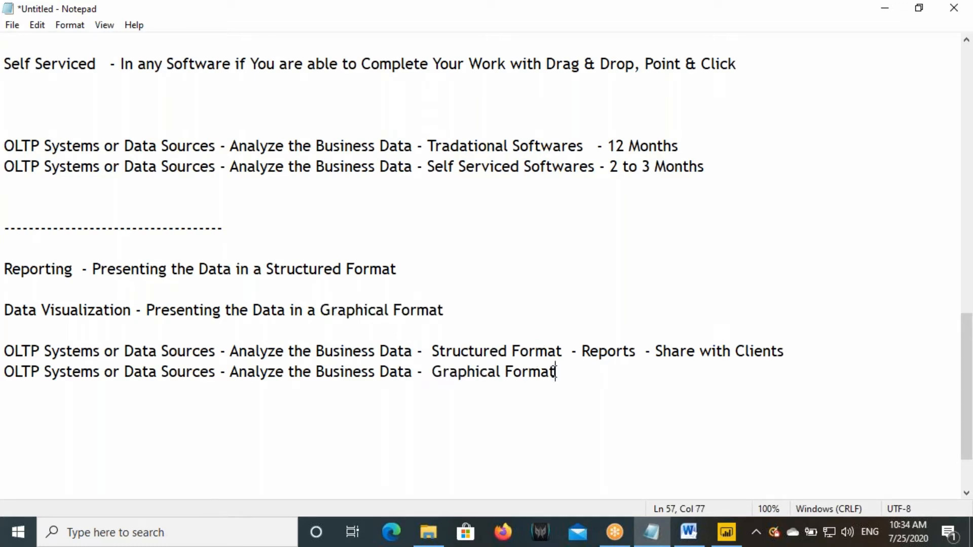
pyautogui.write('- ')
pyautogui.write('Visuals')
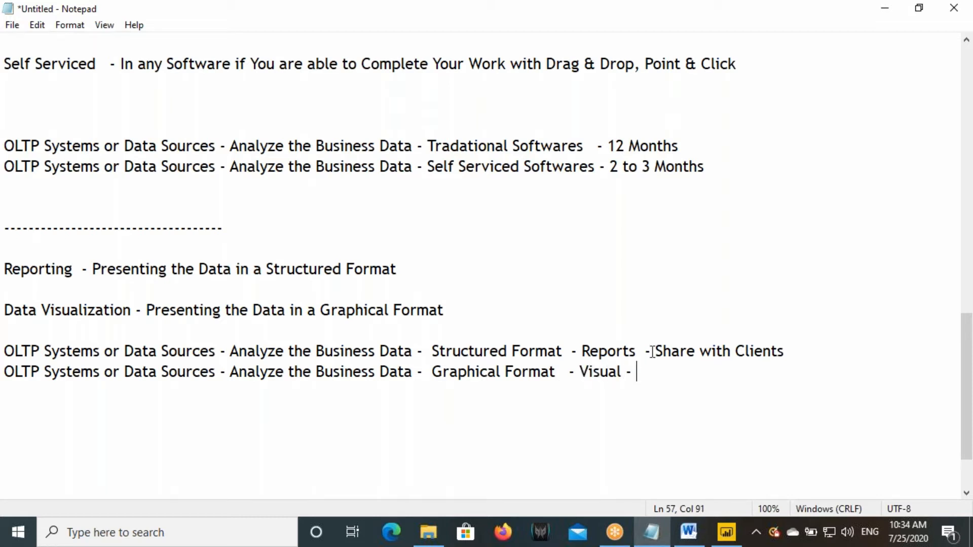
# - Finish the second OLTP line with "Share with Clients" copied from the line above, and change "Visual" to "Visuals"
pyautogui.moveTo(654, 351); pyautogui.dragTo(790, 351)
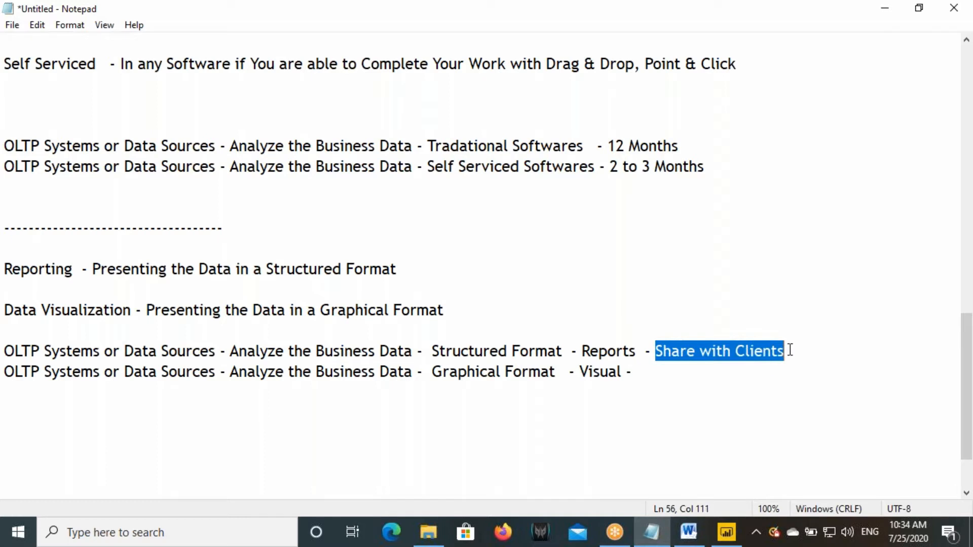
pyautogui.hotkey('ctrl', 'c')
pyautogui.click(674, 375)
pyautogui.hotkey('ctrl', 'v')
pyautogui.click(623, 375)
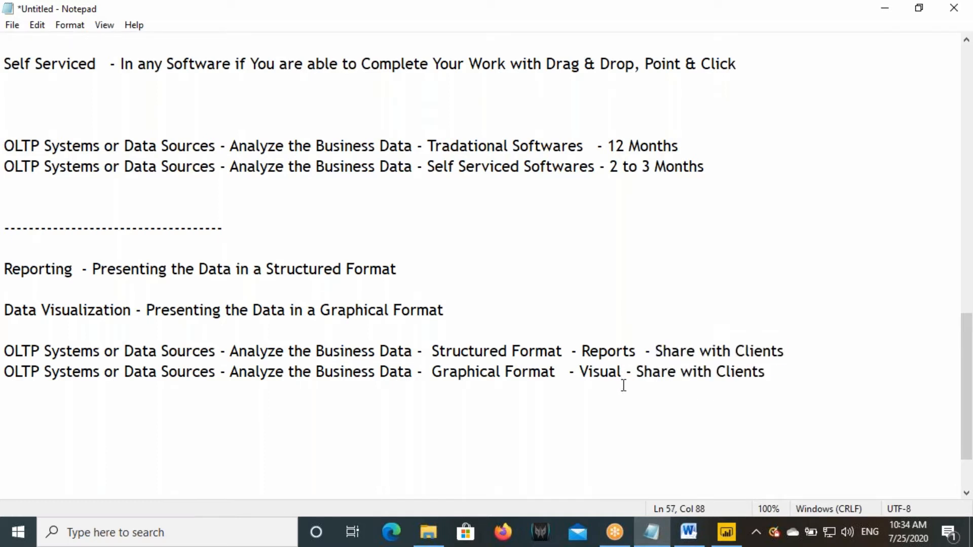
pyautogui.write('s')
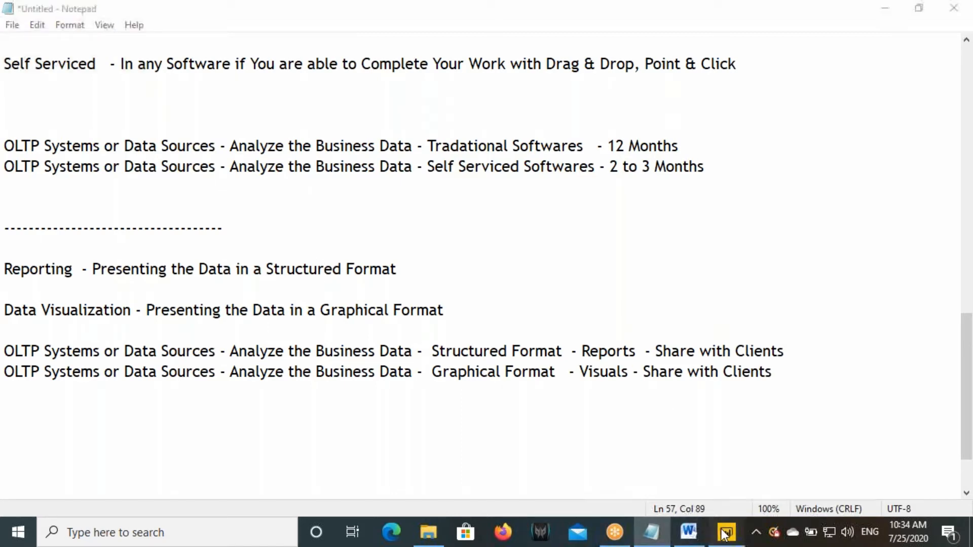
# - Switch to Power BI Desktop's report view and load the Orders table from the Excel workbook Sample - Superstore.xlsx in the Source Files folder
pyautogui.click(726, 532)
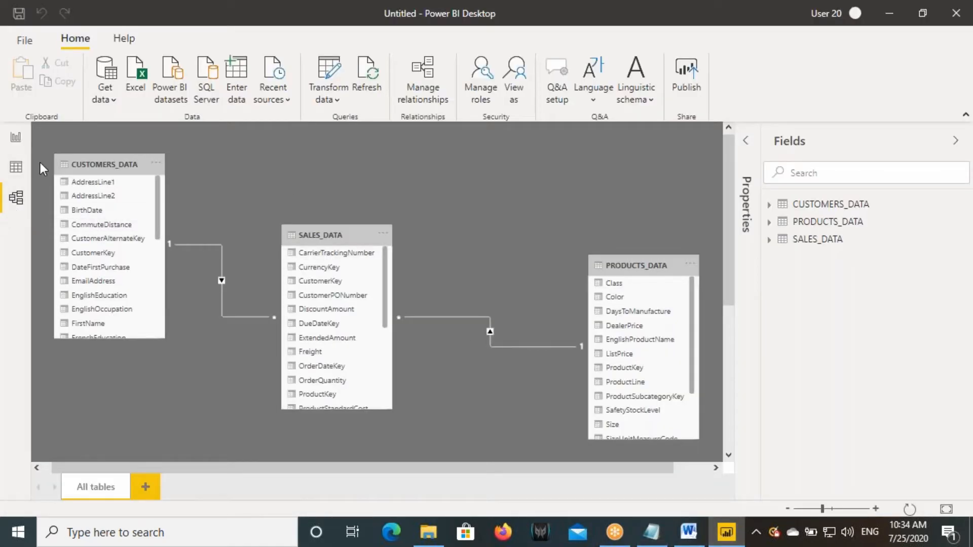
pyautogui.click(16, 137)
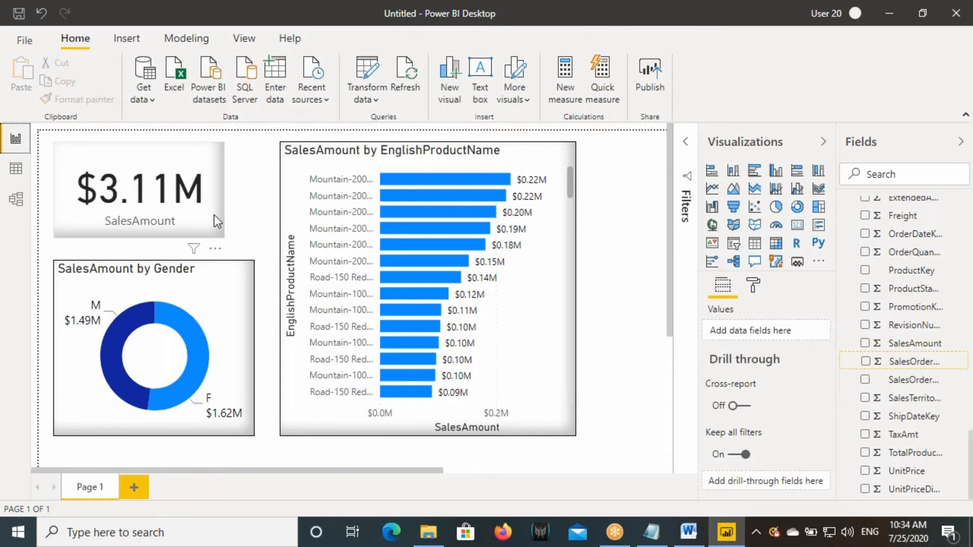
pyautogui.click(153, 104)
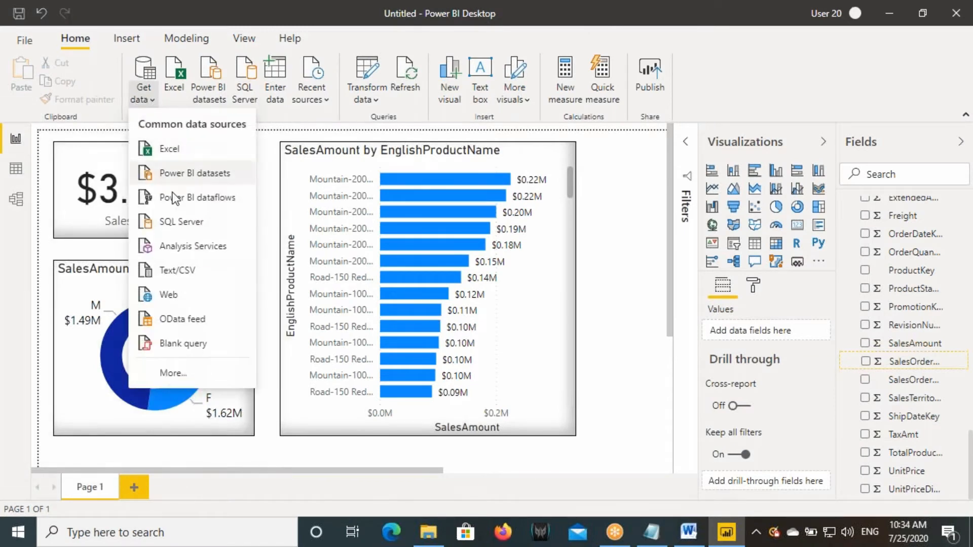
pyautogui.click(175, 154)
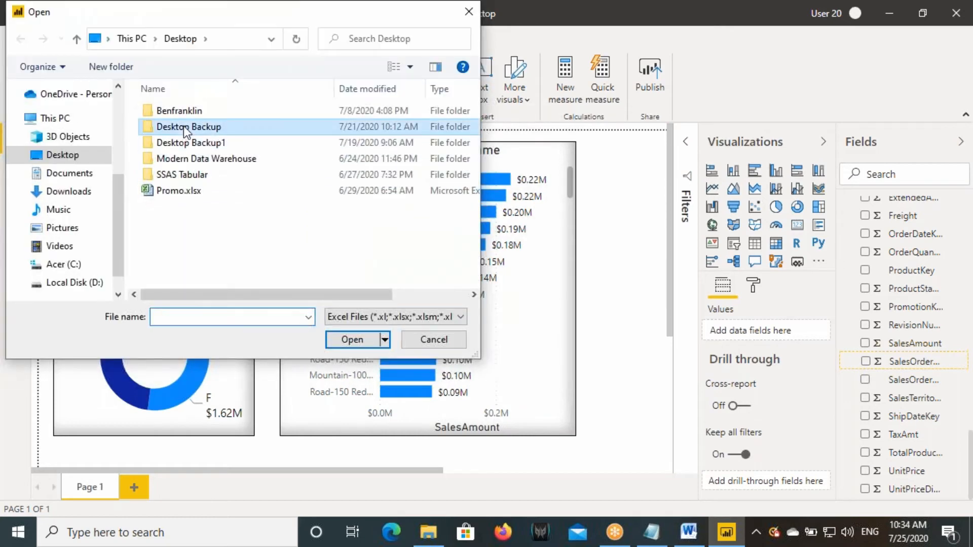
pyautogui.doubleClick(183, 126)
pyautogui.doubleClick(191, 159)
pyautogui.click(200, 143)
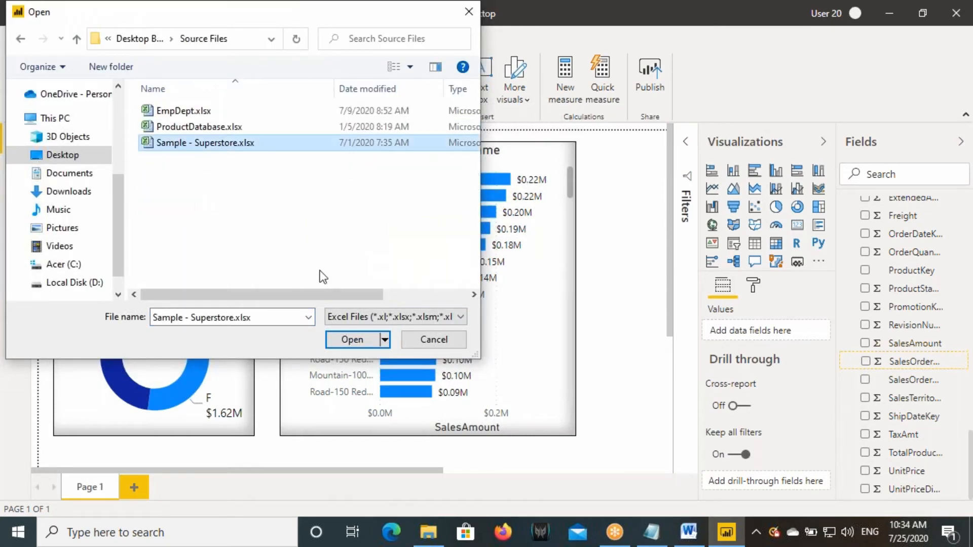
pyautogui.click(361, 336)
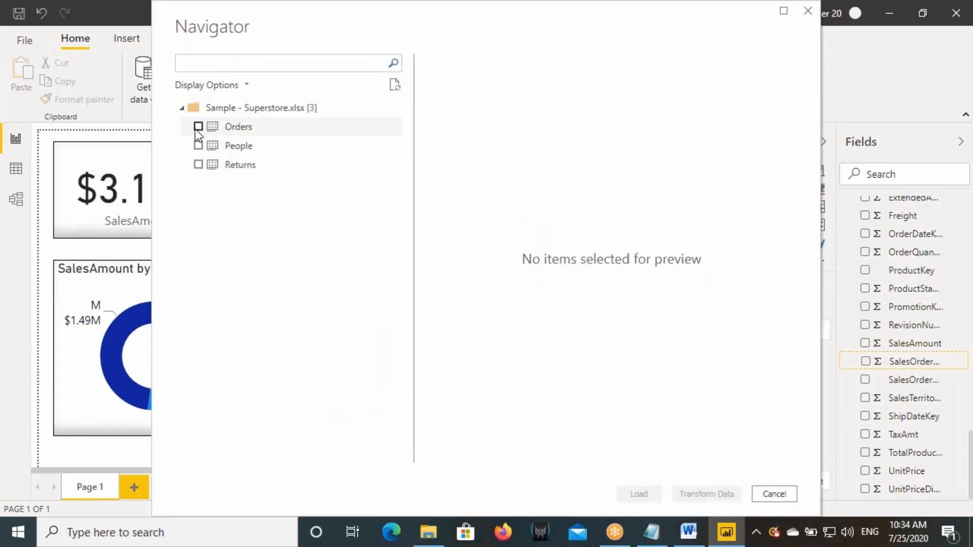
pyautogui.click(198, 126)
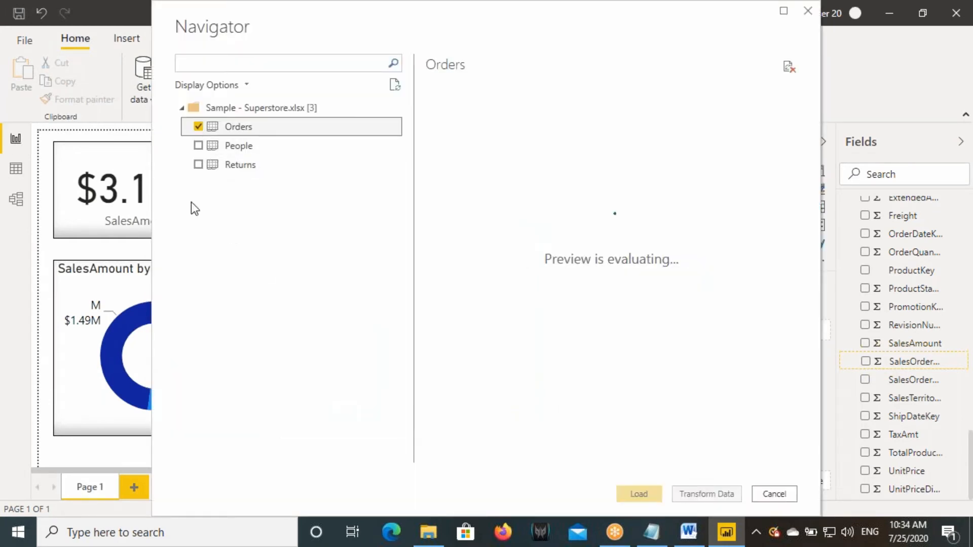
pyautogui.click(648, 499)
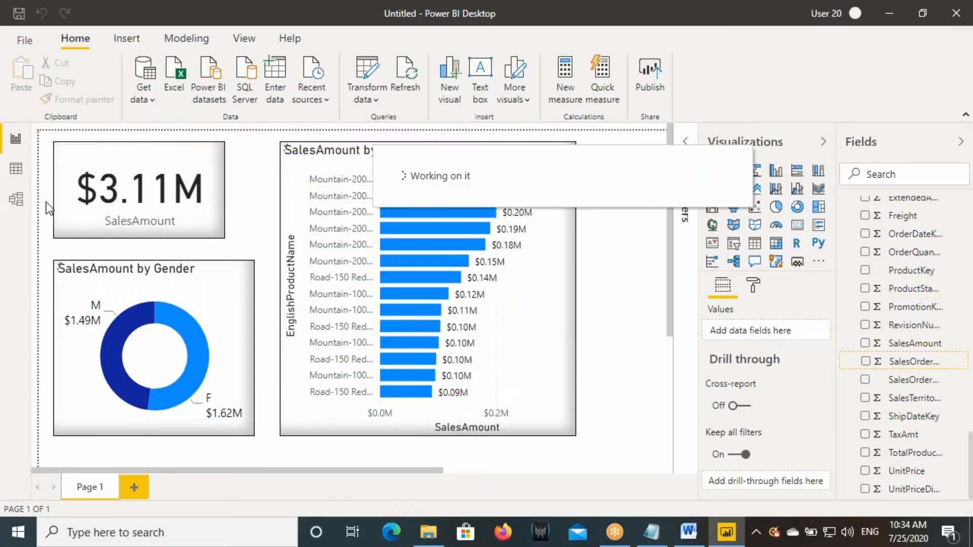
# - Show the Orders table in data view and examine the values of its Sales column
pyautogui.click(17, 170)
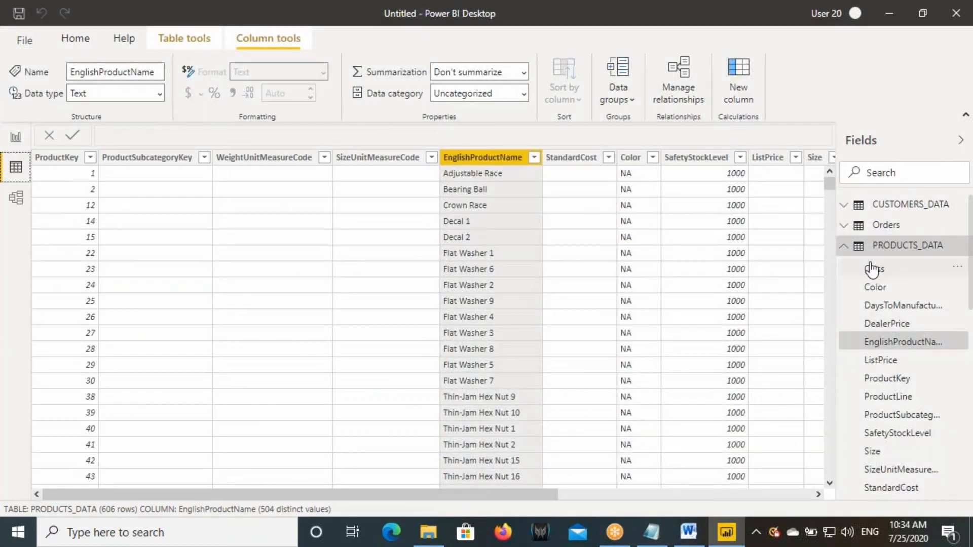
pyautogui.click(884, 247)
pyautogui.click(886, 225)
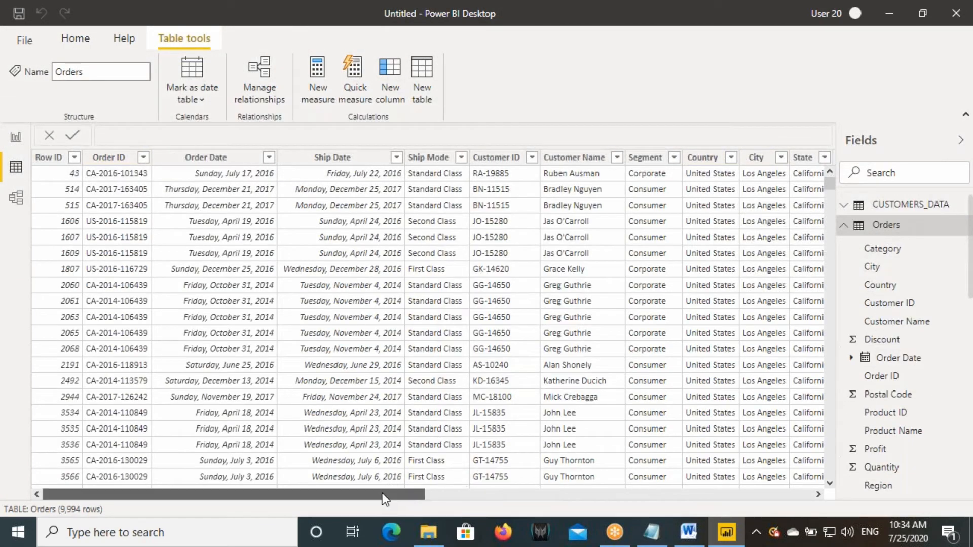
pyautogui.moveTo(382, 494); pyautogui.dragTo(762, 479)
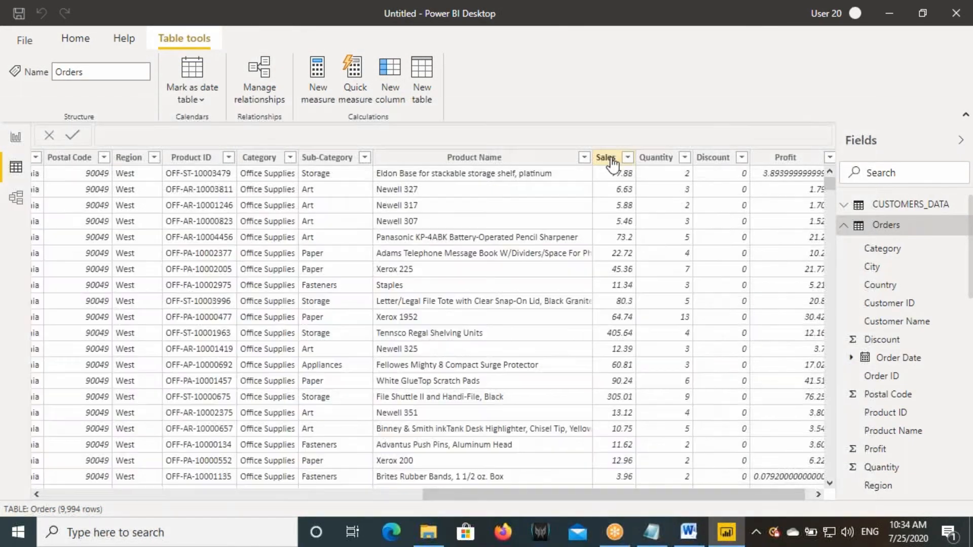
pyautogui.click(609, 160)
pyautogui.click(628, 157)
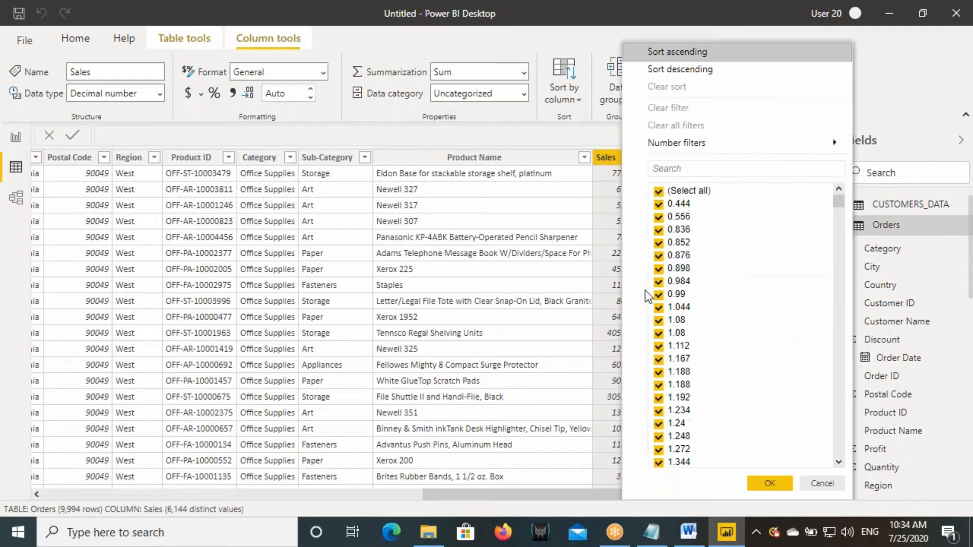
pyautogui.click(821, 483)
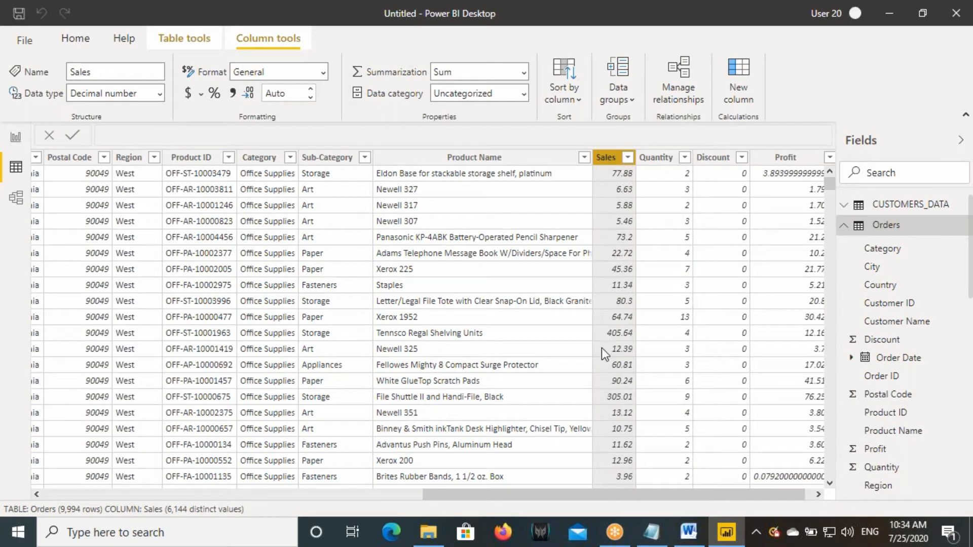
# - Add a new page to the report and display it at actual size
pyautogui.click(15, 136)
pyautogui.click(138, 488)
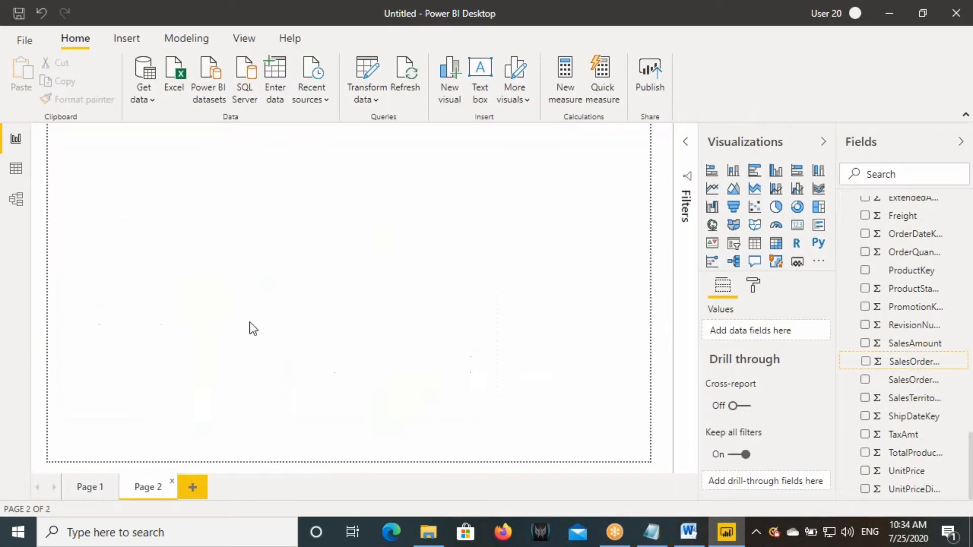
pyautogui.click(396, 94)
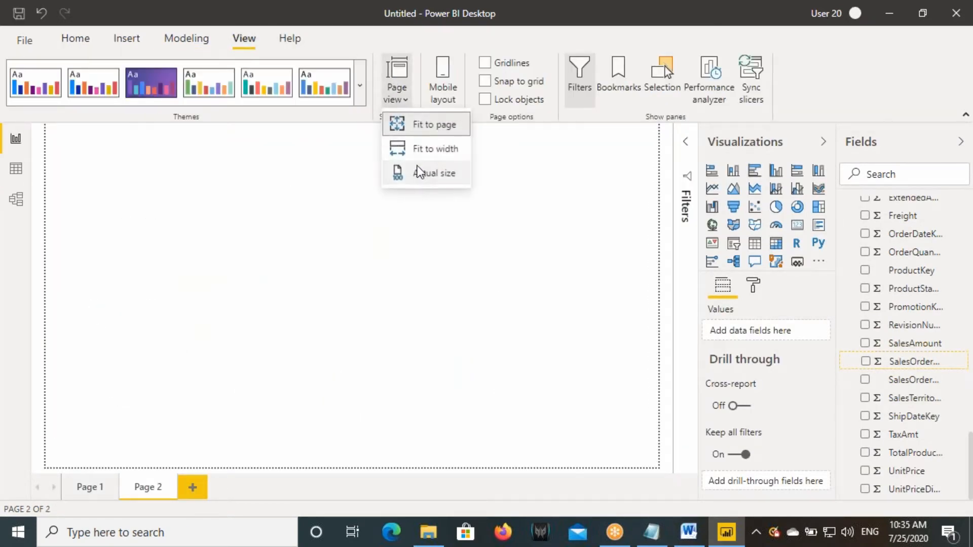
pyautogui.click(419, 167)
# - Add an empty card visual to the new page, make it smaller, and place it near the top of the page
pyautogui.click(797, 224)
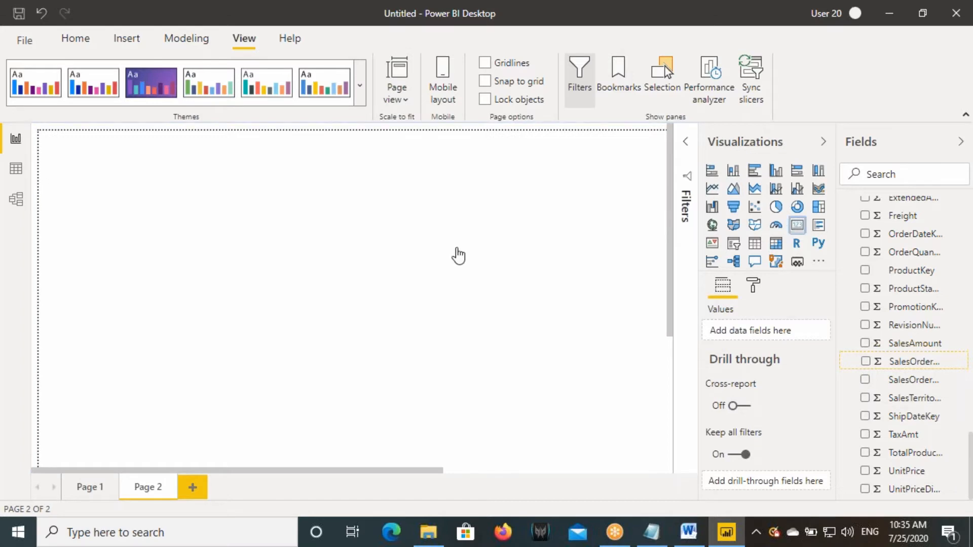
pyautogui.moveTo(418, 356); pyautogui.dragTo(381, 254)
pyautogui.moveTo(312, 218); pyautogui.dragTo(362, 219)
# - Collapse the SALES_DATA, PRODUCTS_DATA and CUSTOMERS_DATA tables in the field list
pyautogui.scroll(5, 846, 294)
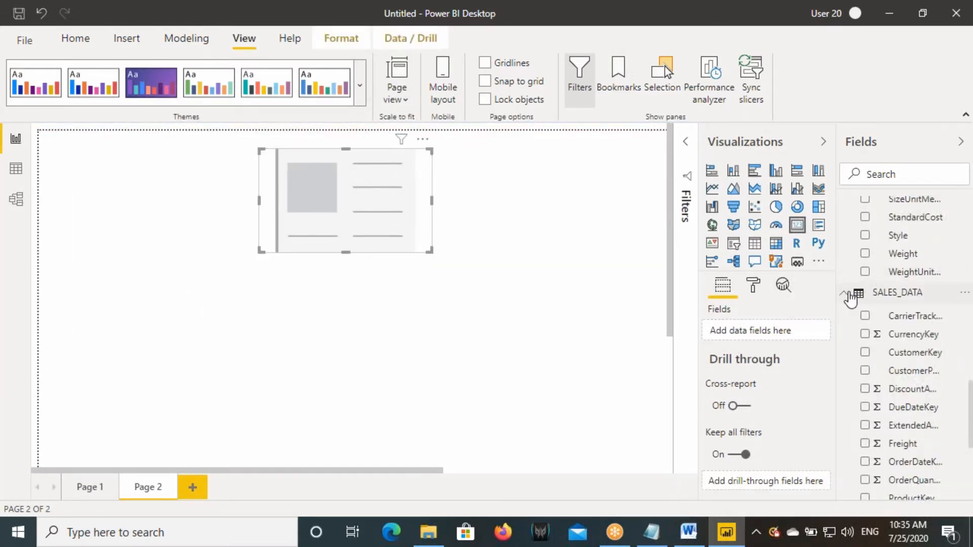
pyautogui.click(846, 290)
pyautogui.scroll(5, 844, 306)
pyautogui.click(843, 304)
pyautogui.scroll(6, 852, 253)
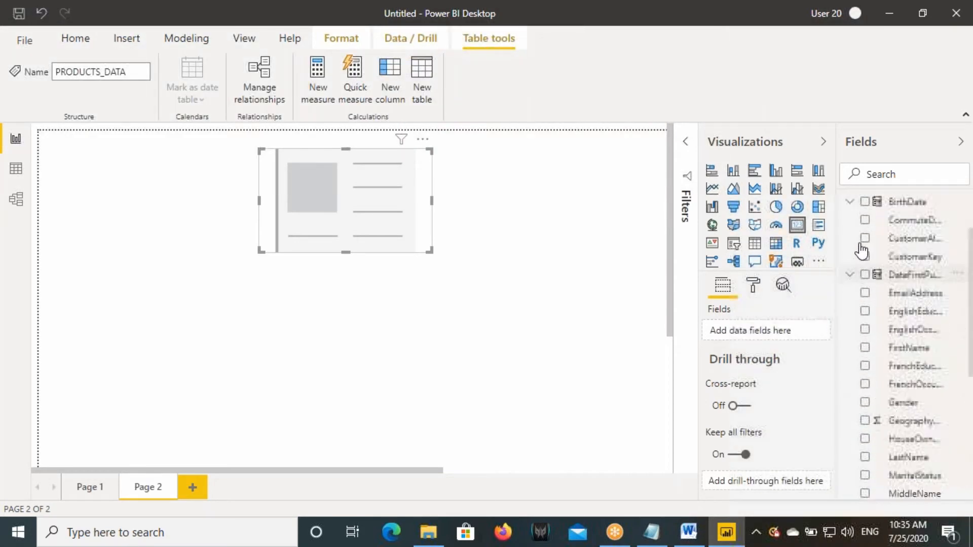
pyautogui.click(846, 206)
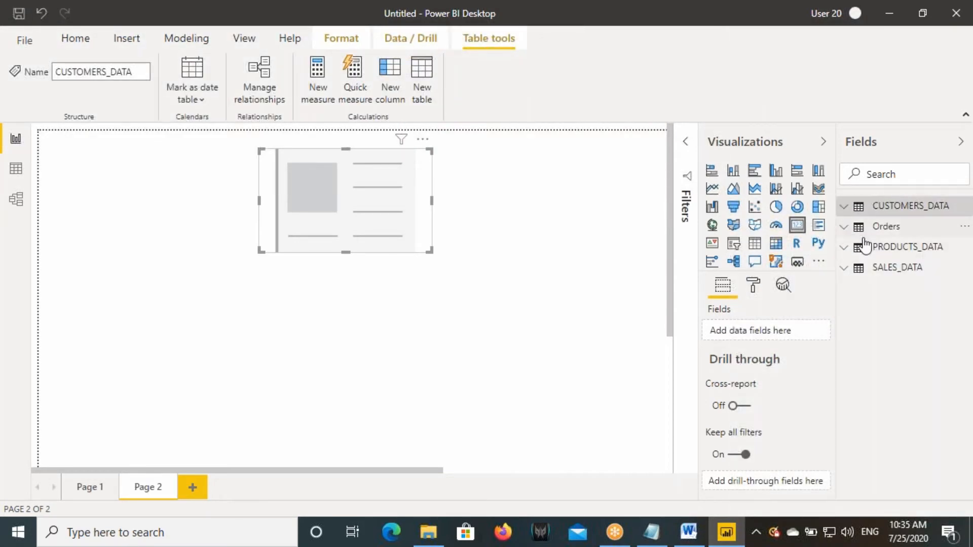
# - Put the Sales field from the Orders table into the card and reduce the card's size slightly
pyautogui.click(856, 226)
pyautogui.scroll(-1, 905, 406)
pyautogui.scroll(-3, 905, 405)
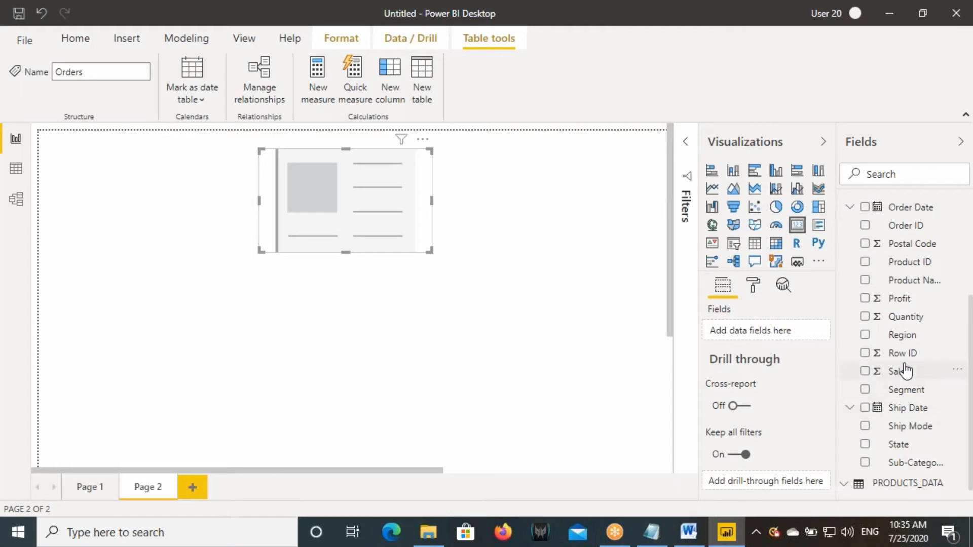
pyautogui.moveTo(905, 371); pyautogui.dragTo(382, 203)
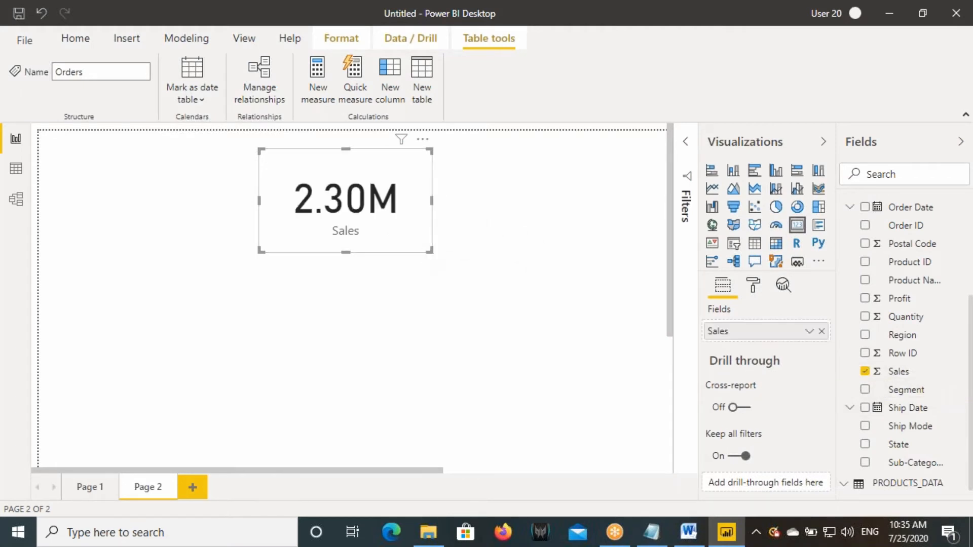
pyautogui.moveTo(421, 247); pyautogui.dragTo(413, 230)
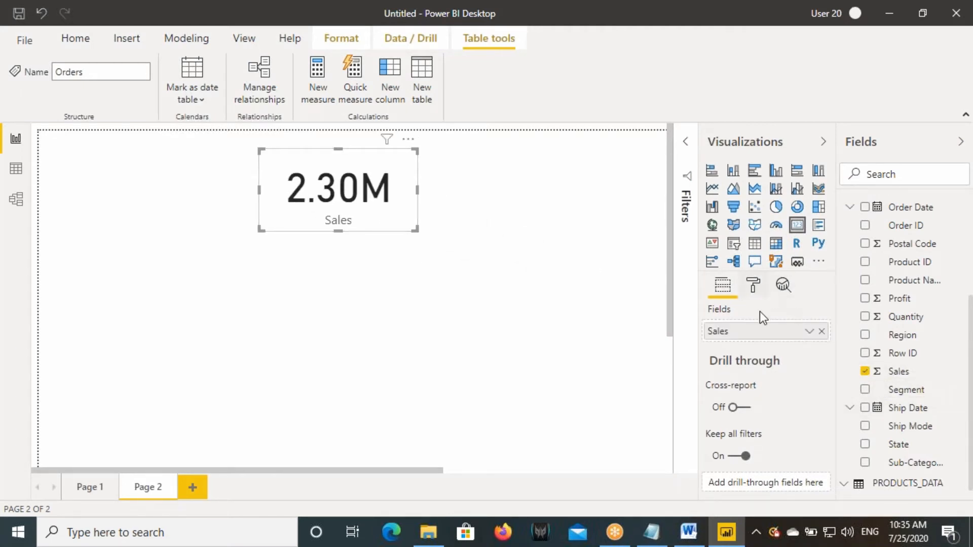
# - Turn on the Sales card's border and give it a grey theme colour
pyautogui.click(753, 285)
pyautogui.scroll(-3, 801, 441)
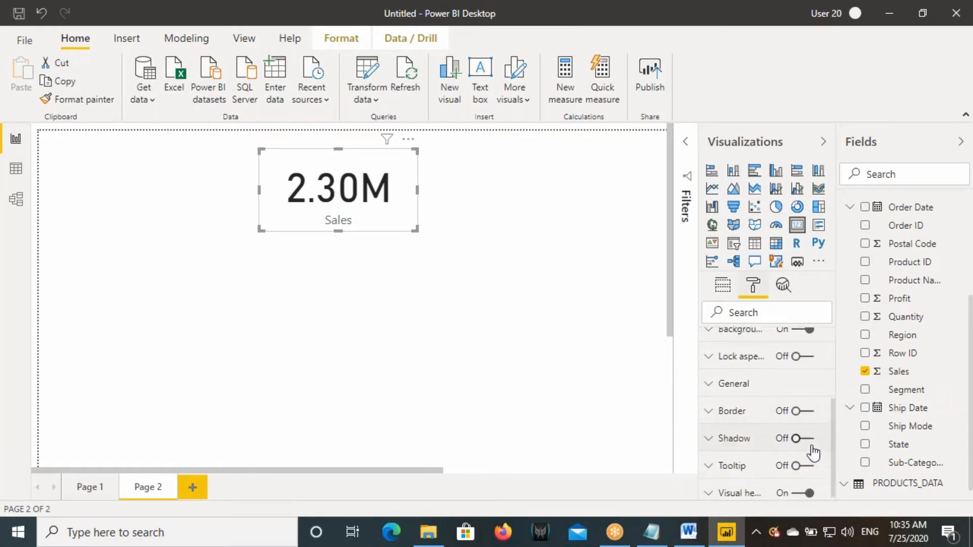
pyautogui.click(809, 407)
pyautogui.click(733, 452)
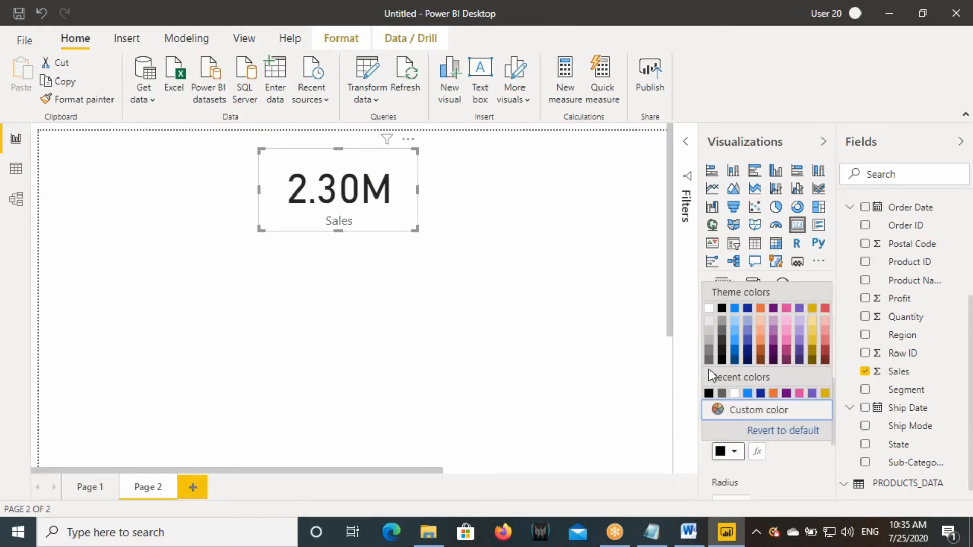
pyautogui.click(713, 343)
pyautogui.click(728, 405)
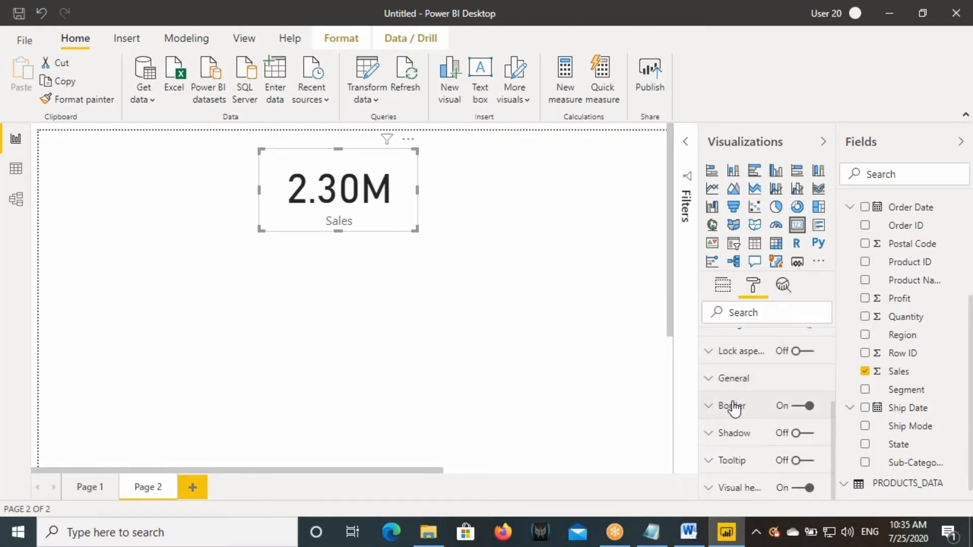
# - Turn on the Sales card's shadow and set the shadow position to Inside
pyautogui.click(799, 435)
pyautogui.click(744, 435)
pyautogui.click(735, 480)
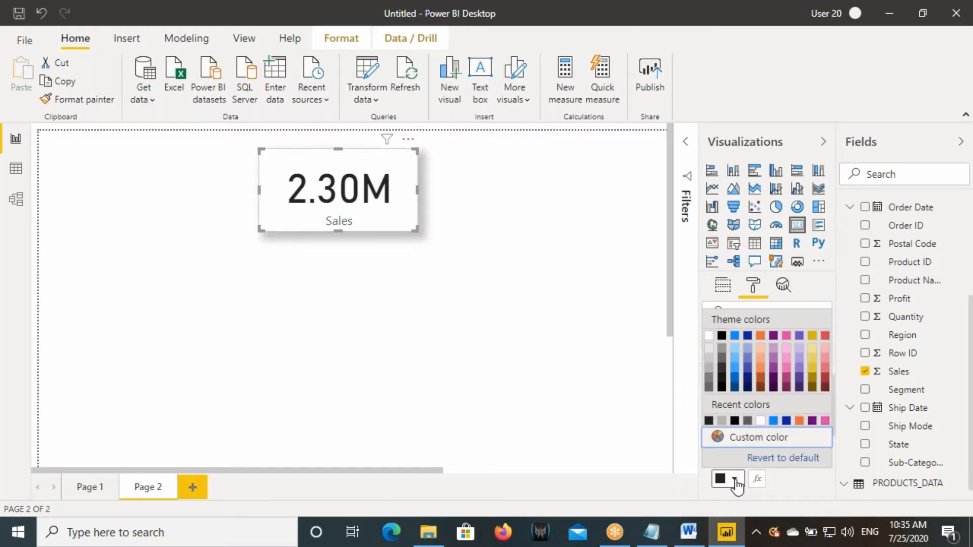
pyautogui.click(736, 484)
pyautogui.scroll(-3, 770, 473)
pyautogui.click(745, 375)
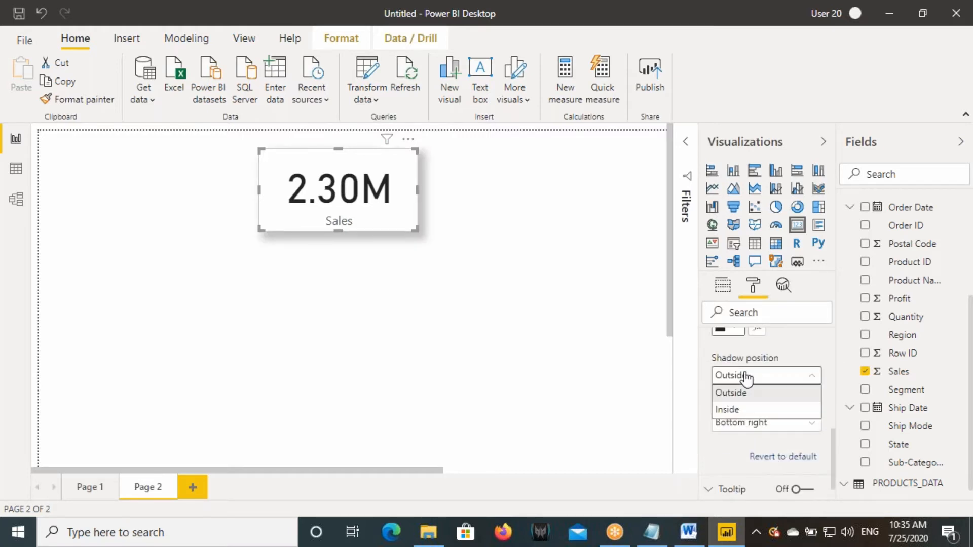
pyautogui.click(730, 410)
pyautogui.click(327, 337)
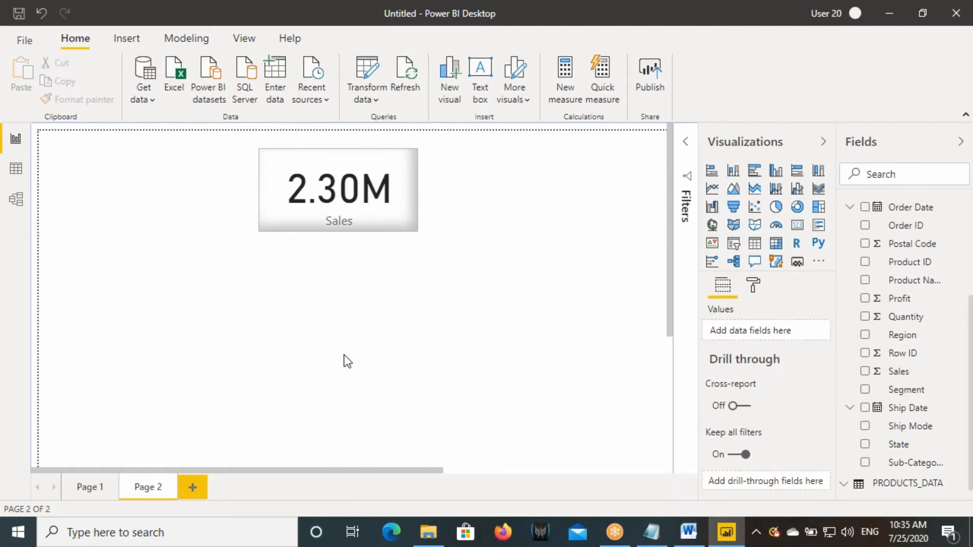
# - Show the Orders table in data view and list the Sub-Category column's distinct values through its filter
pyautogui.click(16, 168)
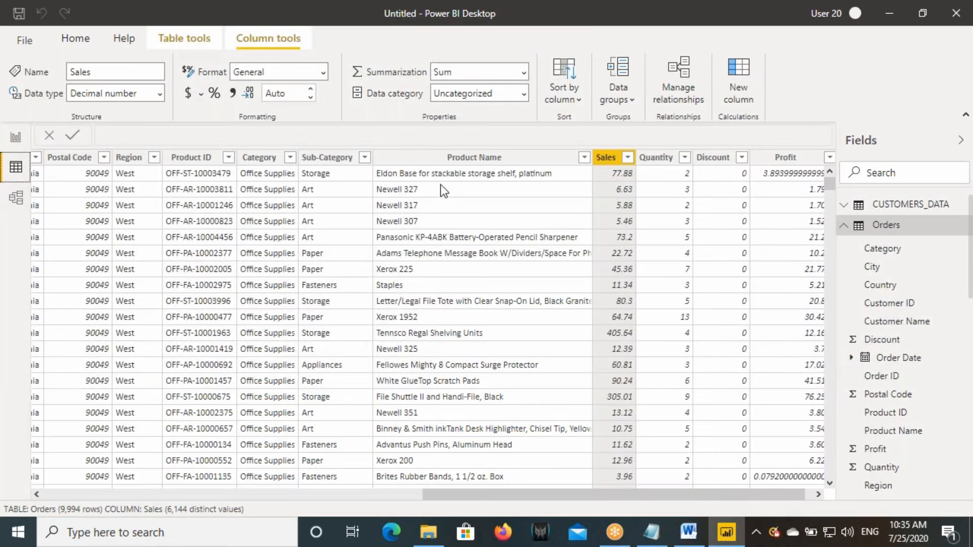
pyautogui.click(321, 157)
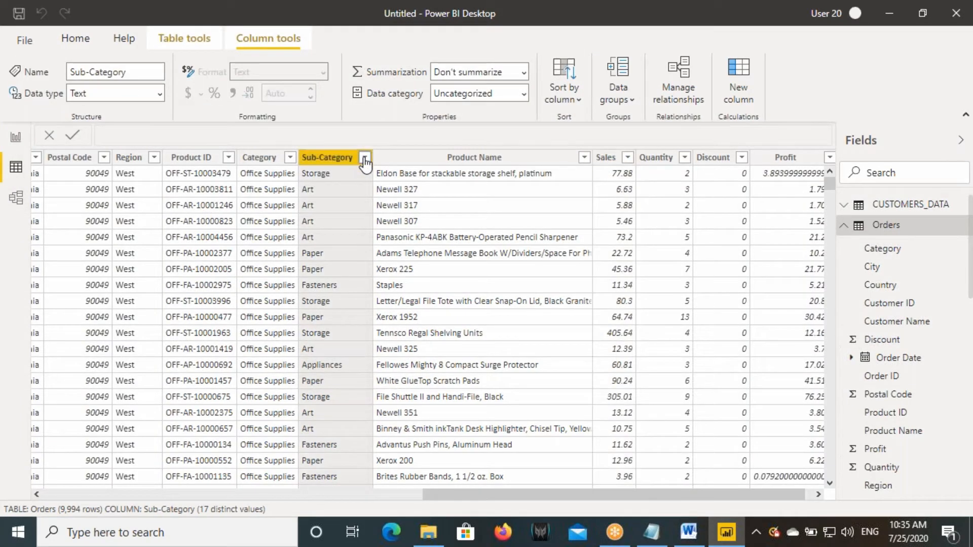
pyautogui.click(365, 157)
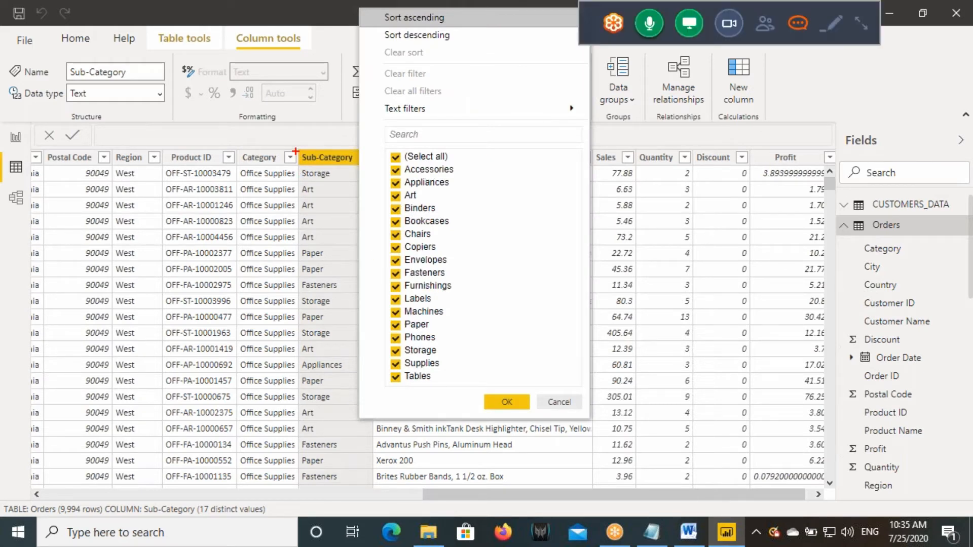
pyautogui.moveTo(295, 151); pyautogui.dragTo(357, 166)
pyautogui.moveTo(390, 333); pyautogui.dragTo(446, 347)
pyautogui.moveTo(393, 229); pyautogui.dragTo(437, 241)
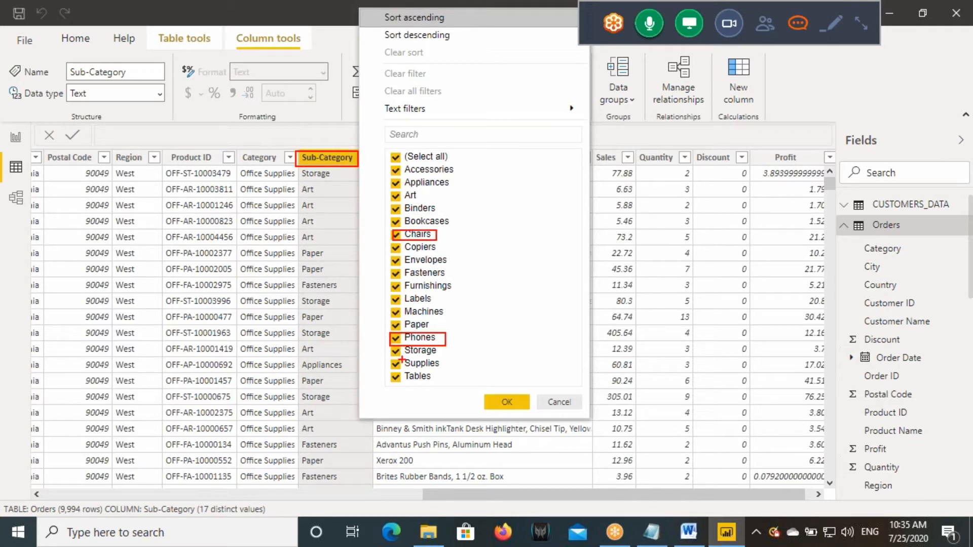
pyautogui.moveTo(387, 370); pyautogui.dragTo(455, 382)
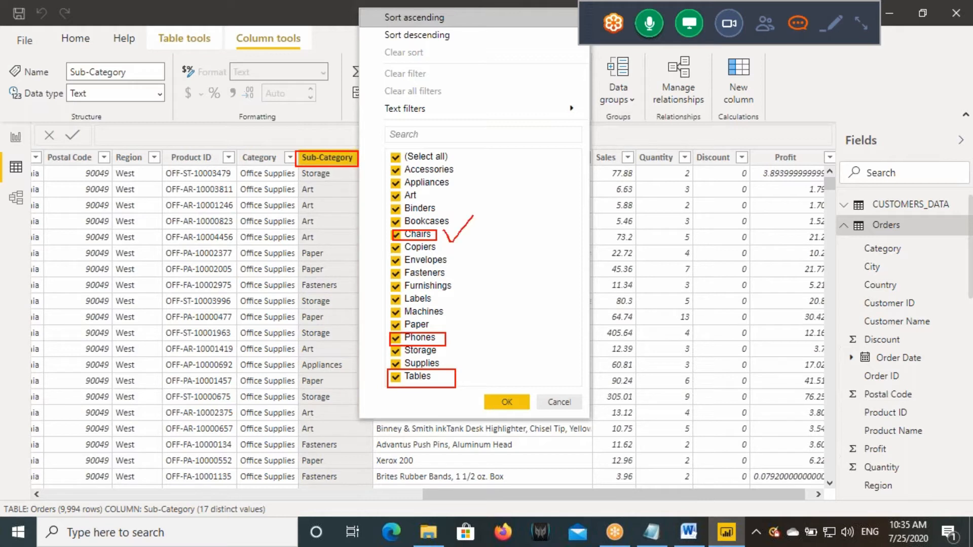
pyautogui.moveTo(455, 330); pyautogui.dragTo(504, 315)
pyautogui.moveTo(463, 379); pyautogui.dragTo(496, 352)
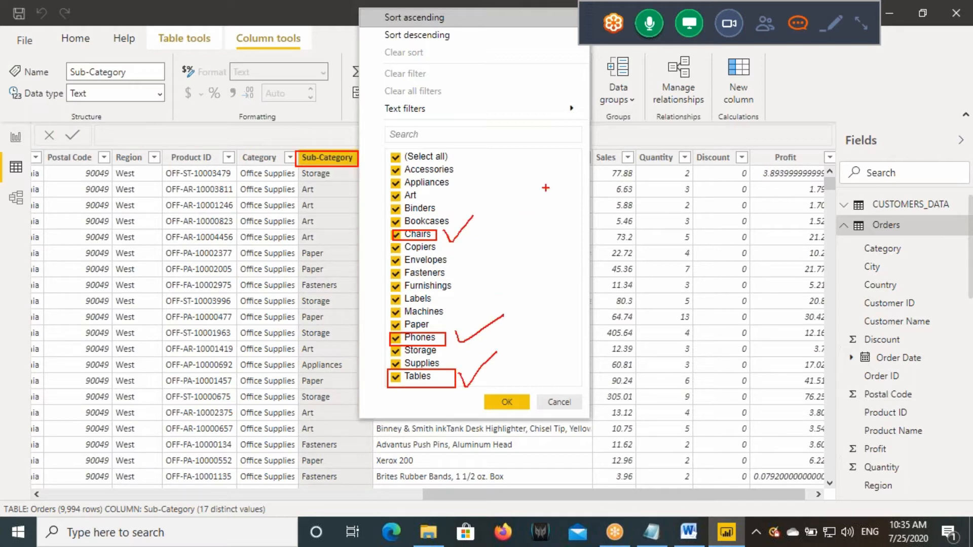
pyautogui.moveTo(574, 146); pyautogui.dragTo(592, 181)
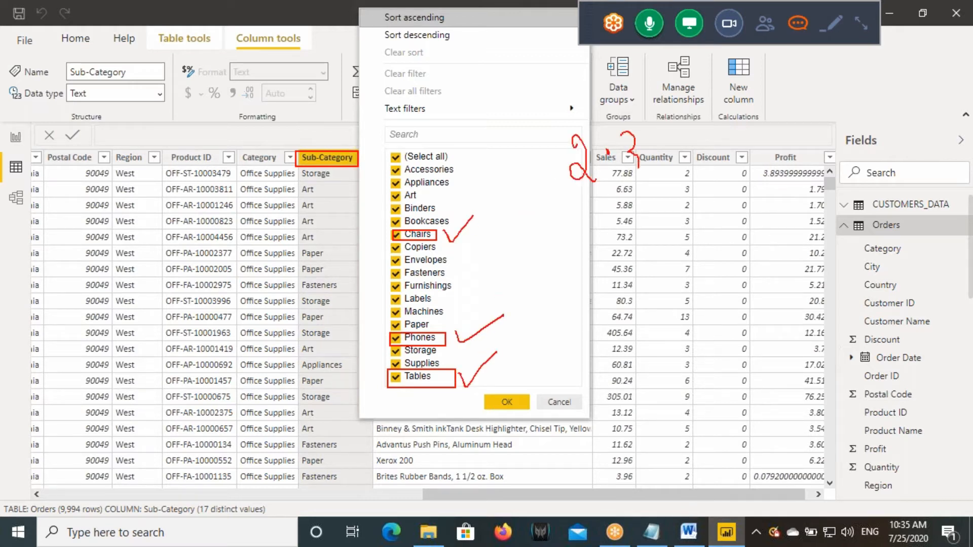
pyautogui.moveTo(670, 126); pyautogui.dragTo(679, 180)
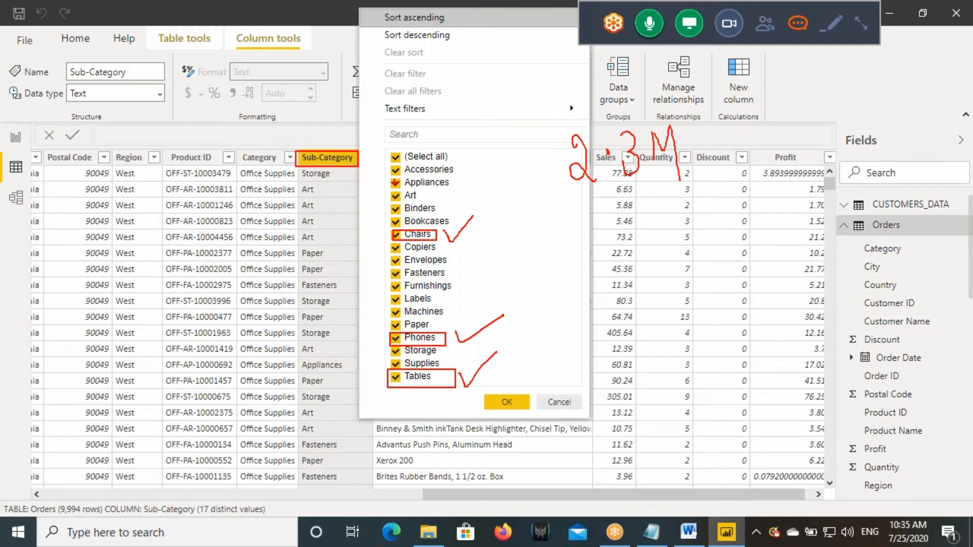
pyautogui.moveTo(389, 166); pyautogui.dragTo(468, 330)
pyautogui.moveTo(472, 384); pyautogui.dragTo(473, 389)
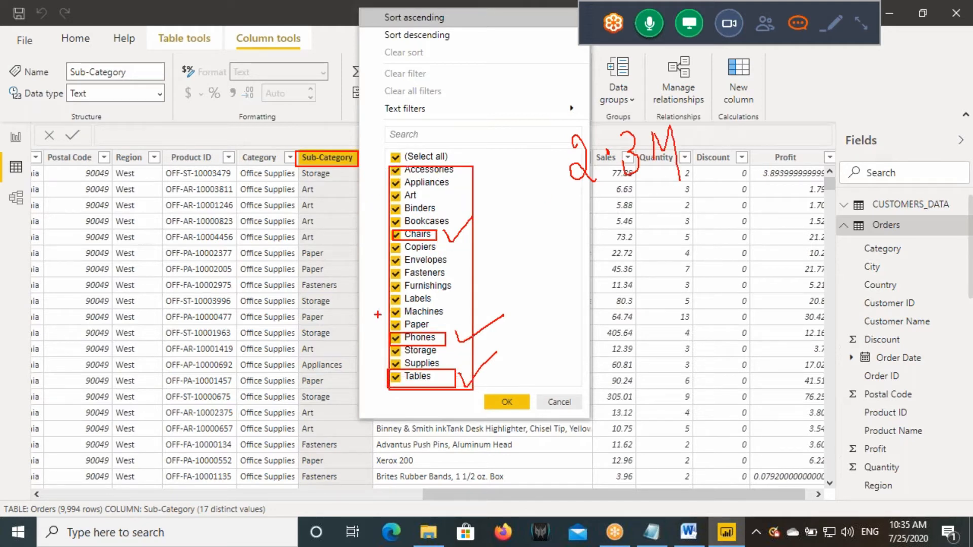
pyautogui.moveTo(279, 259); pyautogui.dragTo(279, 318)
pyautogui.moveTo(292, 276)
pyautogui.mouseDown()
pyautogui.moveTo(309, 297)
pyautogui.moveTo(306, 326)
pyautogui.mouseUp()
pyautogui.moveTo(290, 297)
pyautogui.mouseDown()
pyautogui.moveTo(332, 289)
pyautogui.moveTo(238, 313)
pyautogui.moveTo(336, 312)
pyautogui.moveTo(344, 264)
pyautogui.moveTo(476, 317)
pyautogui.moveTo(594, 193)
pyautogui.moveTo(578, 207)
pyautogui.moveTo(606, 218)
pyautogui.mouseUp()
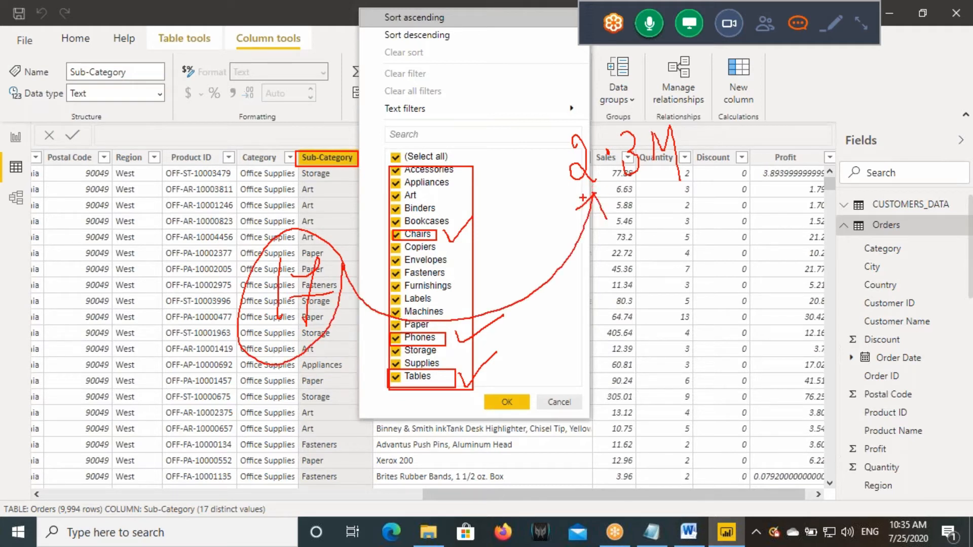
pyautogui.press('Escape')
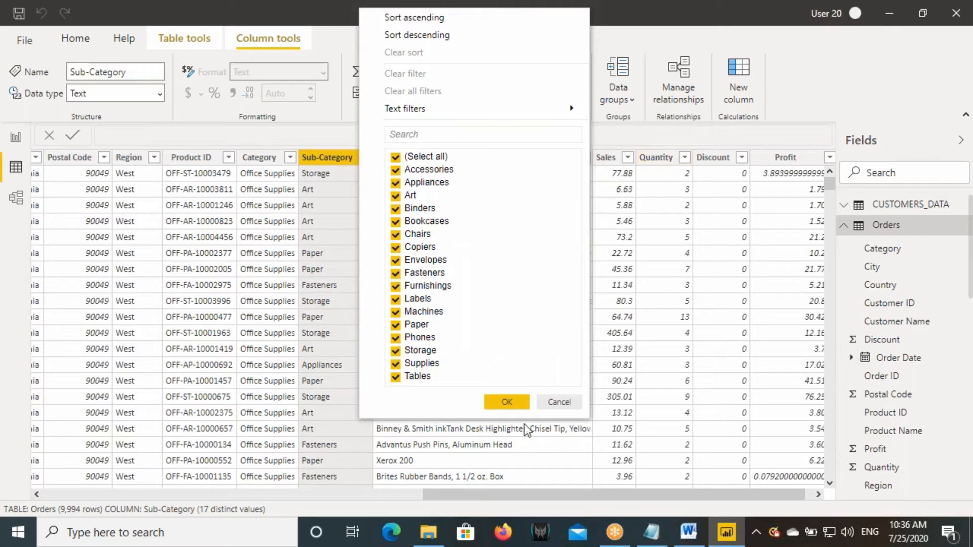
# - Cancel the Sub-Category filter without changing it and return to the report view
pyautogui.click(561, 403)
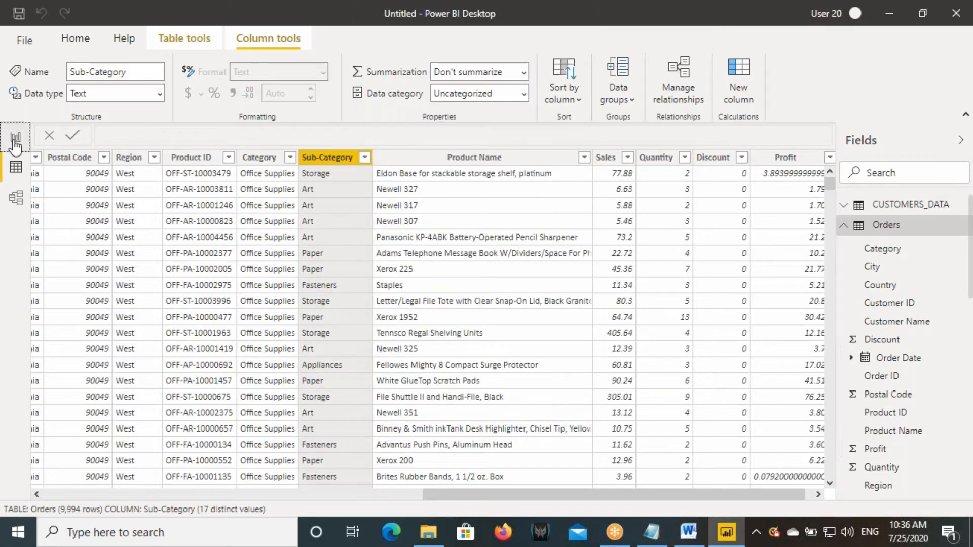
pyautogui.click(16, 138)
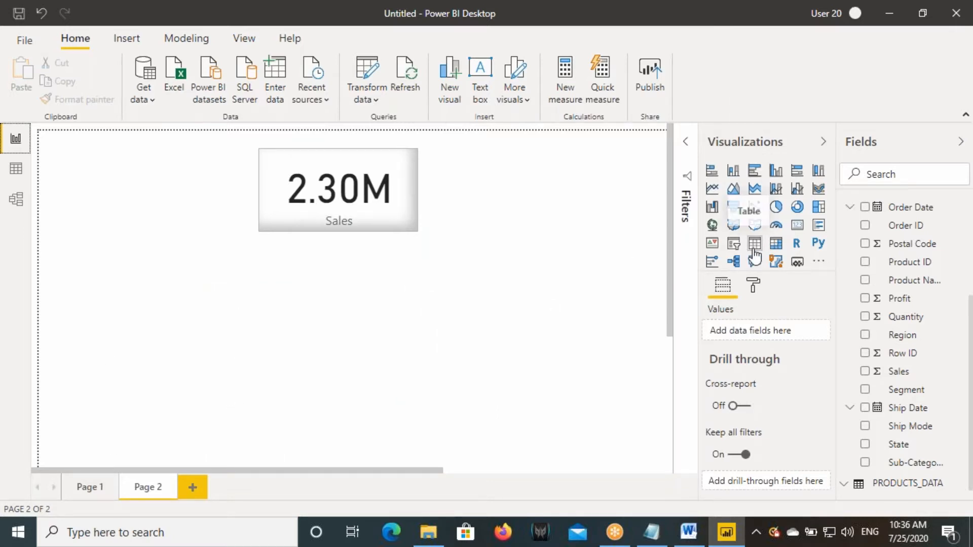
# - Switch to Notepad, review the analysis and Structured Format wording in the first reporting line, and return to Power BI Desktop
pyautogui.click(651, 532)
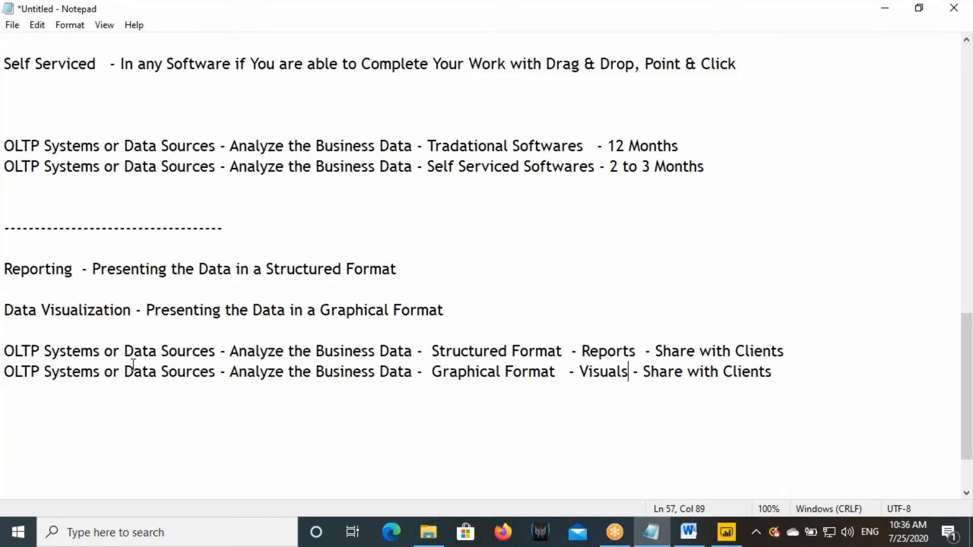
pyautogui.moveTo(260, 351); pyautogui.dragTo(404, 355)
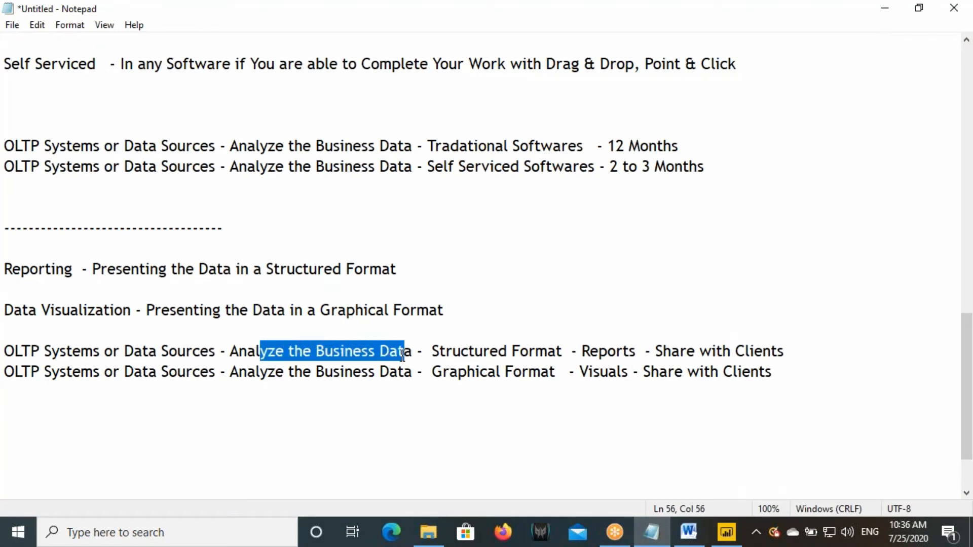
pyautogui.moveTo(468, 349); pyautogui.dragTo(556, 350)
pyautogui.click(726, 532)
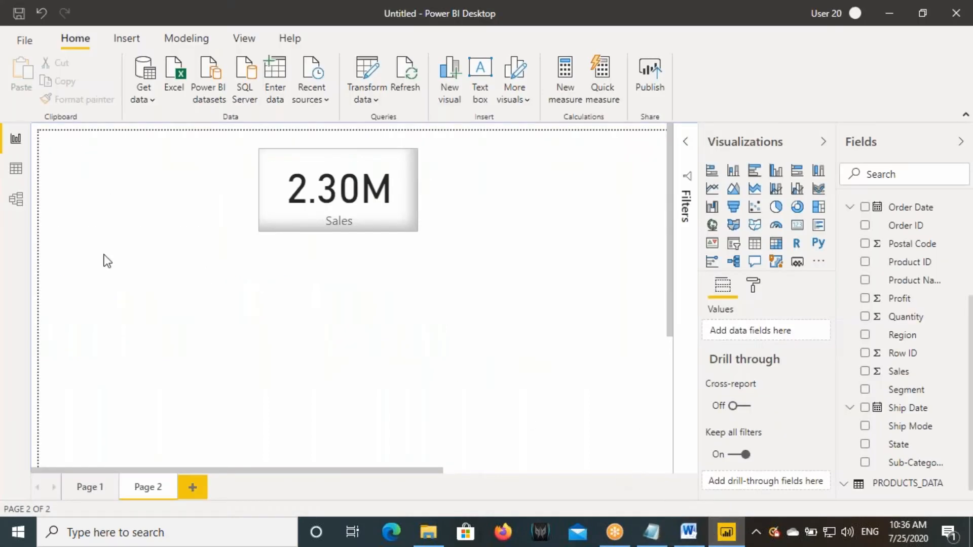
# - Add an empty table visual in the page's upper-left corner beside the Sales card, making it narrower and taller
pyautogui.click(754, 244)
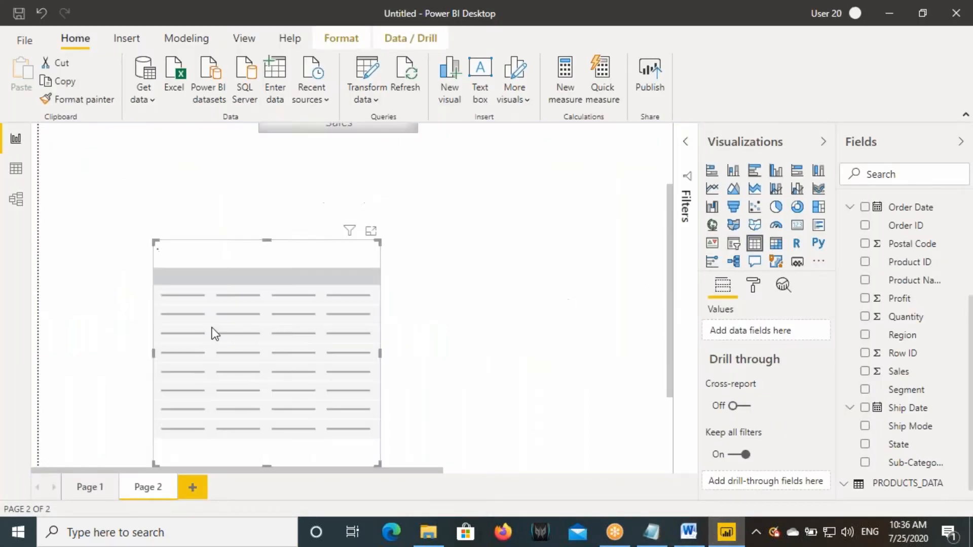
pyautogui.moveTo(212, 327); pyautogui.dragTo(171, 213)
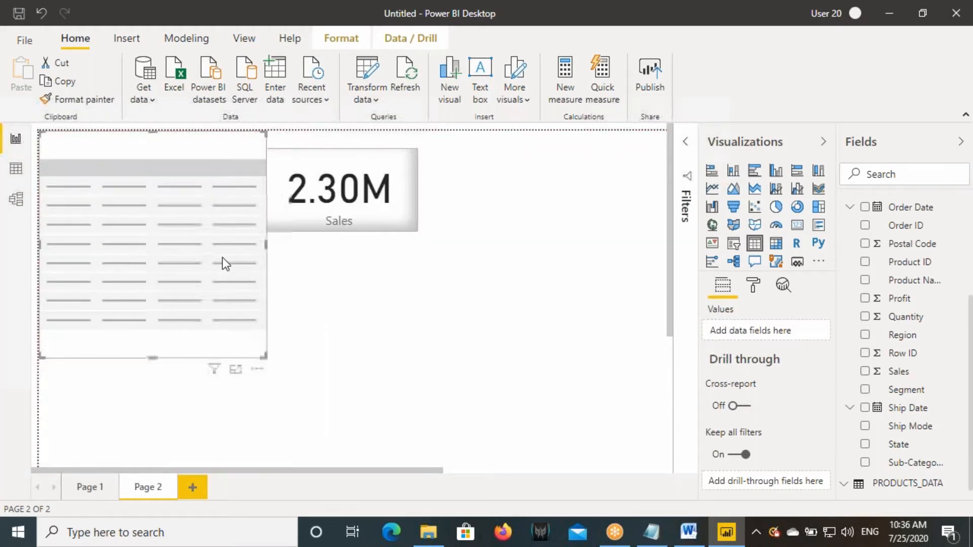
pyautogui.moveTo(266, 244); pyautogui.dragTo(212, 245)
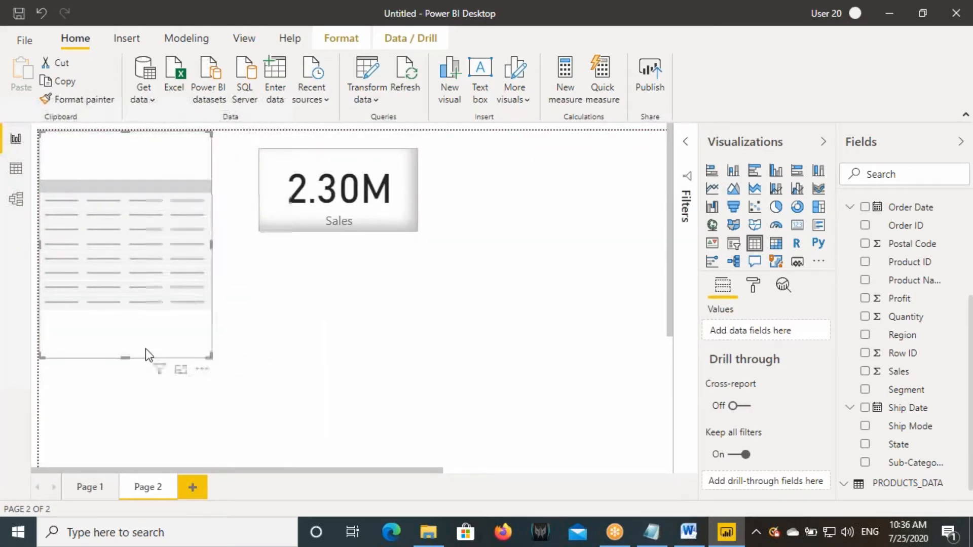
pyautogui.moveTo(128, 357); pyautogui.dragTo(123, 432)
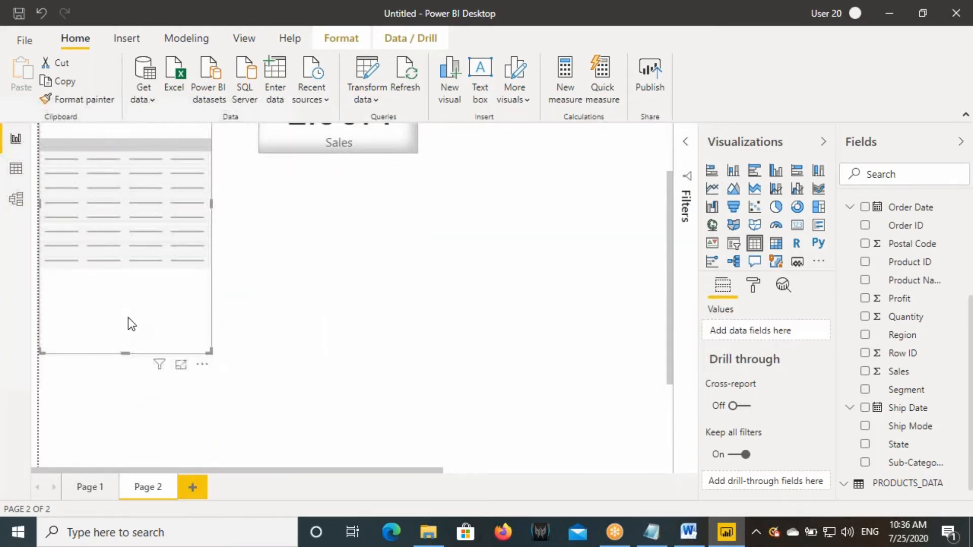
pyautogui.moveTo(129, 353); pyautogui.dragTo(124, 413)
pyautogui.scroll(3, 129, 306)
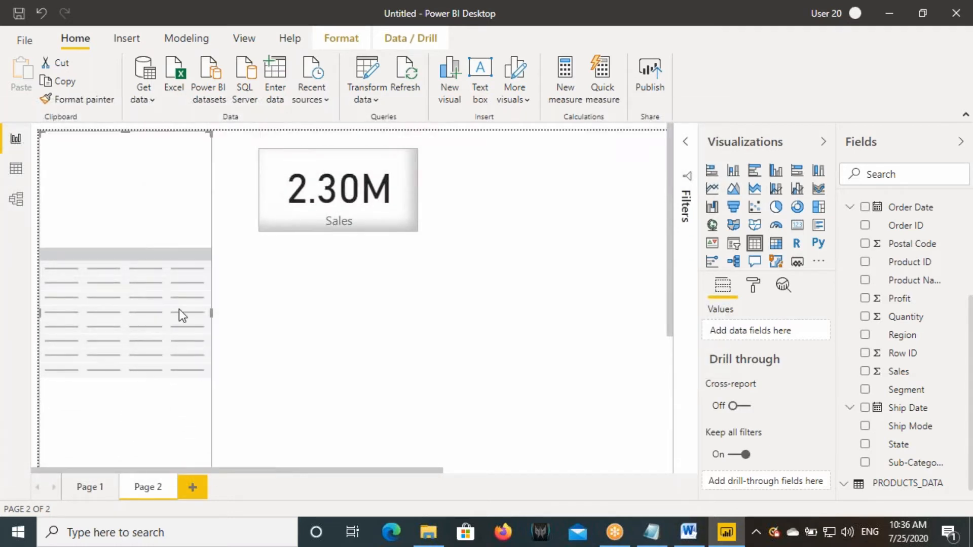
pyautogui.scroll(-3, 164, 314)
pyautogui.moveTo(121, 341); pyautogui.dragTo(126, 319)
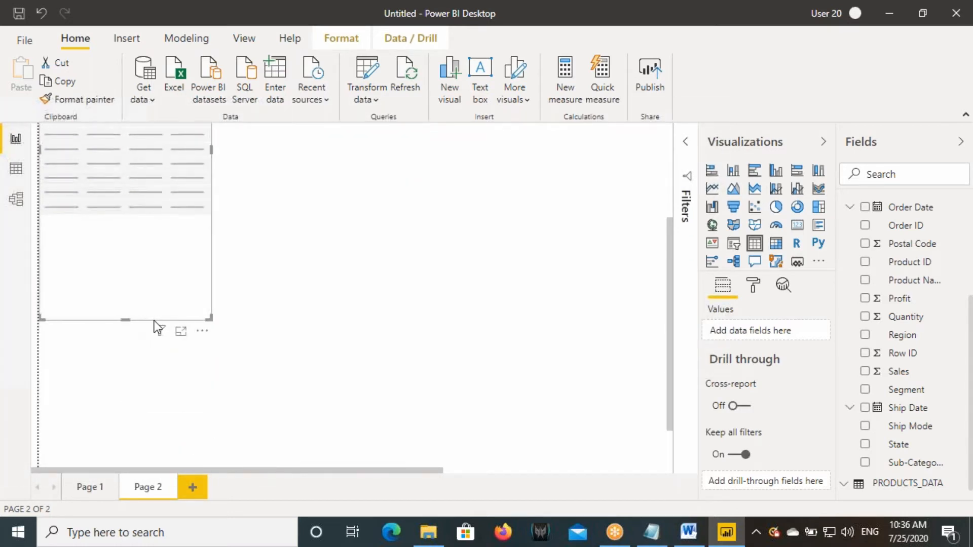
# - Fill the table visual with Sub-Category and Sales, and copy the Sales card's formatting onto it
pyautogui.scroll(3, 162, 322)
pyautogui.scroll(-1, 872, 351)
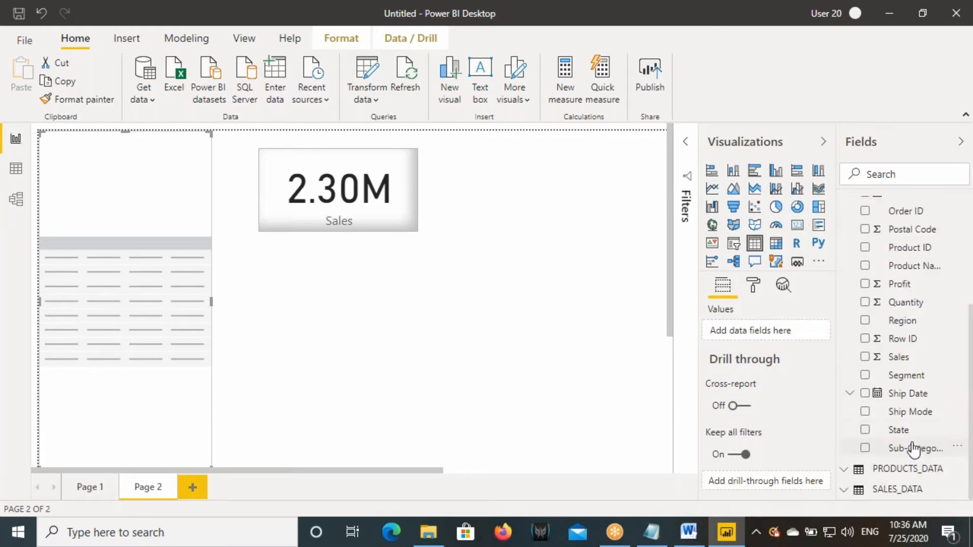
pyautogui.moveTo(912, 449); pyautogui.dragTo(132, 278)
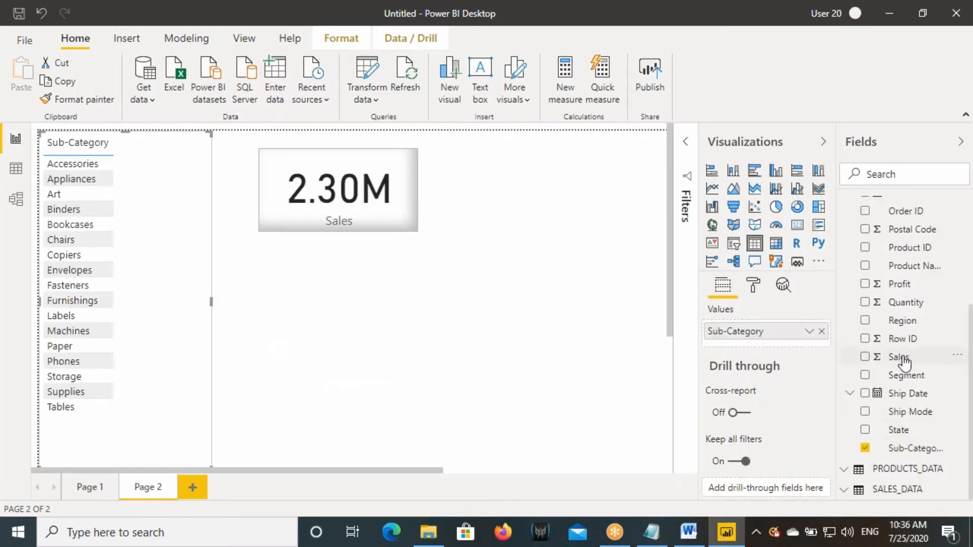
pyautogui.moveTo(898, 358); pyautogui.dragTo(174, 246)
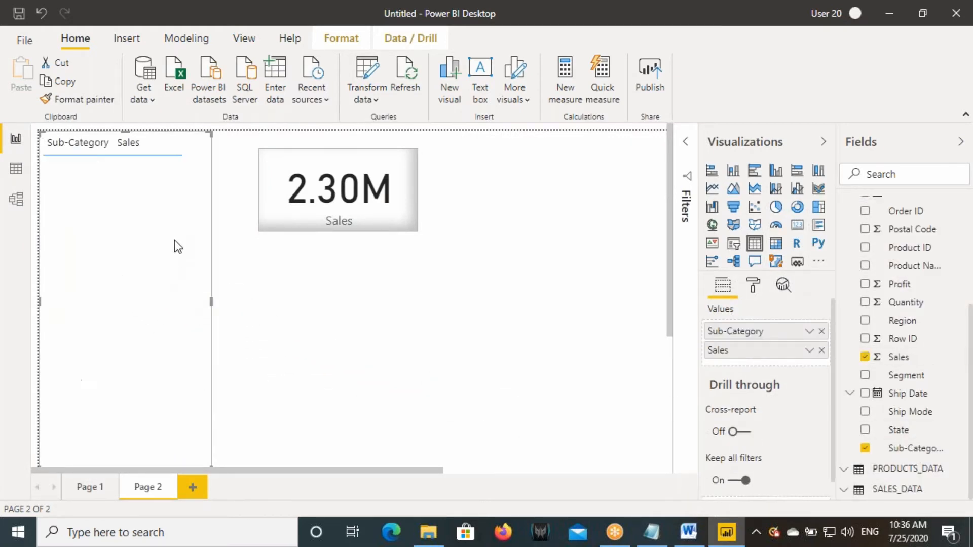
pyautogui.click(293, 205)
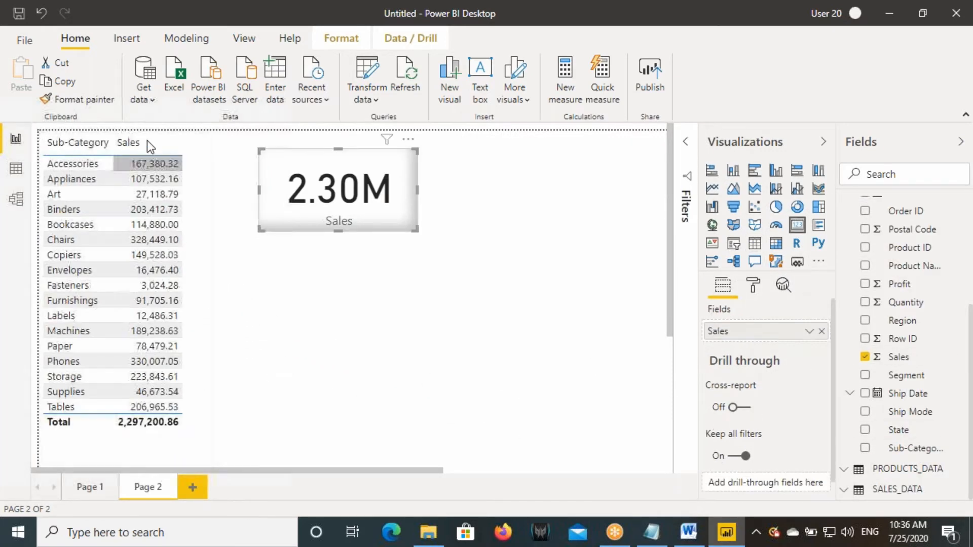
pyautogui.click(201, 236)
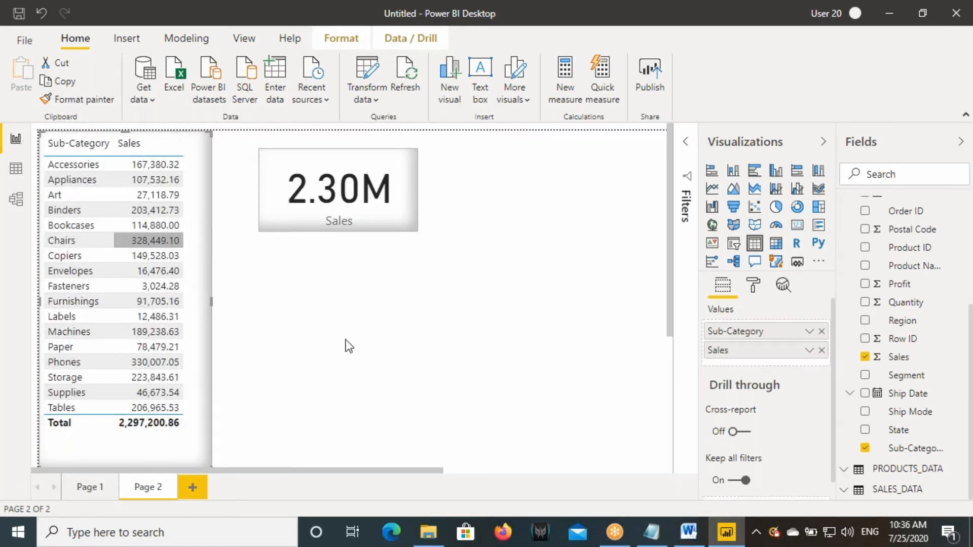
# - Turn on the table's vertical grid and color its lines blue
pyautogui.click(753, 292)
pyautogui.click(744, 374)
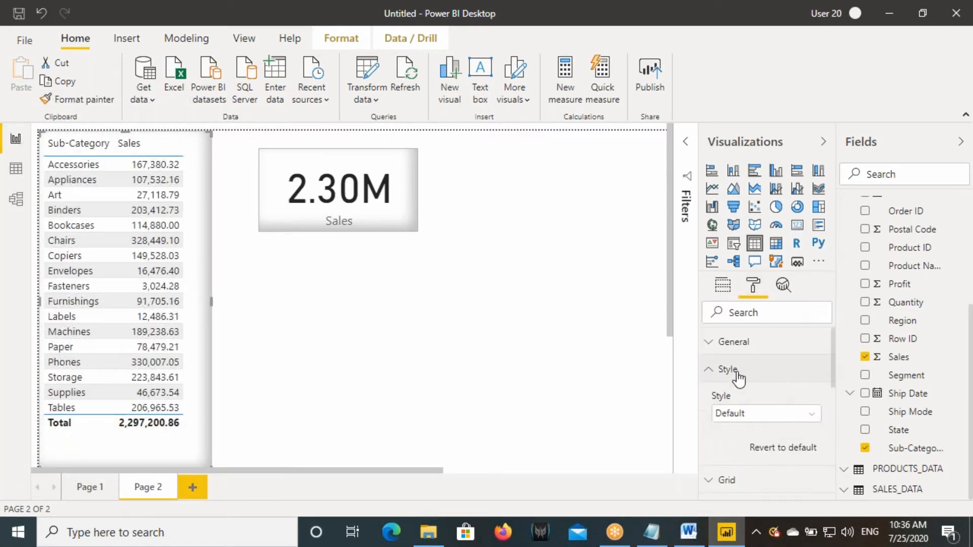
pyautogui.click(744, 373)
pyautogui.click(742, 409)
pyautogui.click(744, 445)
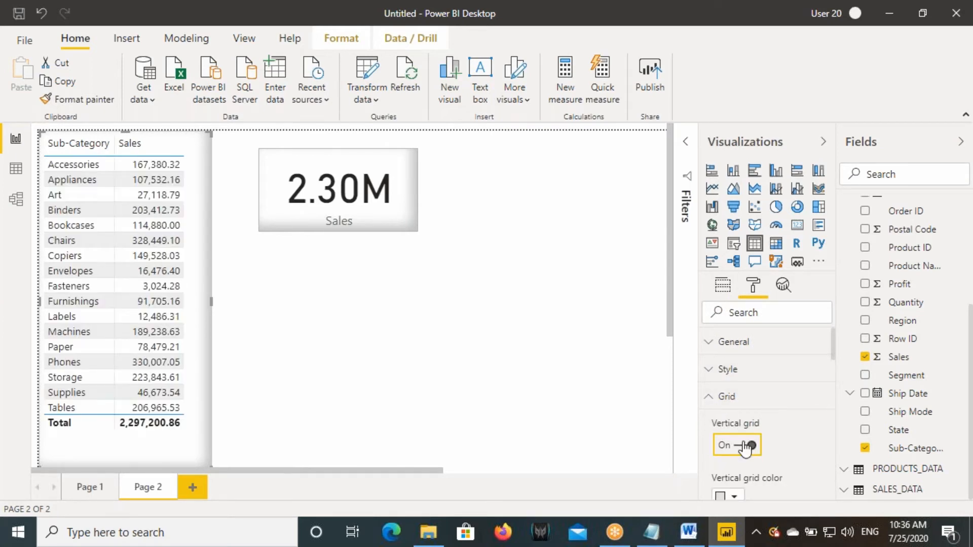
pyautogui.click(739, 488)
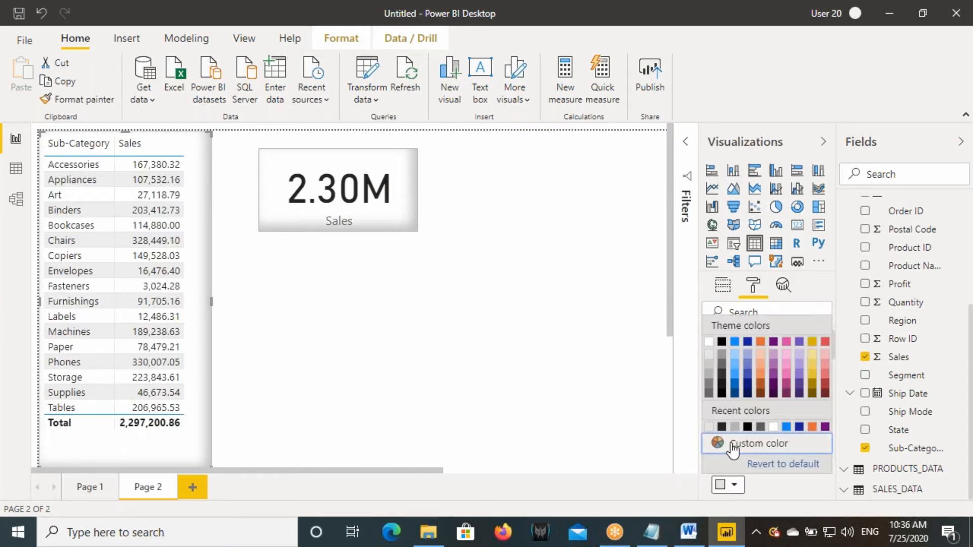
pyautogui.click(732, 352)
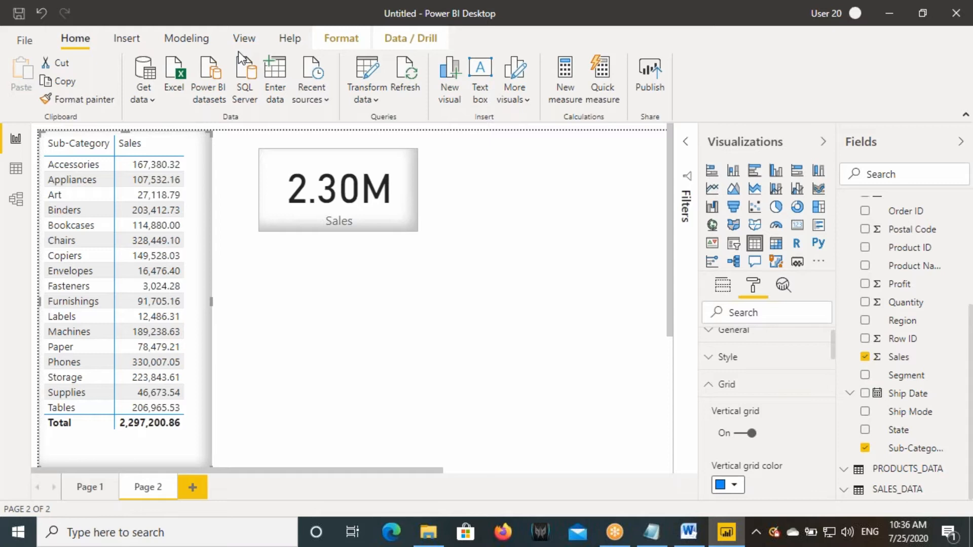
# - Add an empty stacked column chart below the Sales card and widen it, placing its edge against the table
pyautogui.click(391, 312)
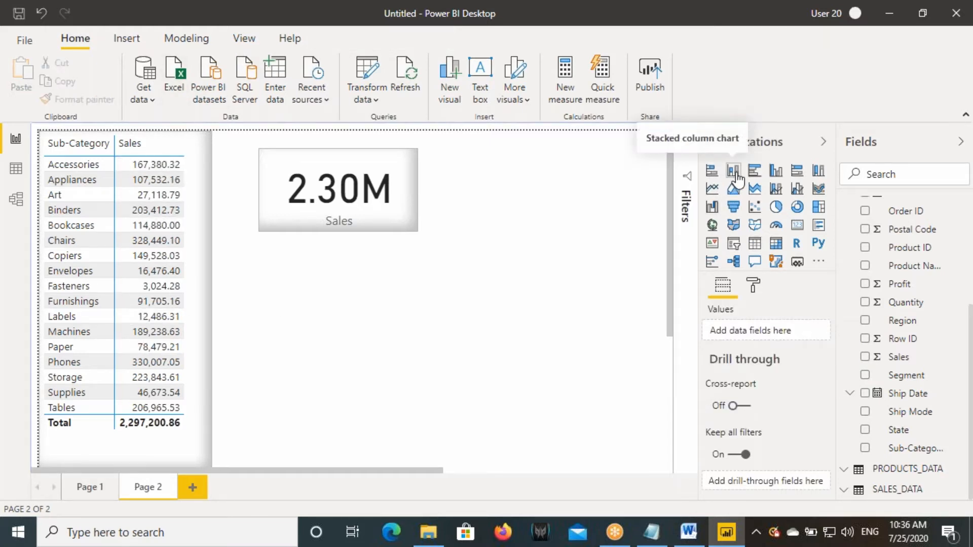
pyautogui.click(734, 170)
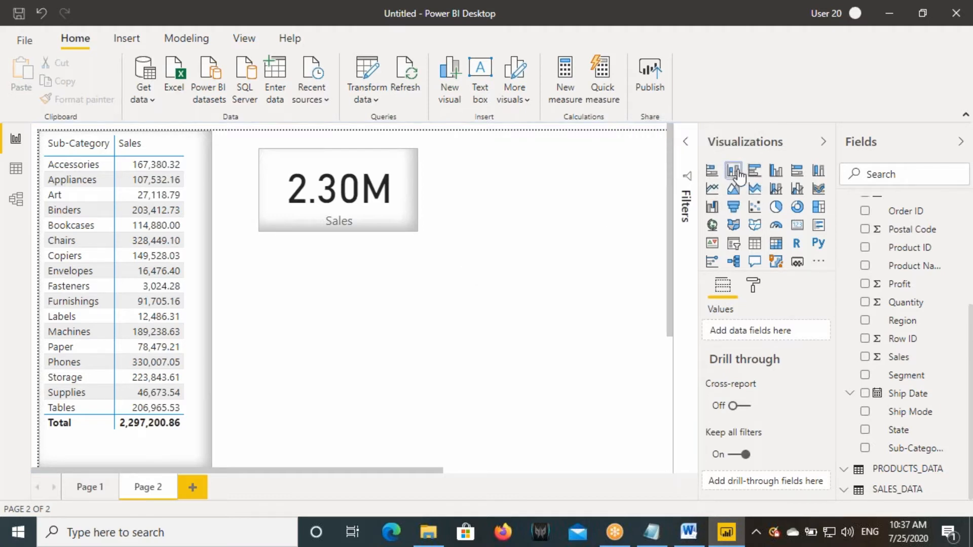
pyautogui.moveTo(188, 361); pyautogui.dragTo(320, 332)
pyautogui.moveTo(397, 322); pyautogui.dragTo(634, 322)
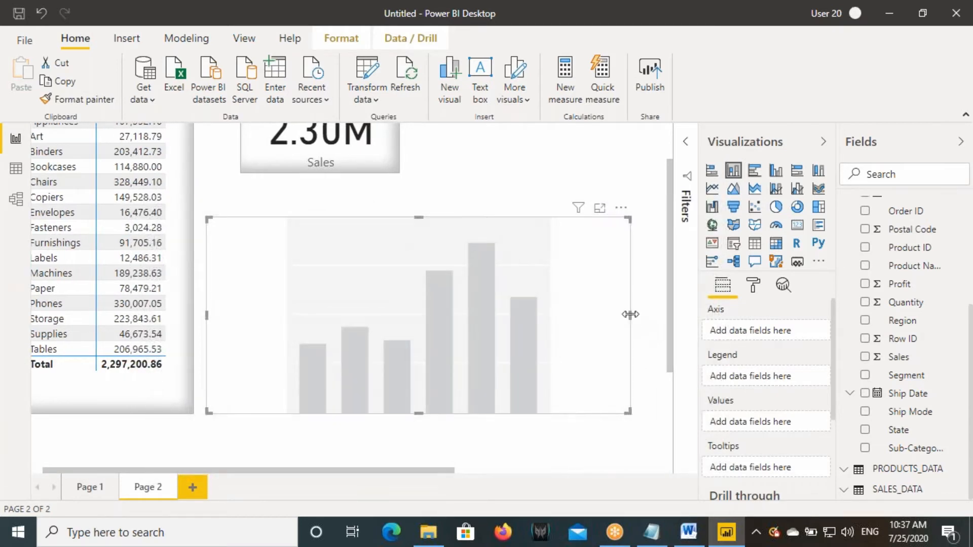
pyautogui.moveTo(345, 471); pyautogui.dragTo(333, 472)
pyautogui.click(418, 336)
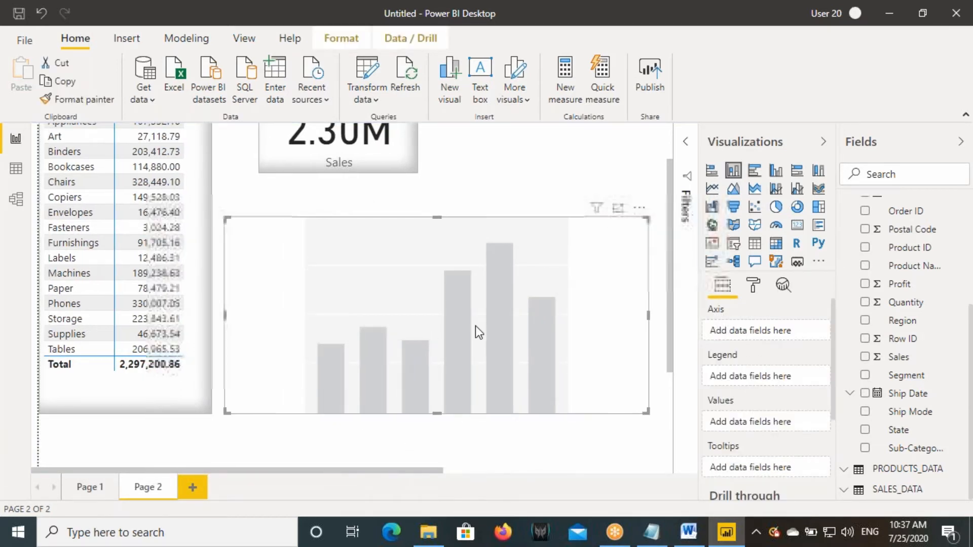
pyautogui.moveTo(484, 327); pyautogui.dragTo(474, 326)
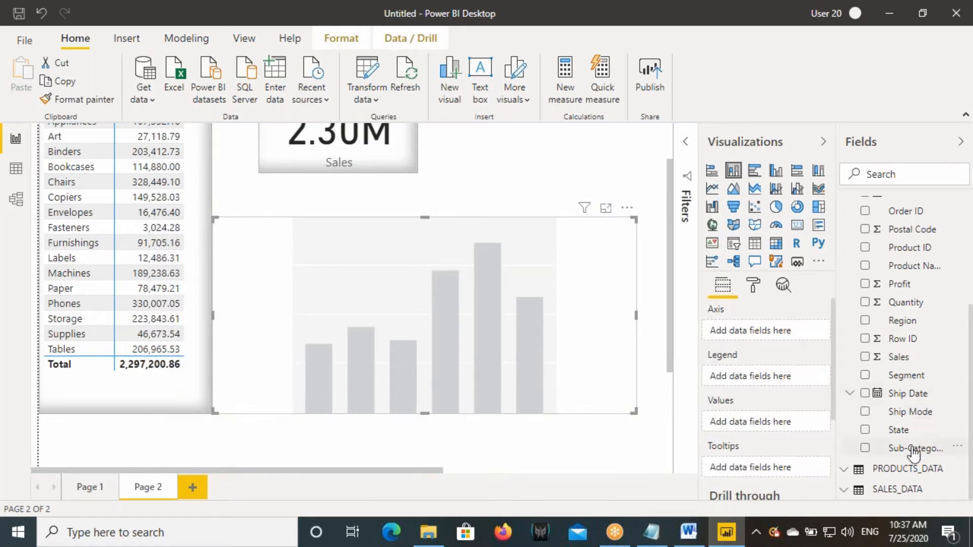
# - Plot Sales by Sub-Category in the column chart and sort it by Sub-Category in ascending order
pyautogui.moveTo(917, 449); pyautogui.dragTo(482, 330)
pyautogui.moveTo(899, 357); pyautogui.dragTo(632, 244)
pyautogui.click(627, 227)
pyautogui.moveTo(688, 350)
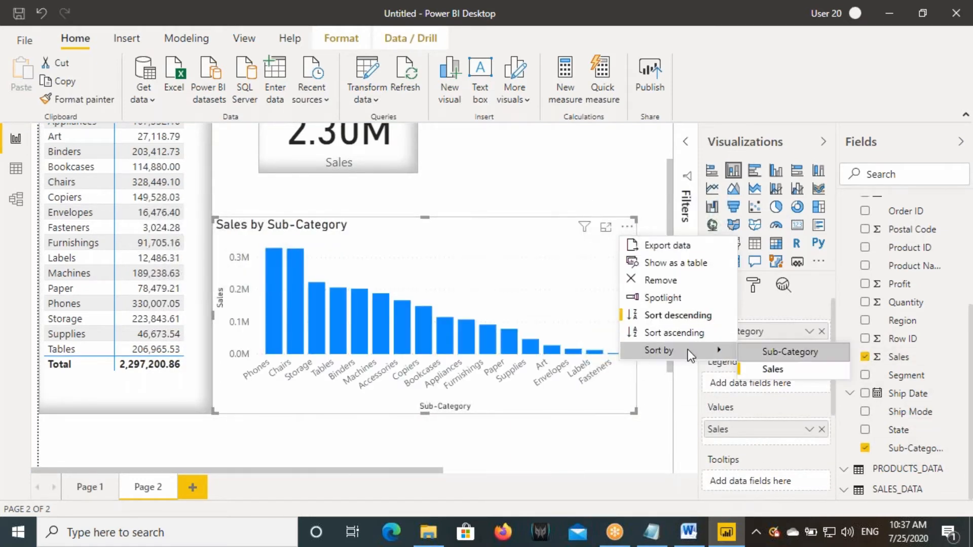
pyautogui.click(765, 351)
pyautogui.click(627, 226)
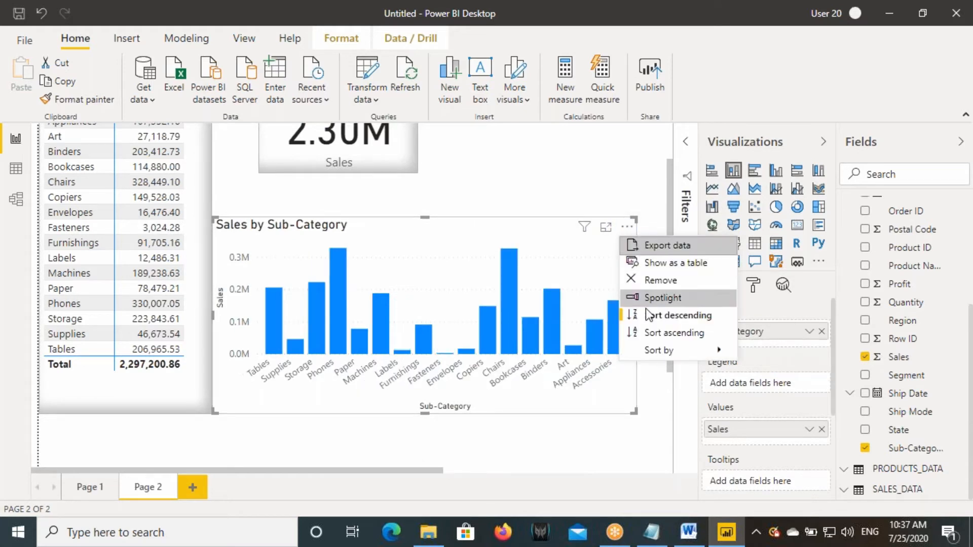
pyautogui.click(662, 333)
# - Turn on the column chart's data labels and copy the table's formatting onto the chart with Format painter
pyautogui.click(754, 285)
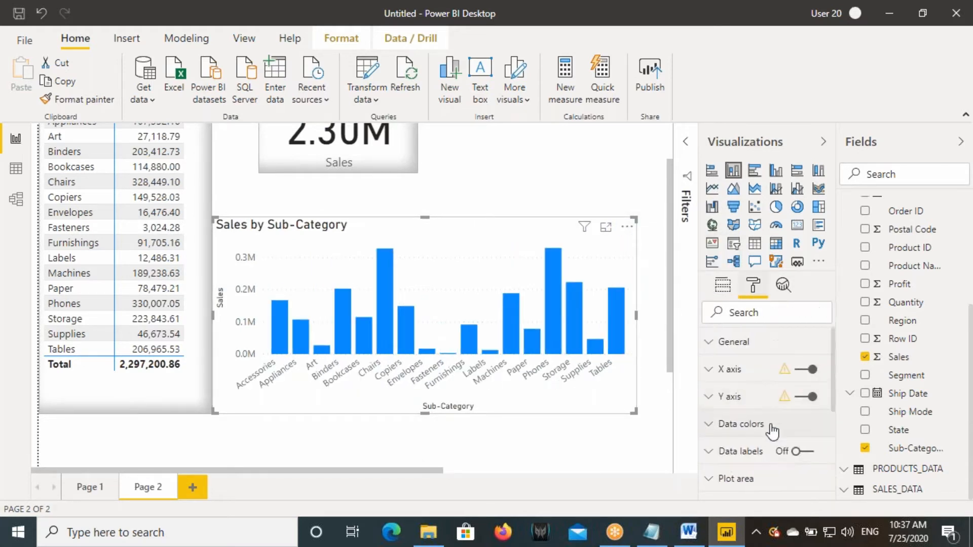
pyautogui.click(801, 453)
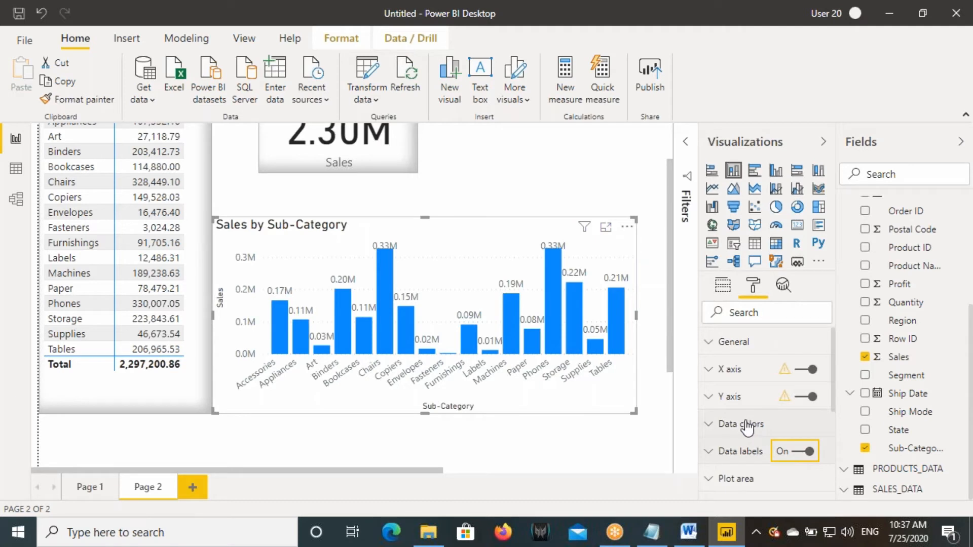
pyautogui.click(171, 146)
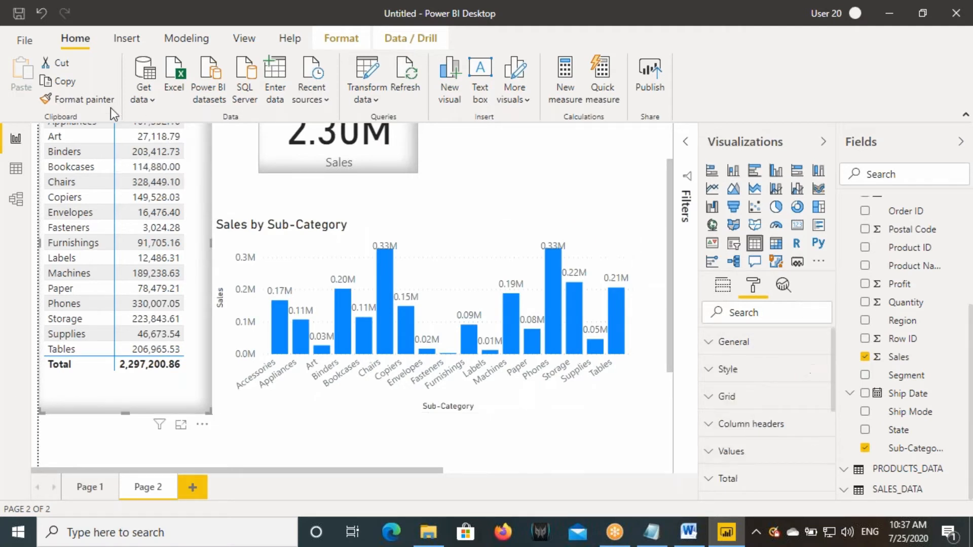
pyautogui.click(96, 100)
pyautogui.click(474, 262)
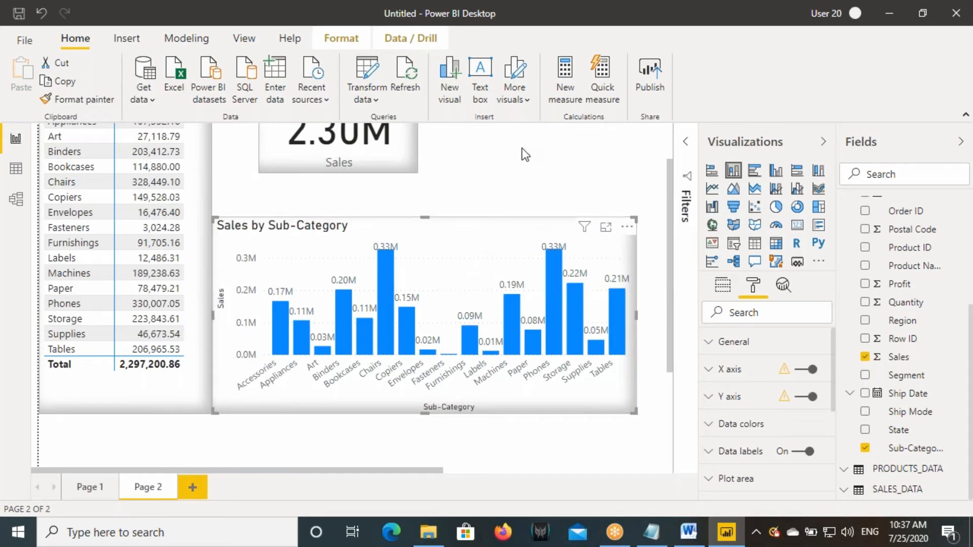
# - Annotate the table in red, boxing both column headings and underlining the Accessories, Appliances, Art and Tables entries
pyautogui.scroll(3, 522, 148)
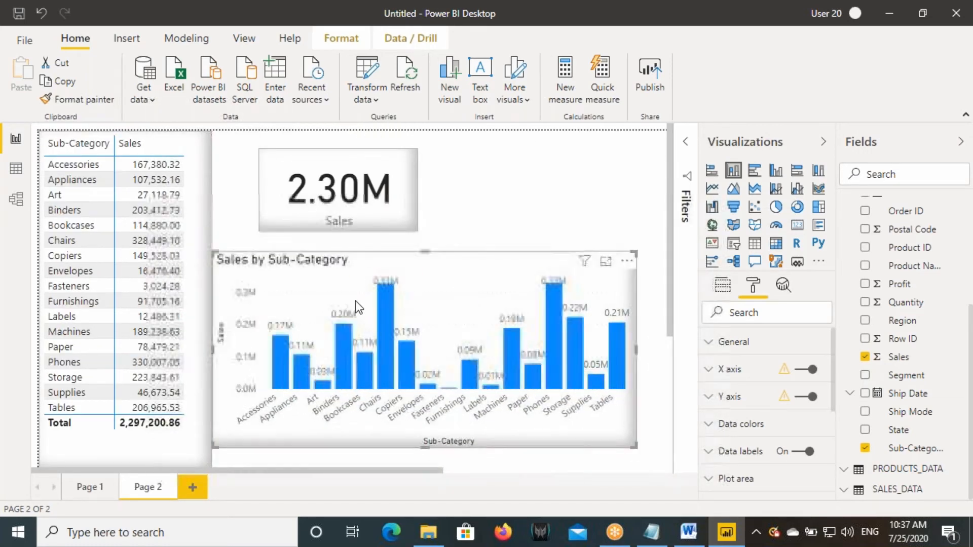
pyautogui.moveTo(38, 137)
pyautogui.mouseDown()
pyautogui.moveTo(110, 156)
pyautogui.moveTo(172, 156)
pyautogui.mouseUp()
pyautogui.moveTo(47, 172); pyautogui.dragTo(186, 175)
pyautogui.moveTo(61, 188); pyautogui.dragTo(184, 184)
pyautogui.moveTo(51, 202); pyautogui.dragTo(105, 201)
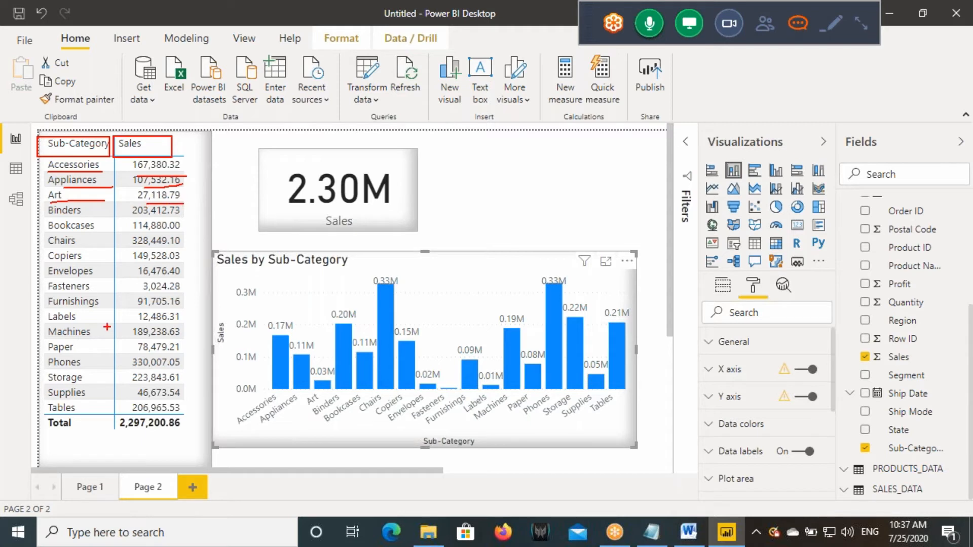
pyautogui.moveTo(46, 414); pyautogui.dragTo(172, 415)
# - Mark the chart's axis titles, Accessories label and several bars in red, and clear all the annotations
pyautogui.moveTo(419, 435); pyautogui.dragTo(498, 446)
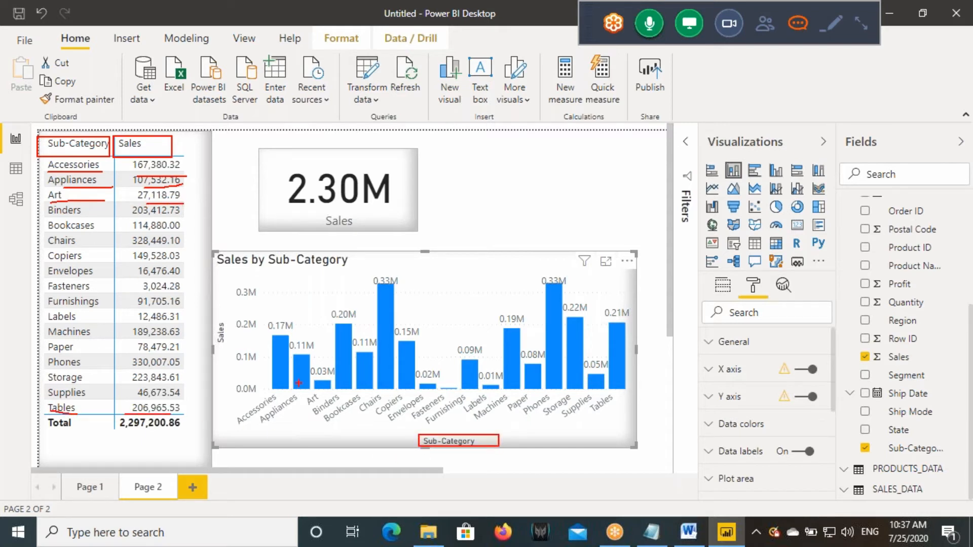
pyautogui.moveTo(208, 316); pyautogui.dragTo(232, 360)
pyautogui.moveTo(270, 393)
pyautogui.mouseDown()
pyautogui.moveTo(224, 420)
pyautogui.moveTo(271, 398)
pyautogui.moveTo(259, 394)
pyautogui.mouseUp()
pyautogui.moveTo(294, 316)
pyautogui.mouseDown()
pyautogui.moveTo(264, 334)
pyautogui.moveTo(271, 316)
pyautogui.mouseUp()
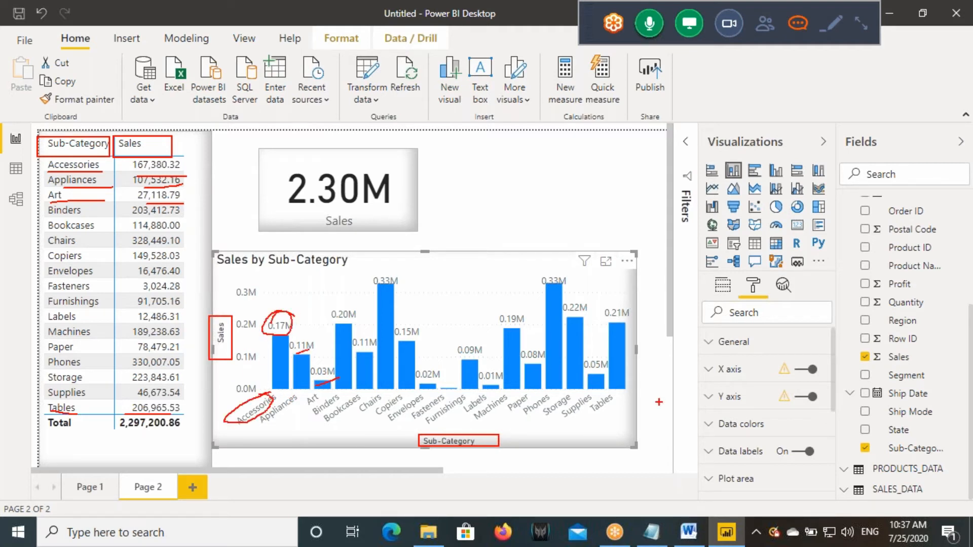
pyautogui.moveTo(611, 321); pyautogui.dragTo(644, 318)
pyautogui.press('Escape')
pyautogui.click(206, 243)
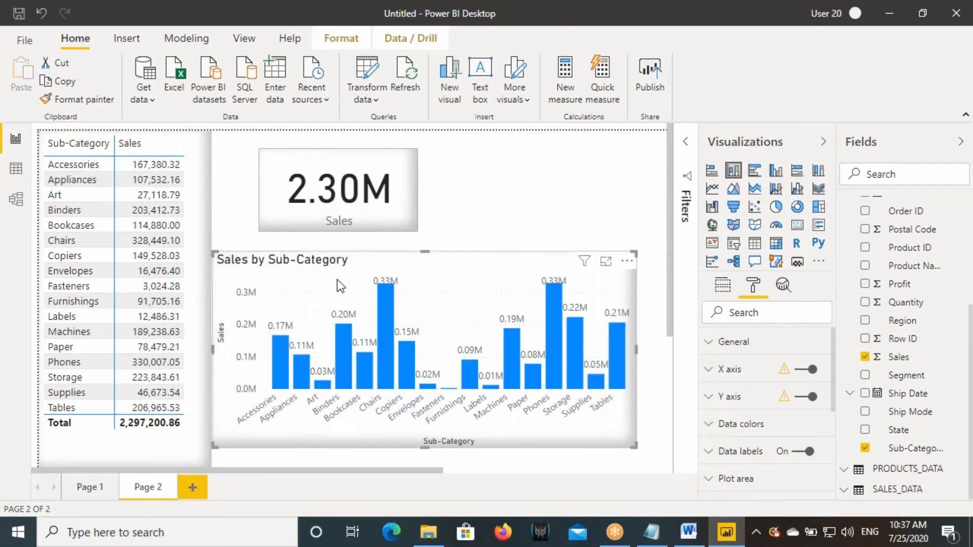
pyautogui.click(476, 285)
pyautogui.click(197, 247)
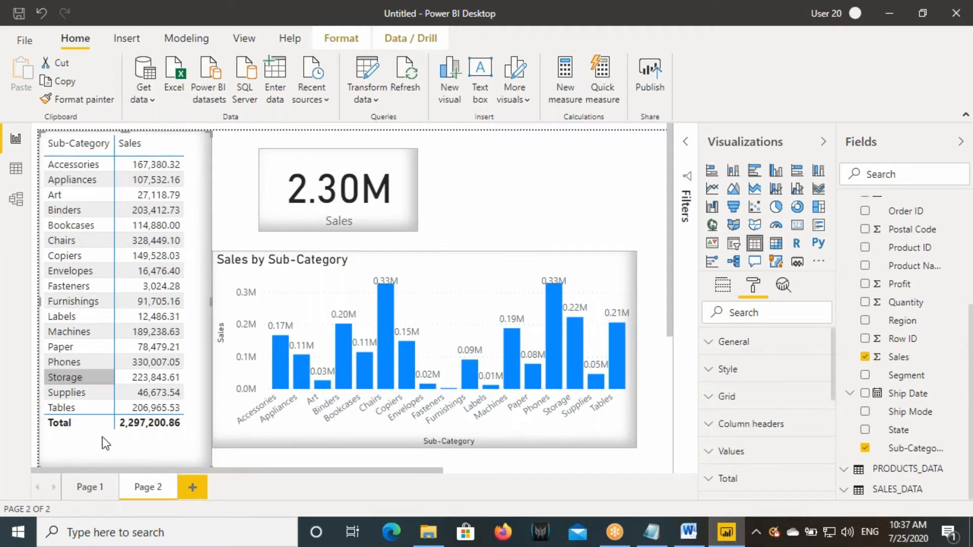
pyautogui.click(355, 259)
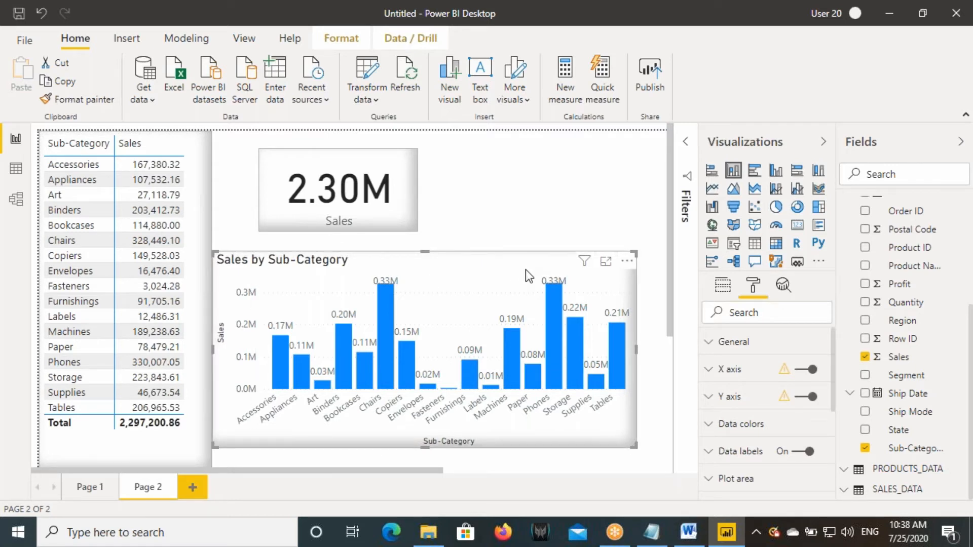
# - Draw two stick figures and the word Clients above the visuals, with arrows pointing to the table and from the chart to Clients
pyautogui.hotkey('ctrl', '2')
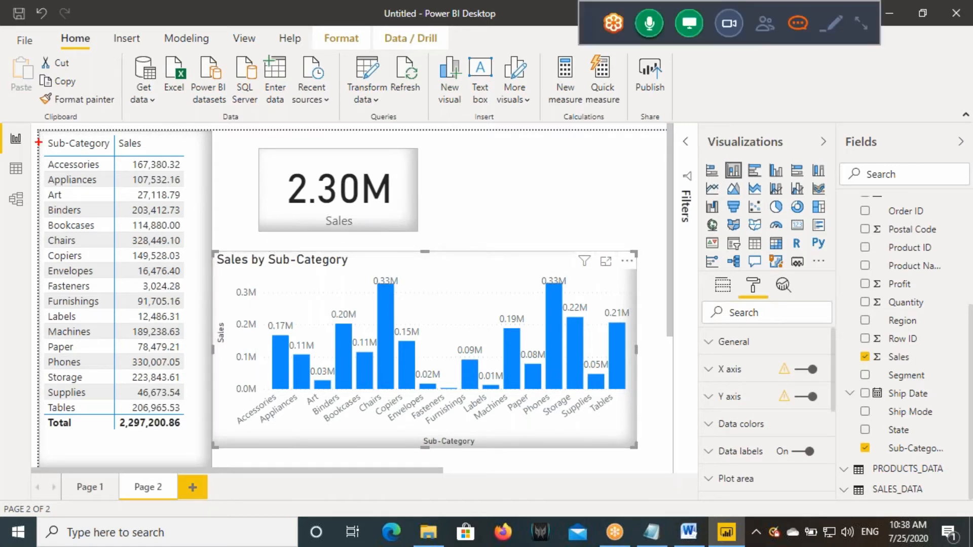
pyautogui.moveTo(160, 126); pyautogui.dragTo(270, 79)
pyautogui.moveTo(313, 54)
pyautogui.mouseDown()
pyautogui.moveTo(304, 79)
pyautogui.moveTo(305, 69)
pyautogui.mouseUp()
pyautogui.moveTo(312, 73); pyautogui.dragTo(321, 127)
pyautogui.moveTo(314, 97)
pyautogui.mouseDown()
pyautogui.moveTo(287, 121)
pyautogui.moveTo(343, 119)
pyautogui.mouseUp()
pyautogui.moveTo(350, 53)
pyautogui.mouseDown()
pyautogui.moveTo(341, 71)
pyautogui.moveTo(360, 46)
pyautogui.mouseUp()
pyautogui.moveTo(370, 76)
pyautogui.mouseDown()
pyautogui.moveTo(372, 113)
pyautogui.moveTo(390, 113)
pyautogui.mouseUp()
pyautogui.moveTo(424, 41)
pyautogui.mouseDown()
pyautogui.moveTo(409, 65)
pyautogui.moveTo(425, 83)
pyautogui.mouseUp()
pyautogui.moveTo(448, 34)
pyautogui.mouseDown()
pyautogui.moveTo(472, 66)
pyautogui.moveTo(538, 76)
pyautogui.moveTo(558, 64)
pyautogui.moveTo(568, 81)
pyautogui.moveTo(600, 76)
pyautogui.mouseUp()
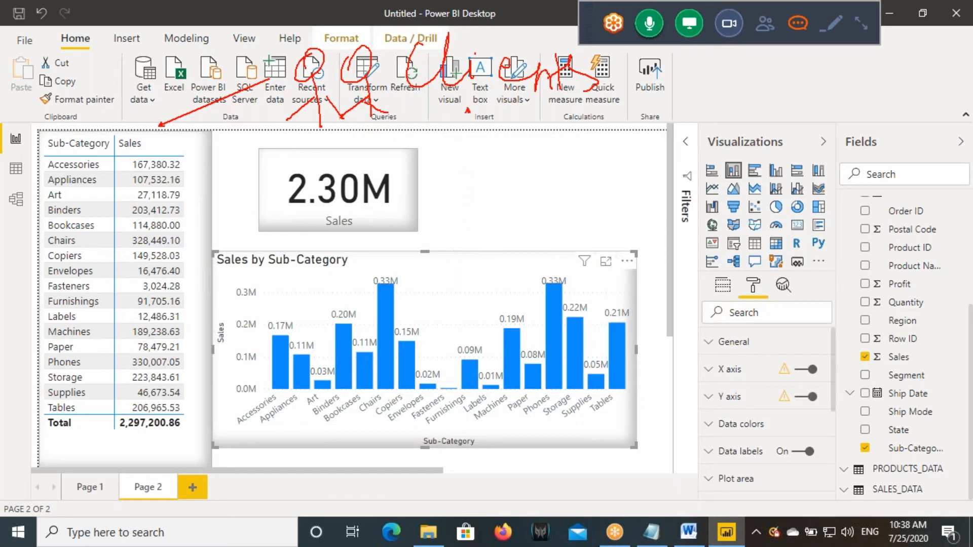
pyautogui.moveTo(467, 111); pyautogui.dragTo(467, 256)
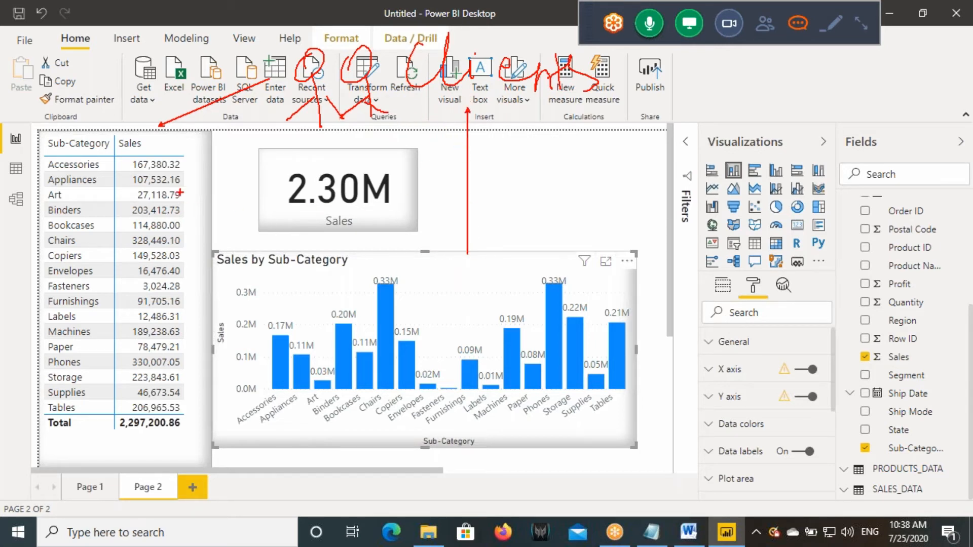
# - Draw a curved arrow from the table to the chart, mark the table's Sales values and first sub-categories, and clear all annotations
pyautogui.moveTo(211, 223); pyautogui.dragTo(240, 229)
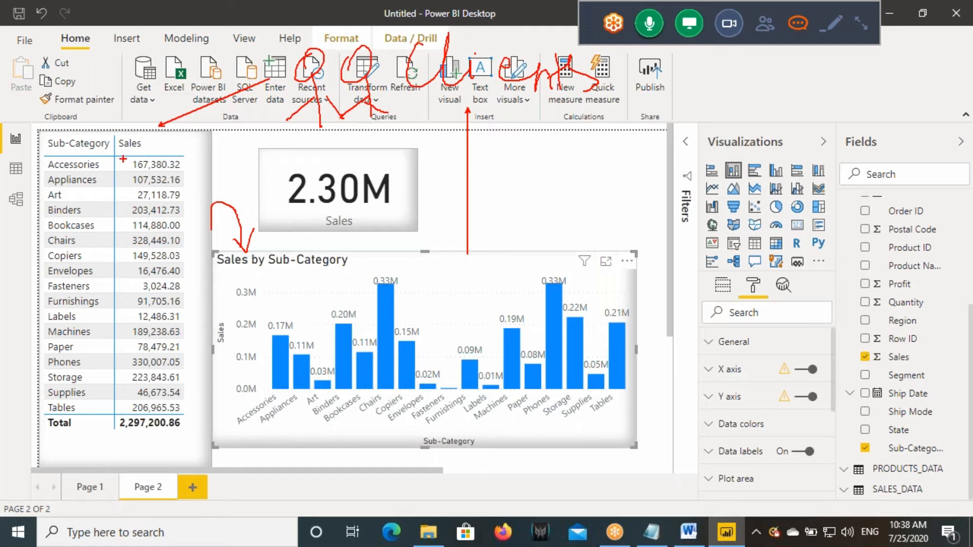
pyautogui.moveTo(122, 159)
pyautogui.mouseDown()
pyautogui.moveTo(158, 210)
pyautogui.moveTo(187, 414)
pyautogui.mouseUp()
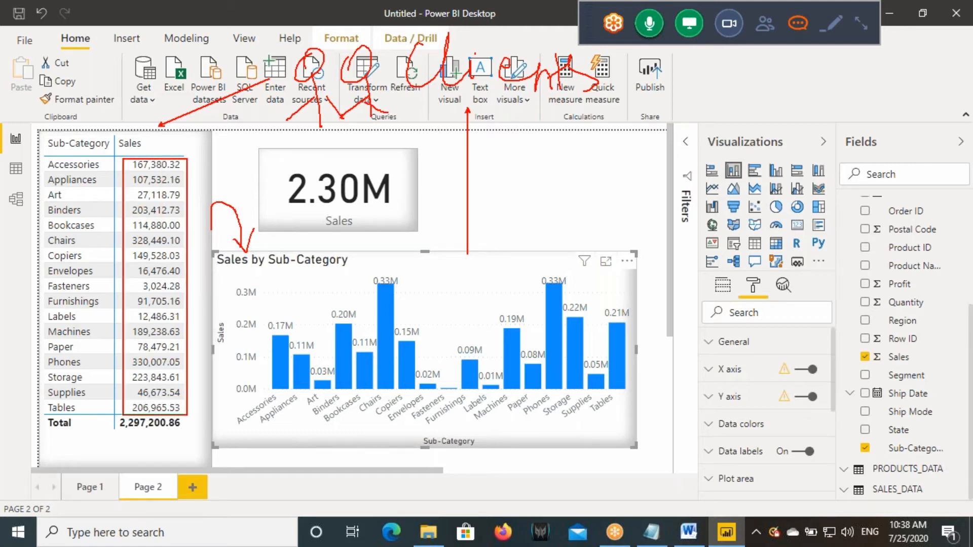
pyautogui.moveTo(75, 175); pyautogui.dragTo(85, 175)
pyautogui.moveTo(51, 187); pyautogui.dragTo(79, 187)
pyautogui.press('Escape')
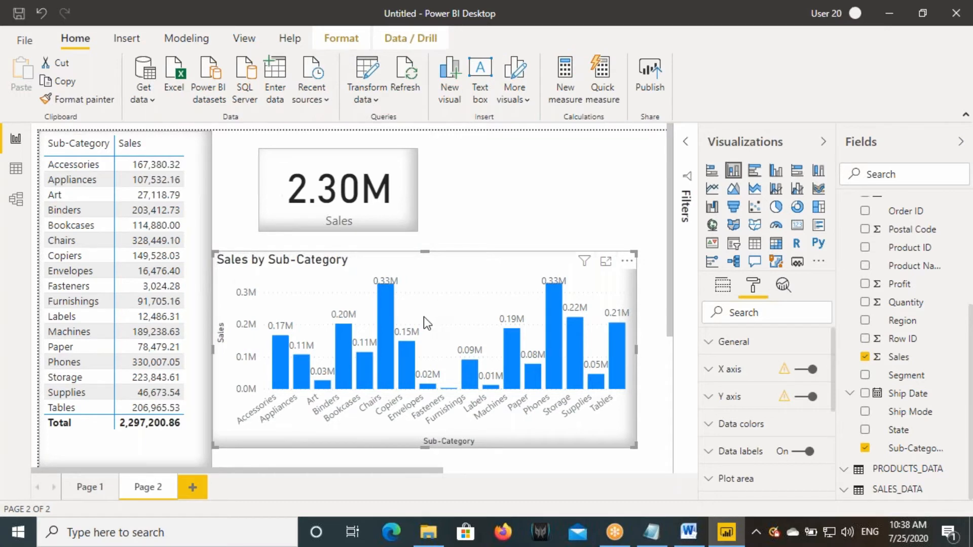
# - Box the column chart and its two highest data labels in red, and mark the Chairs and Phones labels and values
pyautogui.hotkey('ctrl', '2')
pyautogui.moveTo(215, 250)
pyautogui.mouseDown()
pyautogui.moveTo(517, 438)
pyautogui.moveTo(640, 449)
pyautogui.mouseUp()
pyautogui.moveTo(358, 267)
pyautogui.mouseDown()
pyautogui.moveTo(507, 297)
pyautogui.moveTo(573, 295)
pyautogui.mouseUp()
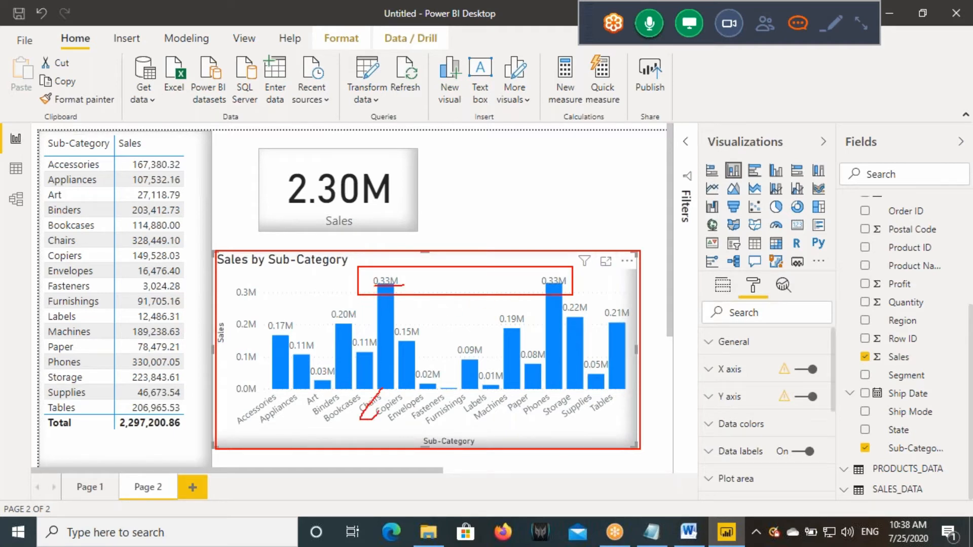
pyautogui.moveTo(548, 283); pyautogui.dragTo(583, 287)
pyautogui.moveTo(524, 413); pyautogui.dragTo(560, 395)
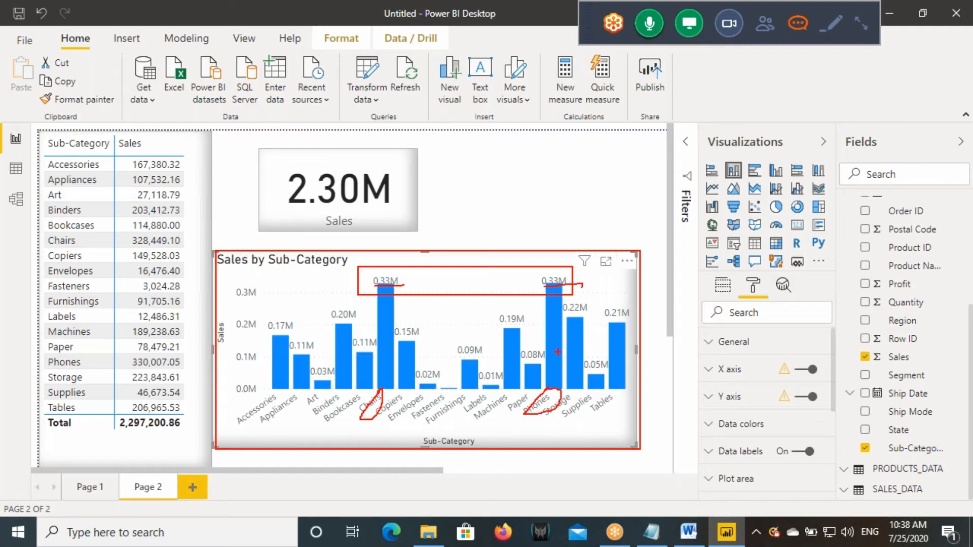
# - Clear the annotations, switch to the Notepad notes and highlight parts of the Graphical Format line through Visuals - Share with Clients
pyautogui.press('Escape')
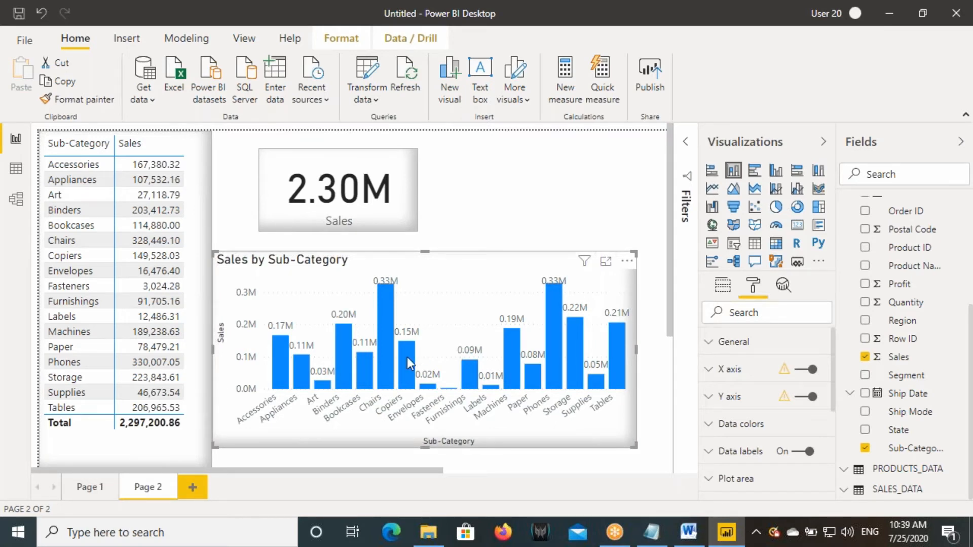
pyautogui.click(651, 533)
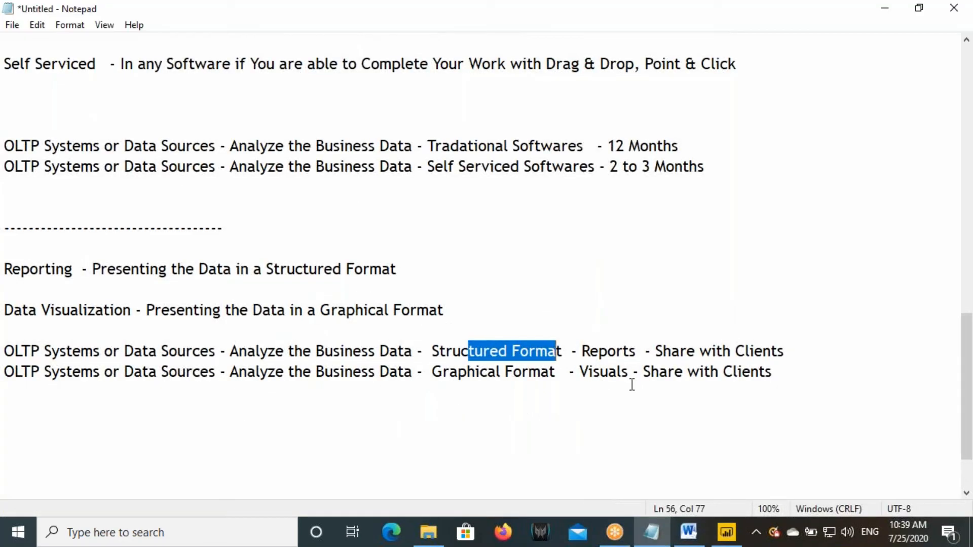
pyautogui.moveTo(143, 372); pyautogui.dragTo(201, 372)
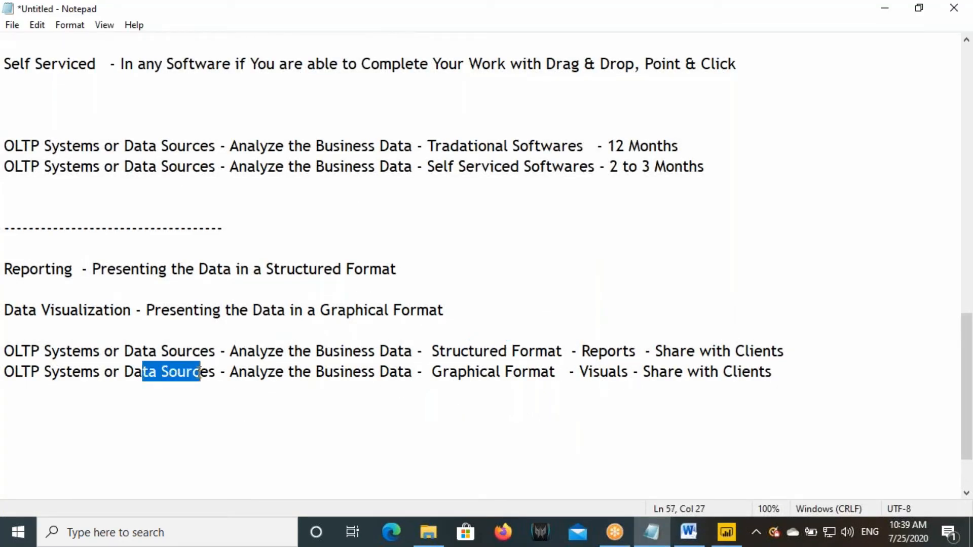
pyautogui.moveTo(294, 372); pyautogui.dragTo(778, 372)
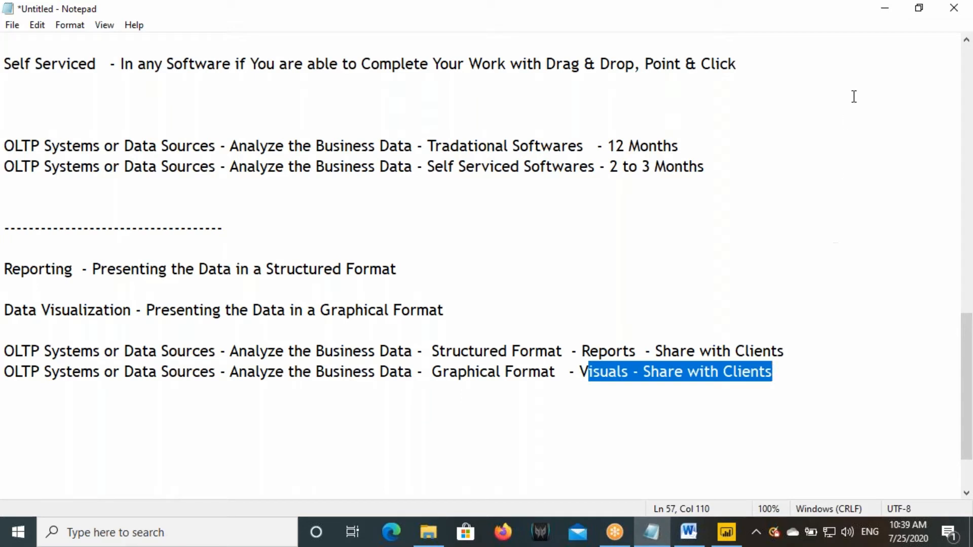
pyautogui.click(858, 19)
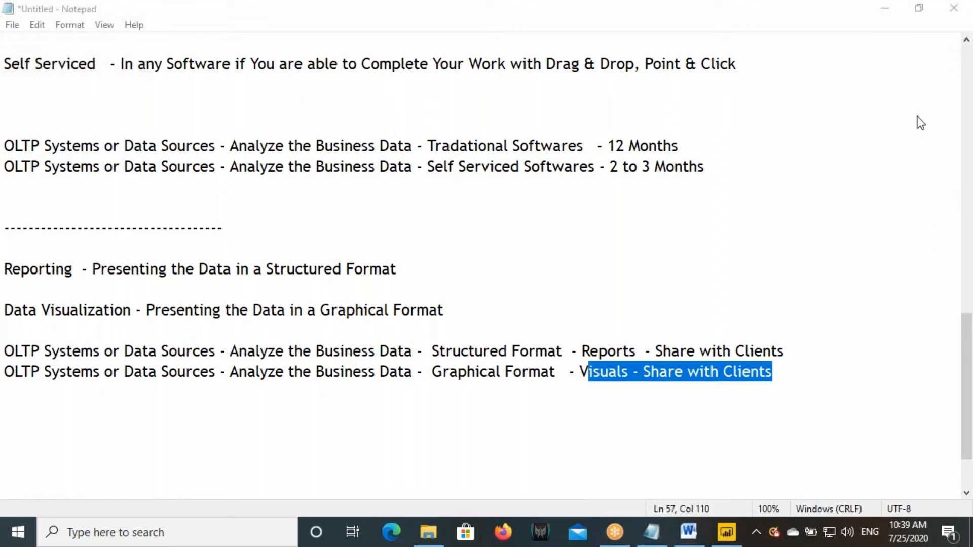
# - Add the line "Other Data Visualization Tools - 50 Visuals" below the Graphical Format line, separated by a blank line
pyautogui.click(777, 372)
pyautogui.press('Return')
pyautogui.press('Return')
pyautogui.write('O')
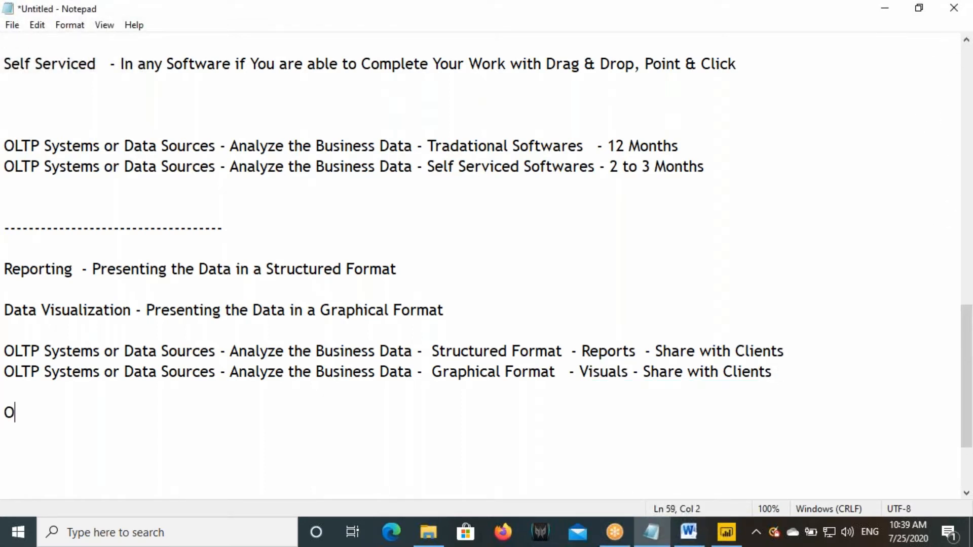
pyautogui.write('ther Data ')
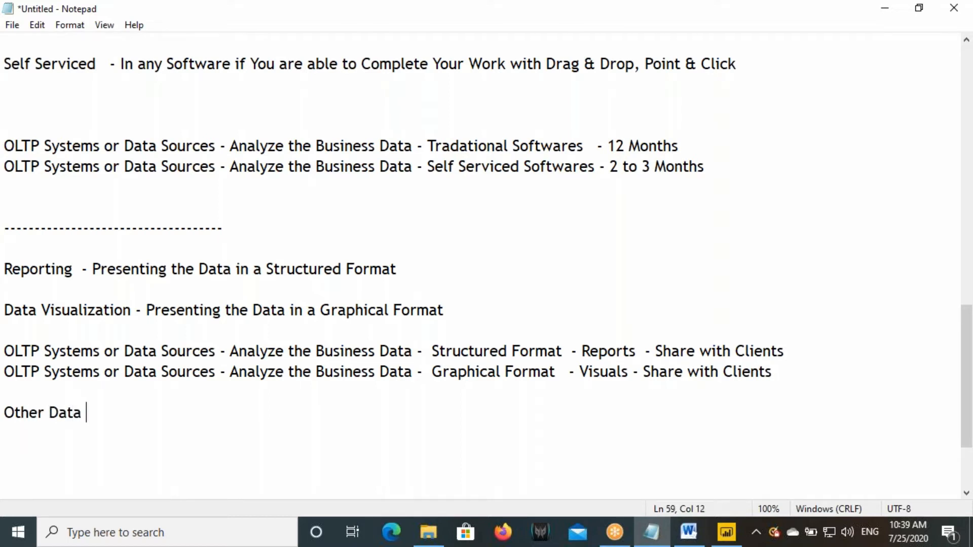
pyautogui.write('Visualizat')
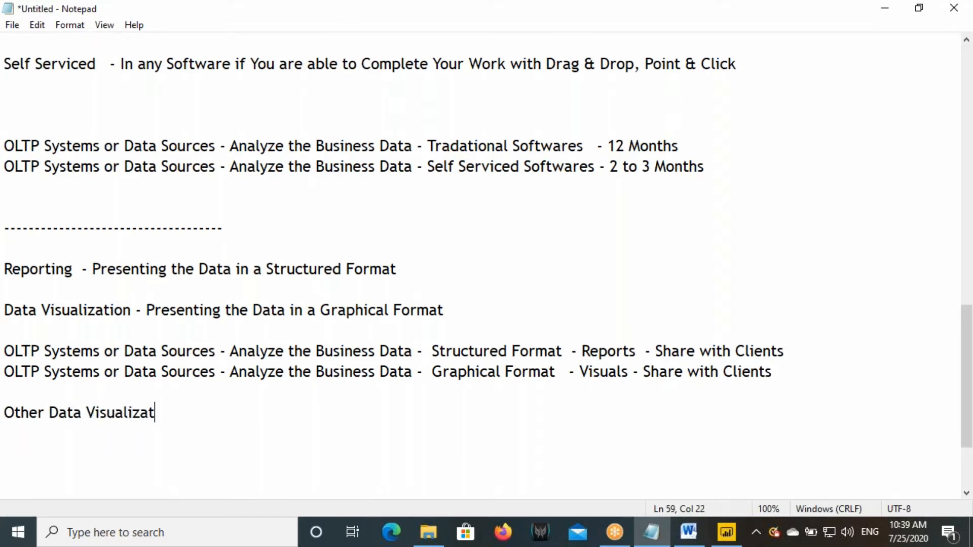
pyautogui.write('ion Tool')
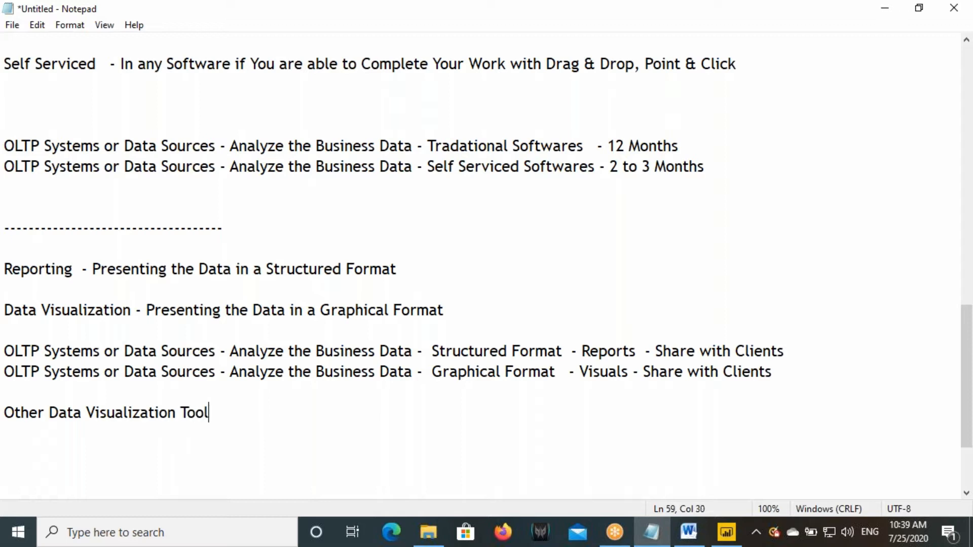
pyautogui.write('s -')
pyautogui.moveTo(50, 412); pyautogui.dragTo(216, 411)
pyautogui.click(246, 409)
pyautogui.write('50 Visuals')
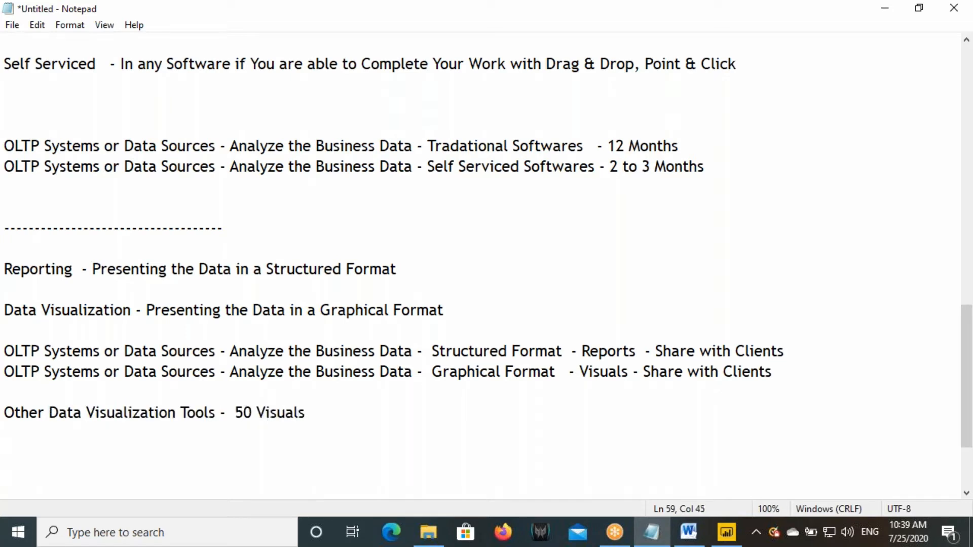
# - Add the line "Power BI Data Visualization Tools - 250 Visuals" after a blank line and highlight 250 Visuals
pyautogui.press('Return')
pyautogui.press('Return')
pyautogui.write('Power')
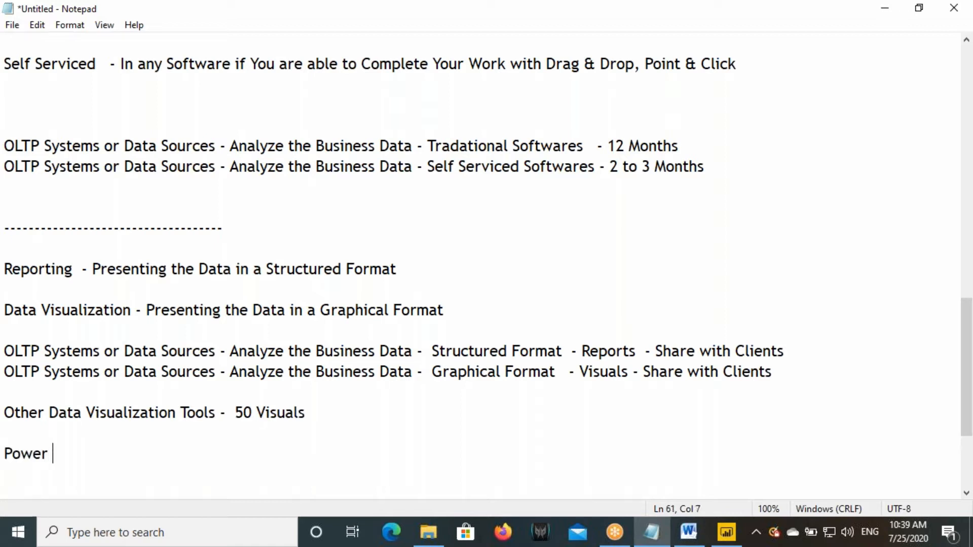
pyautogui.write(' BI - 2000')
pyautogui.press('BackSpace')
pyautogui.press('BackSpace')
pyautogui.press('BackSpace')
pyautogui.press('BackSpace')
pyautogui.press('BackSpace')
pyautogui.press('BackSpace')
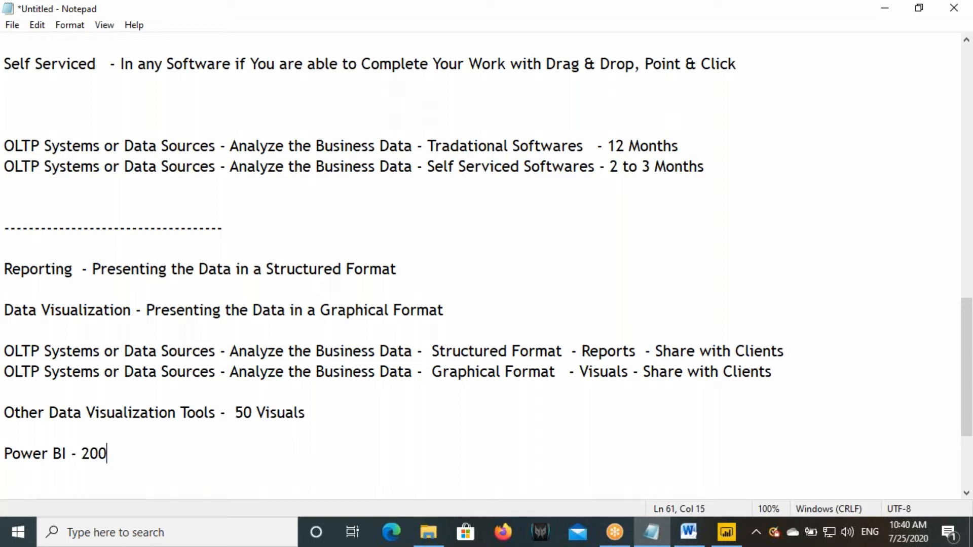
pyautogui.write('Data Visualization Tools - 2')
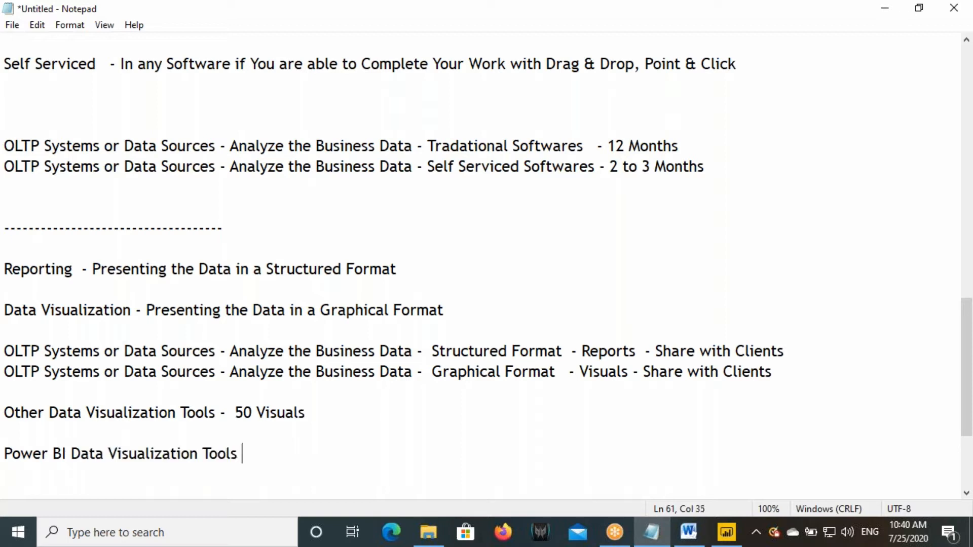
pyautogui.write('50 Visuals')
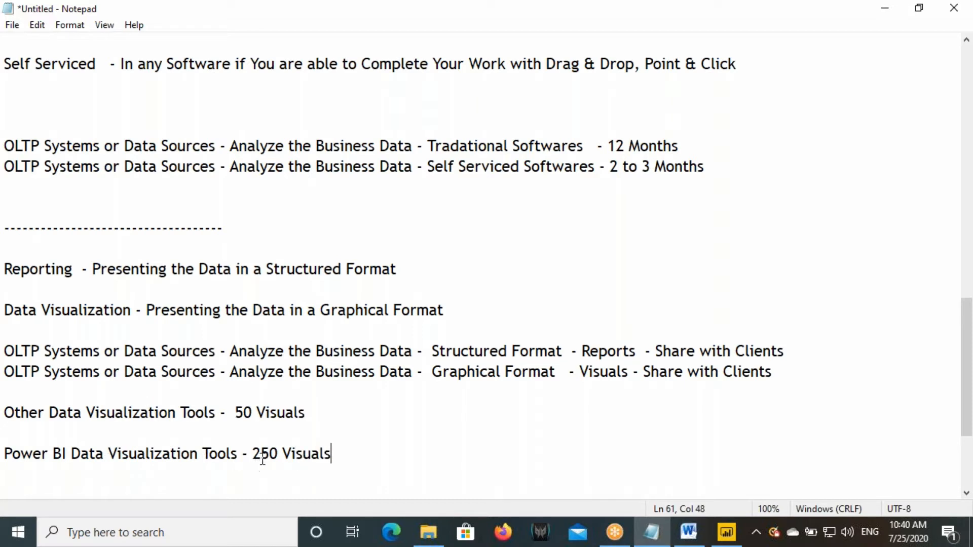
pyautogui.moveTo(253, 454); pyautogui.dragTo(333, 455)
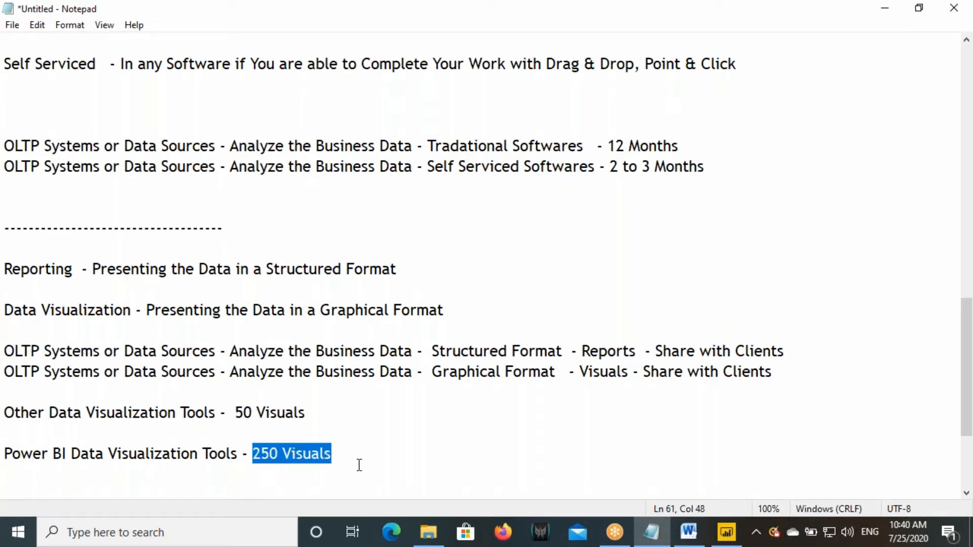
# - Switch to Power BI Desktop, box the gallery of visual types in red and write 40 beside it
pyautogui.click(726, 532)
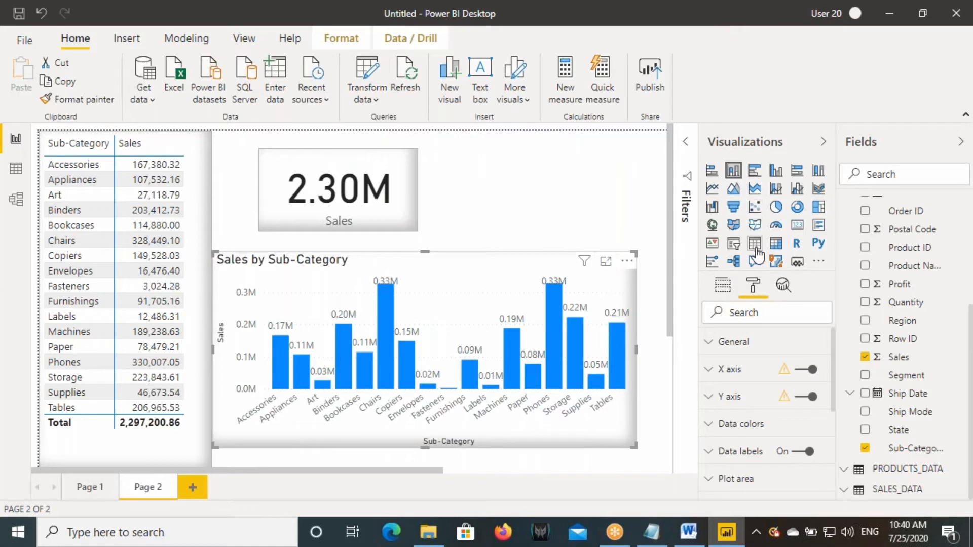
pyautogui.moveTo(707, 160)
pyautogui.mouseDown()
pyautogui.moveTo(793, 262)
pyautogui.moveTo(839, 276)
pyautogui.mouseUp()
pyautogui.moveTo(837, 230)
pyautogui.mouseDown()
pyautogui.moveTo(857, 249)
pyautogui.moveTo(849, 275)
pyautogui.mouseUp()
pyautogui.moveTo(863, 235)
pyautogui.mouseDown()
pyautogui.moveTo(862, 252)
pyautogui.moveTo(848, 250)
pyautogui.mouseUp()
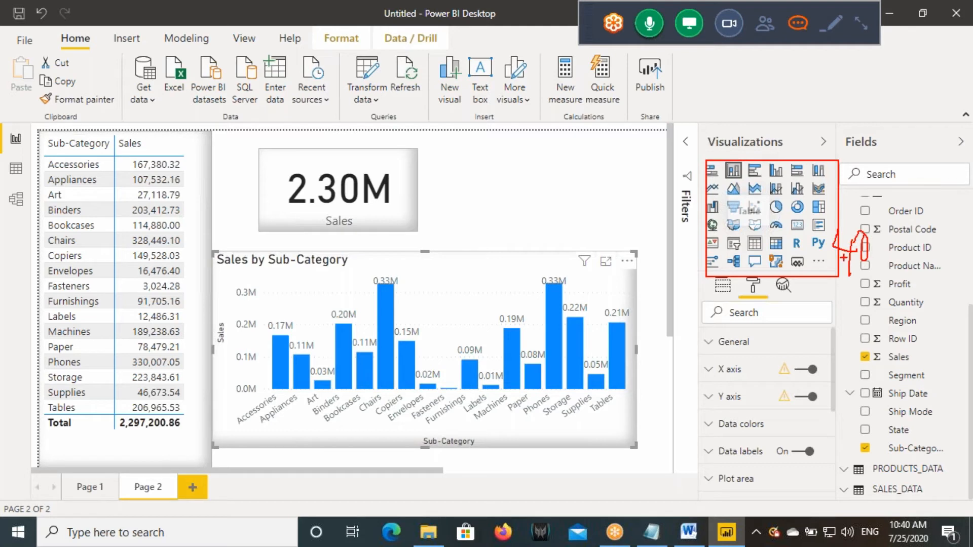
# - Browse the AppSource visuals for Power BI and add Stacked Bar Chart by Akvelon to the report's visual types
pyautogui.click(819, 261)
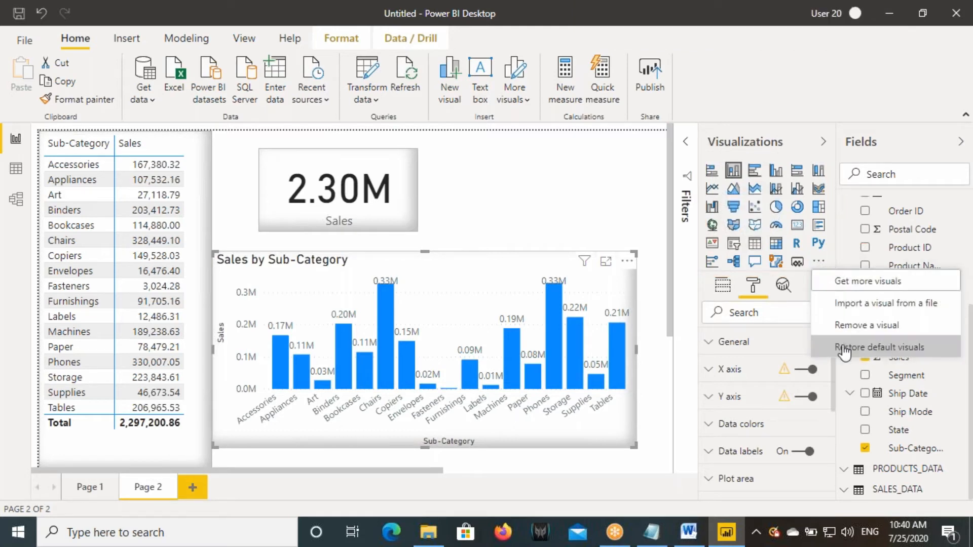
pyautogui.click(887, 285)
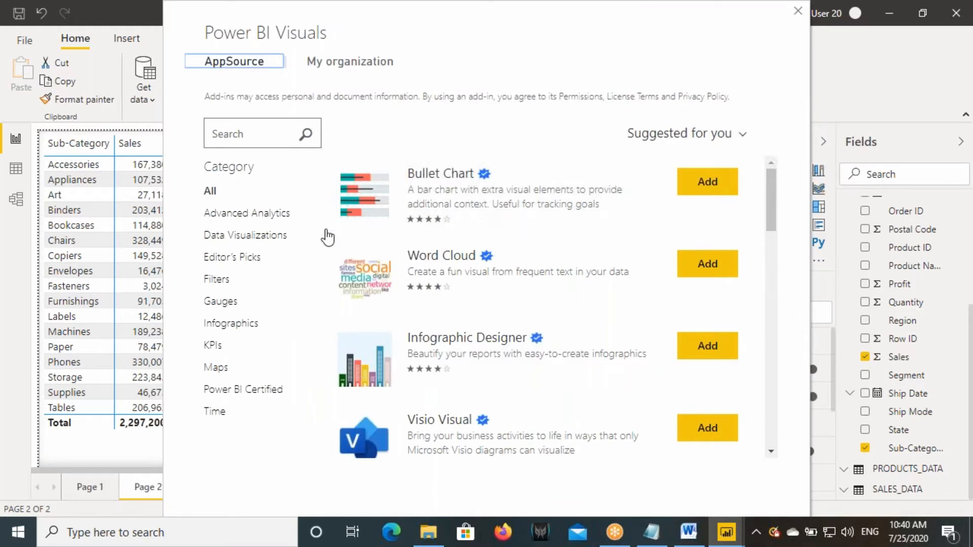
pyautogui.scroll(-10, 489, 288)
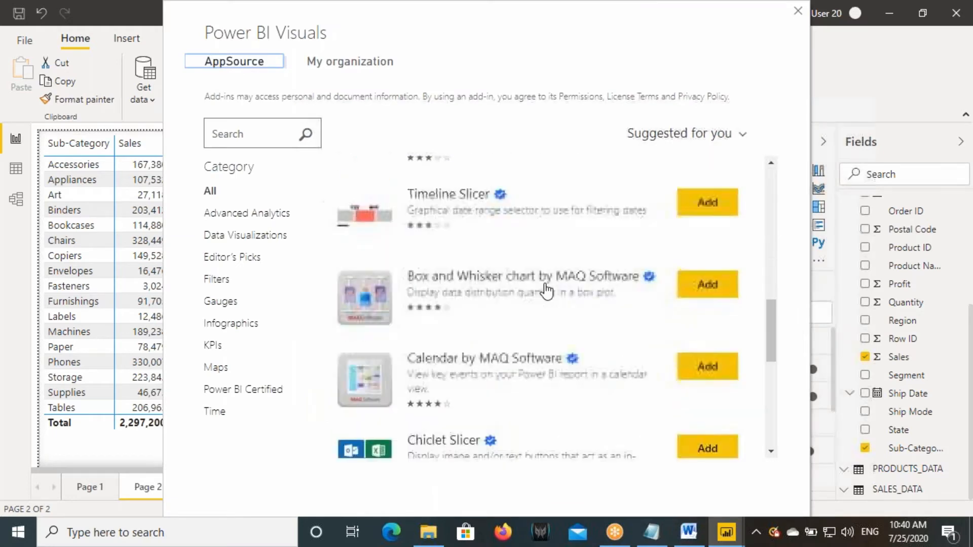
pyautogui.scroll(-15, 541, 296)
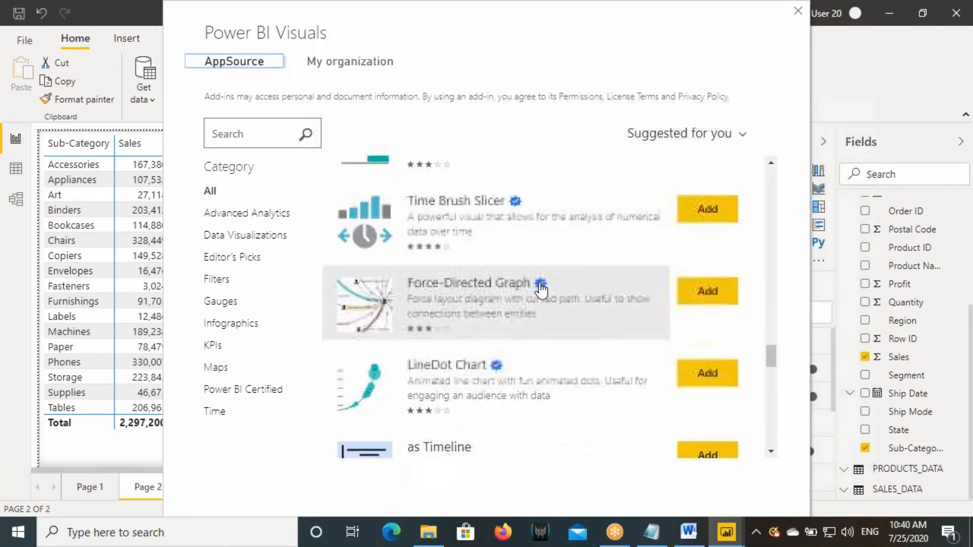
pyautogui.scroll(-15, 541, 291)
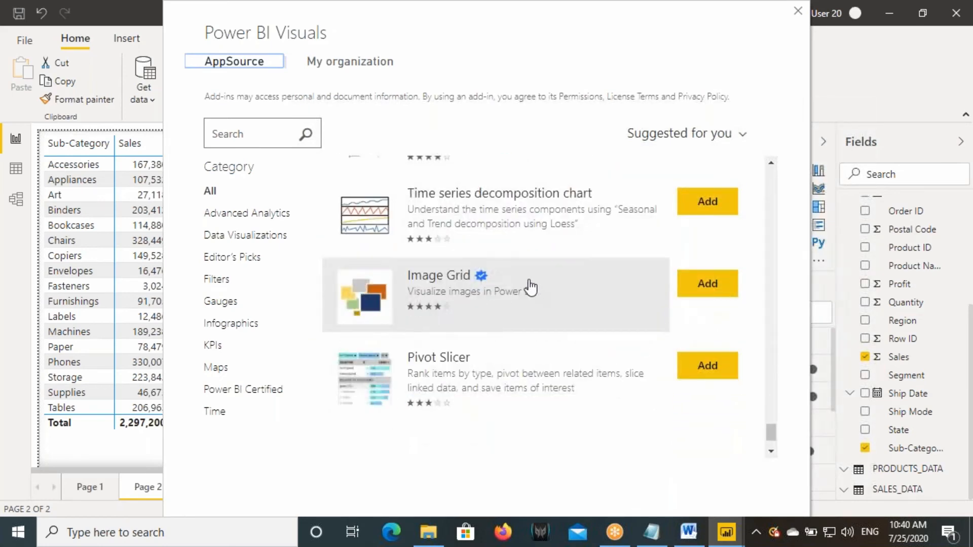
pyautogui.scroll(-15, 530, 297)
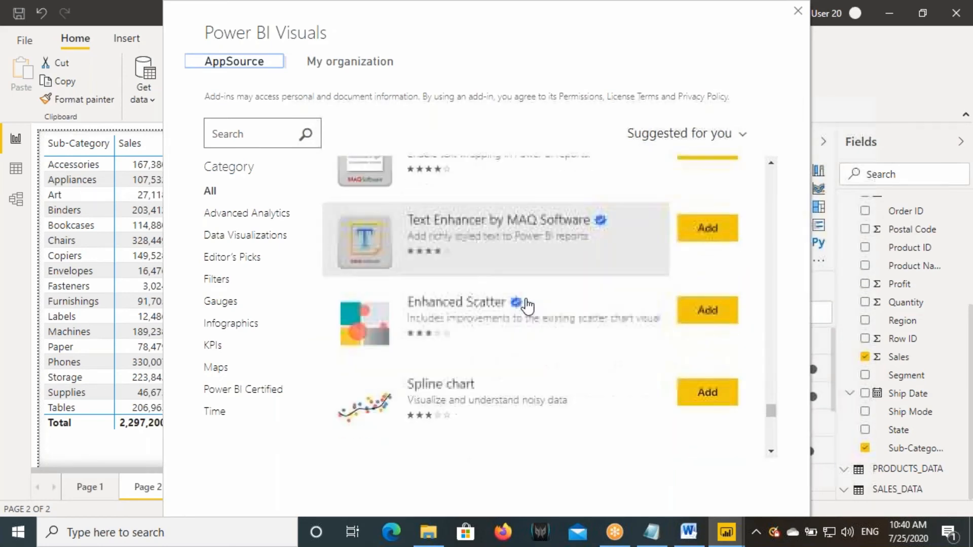
pyautogui.scroll(-15, 530, 308)
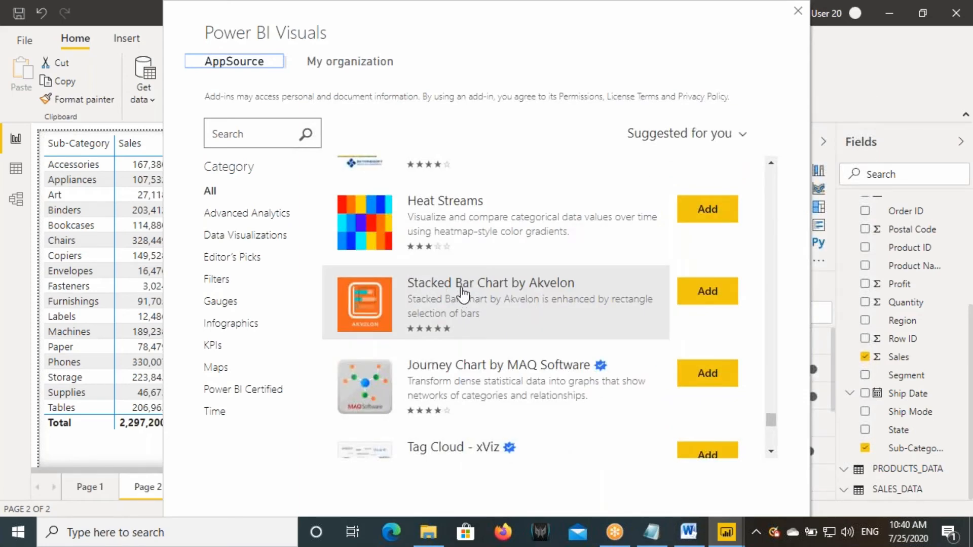
pyautogui.click(696, 292)
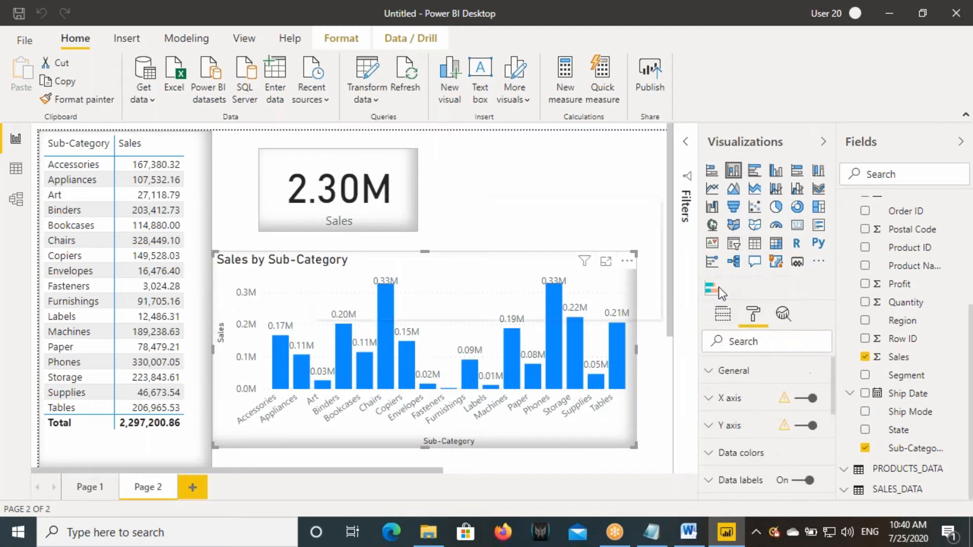
pyautogui.click(628, 293)
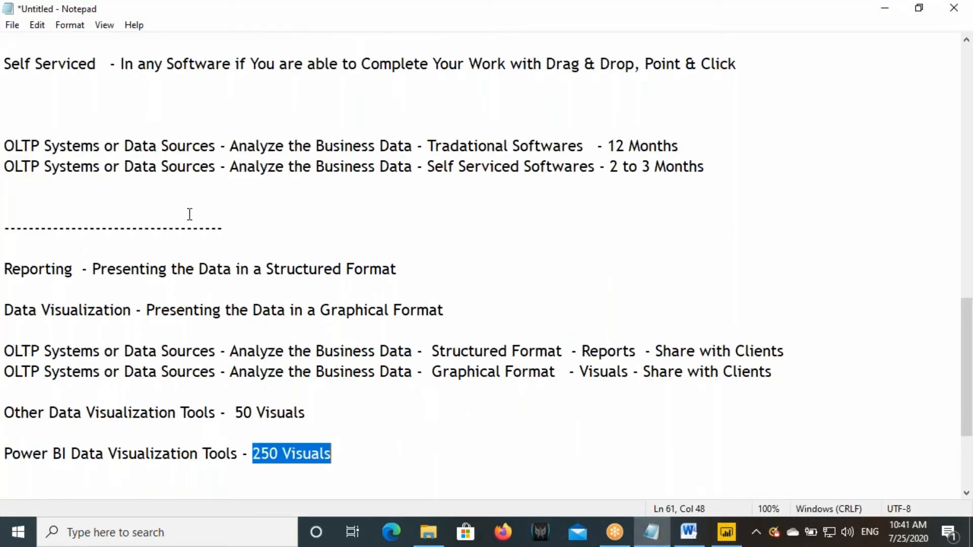
# - Switch to the Notepad notes and highlight Data Visualization, Structured Format, Reporting and Graphical Format in the notes
pyautogui.click(651, 532)
pyautogui.moveTo(84, 454); pyautogui.dragTo(205, 452)
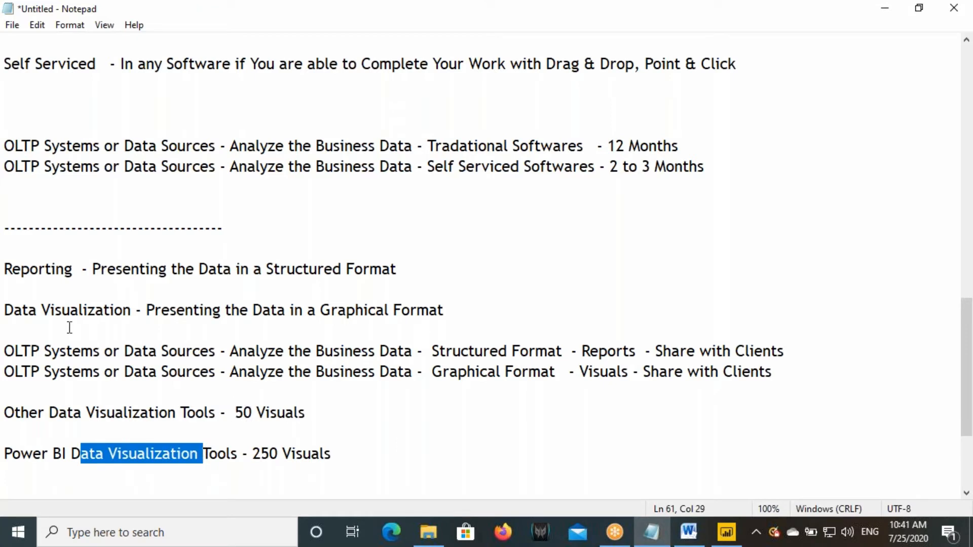
pyautogui.moveTo(267, 269); pyautogui.dragTo(401, 272)
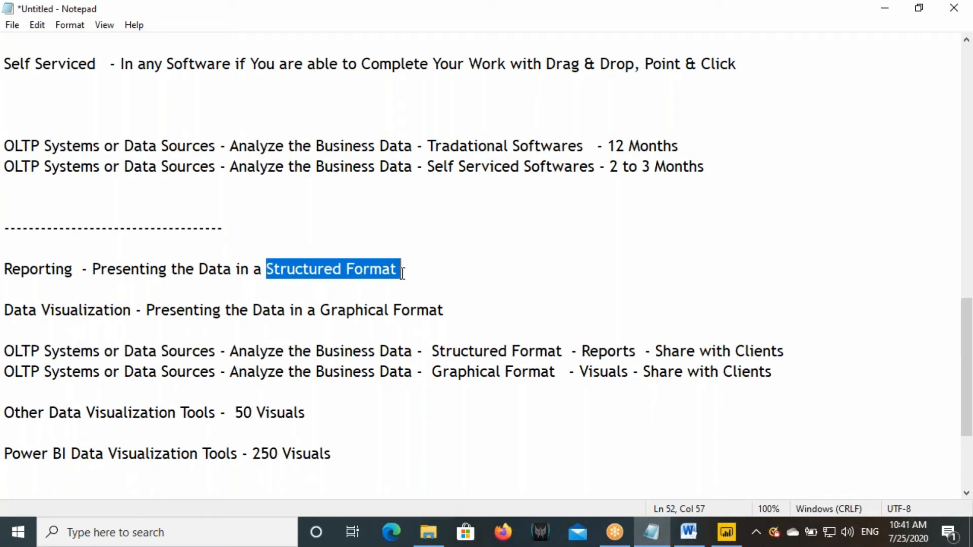
pyautogui.moveTo(4, 269); pyautogui.dragTo(74, 272)
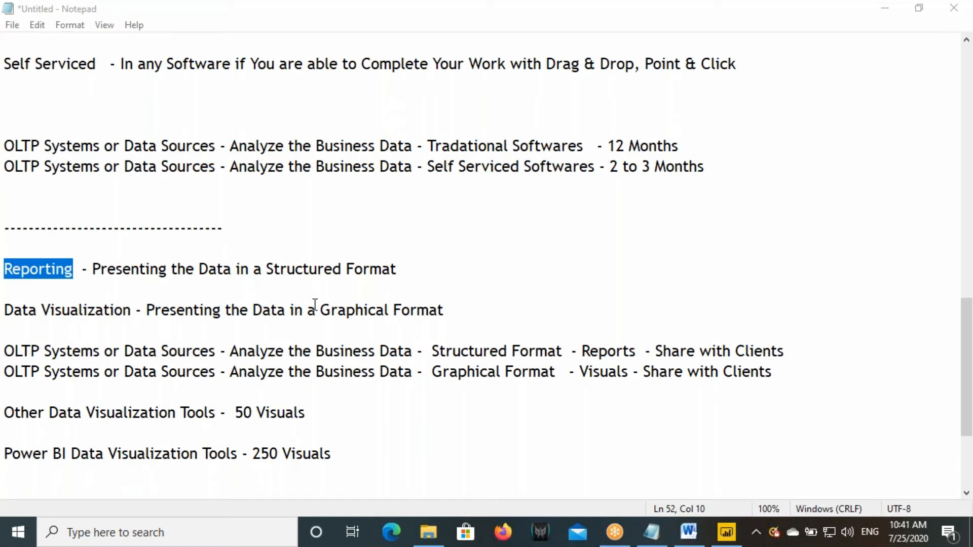
pyautogui.moveTo(319, 309); pyautogui.dragTo(452, 309)
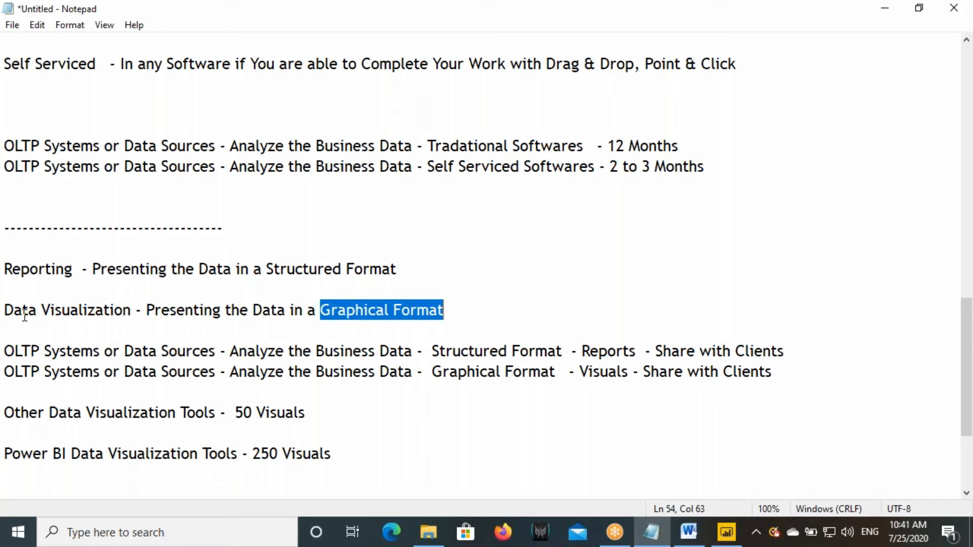
pyautogui.moveTo(4, 310); pyautogui.dragTo(130, 319)
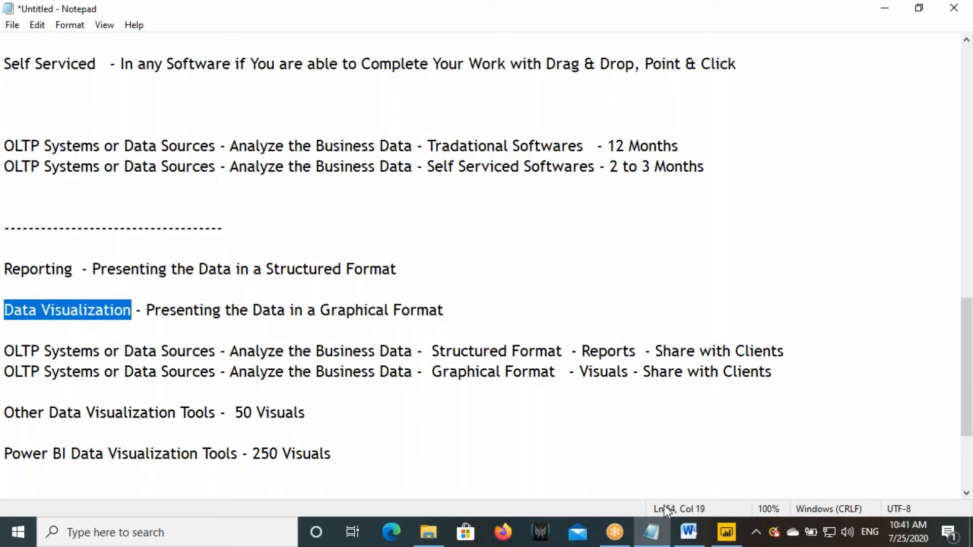
# - Switch to Power BI Desktop and review the visuals on Page 1 and Page 2
pyautogui.click(726, 532)
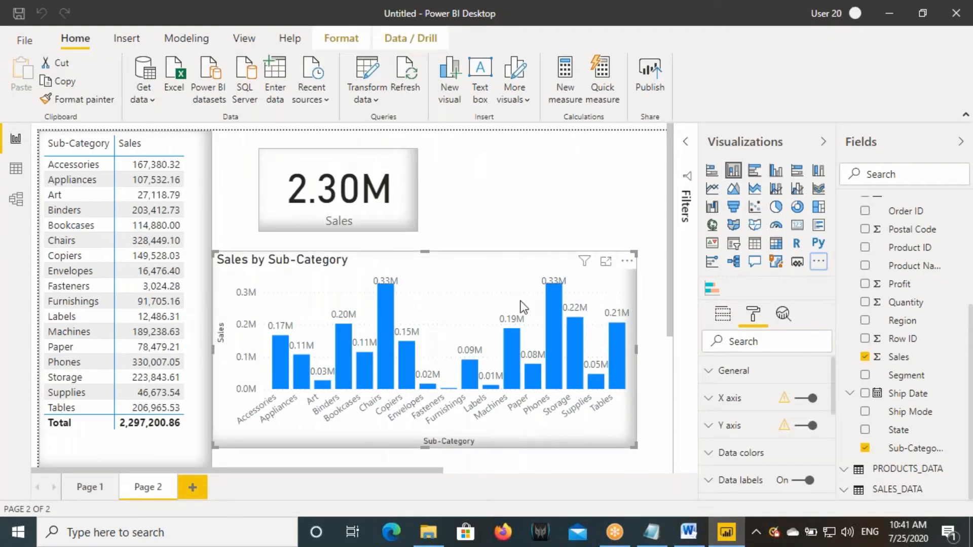
pyautogui.click(91, 488)
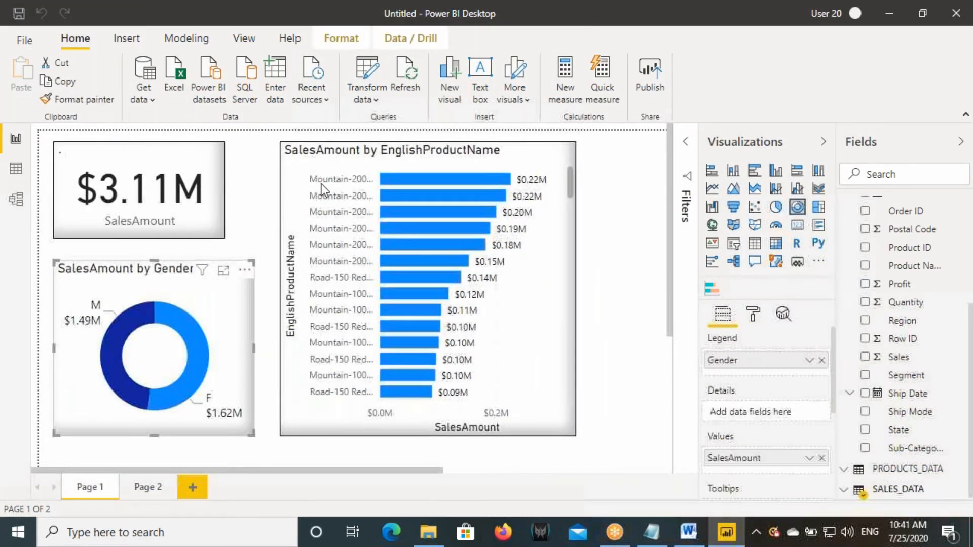
pyautogui.click(144, 488)
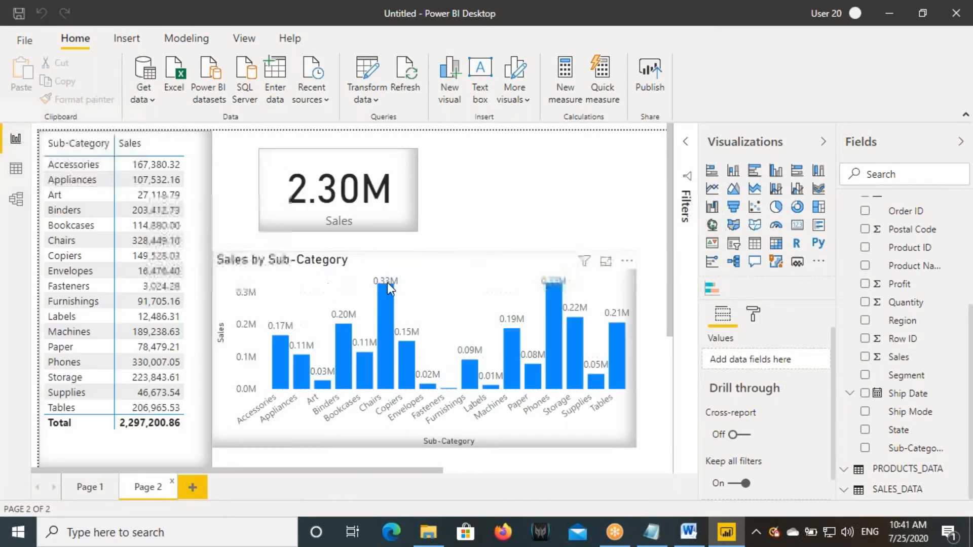
# - Add a third page to the report and set its page view to actual size
pyautogui.click(192, 486)
pyautogui.click(244, 38)
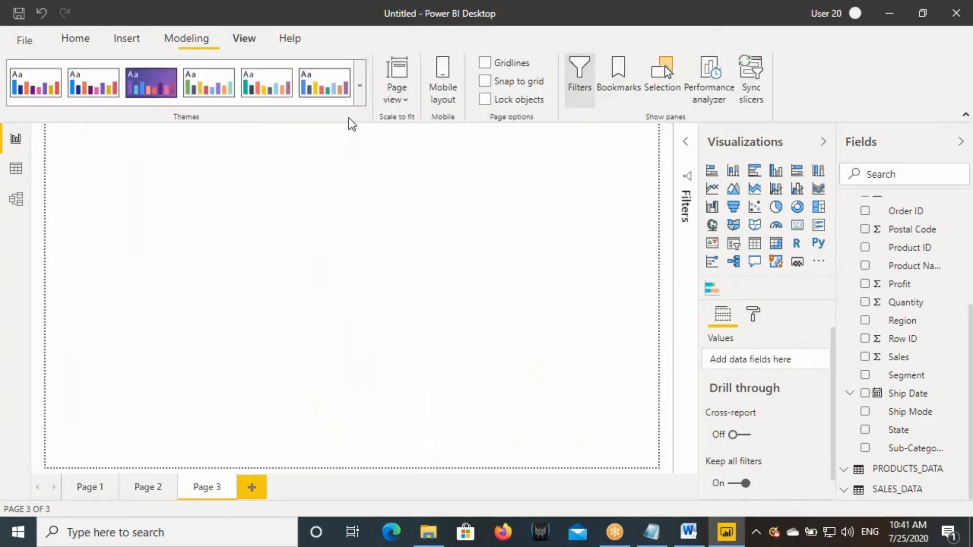
pyautogui.click(397, 94)
pyautogui.click(417, 175)
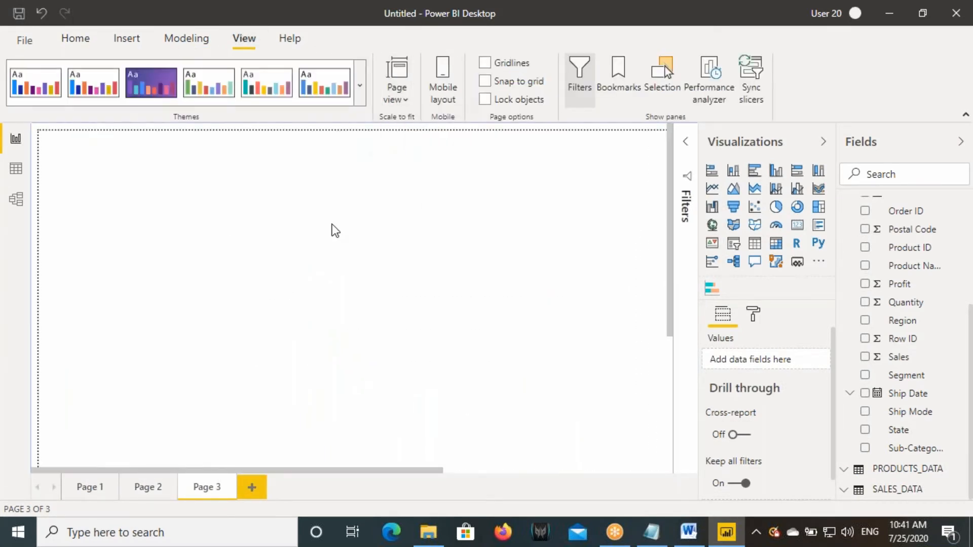
# - Create an enlarged map visual on Page 3 that shows Sales by State
pyautogui.click(711, 227)
pyautogui.moveTo(252, 355); pyautogui.dragTo(562, 414)
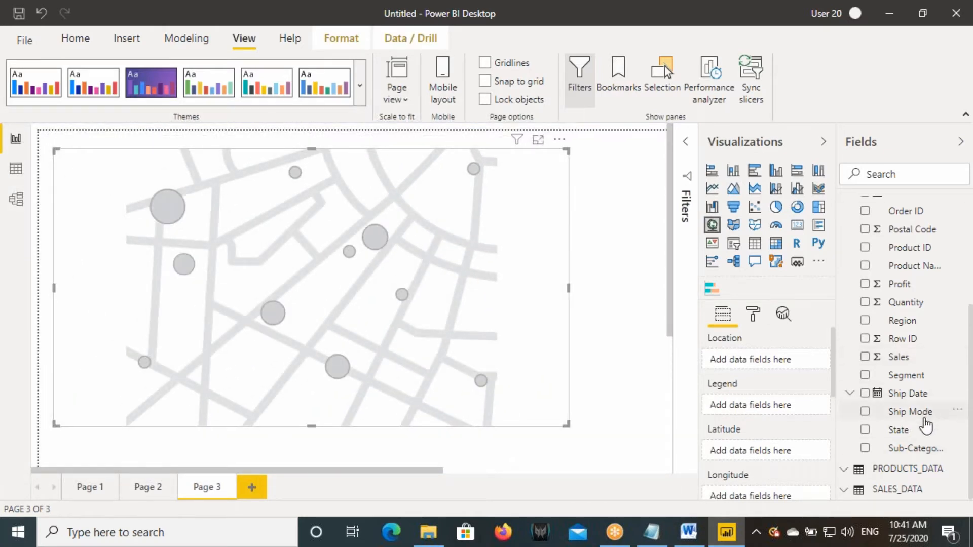
pyautogui.moveTo(927, 427); pyautogui.dragTo(482, 340)
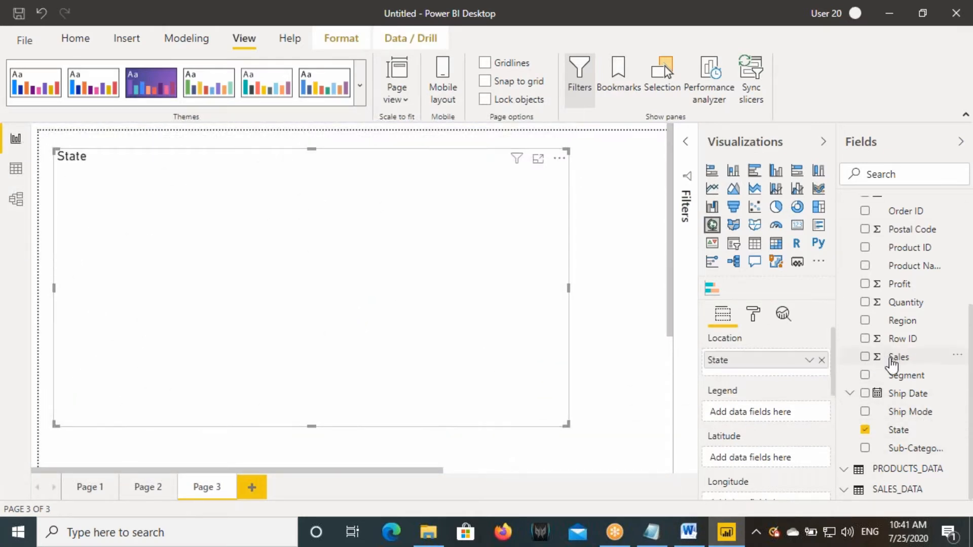
pyautogui.moveTo(892, 363); pyautogui.dragTo(344, 353)
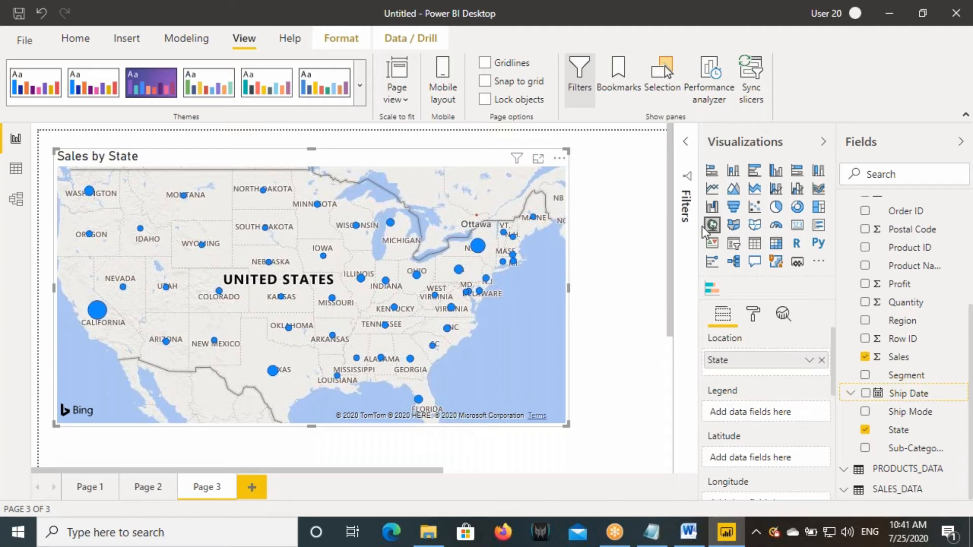
# - Switch to the Notepad notes and highlight Graphical Format and Data Visualization
pyautogui.click(652, 532)
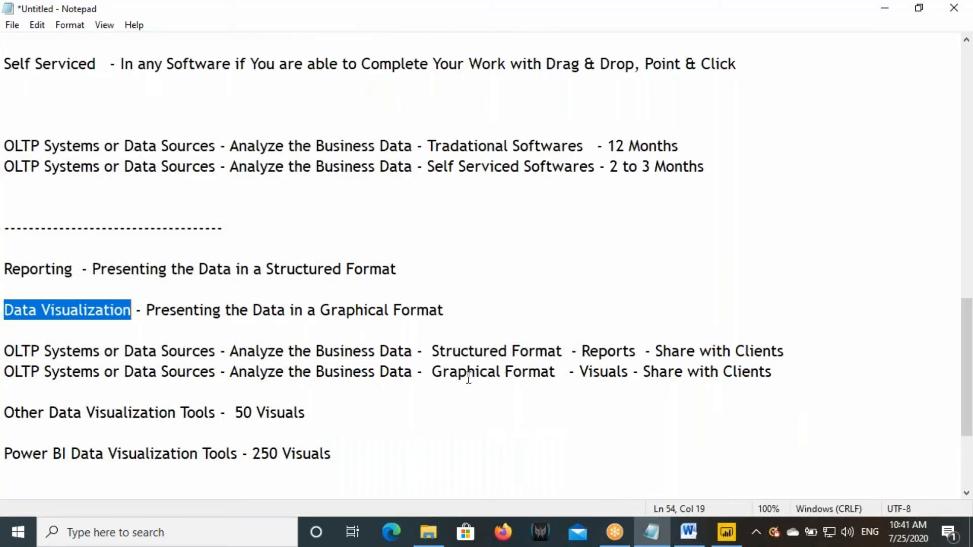
pyautogui.moveTo(469, 378); pyautogui.dragTo(535, 379)
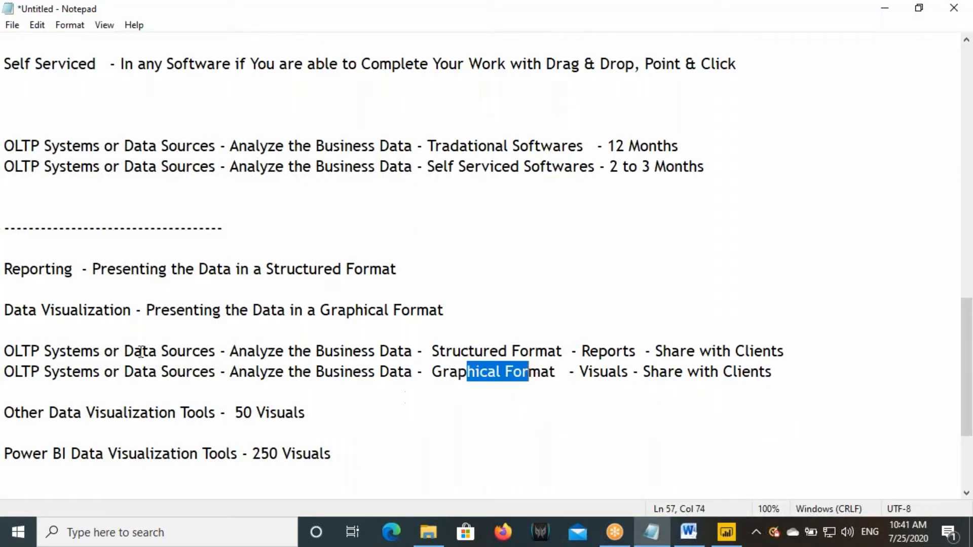
pyautogui.moveTo(13, 311); pyautogui.dragTo(124, 314)
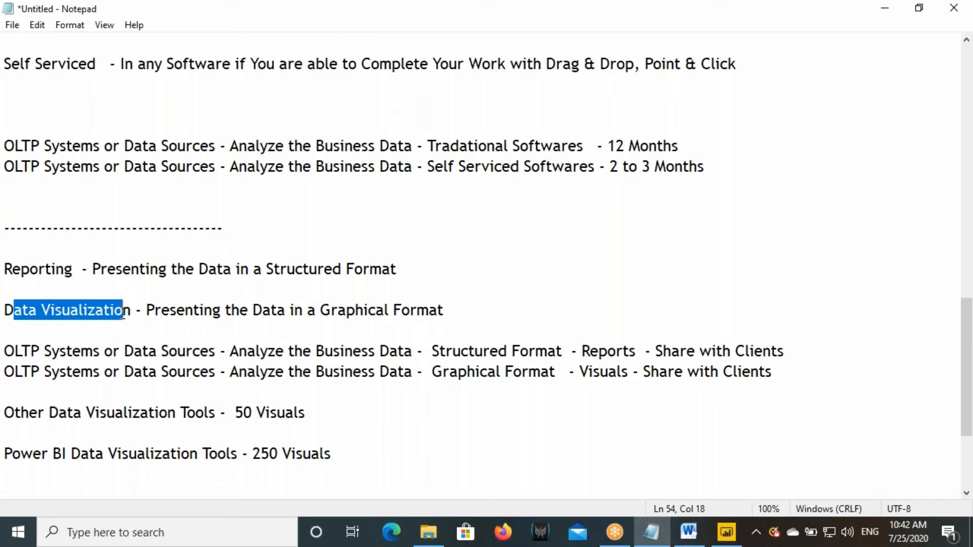
# - Add a dashed divider line at the end of the notes and write "Data Analytics Software" below it
pyautogui.scroll(-2, 138, 283)
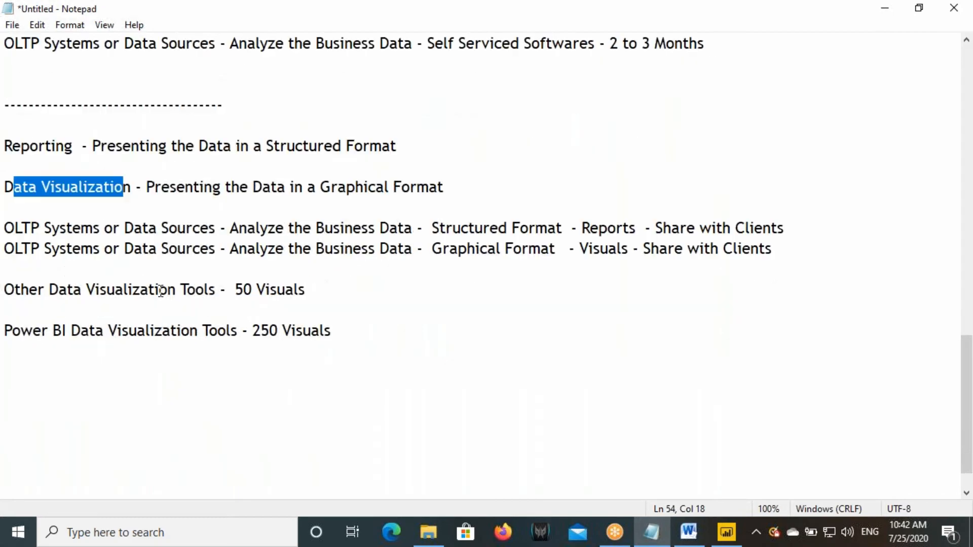
pyautogui.click(341, 330)
pyautogui.press('Return')
pyautogui.press('Return')
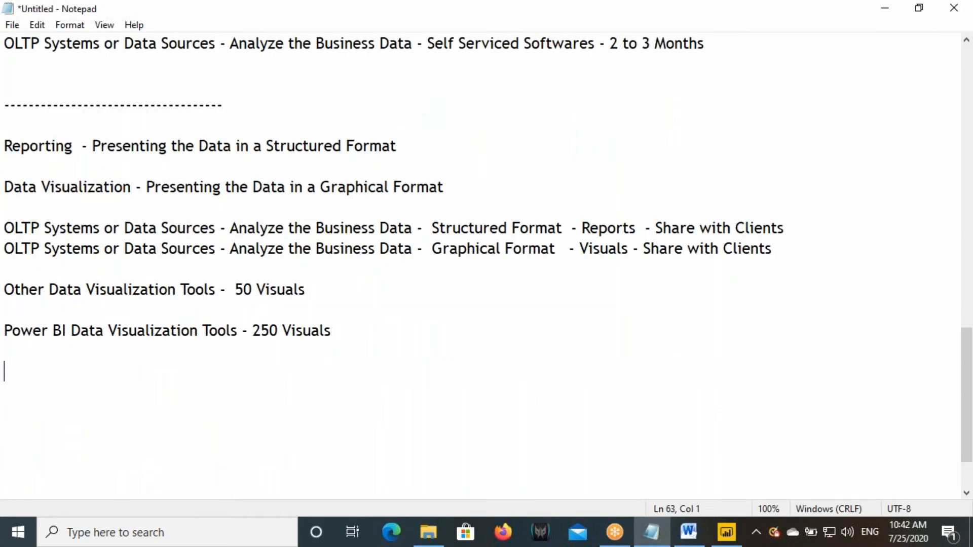
pyautogui.write('---------------------------------------------------------------')
pyautogui.press('Return')
pyautogui.press('Return')
pyautogui.write('Data Analy')
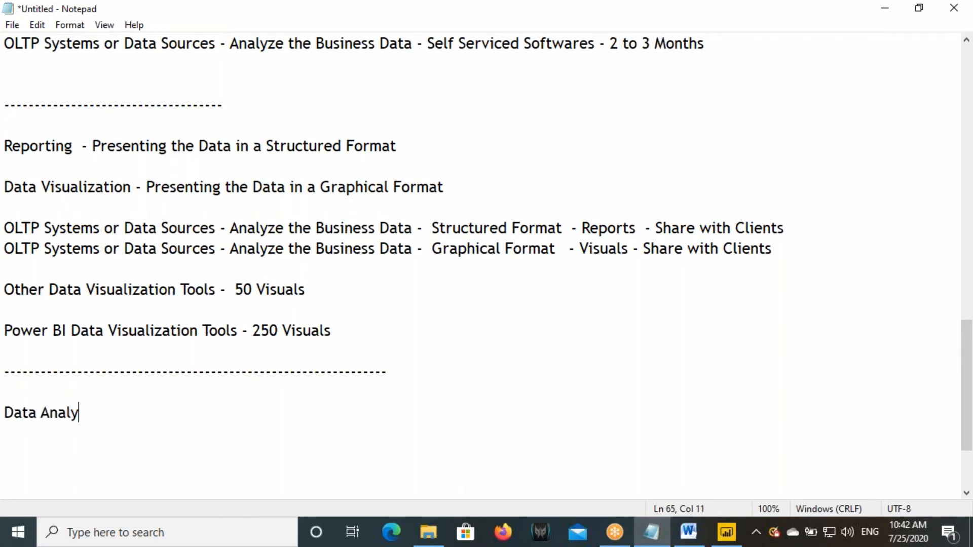
pyautogui.write('tics Software')
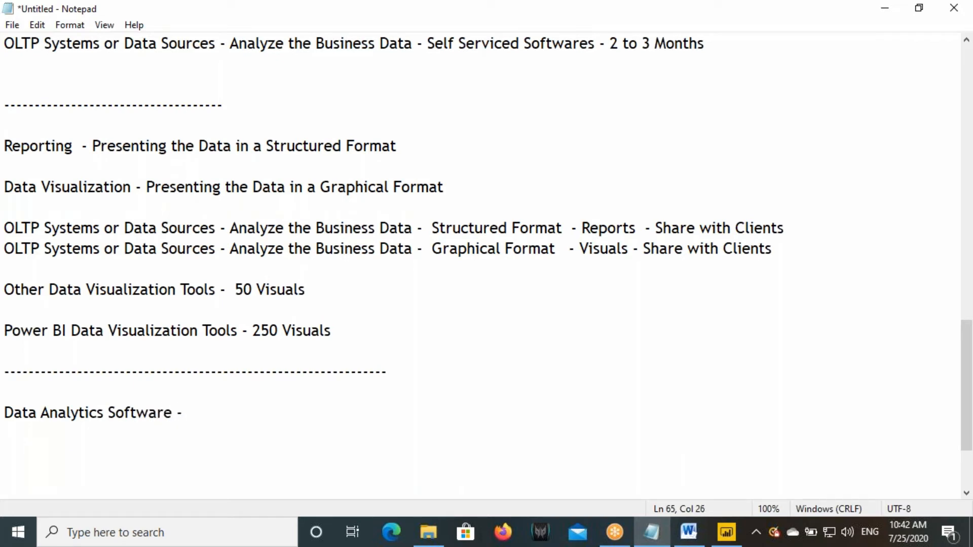
# - Begin the Data Analytics Software definition with "- When You are able to Analyze Huge Volumes of Data"
pyautogui.write(' - When You')
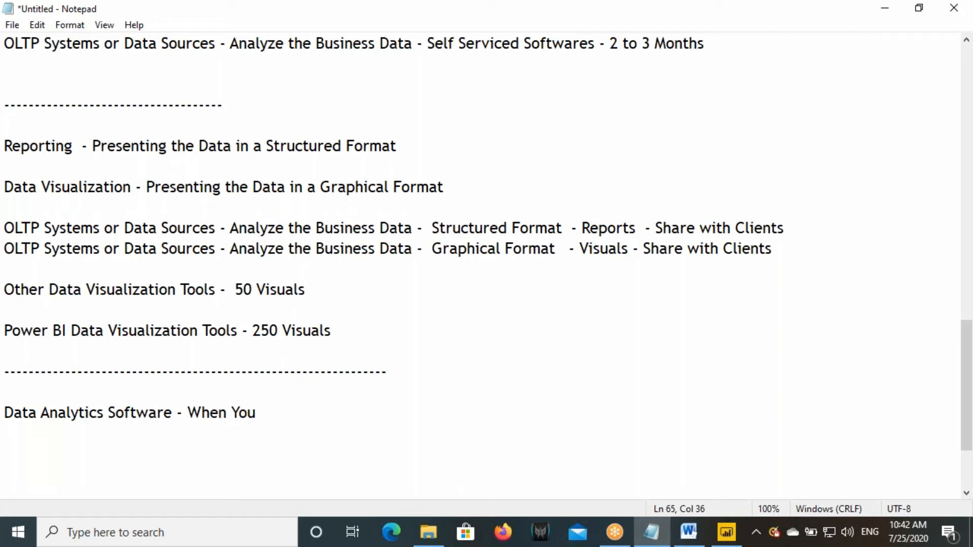
pyautogui.write(' are able to Analy')
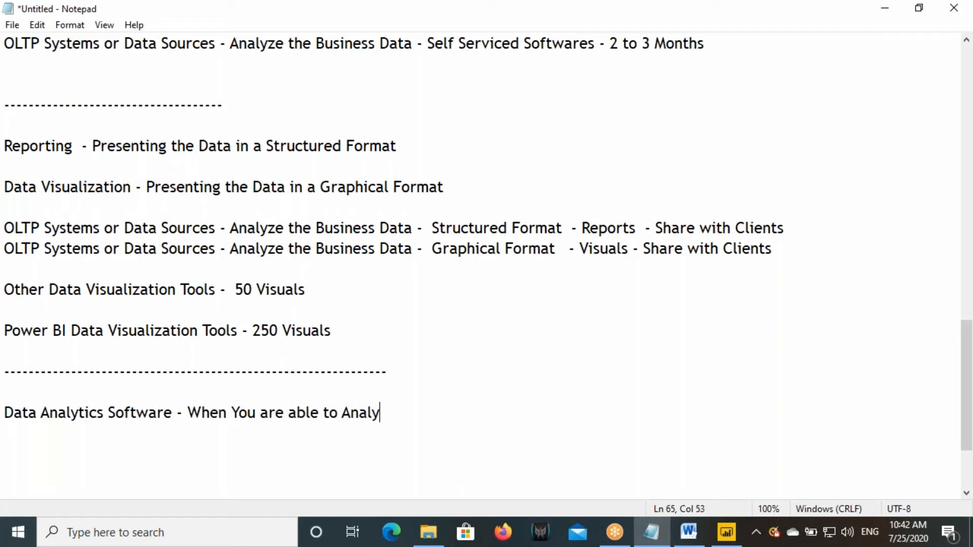
pyautogui.write('ze Huge')
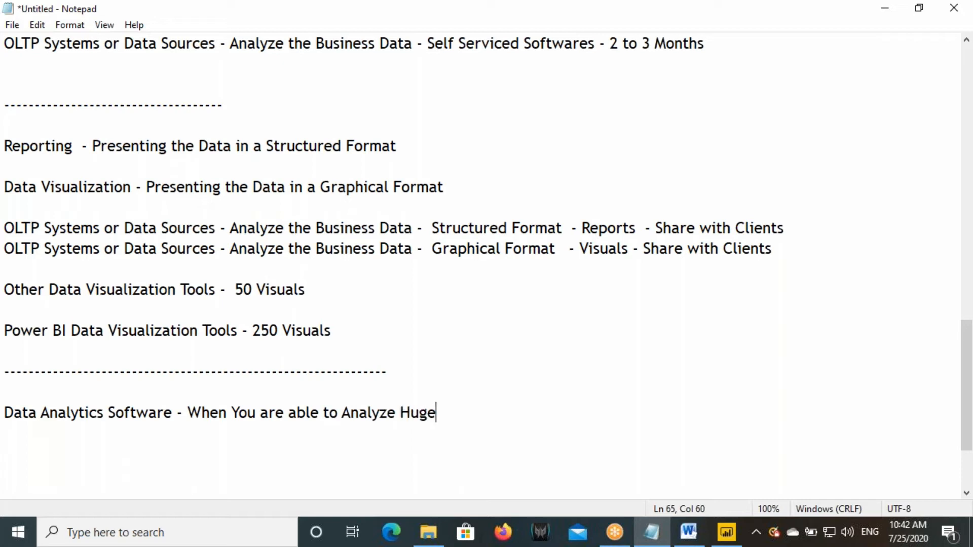
pyautogui.write(' Volum')
pyautogui.write('es ')
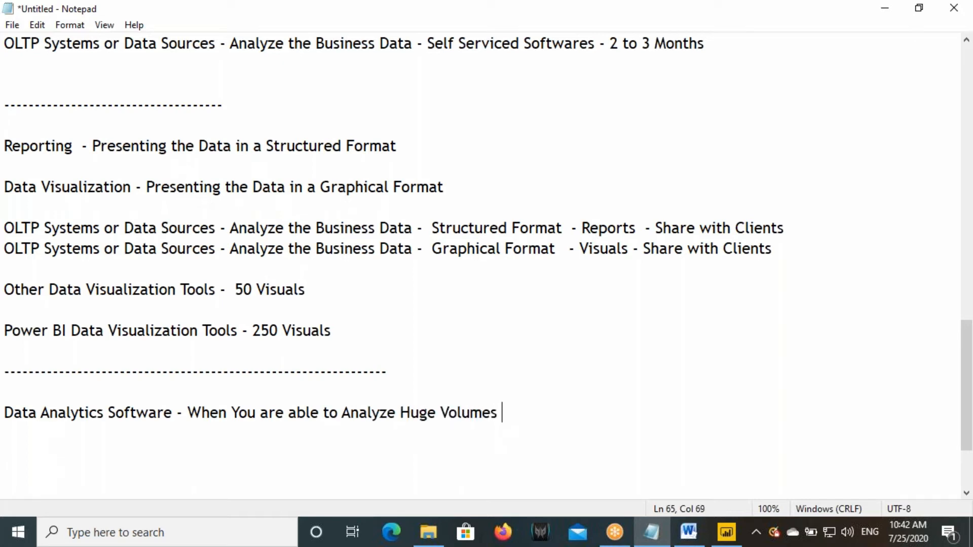
pyautogui.write('o')
pyautogui.press('BackSpace')
pyautogui.write('f')
pyautogui.press('BackSpace')
pyautogui.write('of Data ')
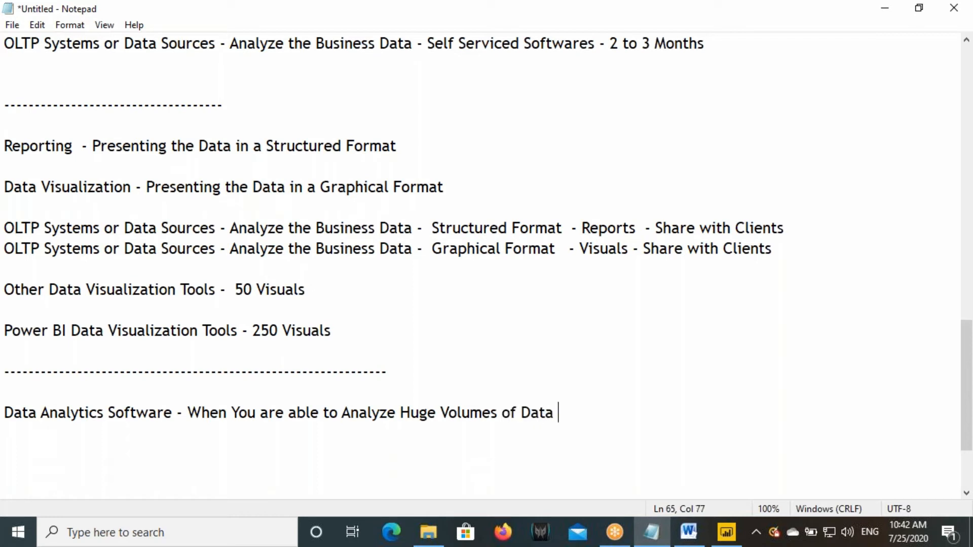
# - Complete the definition with "with a Software , we call them as Data Analytics Software"
pyautogui.write('with a S')
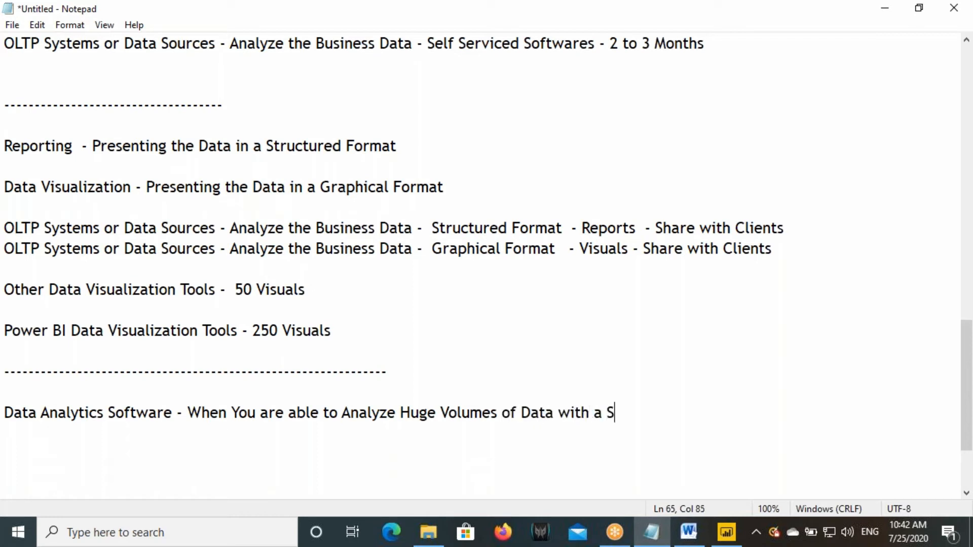
pyautogui.write('oftware ')
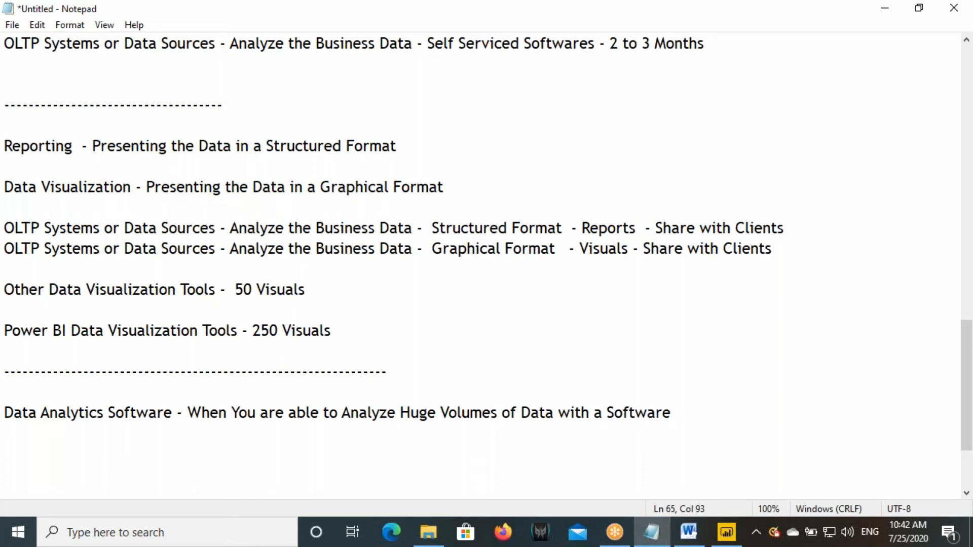
pyautogui.write(', we call them ')
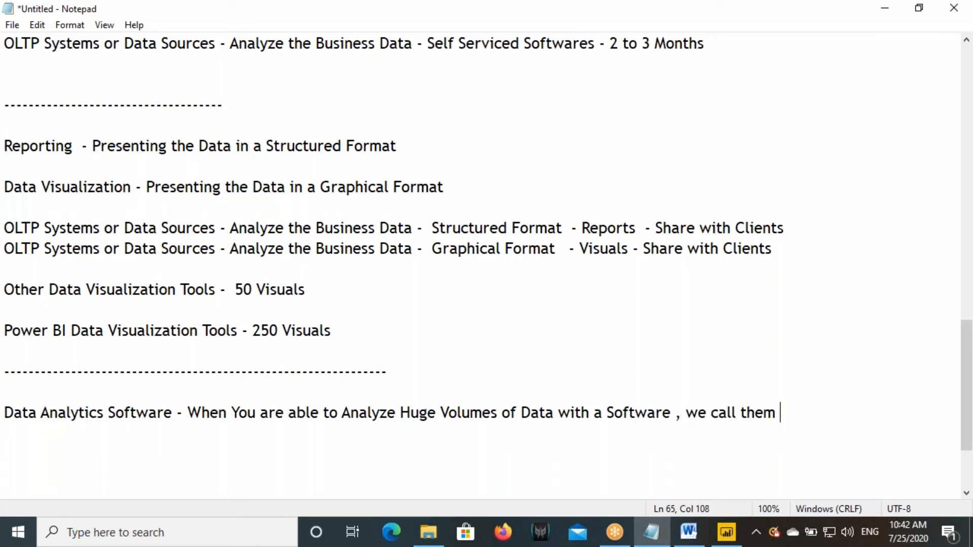
pyautogui.write('as Dara')
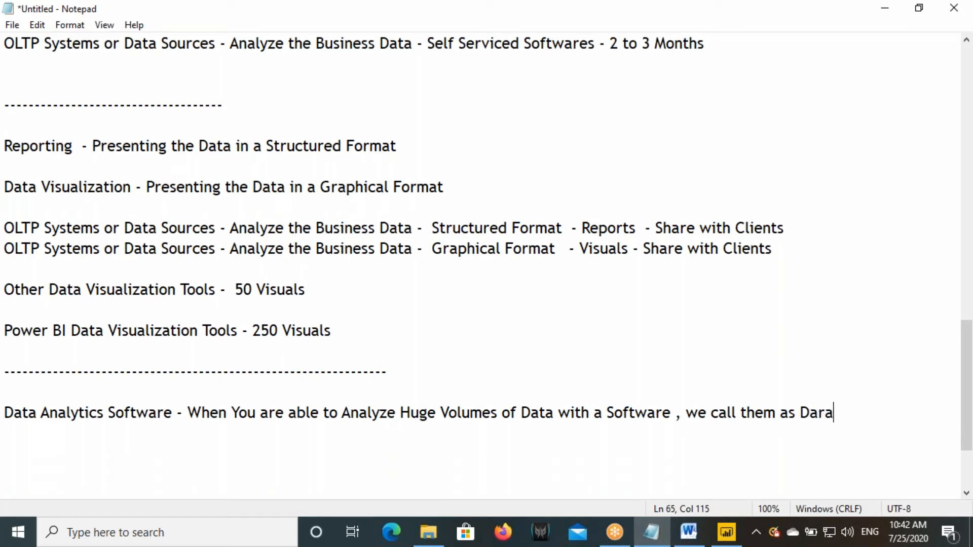
pyautogui.press('BackSpace')
pyautogui.press('BackSpace')
pyautogui.press('BackSpace')
pyautogui.write('ata Analytics So')
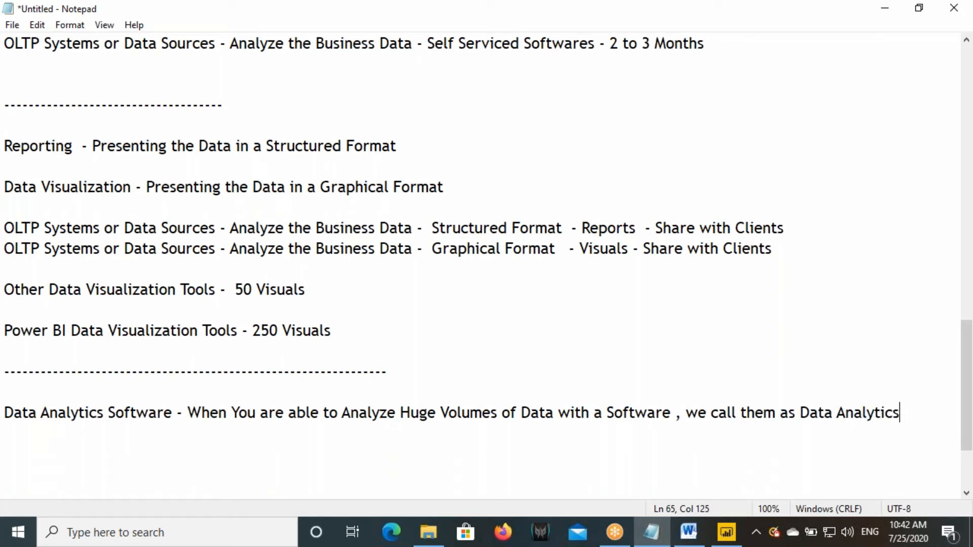
pyautogui.write('fte')
pyautogui.press('BackSpace')
pyautogui.write('ware')
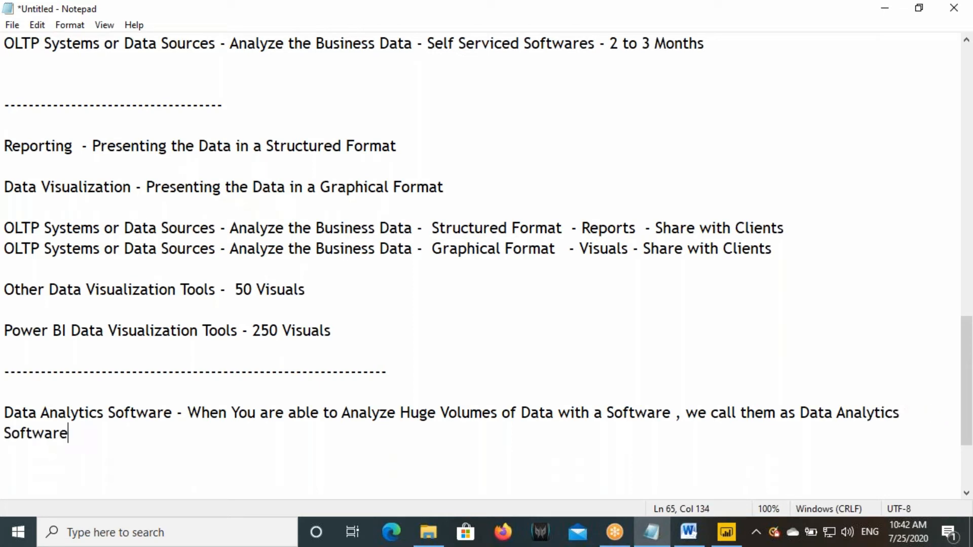
# - Move the definition's wrapped last word, Software, onto its own line position with four tabs of indentation
pyautogui.click(6, 432)
pyautogui.press('Tab')
pyautogui.press('Tab')
pyautogui.press('Tab')
pyautogui.press('Tab')
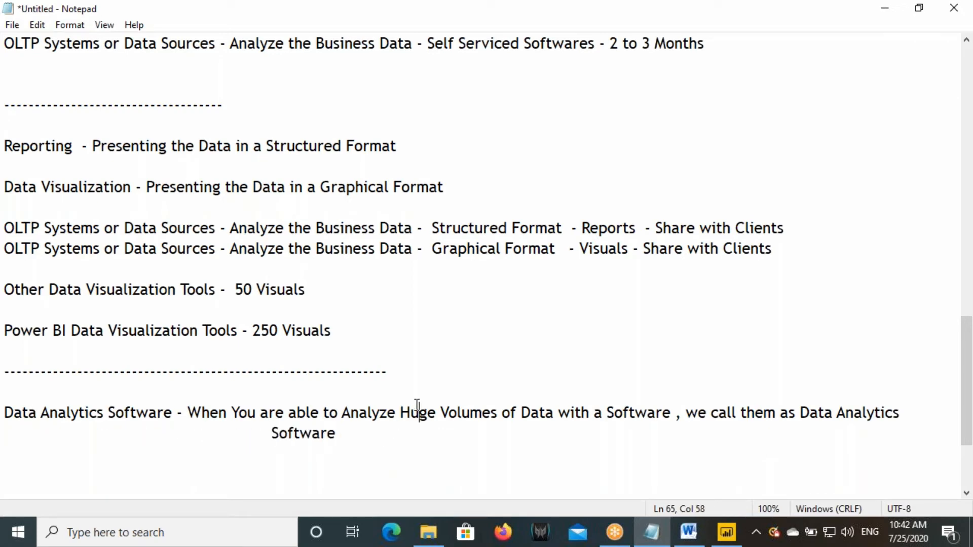
# - Highlight Huge Volumes, switch to the Word architecture diagram, and mark SQL Server and Reports / Visuals with the red annotation pen
pyautogui.moveTo(419, 412); pyautogui.dragTo(503, 413)
pyautogui.click(690, 535)
pyautogui.click(195, 313)
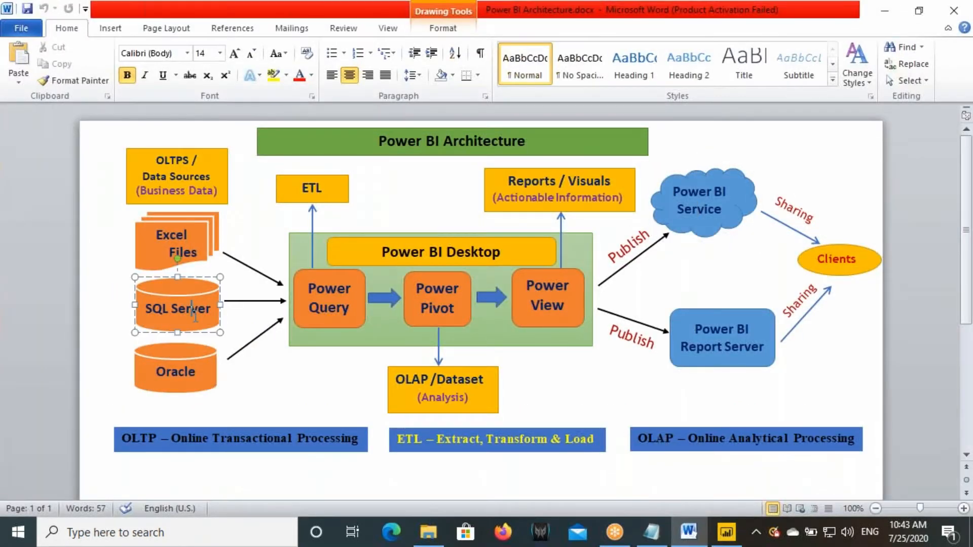
pyautogui.moveTo(135, 278); pyautogui.dragTo(220, 333)
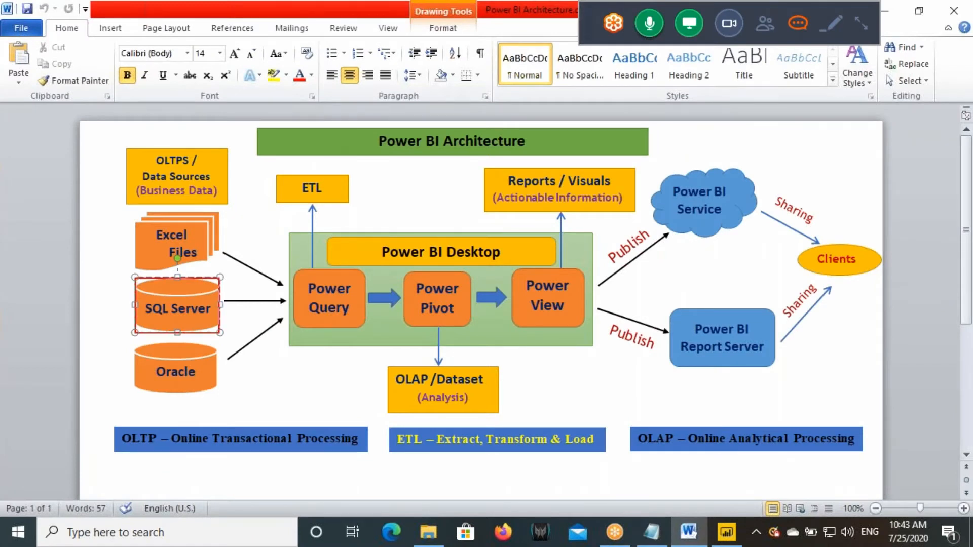
pyautogui.moveTo(60, 294)
pyautogui.mouseDown()
pyautogui.moveTo(59, 326)
pyautogui.moveTo(113, 298)
pyautogui.moveTo(138, 320)
pyautogui.moveTo(210, 226)
pyautogui.moveTo(419, 292)
pyautogui.moveTo(474, 187)
pyautogui.moveTo(504, 186)
pyautogui.mouseUp()
pyautogui.moveTo(503, 186)
pyautogui.mouseDown()
pyautogui.moveTo(492, 193)
pyautogui.moveTo(634, 215)
pyautogui.mouseUp()
pyautogui.moveTo(514, 195); pyautogui.dragTo(586, 195)
# - Return to the Notepad notes and highlight the Data Analytics Software definition and its key term
pyautogui.click(651, 532)
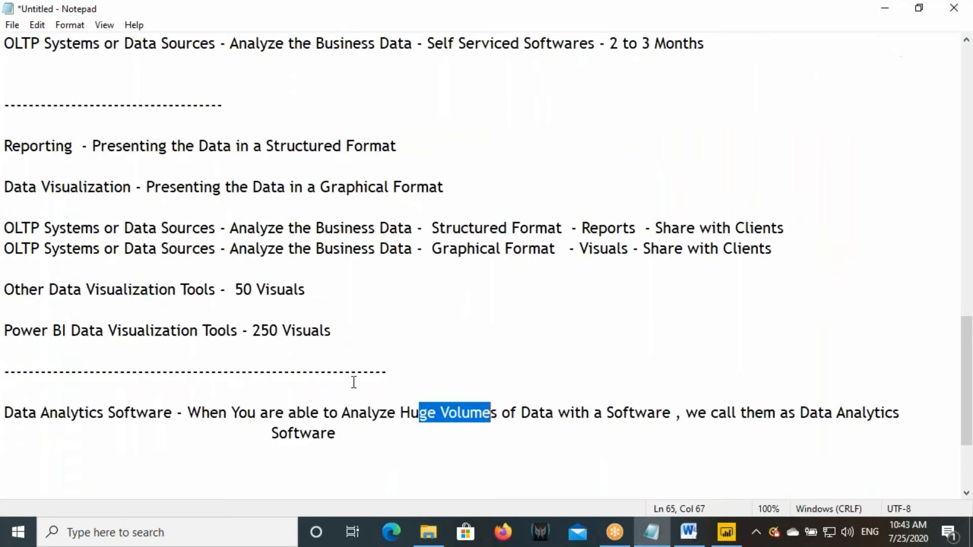
pyautogui.moveTo(276, 411); pyautogui.dragTo(656, 406)
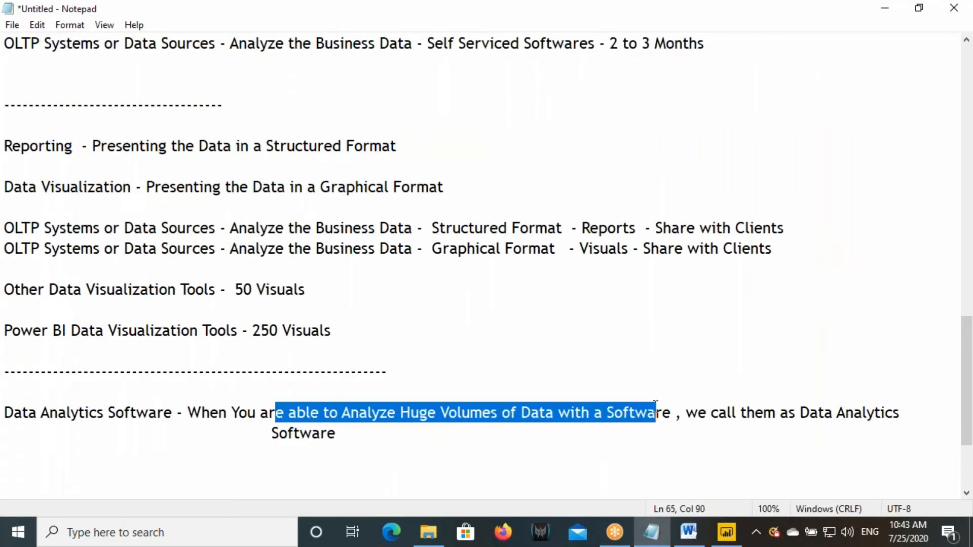
pyautogui.moveTo(831, 411); pyautogui.dragTo(922, 413)
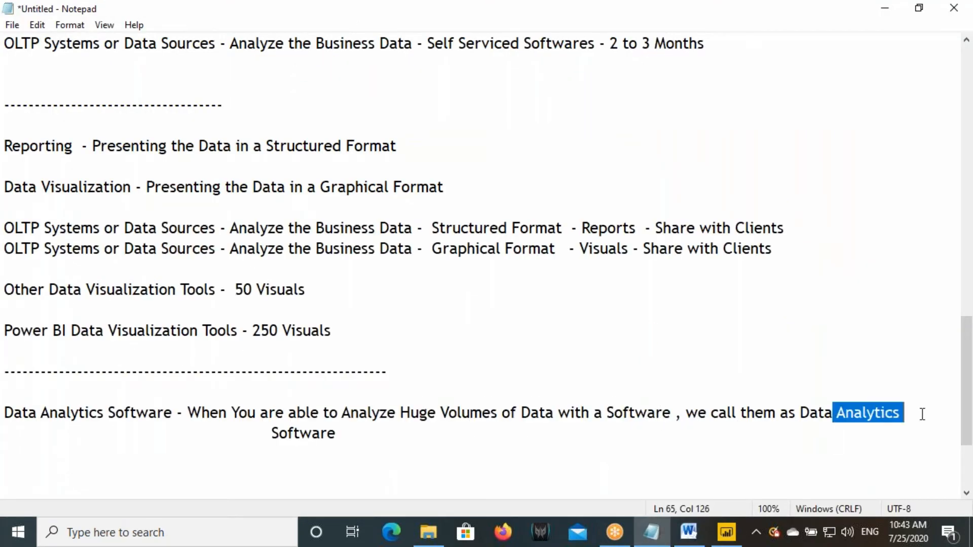
pyautogui.click(29, 412)
pyautogui.moveTo(29, 411); pyautogui.dragTo(109, 410)
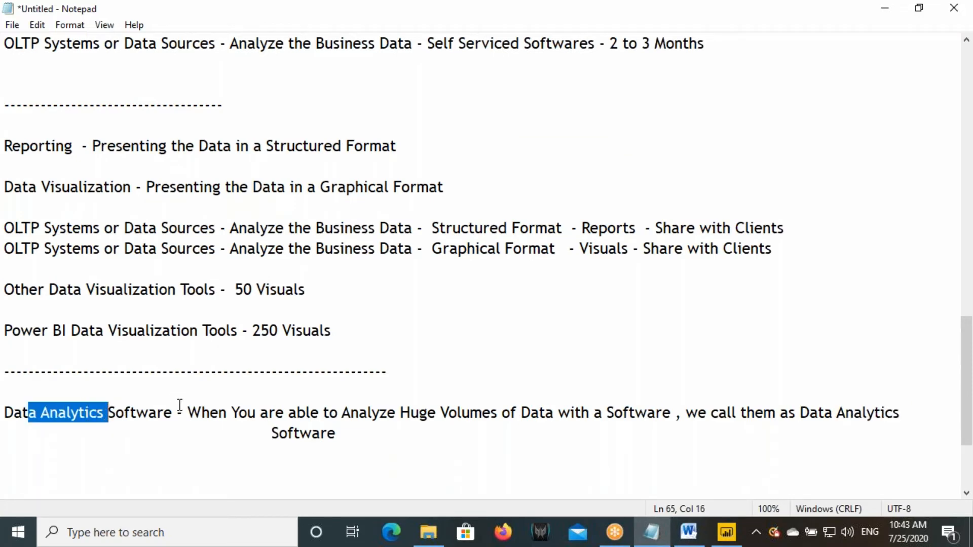
# - Highlight Business Intelligence (BI) in the Power BI description at the start of the notes
pyautogui.scroll(15, 469, 359)
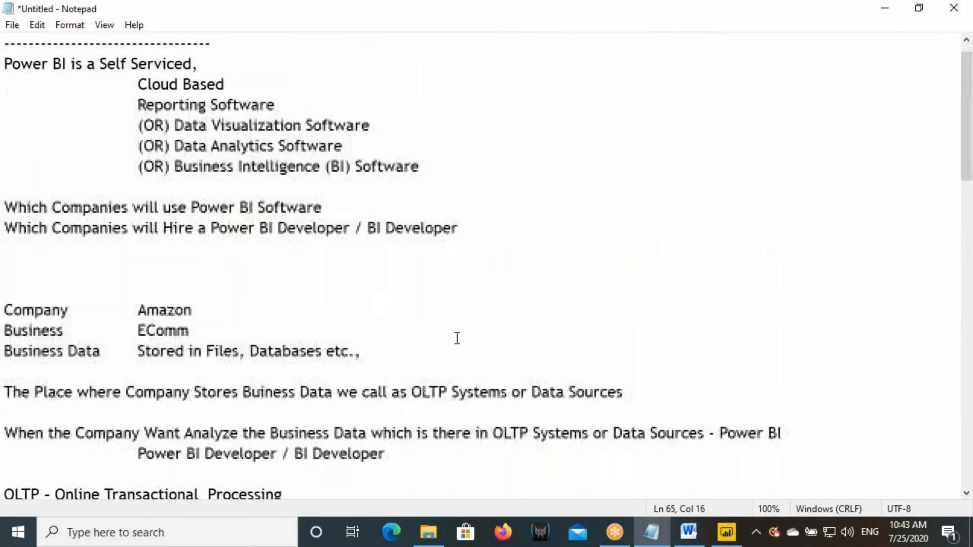
pyautogui.moveTo(171, 188); pyautogui.dragTo(258, 188)
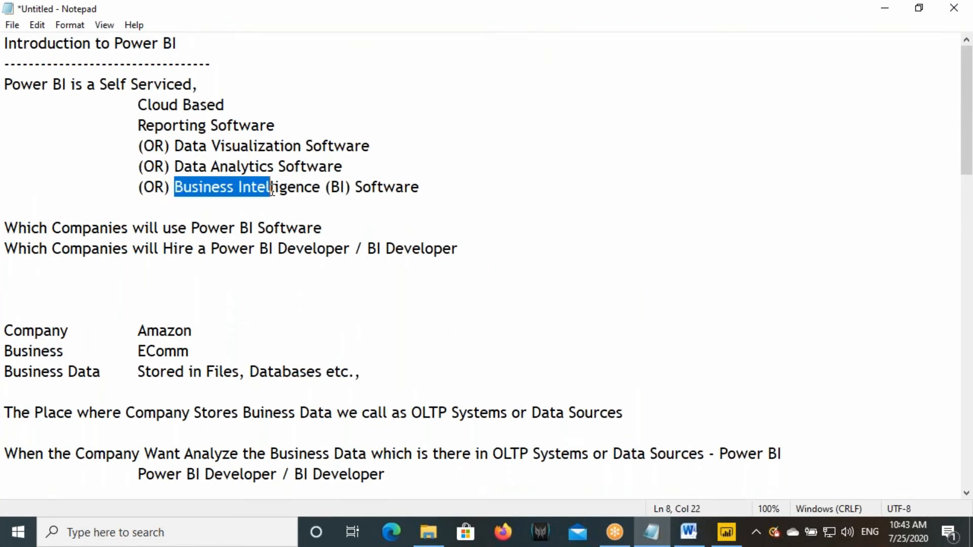
pyautogui.click(278, 187)
pyautogui.moveTo(178, 187); pyautogui.dragTo(349, 189)
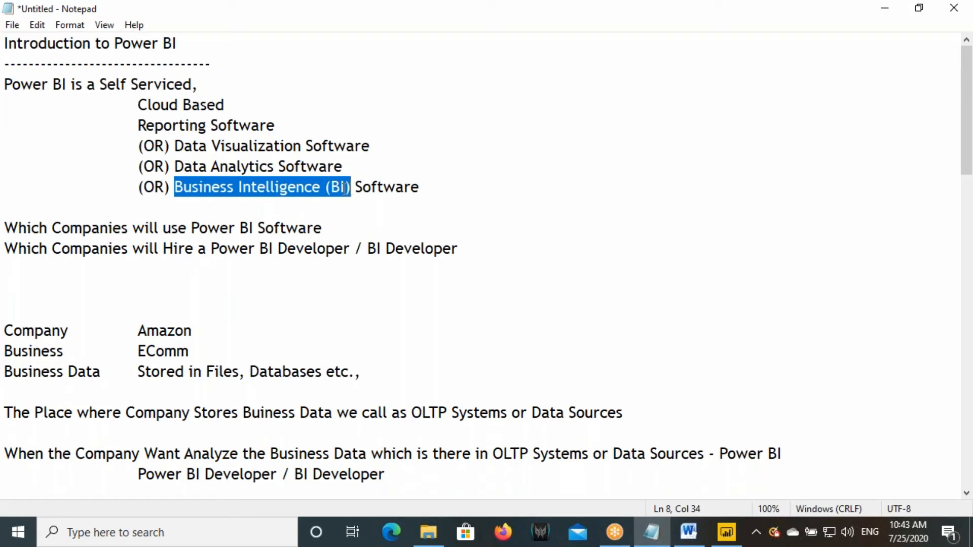
# - Add a dashed separator and the heading Business Intelligence (BI) below the Data Analytics Software definition at the end of the Notepad notes
pyautogui.hotkey('alt', 'Tab')
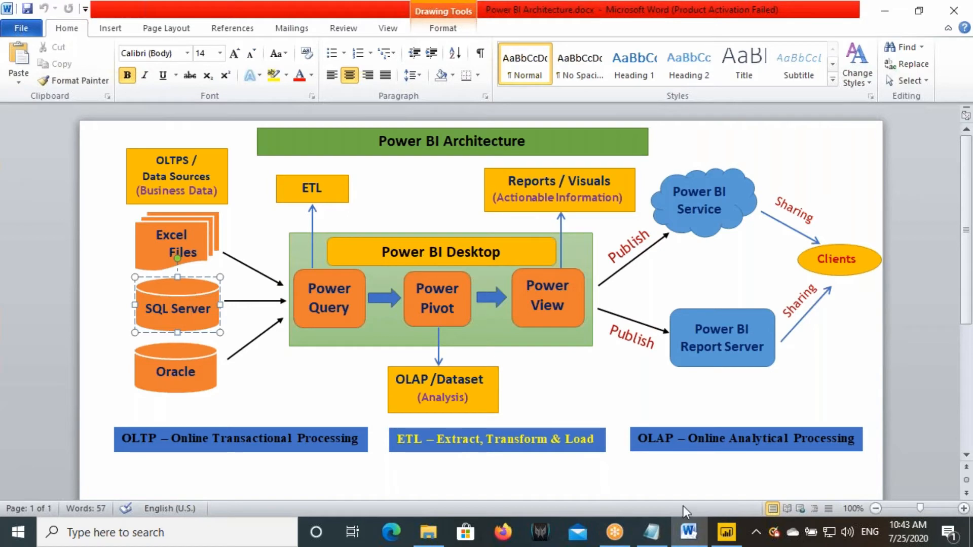
pyautogui.click(652, 533)
pyautogui.scroll(-1, 261, 357)
pyautogui.scroll(-15, 261, 357)
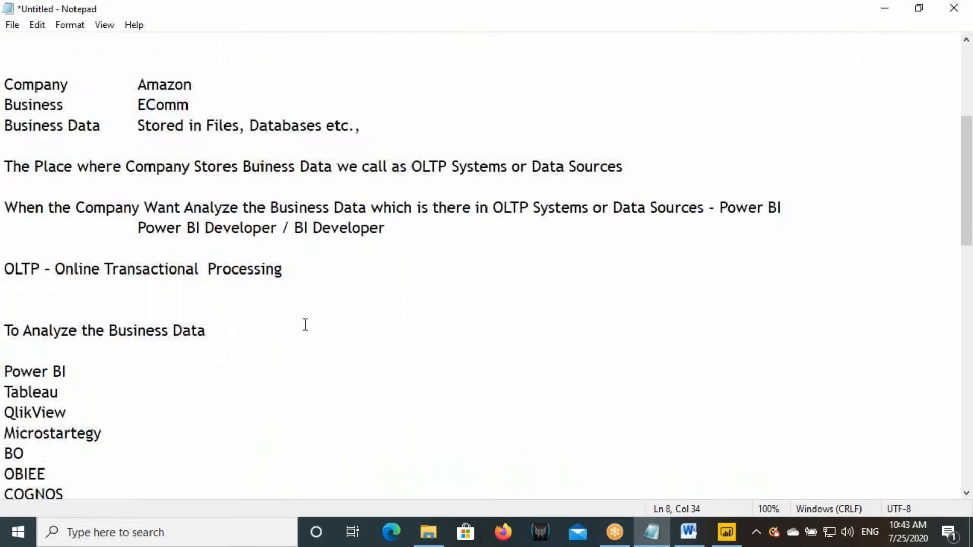
pyautogui.click(351, 297)
pyautogui.press('Return')
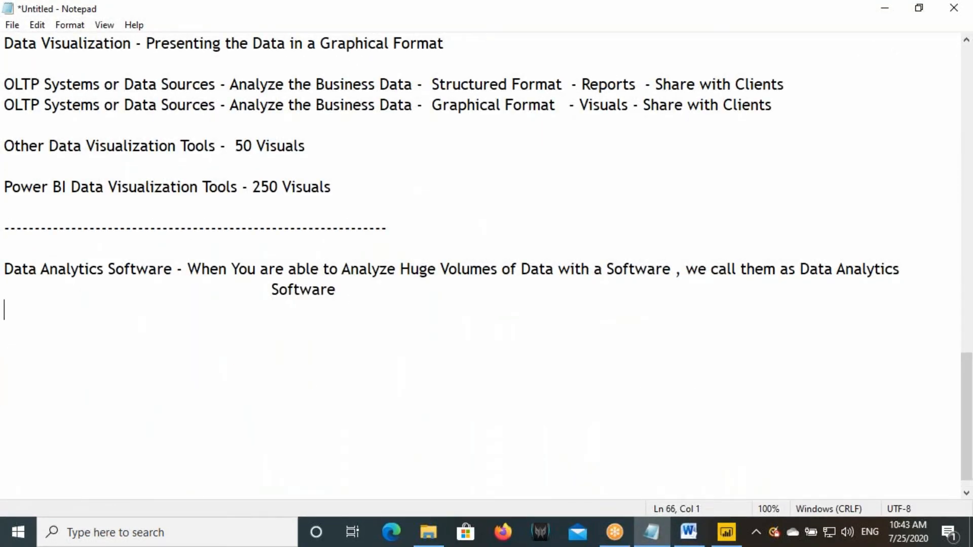
pyautogui.press('Return')
pyautogui.write('----------------------------------------')
pyautogui.press('Return')
pyautogui.press('Return')
pyautogui.write('Business Intelligence (BI)')
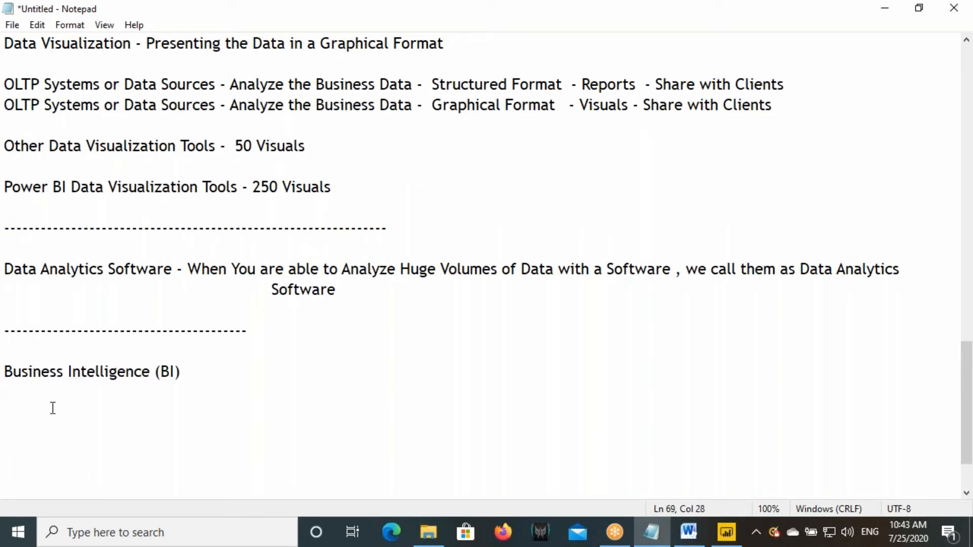
# - Highlight the new Business Intelligence (BI) heading and its abbreviation (BI)
pyautogui.moveTo(12, 371); pyautogui.dragTo(189, 373)
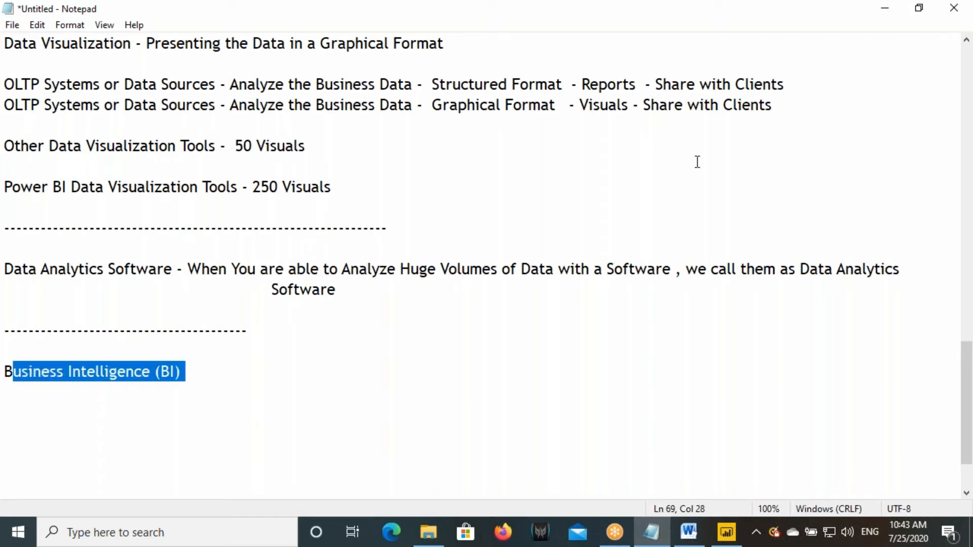
pyautogui.click(863, 29)
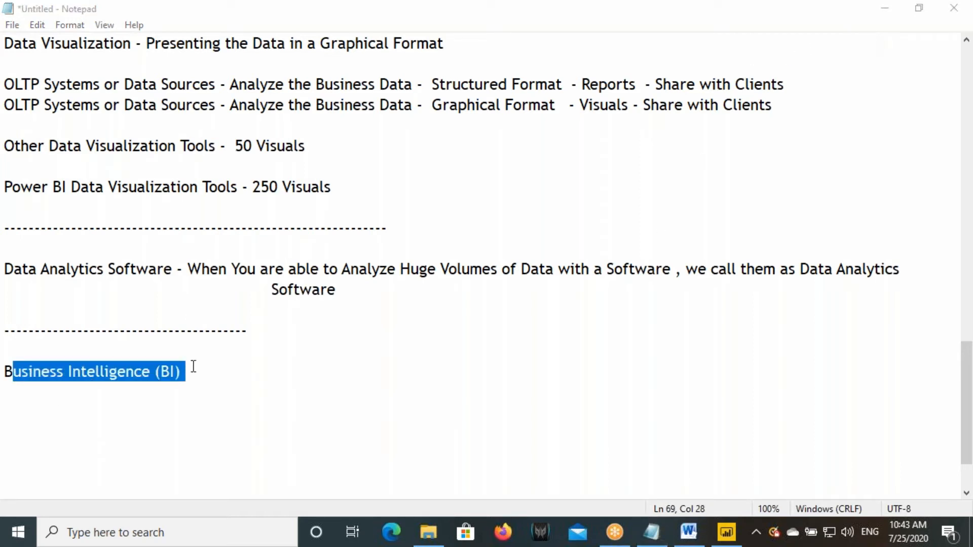
pyautogui.click(166, 372)
pyautogui.moveTo(155, 372); pyautogui.dragTo(195, 370)
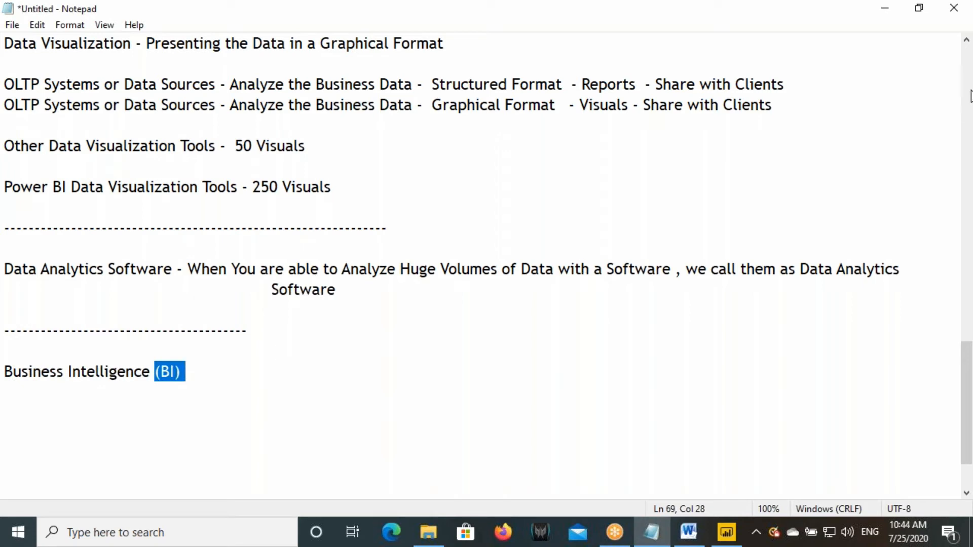
pyautogui.click(948, 46)
pyautogui.click(154, 372)
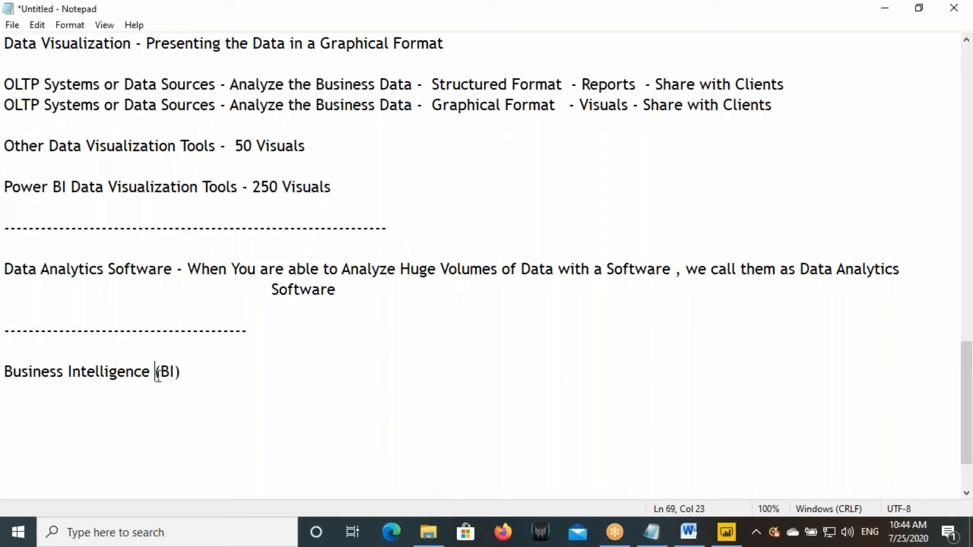
pyautogui.moveTo(154, 372); pyautogui.dragTo(182, 372)
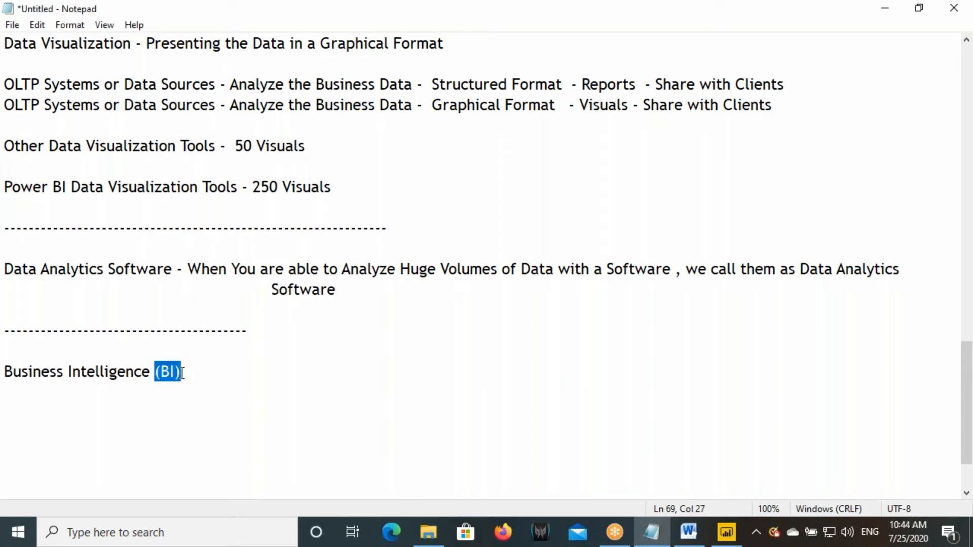
# - Insert a Power BI line above the Business Intelligence (BI) heading, highlight its BI part, and separate the two with a blank line
pyautogui.click(15, 346)
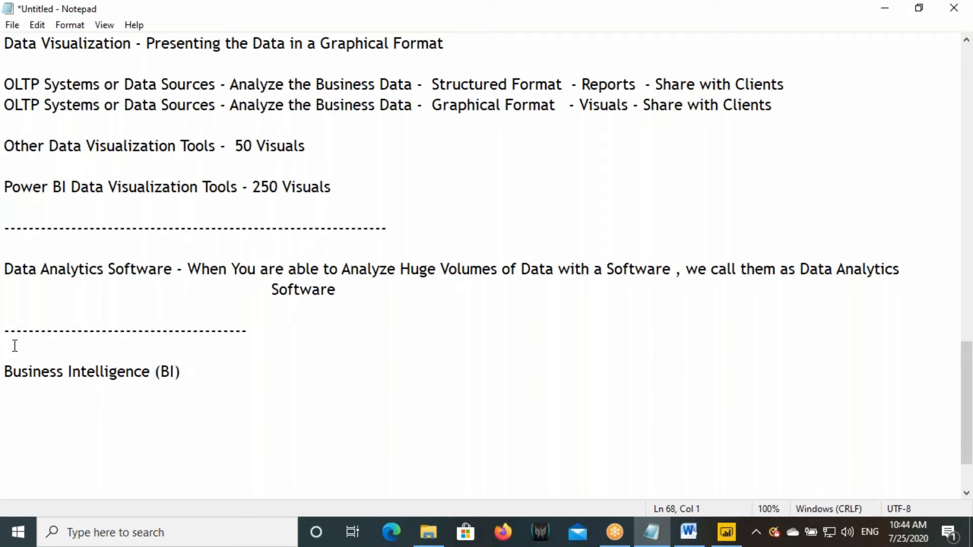
pyautogui.write('Power BI')
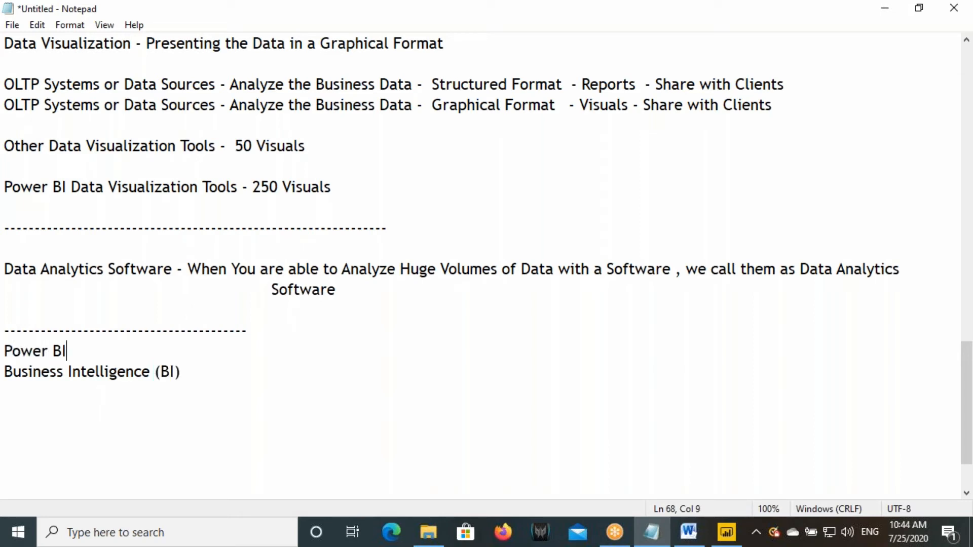
pyautogui.click(53, 350)
pyautogui.moveTo(52, 351); pyautogui.dragTo(68, 350)
pyautogui.click(7, 376)
pyautogui.press('Return')
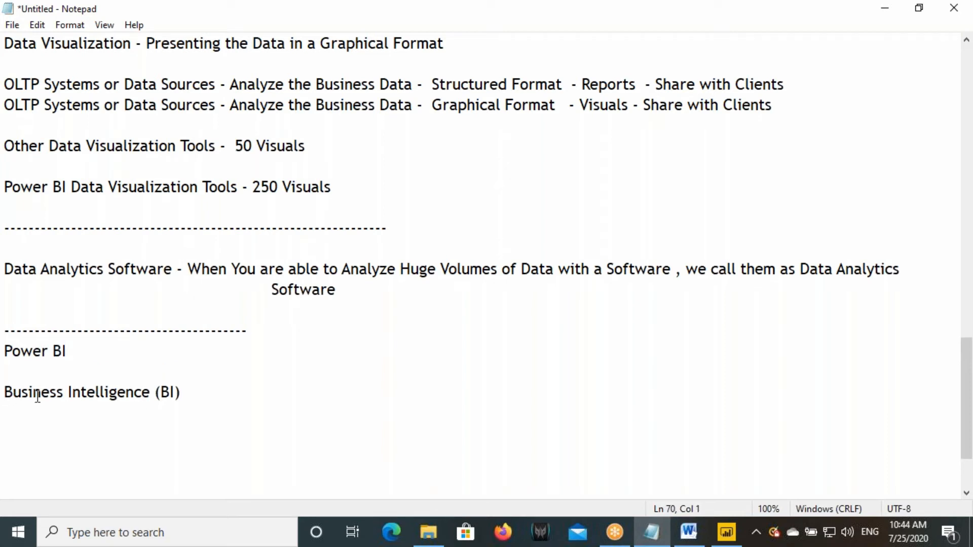
# - Begin the definition after the Business Intelligence (BI) heading with "- Its a Process, Which Converts Buisness Data into Actiona"
pyautogui.click(196, 397)
pyautogui.write('- Its a Process Wh')
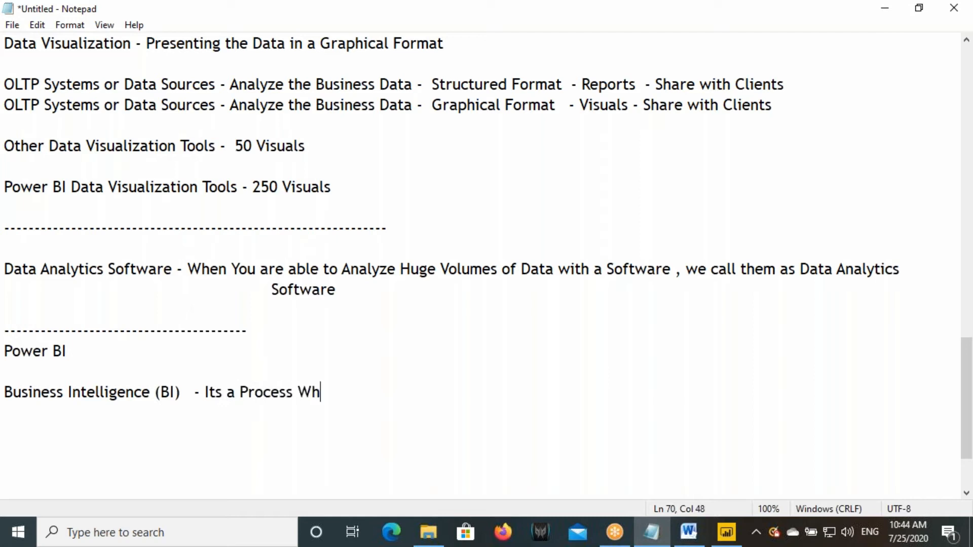
pyautogui.write('ich Con')
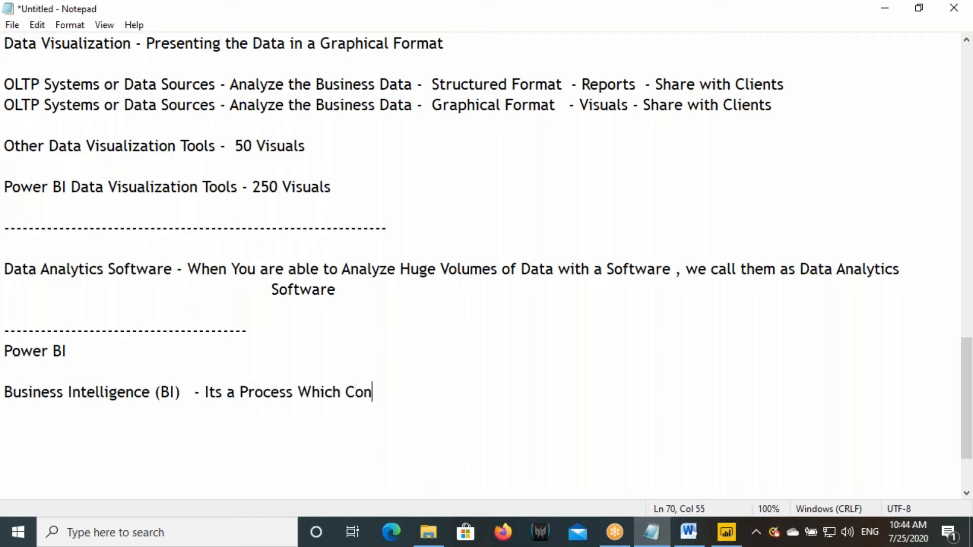
pyautogui.write('verts Bui')
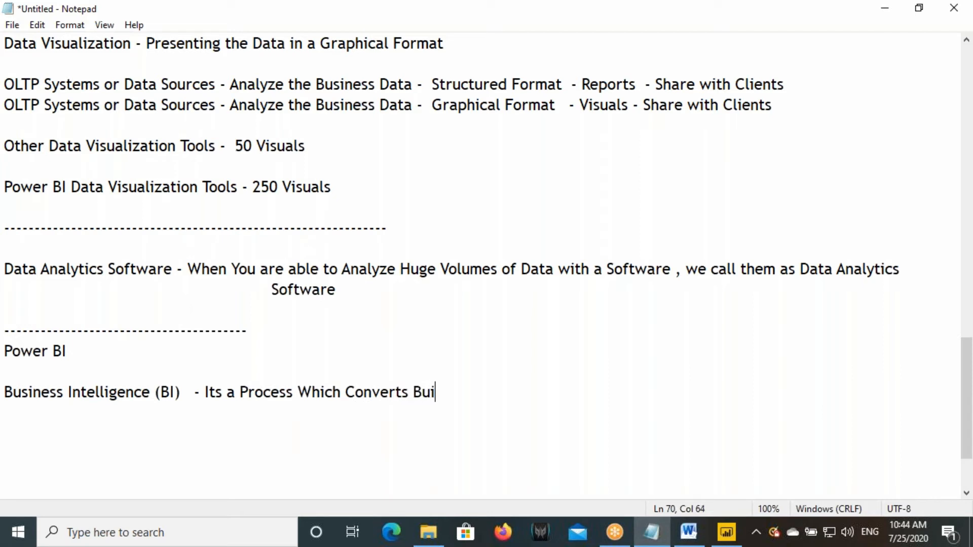
pyautogui.write('sness ')
pyautogui.write('Dat')
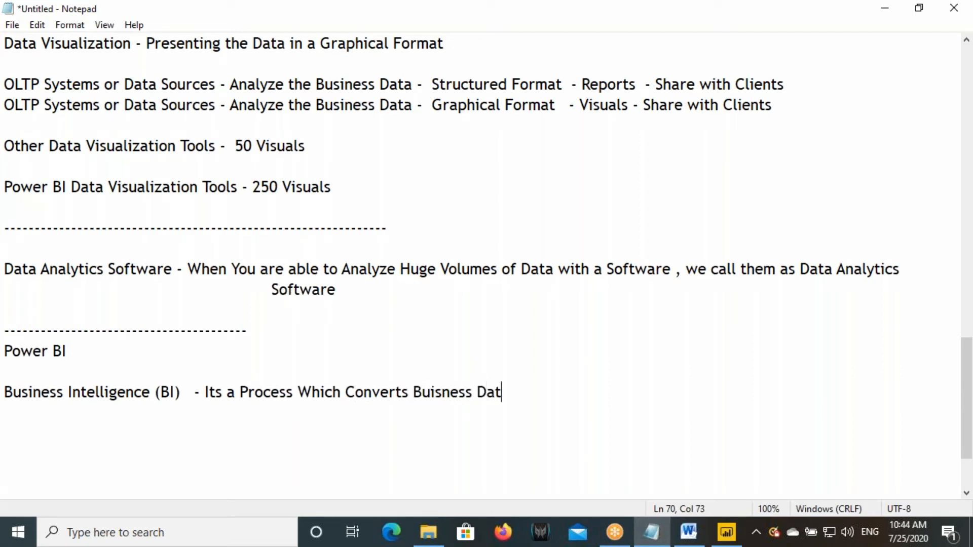
pyautogui.write('a into Actiona')
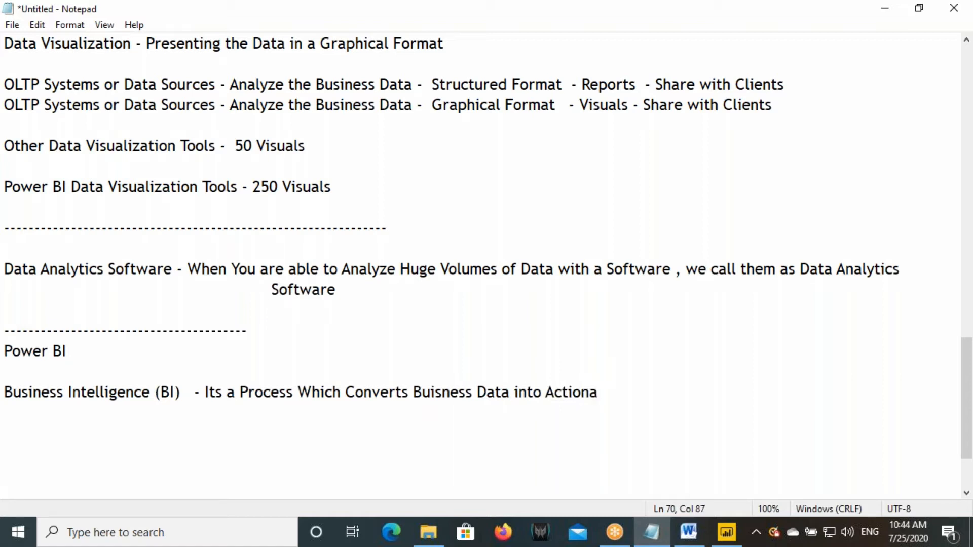
pyautogui.click(294, 393)
pyautogui.write(',')
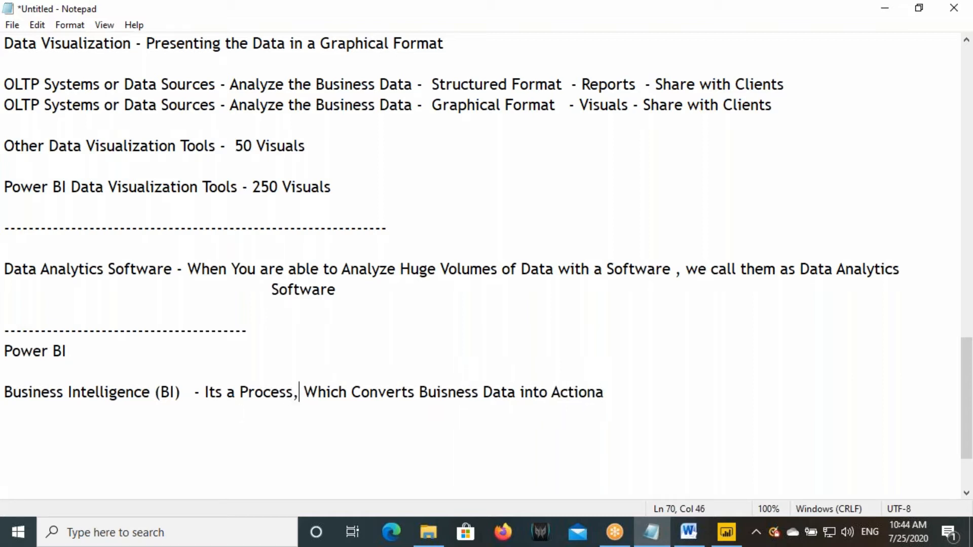
# - Open Business Intelligence Architecture.docx from the 1. Introduction to Power BI folder and bring its whole diagram into view
pyautogui.click(429, 532)
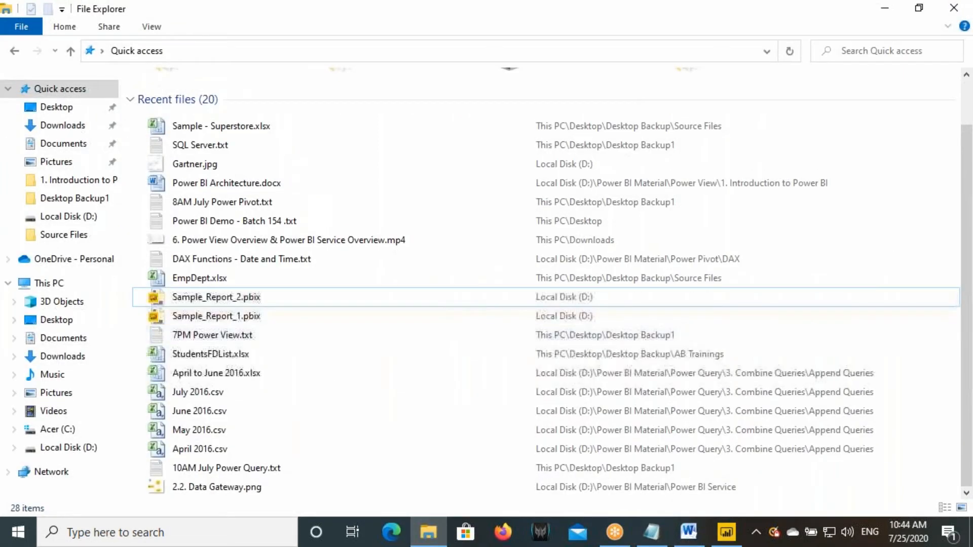
pyautogui.click(98, 180)
pyautogui.doubleClick(205, 133)
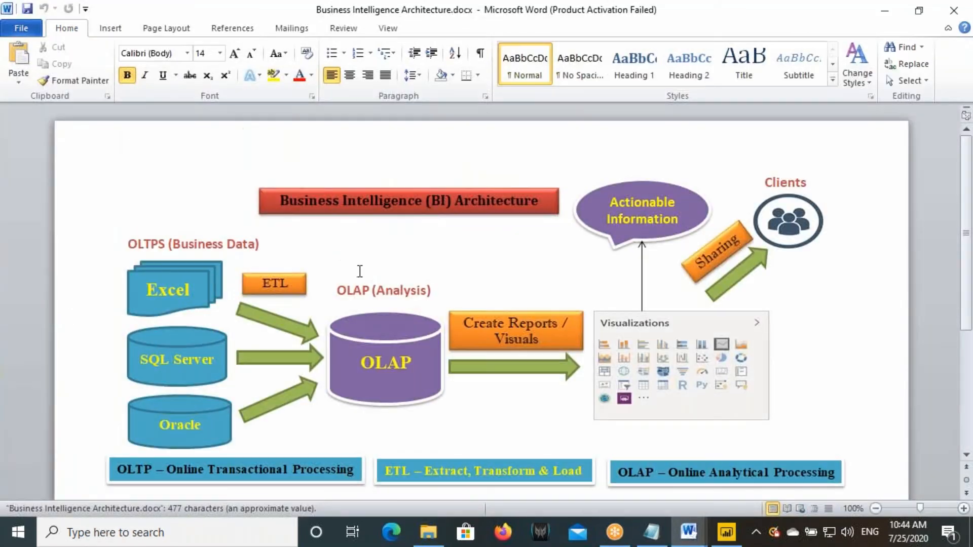
pyautogui.scroll(-1, 360, 271)
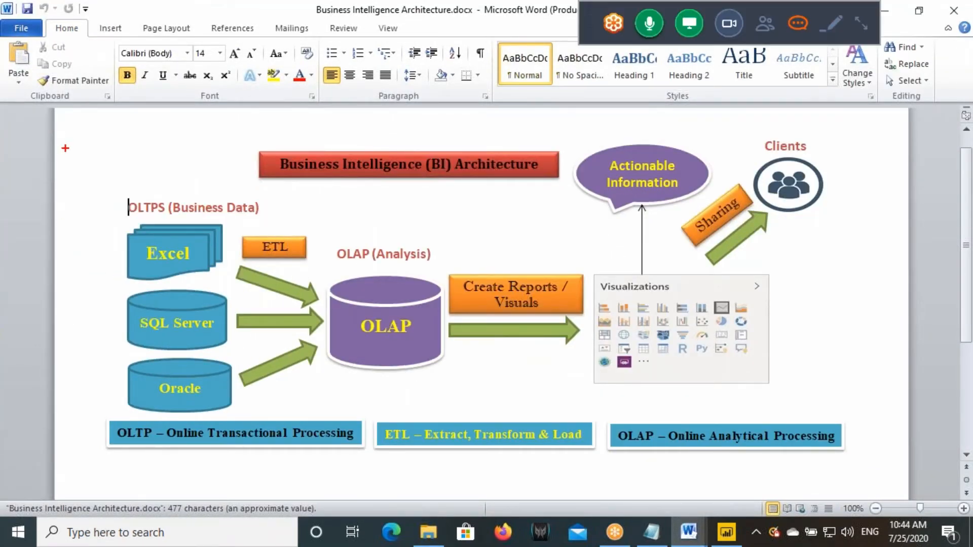
# - Annotate the diagram in red with a frame around the whole process, a box and arrow on Business Intelligence, and a line off the frame's edge
pyautogui.moveTo(84, 127)
pyautogui.mouseDown()
pyautogui.moveTo(583, 452)
pyautogui.moveTo(872, 479)
pyautogui.mouseUp()
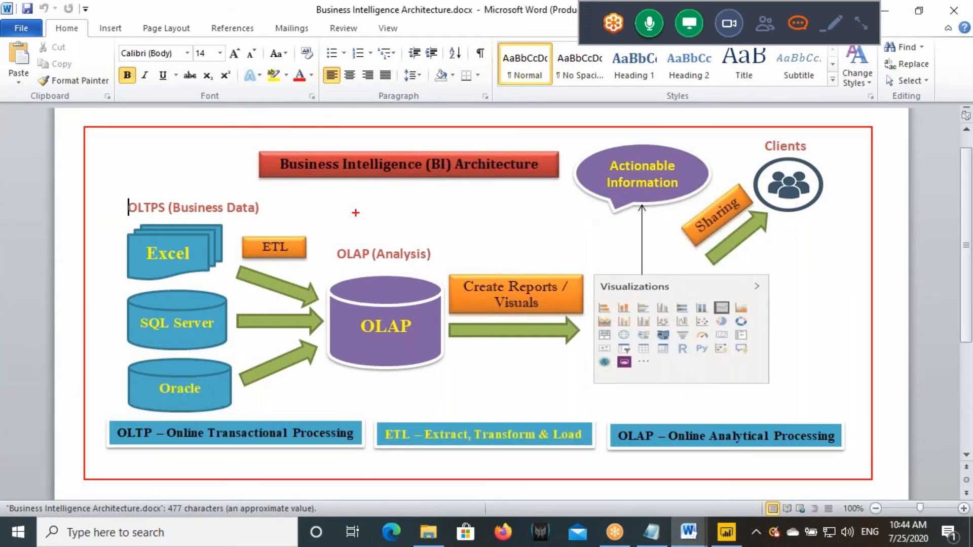
pyautogui.moveTo(279, 155)
pyautogui.mouseDown()
pyautogui.moveTo(346, 177)
pyautogui.moveTo(427, 177)
pyautogui.mouseUp()
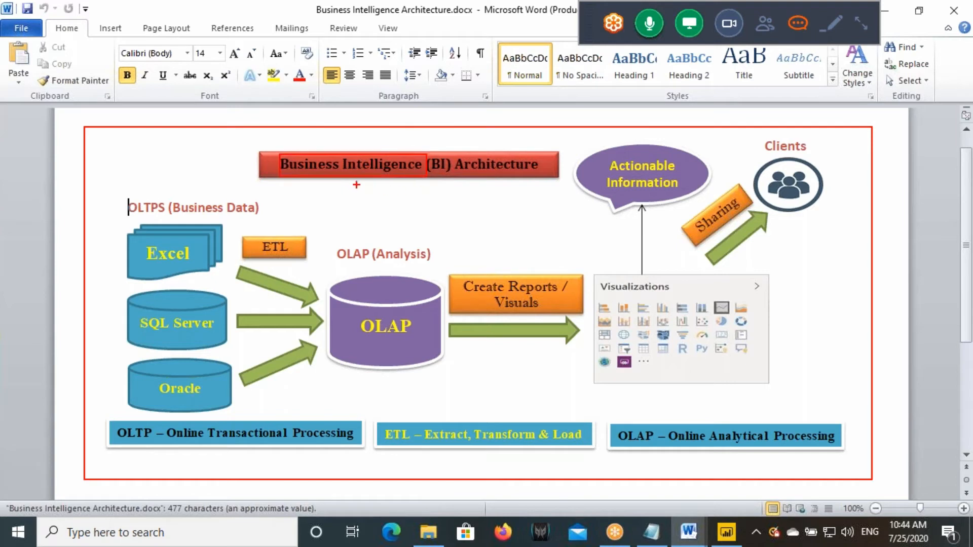
pyautogui.moveTo(343, 222); pyautogui.dragTo(350, 180)
pyautogui.moveTo(83, 127)
pyautogui.mouseDown()
pyautogui.moveTo(524, 370)
pyautogui.moveTo(867, 478)
pyautogui.mouseUp()
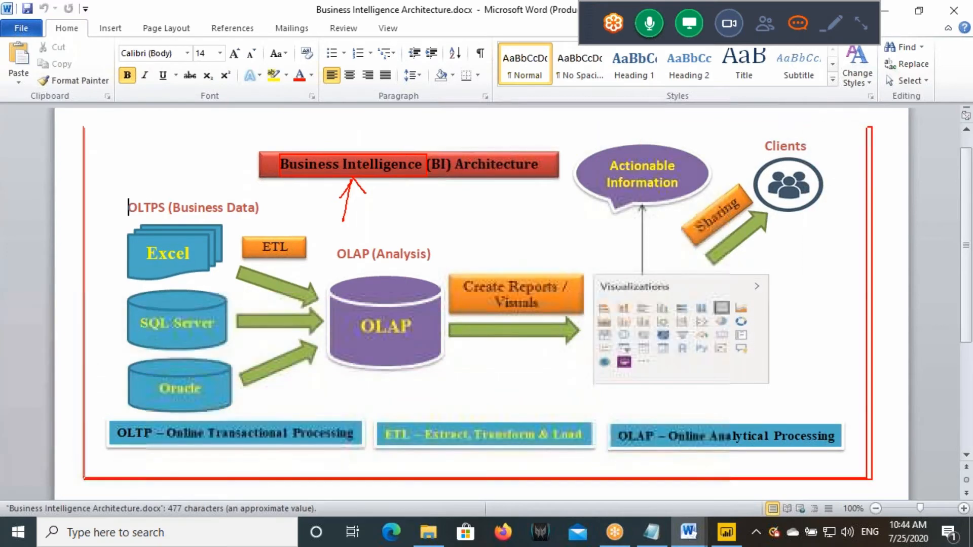
pyautogui.moveTo(868, 391)
pyautogui.mouseDown()
pyautogui.moveTo(870, 400)
pyautogui.moveTo(932, 356)
pyautogui.mouseUp()
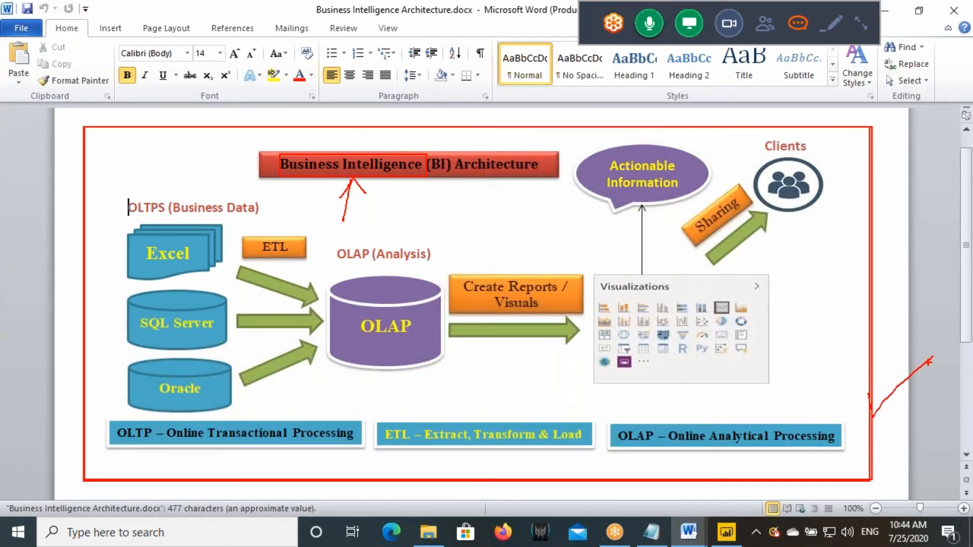
# - Return to the Notepad notes and replace Its in the definition with "Business Intelligence (BI) is"
pyautogui.click(652, 532)
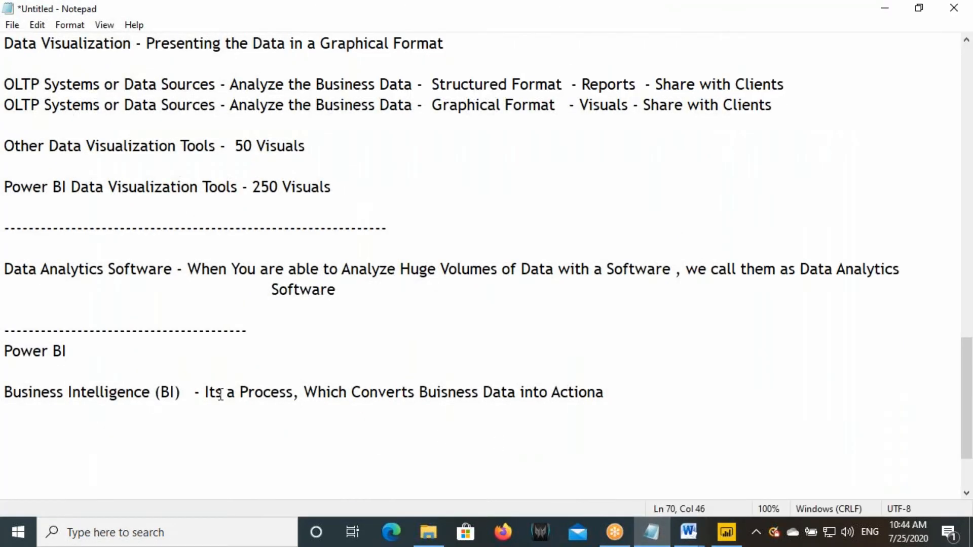
pyautogui.moveTo(215, 394); pyautogui.dragTo(287, 393)
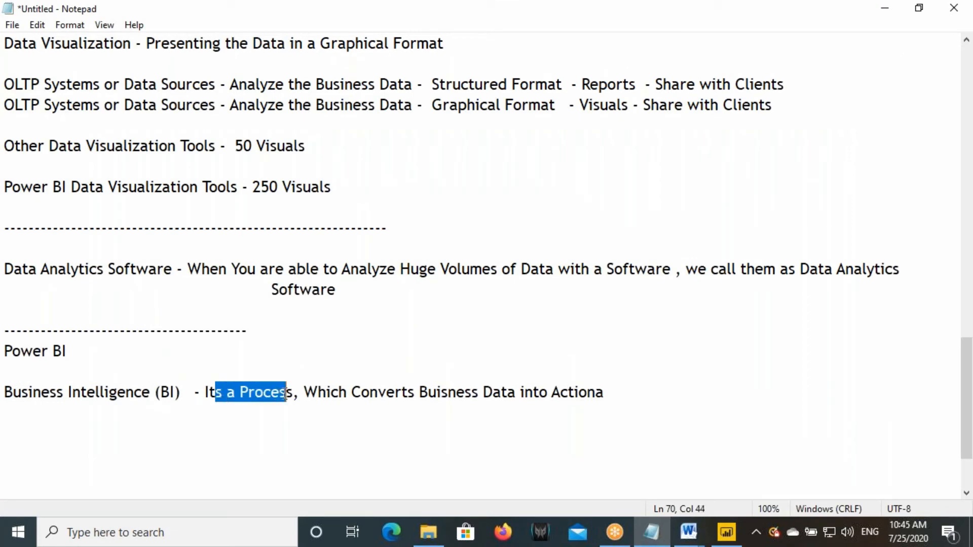
pyautogui.click(205, 394)
pyautogui.moveTo(205, 393); pyautogui.dragTo(222, 394)
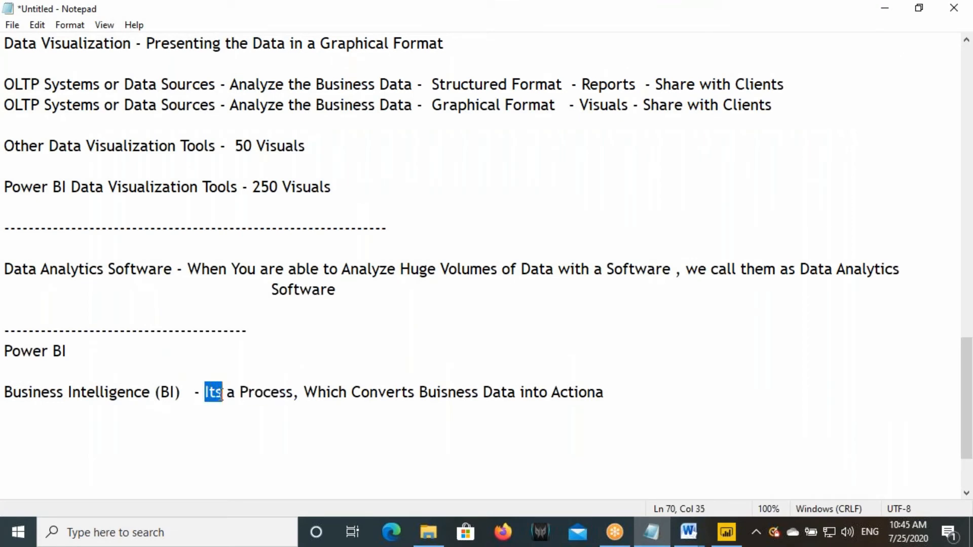
pyautogui.write('Business Intelligence (BI)')
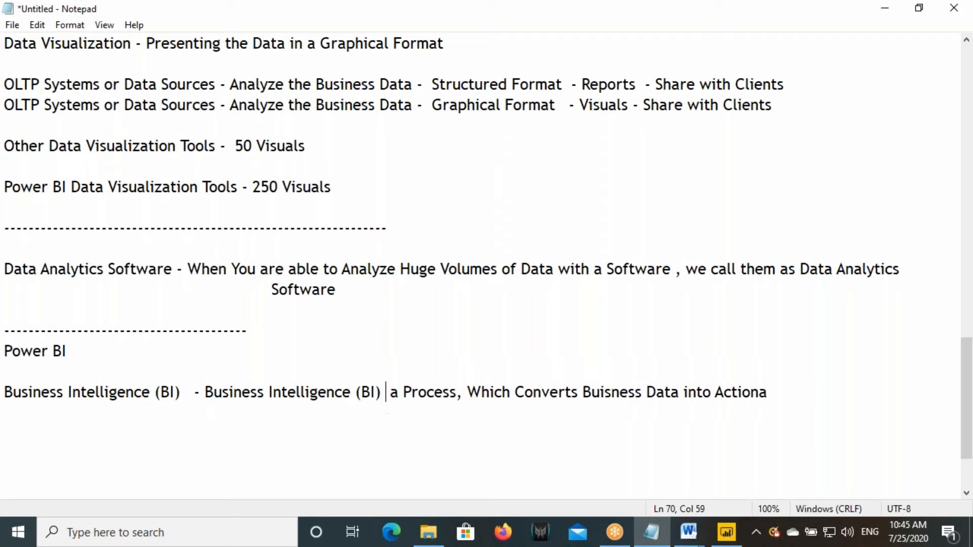
pyautogui.write('is')
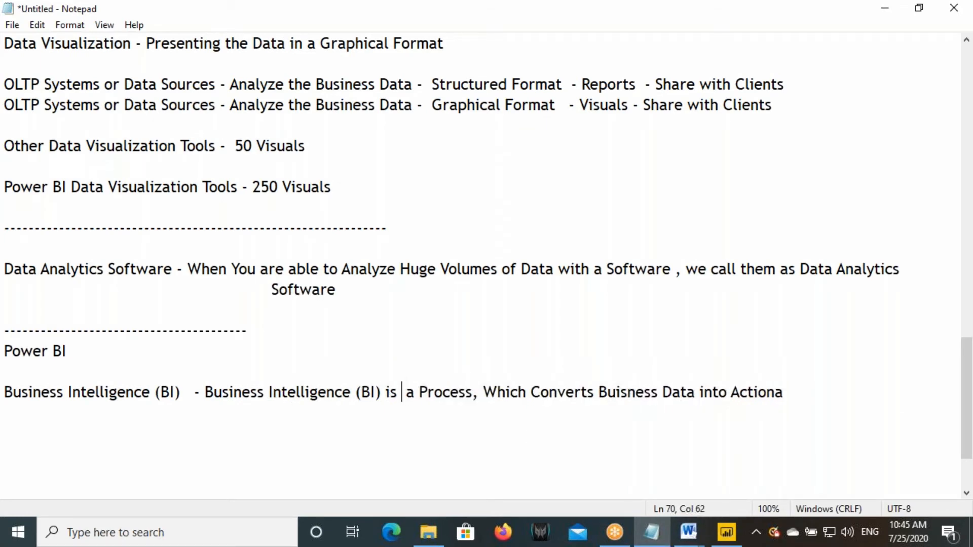
pyautogui.press('BackSpace')
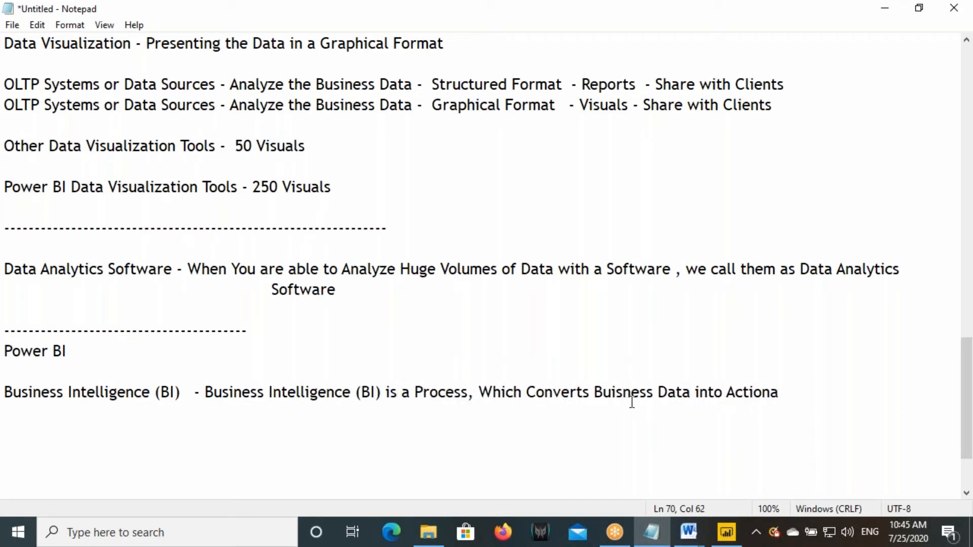
# - Complete the end of the Business Intelligence definition so it reads "Actionable Information."
pyautogui.click(792, 397)
pyautogui.write('ble Information.')
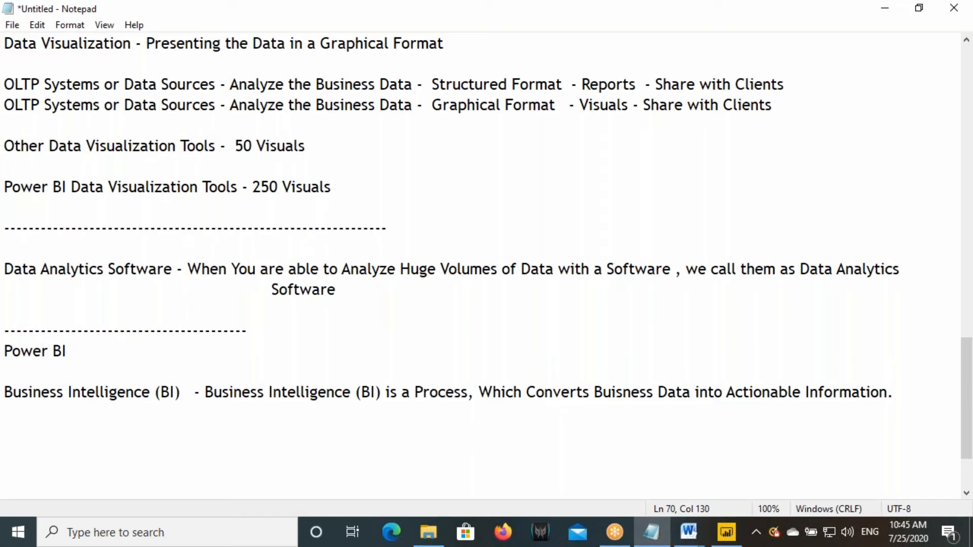
pyautogui.press('Return')
# - Highlight parts of the finished definition, including Actionable Information, and the Business Intelligence (BI) term at its start
pyautogui.moveTo(295, 393); pyautogui.dragTo(424, 393)
pyautogui.moveTo(569, 395); pyautogui.dragTo(887, 394)
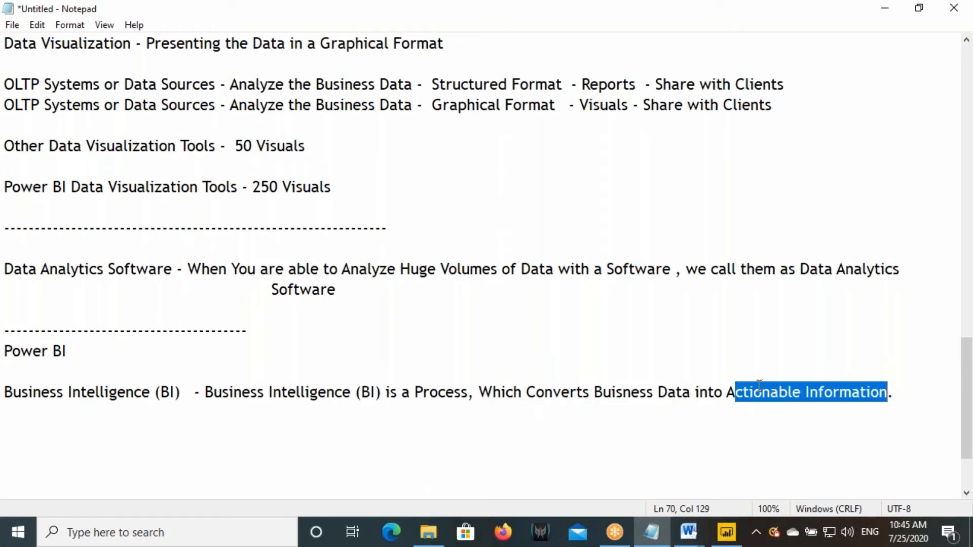
pyautogui.scroll(-2, 600, 365)
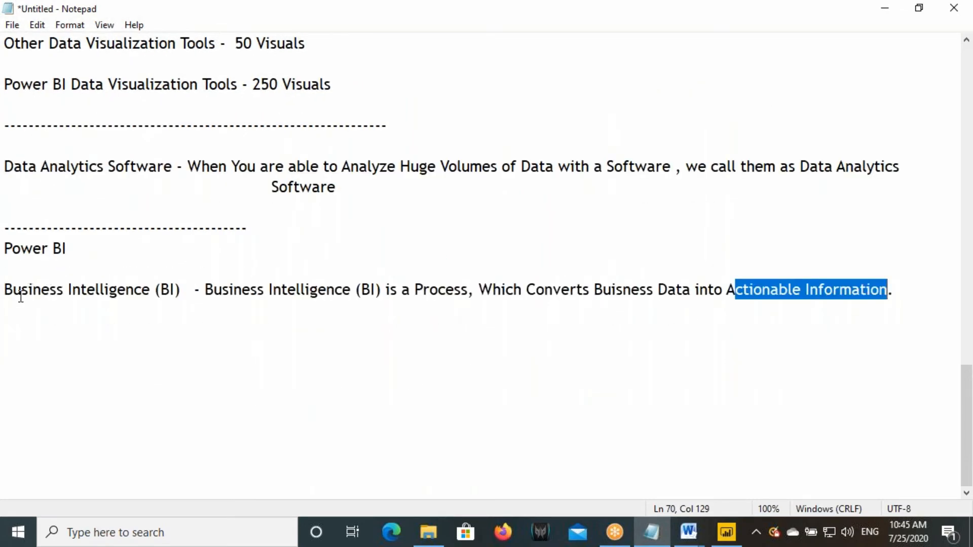
pyautogui.moveTo(22, 292); pyautogui.dragTo(184, 300)
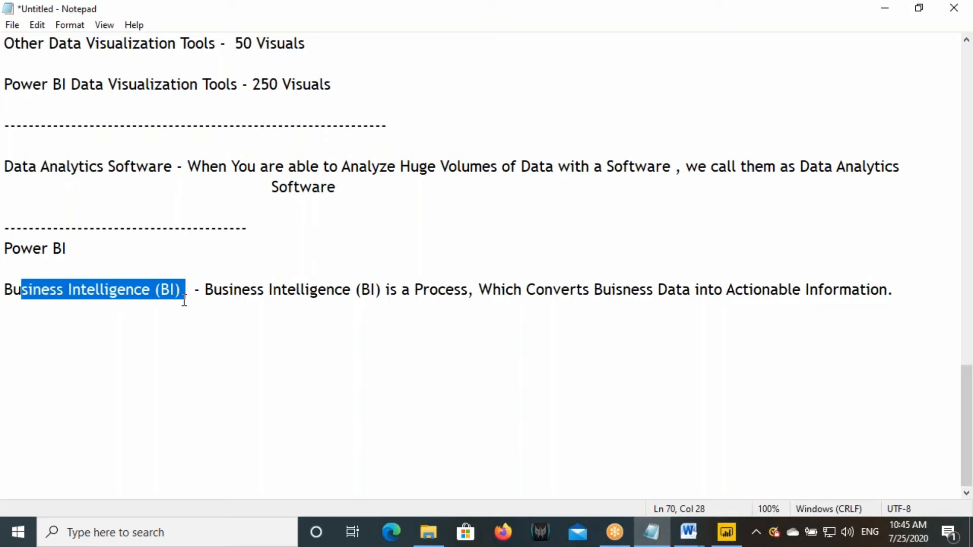
# - Highlight the Power BI heading and the Business Intelligence (BI) term, and add blank lines below the definition
pyautogui.moveTo(5, 249); pyautogui.dragTo(54, 265)
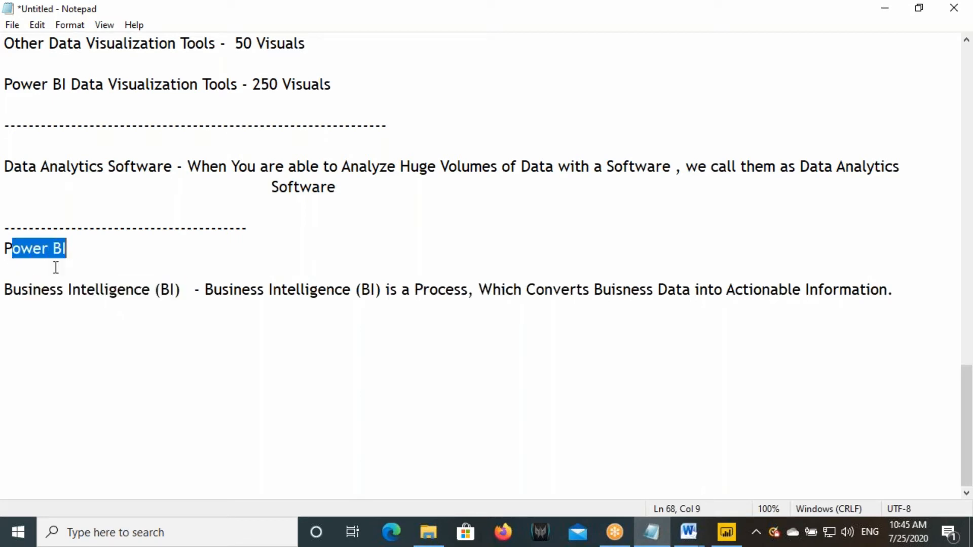
pyautogui.moveTo(4, 290); pyautogui.dragTo(191, 290)
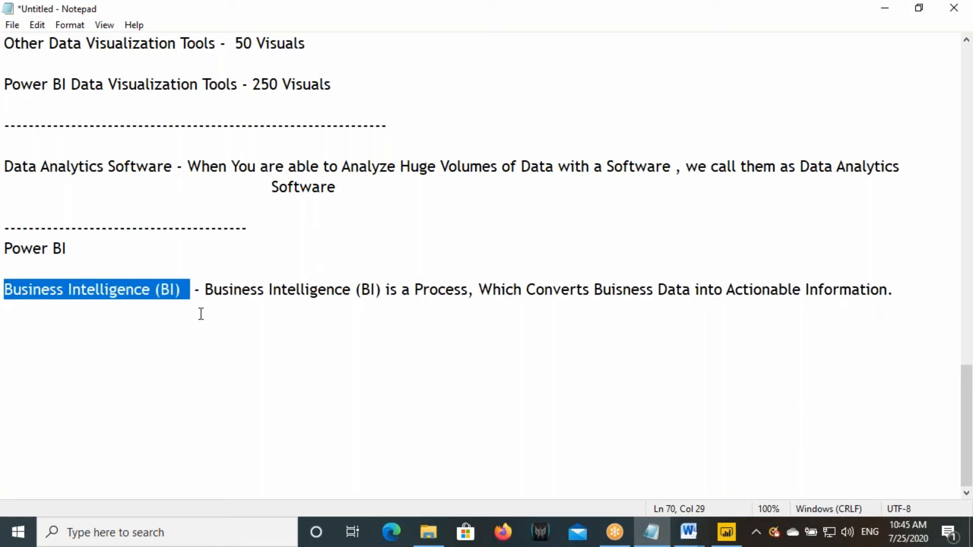
pyautogui.click(895, 289)
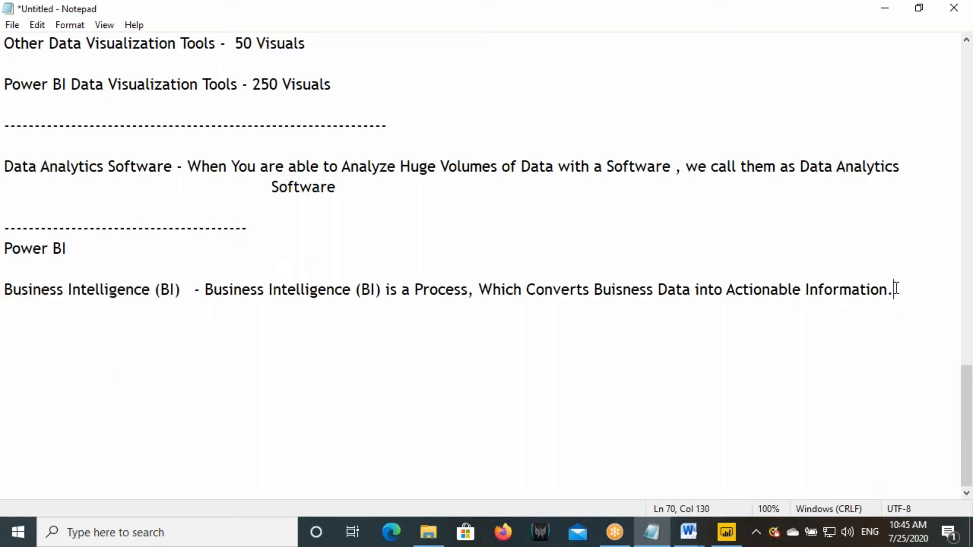
pyautogui.press('Return')
pyautogui.press('Return')
# - In the earlier company notes, highlight Company, Business, Business Data and the phrase Analyze the Business Data
pyautogui.scroll(10, 841, 298)
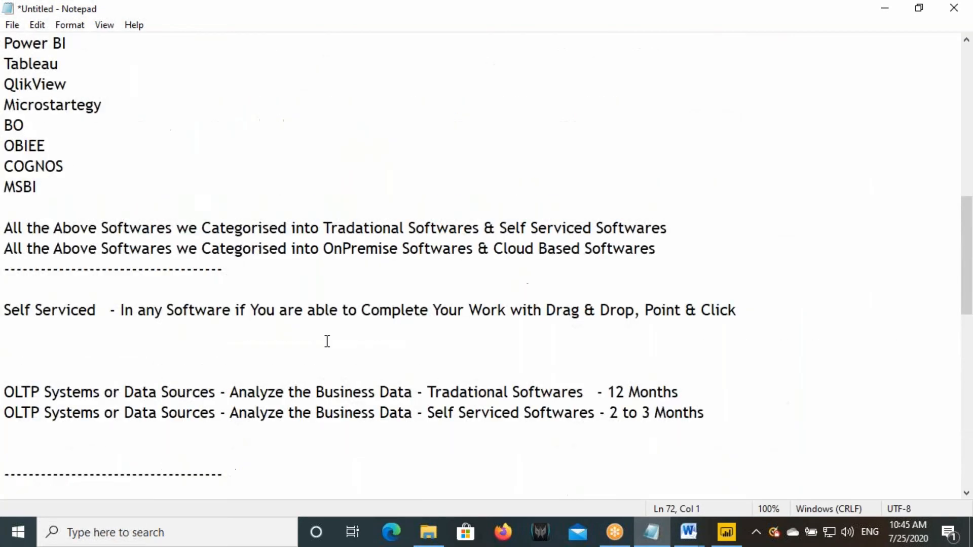
pyautogui.scroll(6, 327, 341)
pyautogui.moveTo(5, 126); pyautogui.dragTo(76, 117)
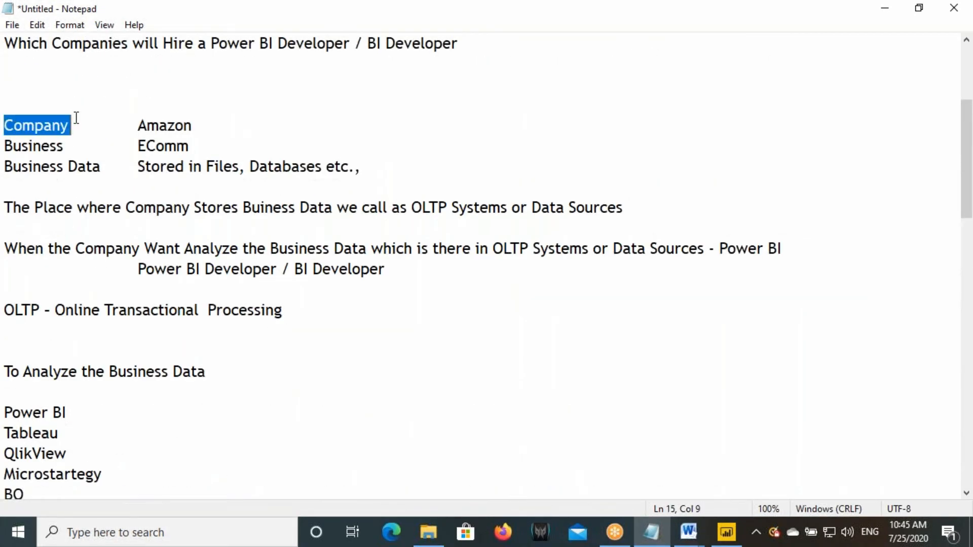
pyautogui.click(6, 147)
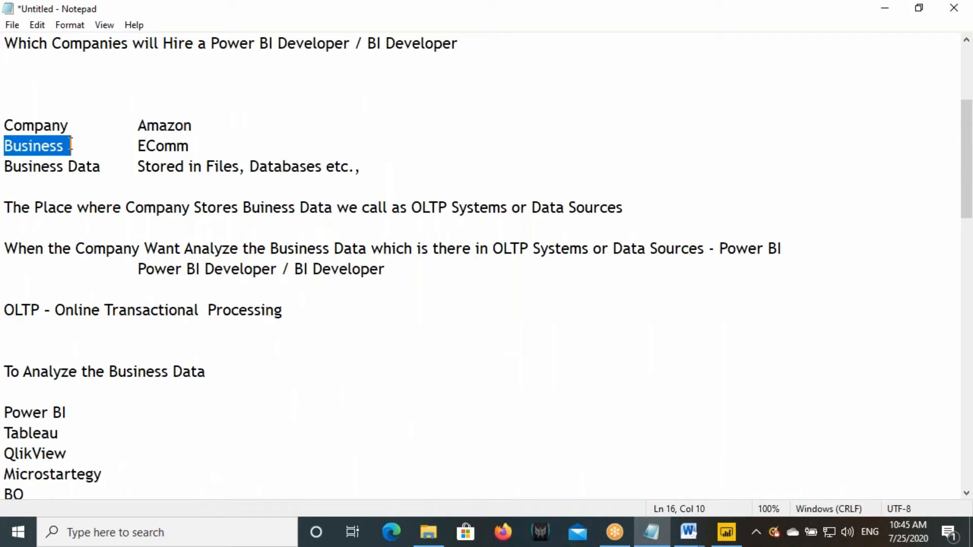
pyautogui.moveTo(5, 168); pyautogui.dragTo(101, 170)
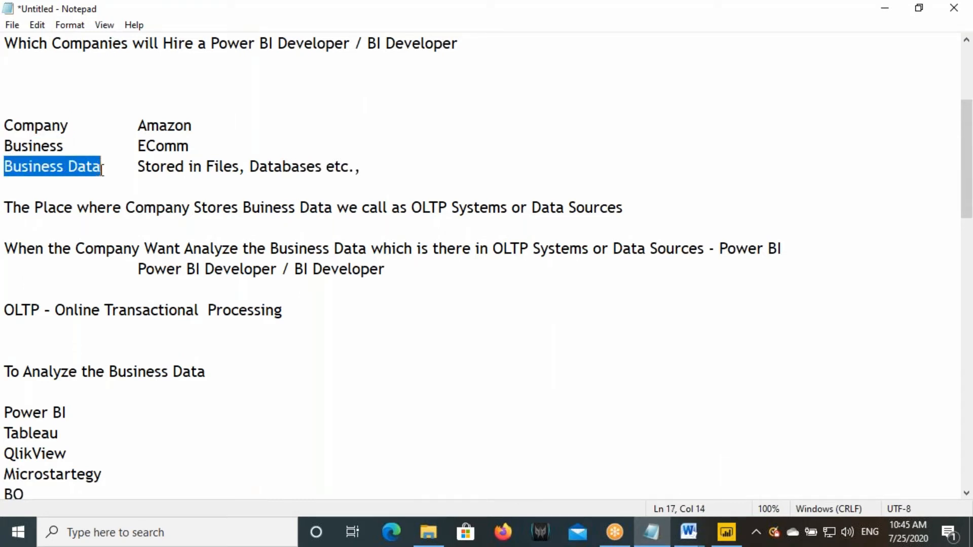
pyautogui.moveTo(193, 248); pyautogui.dragTo(364, 252)
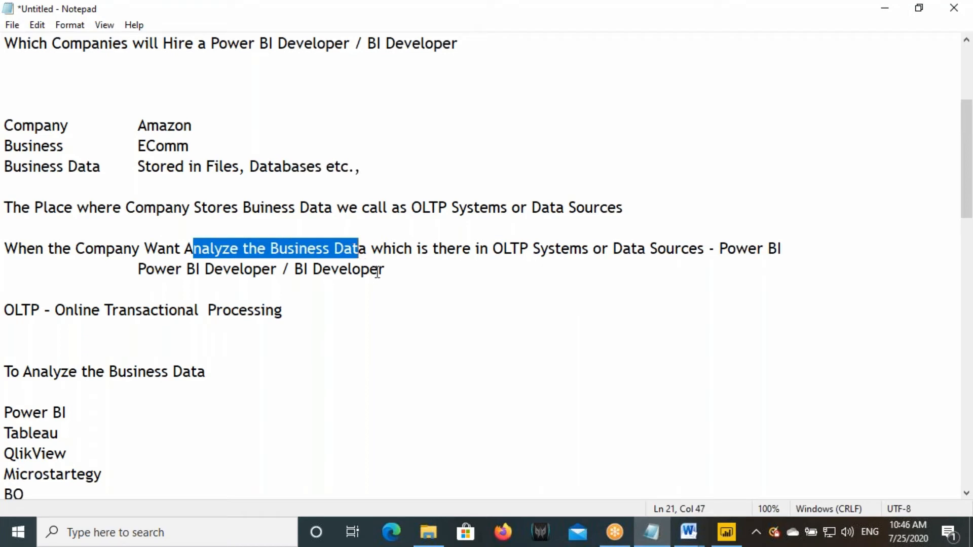
# - Copy the notes from Company through Power BI Developer / BI Developer and paste them below the Business Intelligence definition
pyautogui.moveTo(394, 276); pyautogui.dragTo(8, 125)
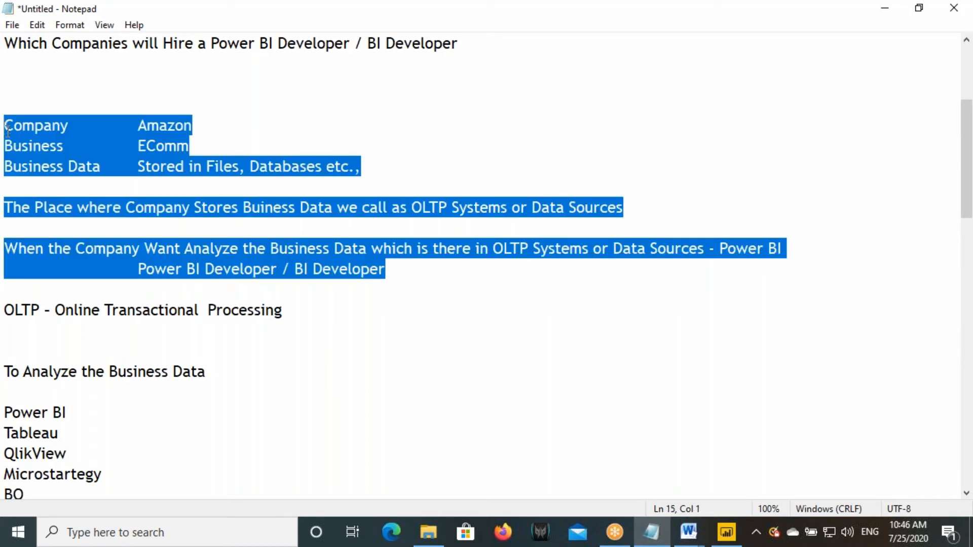
pyautogui.scroll(-16, 176, 211)
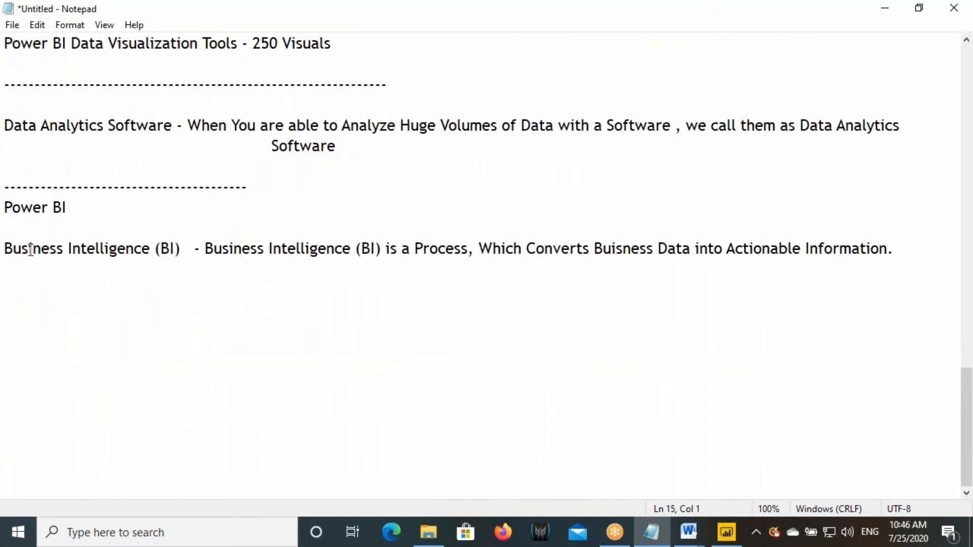
pyautogui.moveTo(31, 250); pyautogui.dragTo(181, 248)
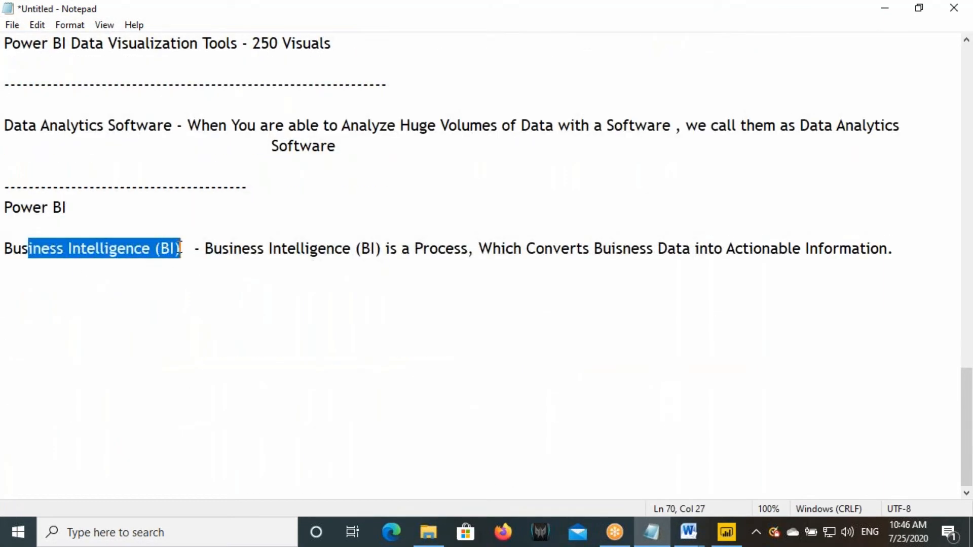
pyautogui.click(864, 24)
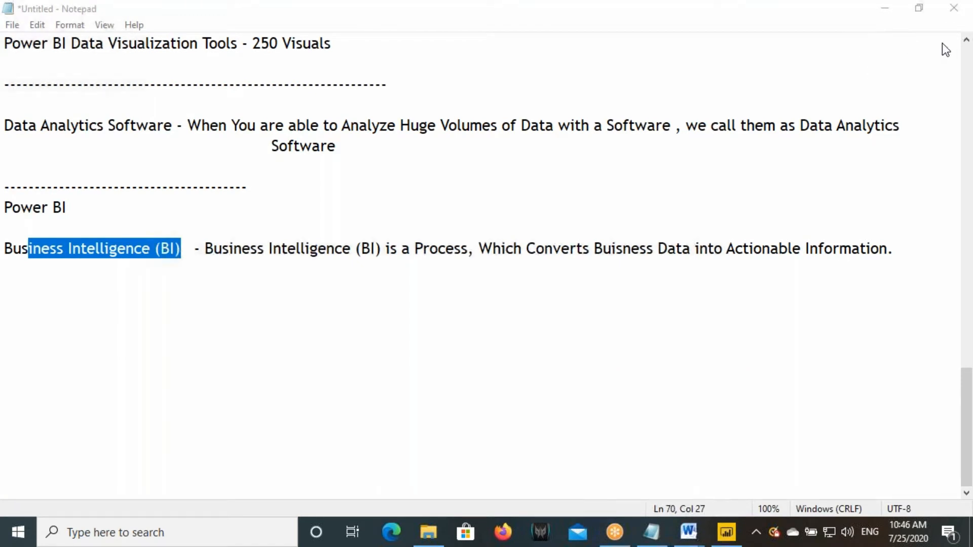
pyautogui.click(893, 249)
pyautogui.press('Return')
pyautogui.press('Return')
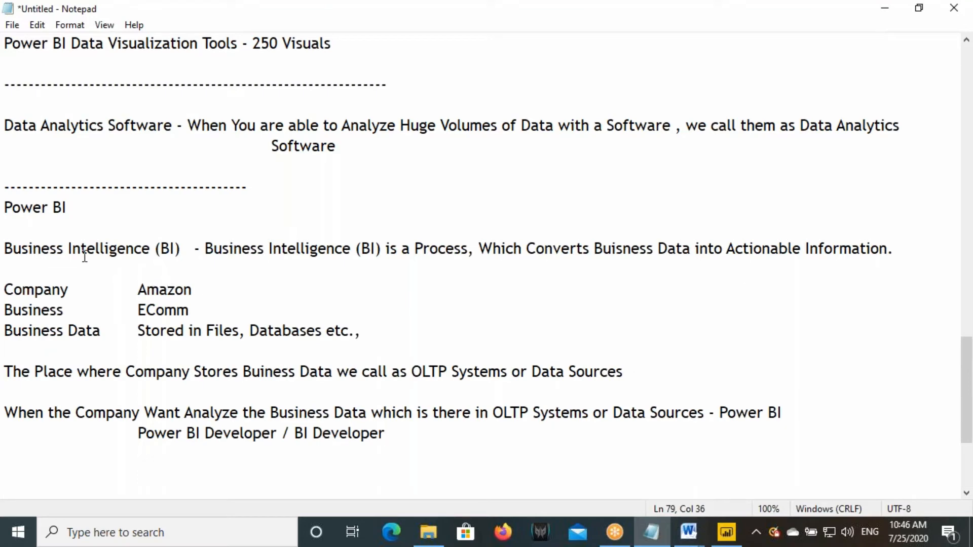
# - Highlight Business Intelligence and Process in the definition, view the Business Intelligence Architecture document in Word, and return to Notepad
pyautogui.moveTo(81, 251); pyautogui.dragTo(301, 253)
pyautogui.moveTo(415, 248); pyautogui.dragTo(447, 251)
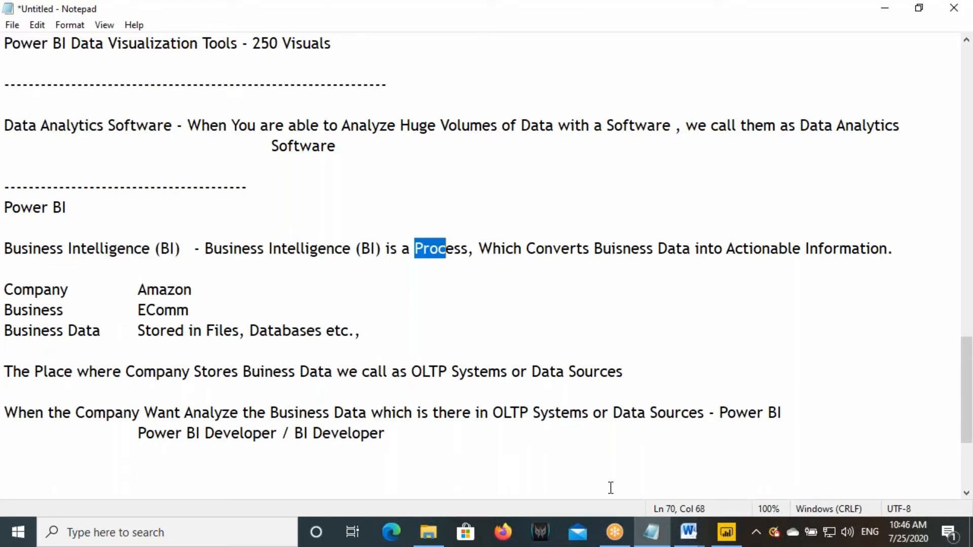
pyautogui.moveTo(697, 525)
pyautogui.click(608, 476)
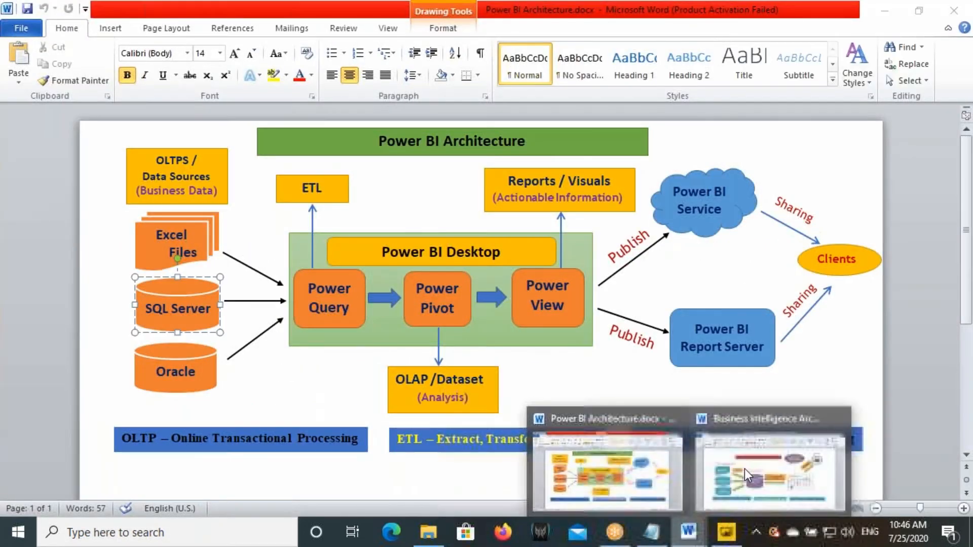
pyautogui.click(744, 469)
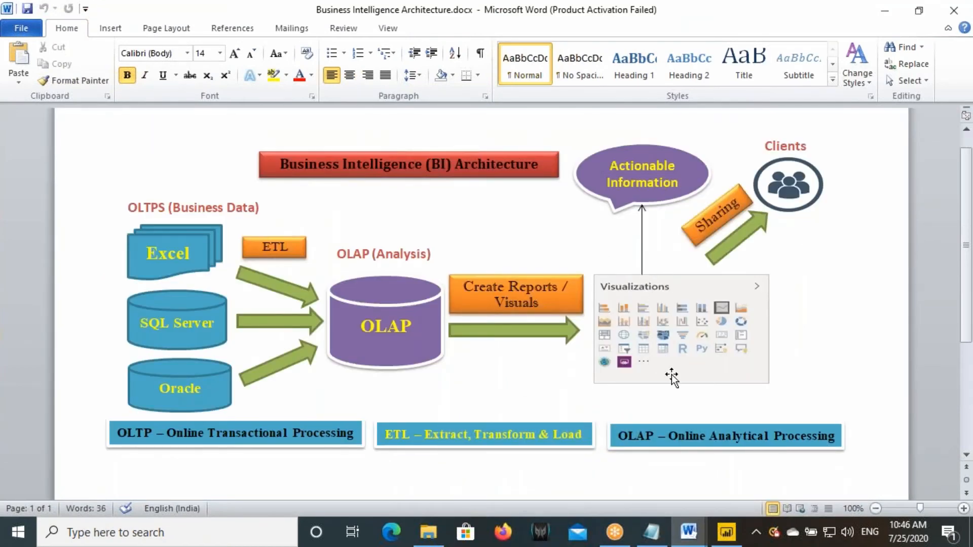
pyautogui.click(651, 531)
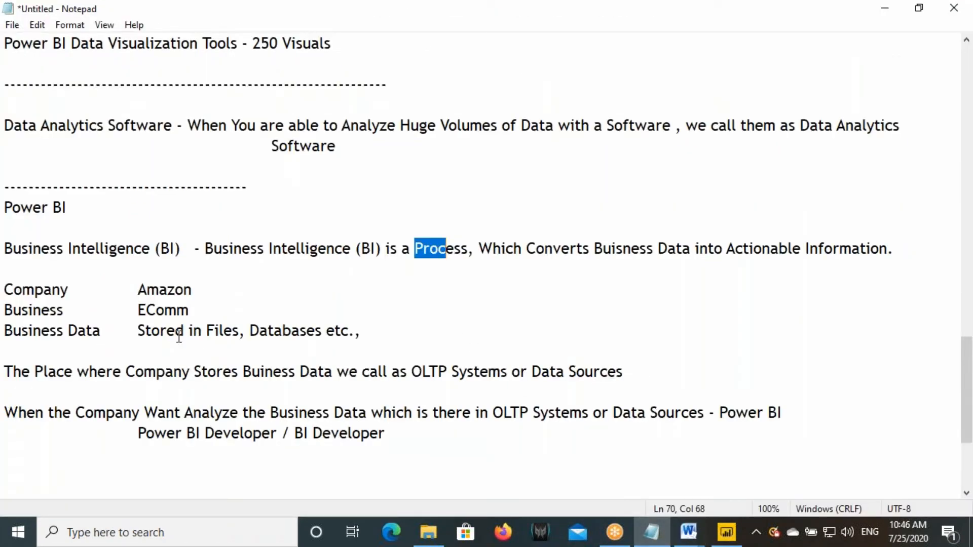
# - Highlight Amazon, Business, Business Data and Analyze the Business Data in the copied notes below the definition
pyautogui.moveTo(147, 293); pyautogui.dragTo(203, 296)
pyautogui.moveTo(21, 310); pyautogui.dragTo(71, 310)
pyautogui.moveTo(22, 331); pyautogui.dragTo(94, 335)
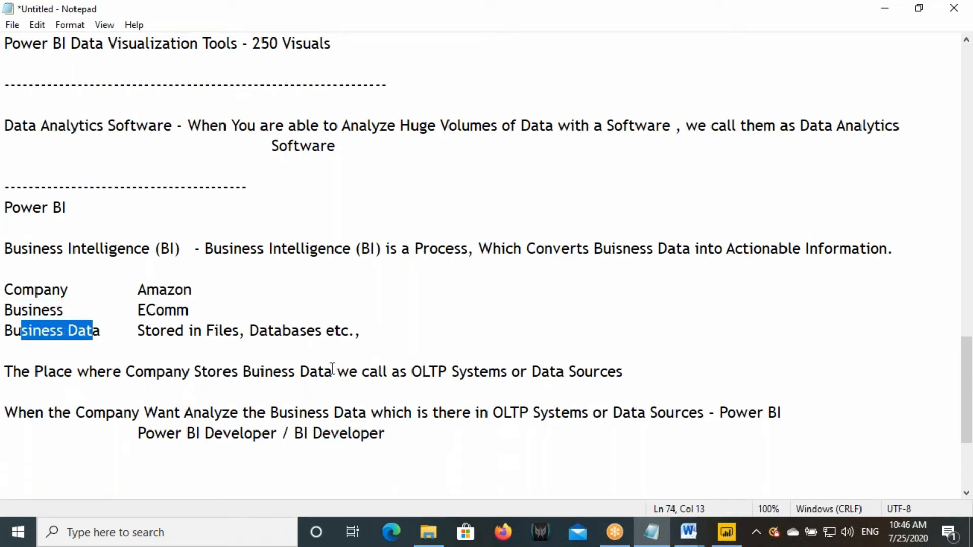
pyautogui.moveTo(201, 412); pyautogui.dragTo(361, 411)
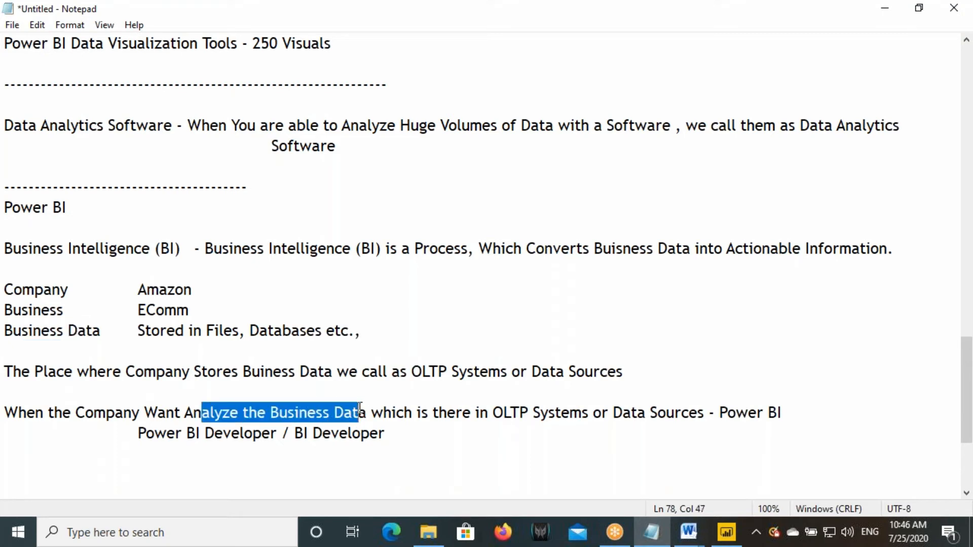
# - Below the copied notes, add a new line reading "The Companies who want to Analyze the Business Data"
pyautogui.click(400, 433)
pyautogui.press('Return')
pyautogui.press('Return')
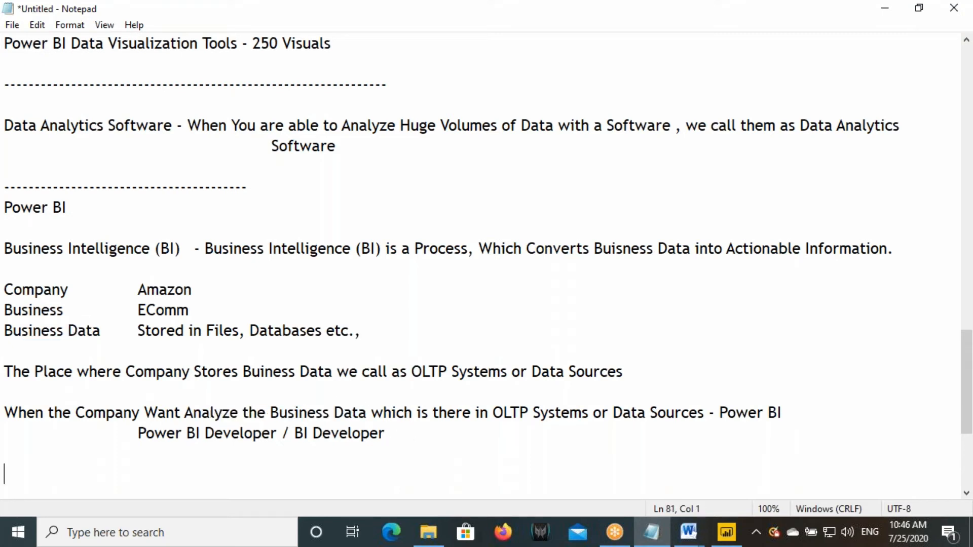
pyautogui.write('The Comanie')
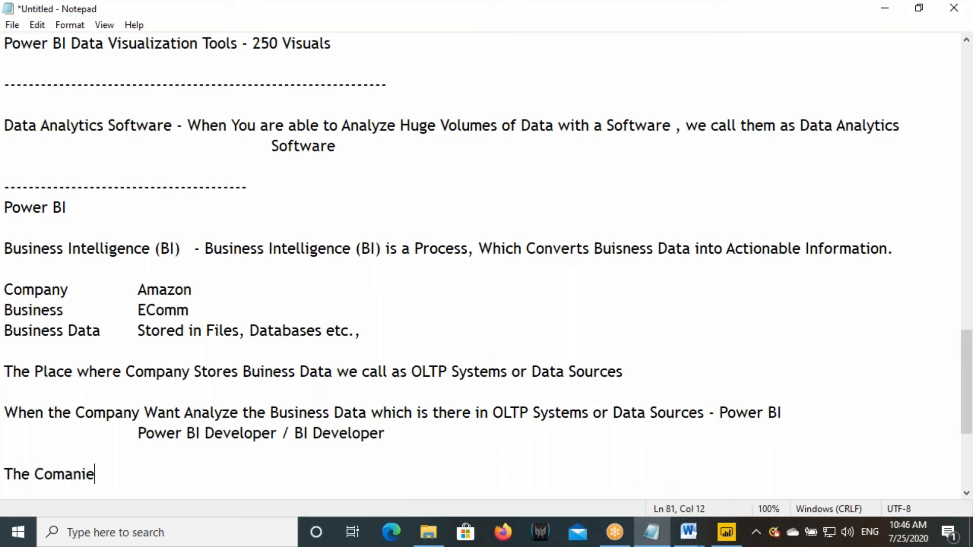
pyautogui.write('s')
pyautogui.press('BackSpace')
pyautogui.press('BackSpace')
pyautogui.press('BackSpace')
pyautogui.press('BackSpace')
pyautogui.press('BackSpace')
pyautogui.press('BackSpace')
pyautogui.write('panies ')
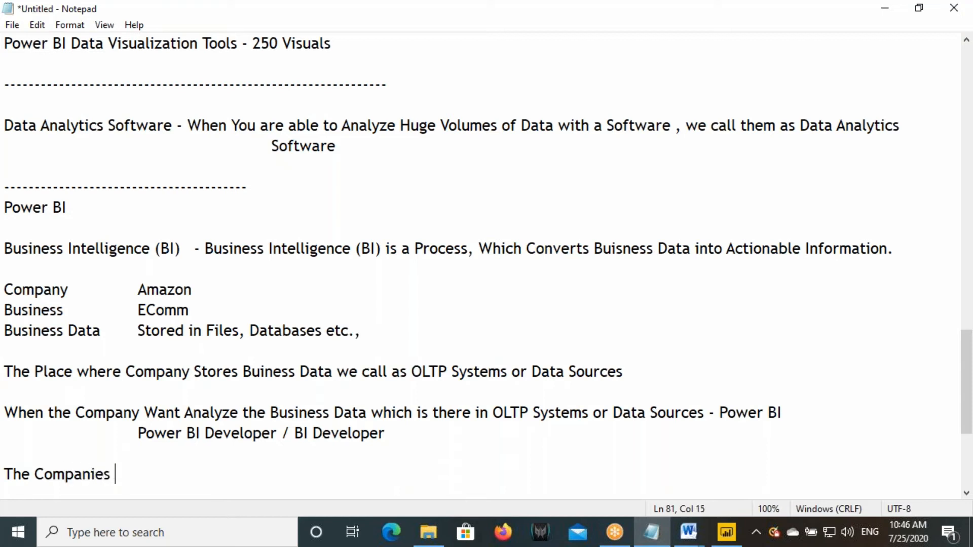
pyautogui.write('wh')
pyautogui.write('ho want')
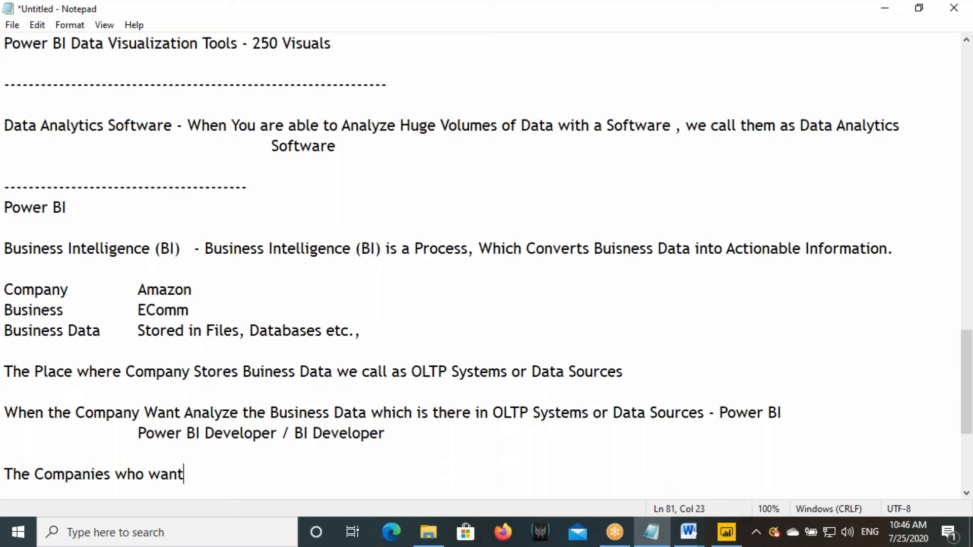
pyautogui.write(' to Analyz')
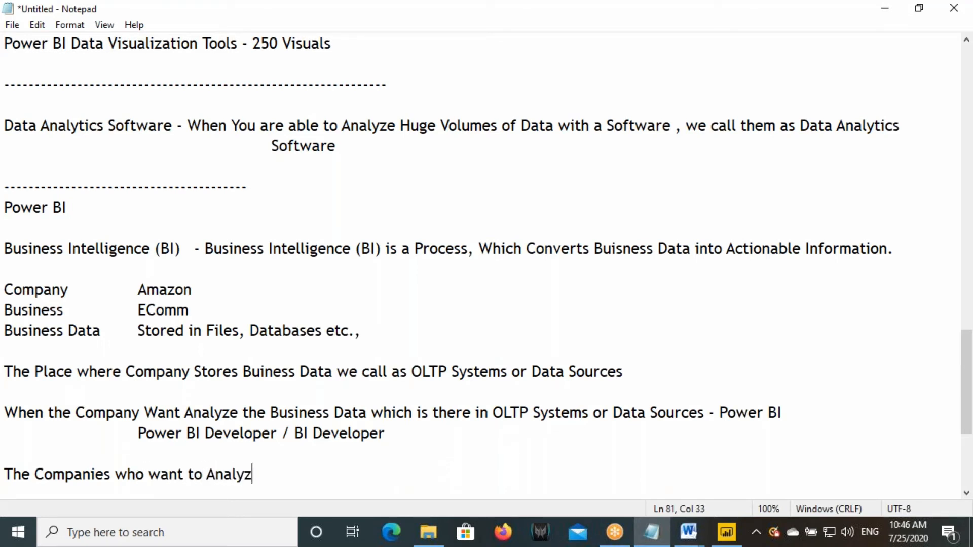
pyautogui.write('e the Bus')
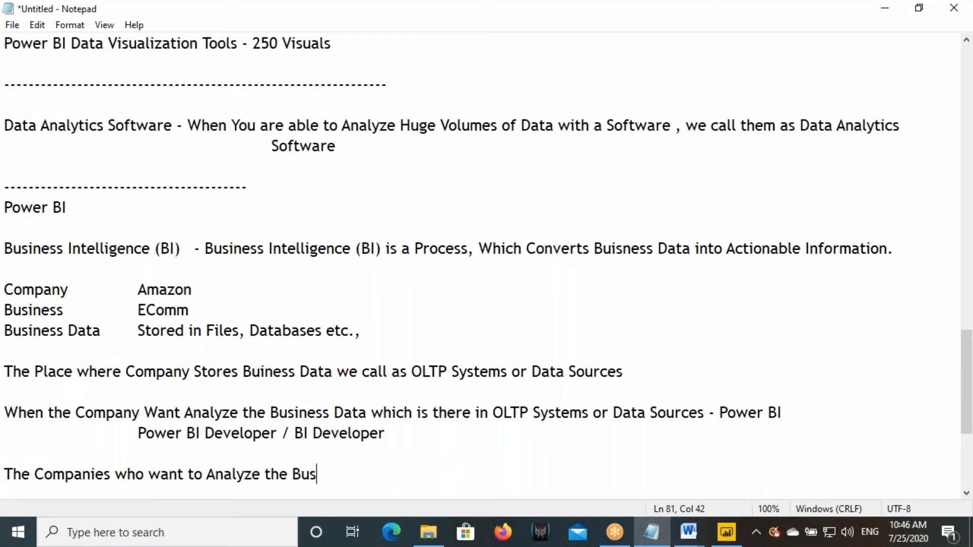
pyautogui.write('iness Data')
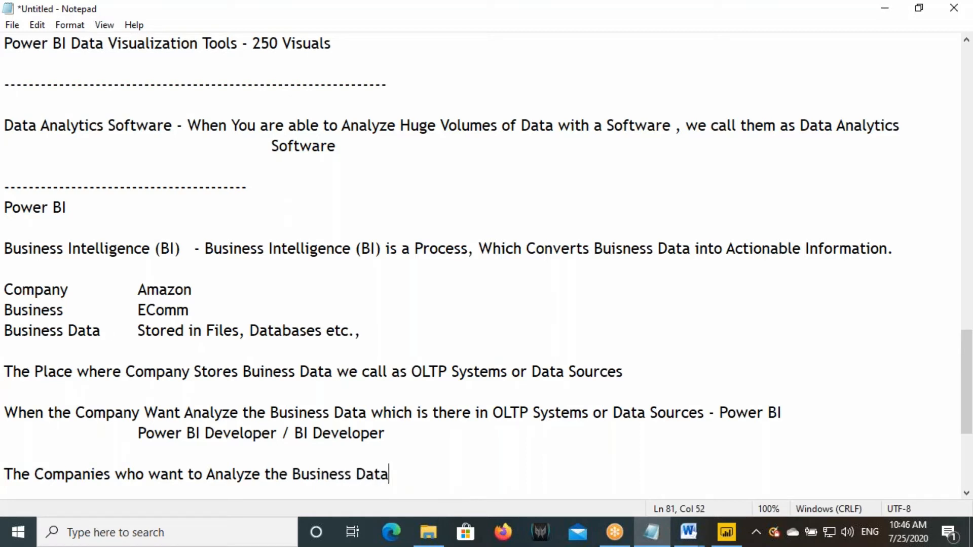
# - Continue the Companies line with ", they want to Implement BI Process"
pyautogui.write('.')
pyautogui.press('BackSpace')
pyautogui.write(', they w')
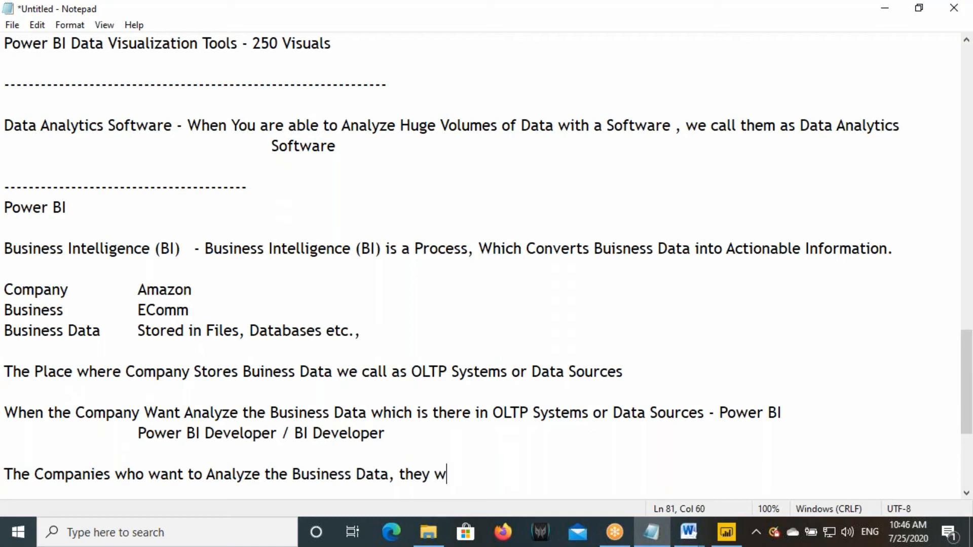
pyautogui.write('ant to l')
pyautogui.write('mple')
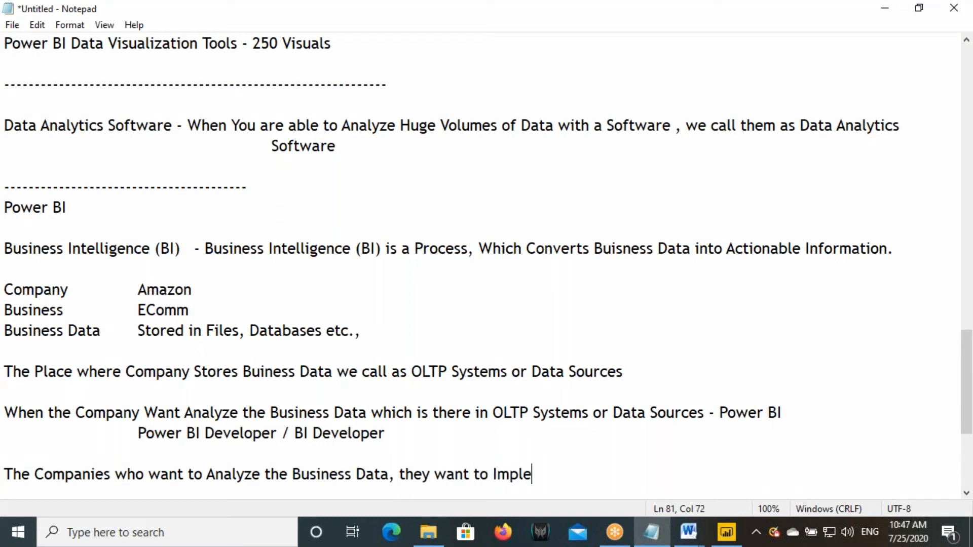
pyautogui.write('ment BI Process')
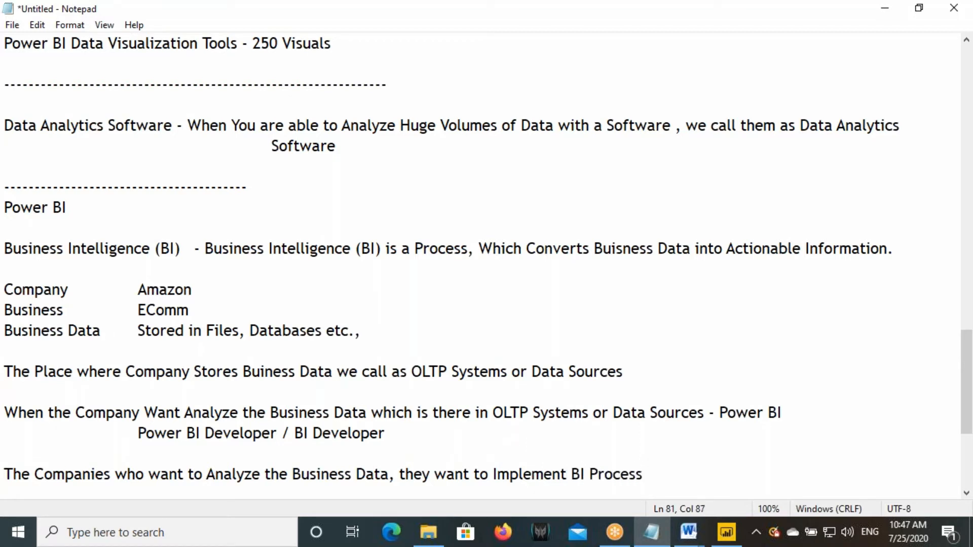
# - Highlight BI Process in the new line, the Power BI heading, and the middle part of the Companies sentence
pyautogui.scroll(-4, 346, 390)
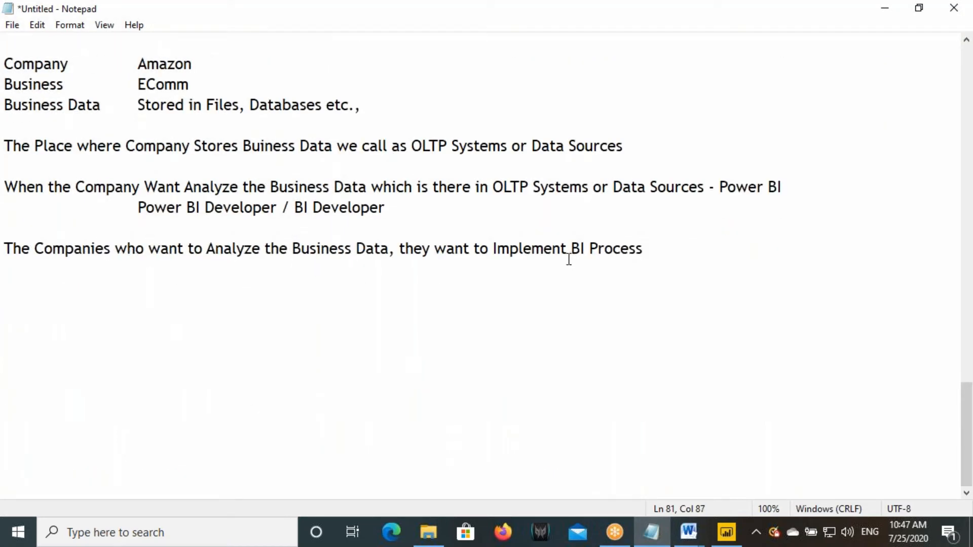
pyautogui.moveTo(552, 253); pyautogui.dragTo(641, 253)
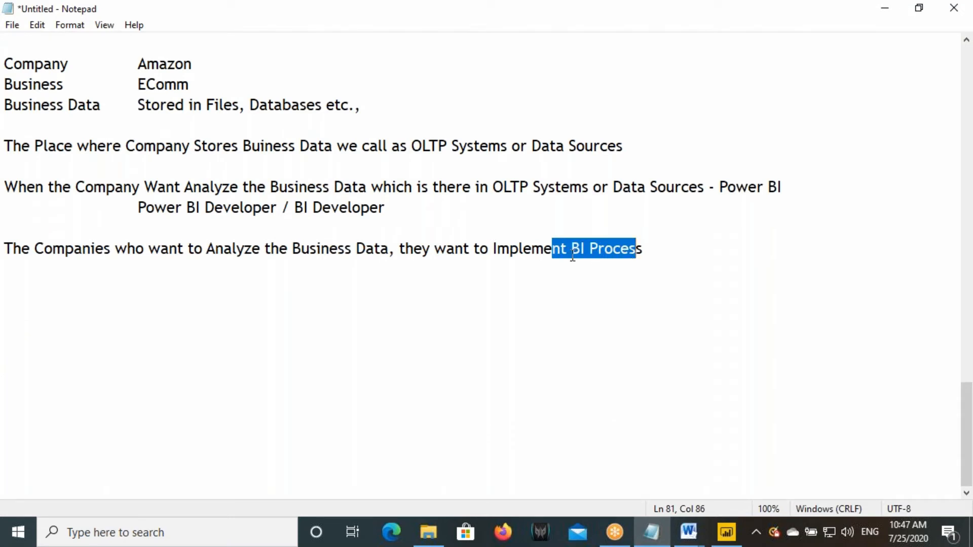
pyautogui.moveTo(571, 251); pyautogui.dragTo(645, 254)
pyautogui.scroll(2, 625, 296)
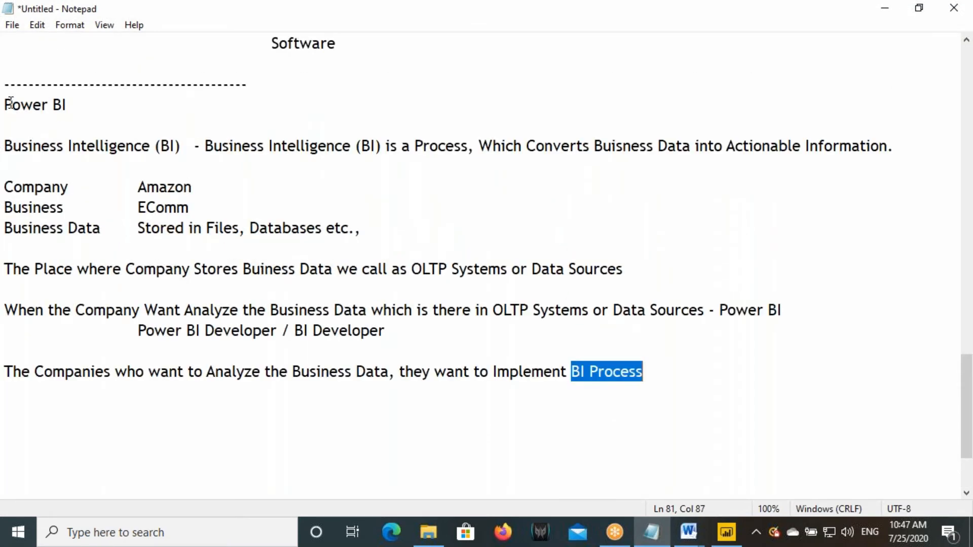
pyautogui.moveTo(7, 104); pyautogui.dragTo(72, 112)
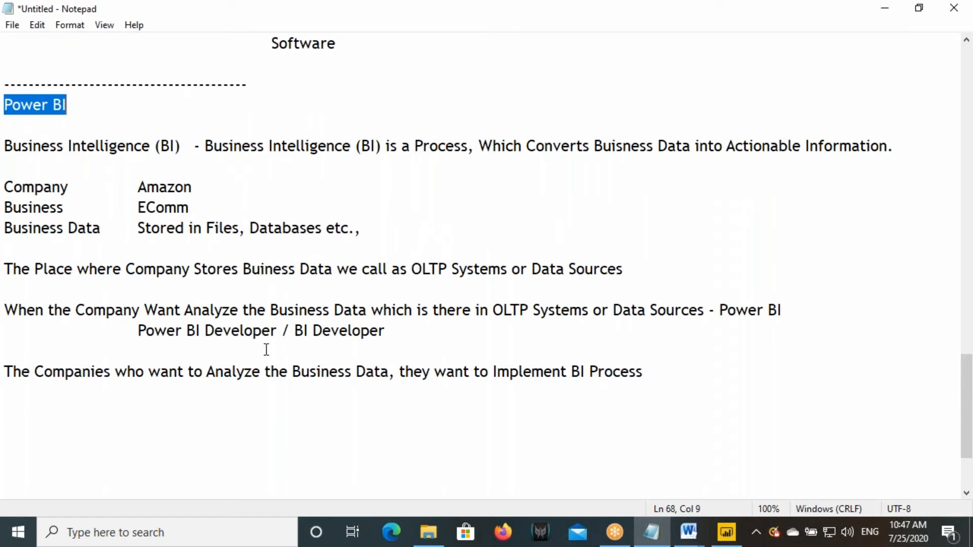
pyautogui.moveTo(337, 371); pyautogui.dragTo(479, 371)
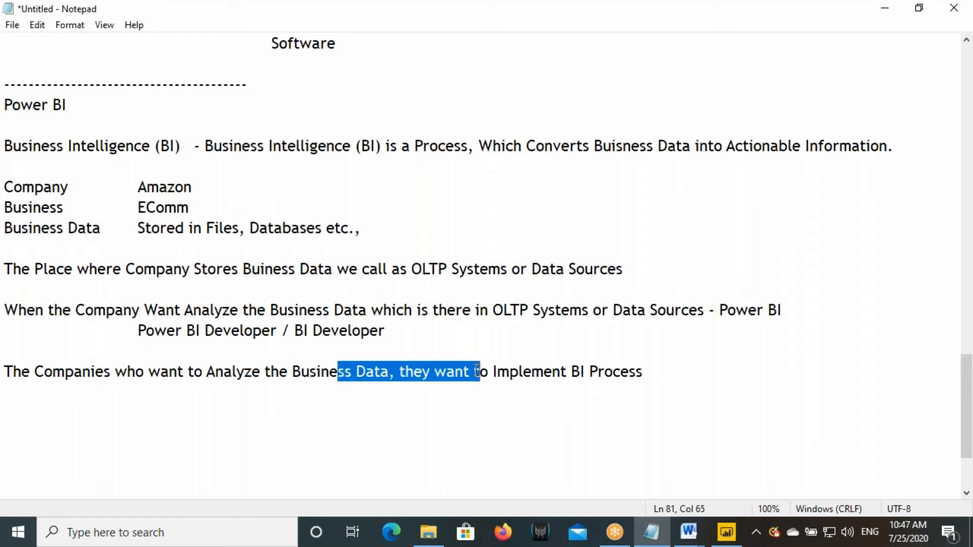
# - Below the Companies sentence, add a new line reading "They Can Use Power BI Software to Implement the BI Prosses"
pyautogui.click(673, 376)
pyautogui.press('Return')
pyautogui.press('Return')
pyautogui.write('Th')
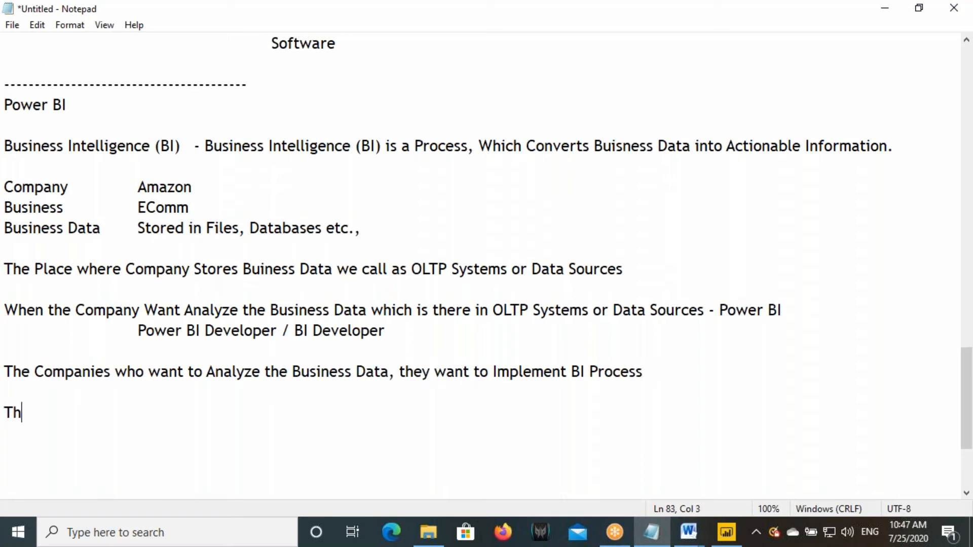
pyautogui.write('ey Can ')
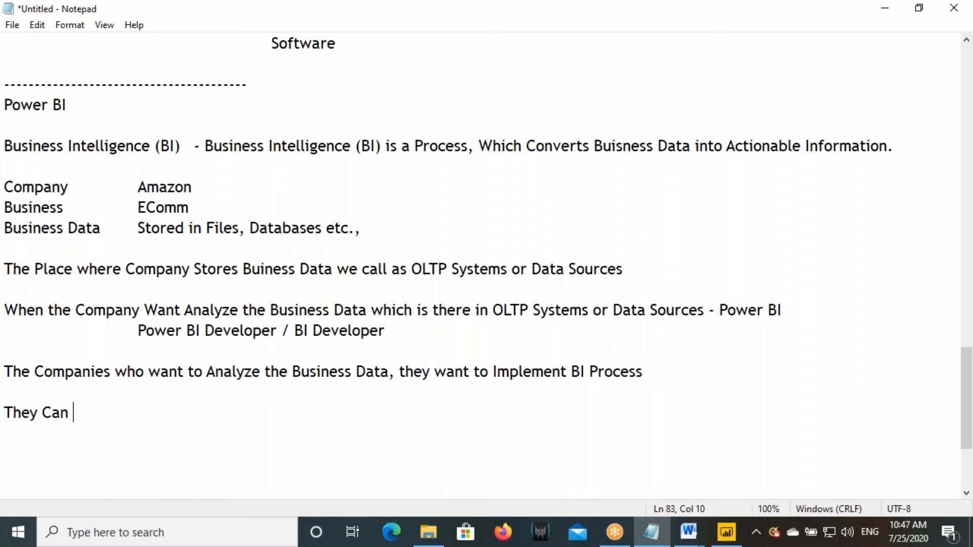
pyautogui.write('Use Power BI ')
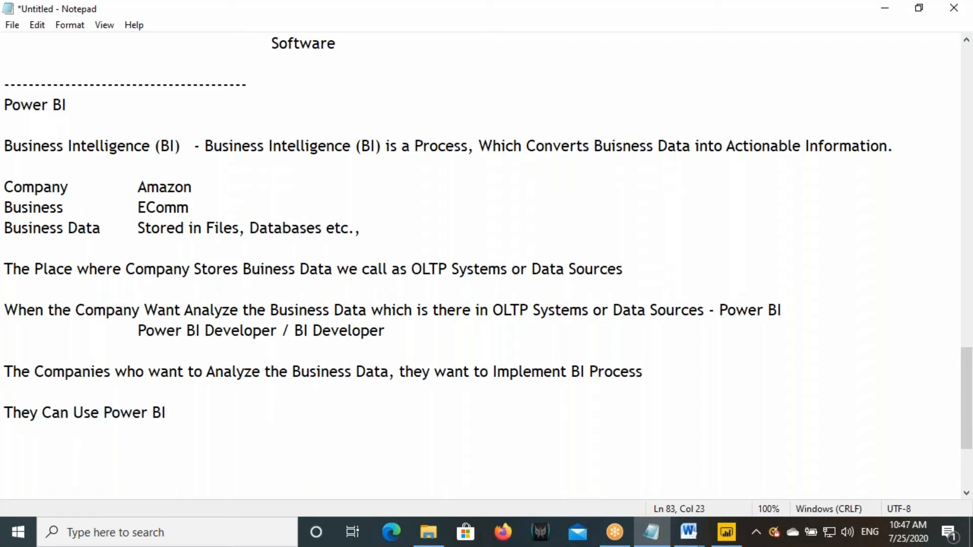
pyautogui.write('Software ')
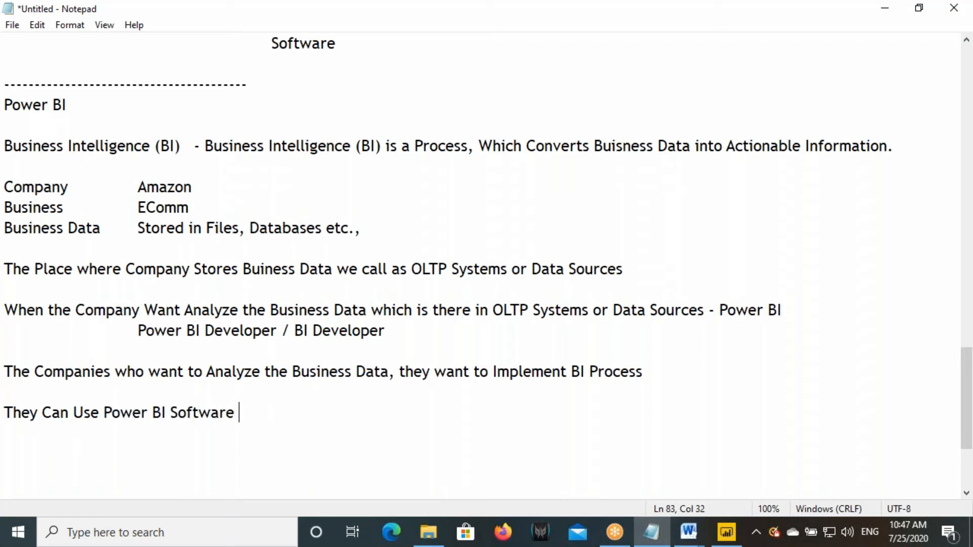
pyautogui.write('to Imple')
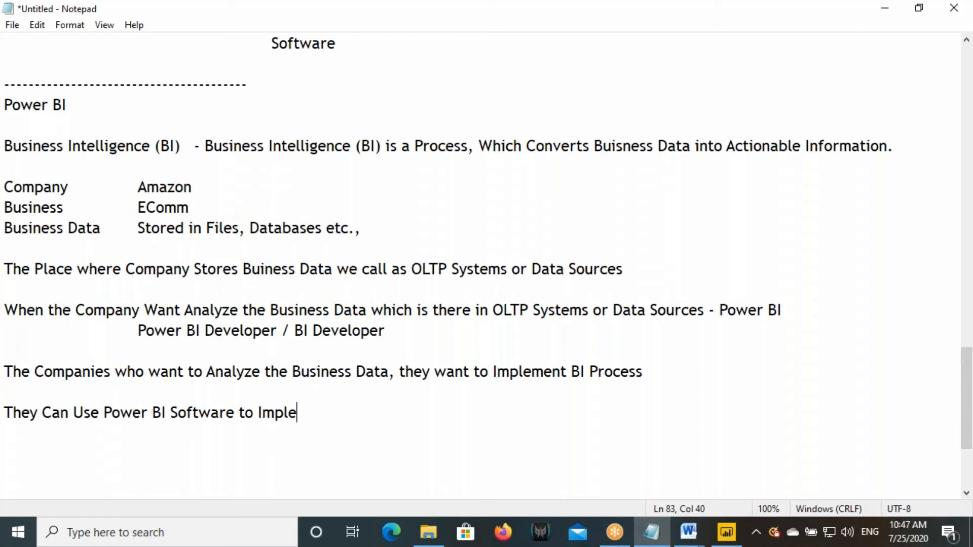
pyautogui.write('ment the')
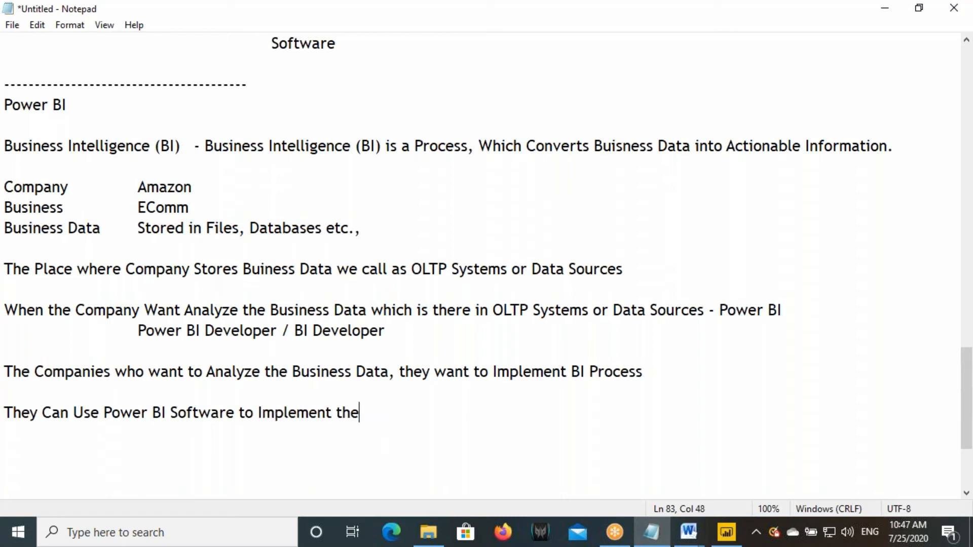
pyautogui.write(' BI Prosses')
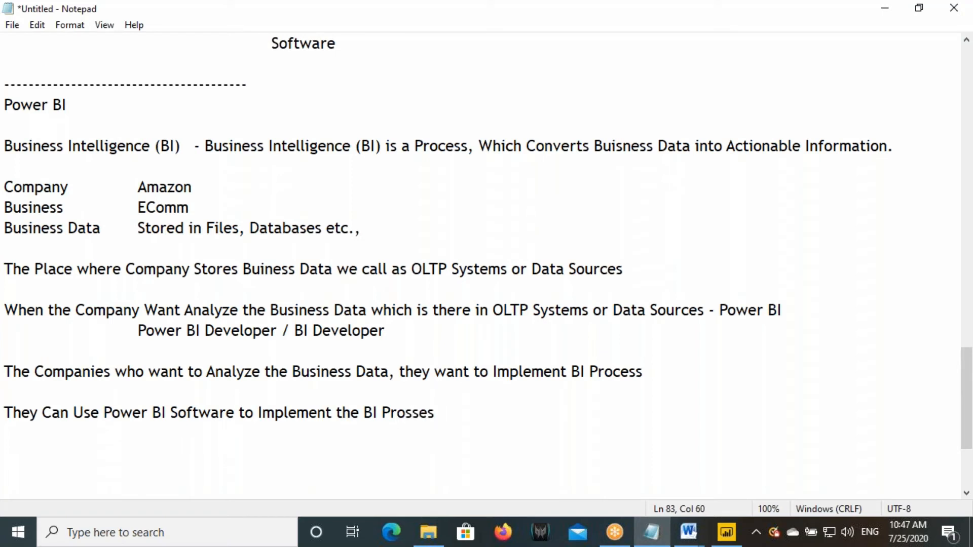
# - Correct "Prosses" to "Process" and continue the line with "or they Might Use Other BI Software"
pyautogui.press('BackSpace')
pyautogui.press('BackSpace')
pyautogui.press('BackSpace')
pyautogui.press('BackSpace')
pyautogui.press('BackSpace')
pyautogui.press('BackSpace')
pyautogui.write('ocess or they')
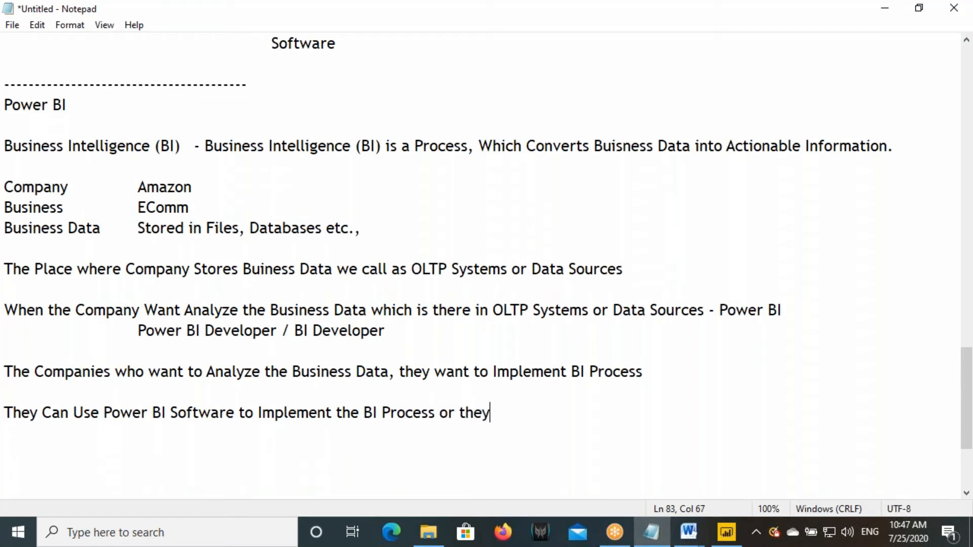
pyautogui.write(' Might ')
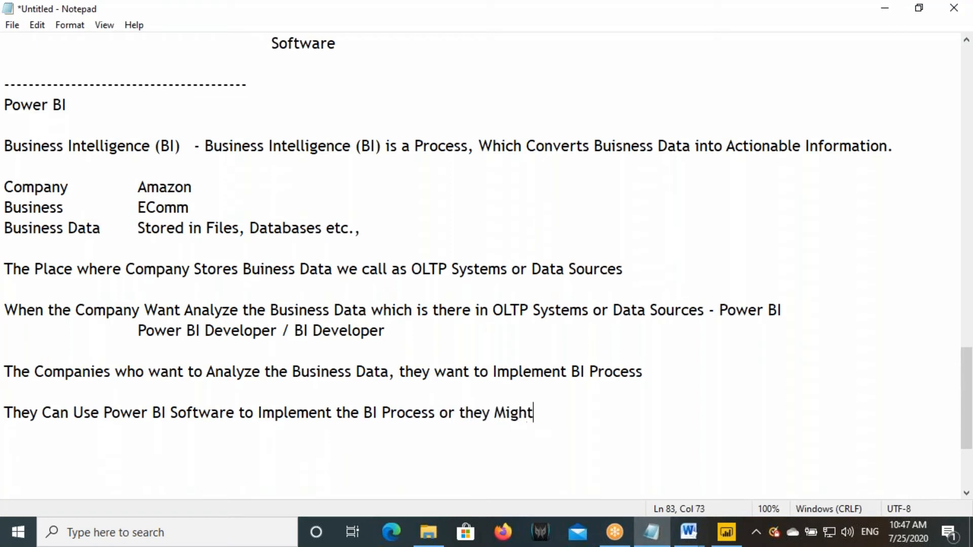
pyautogui.write('Use Other BI ')
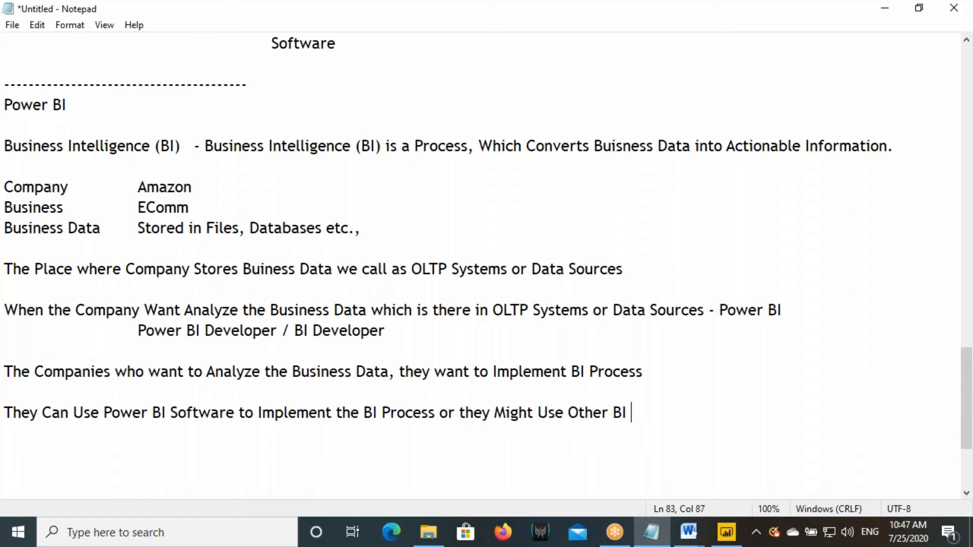
pyautogui.write('Software')
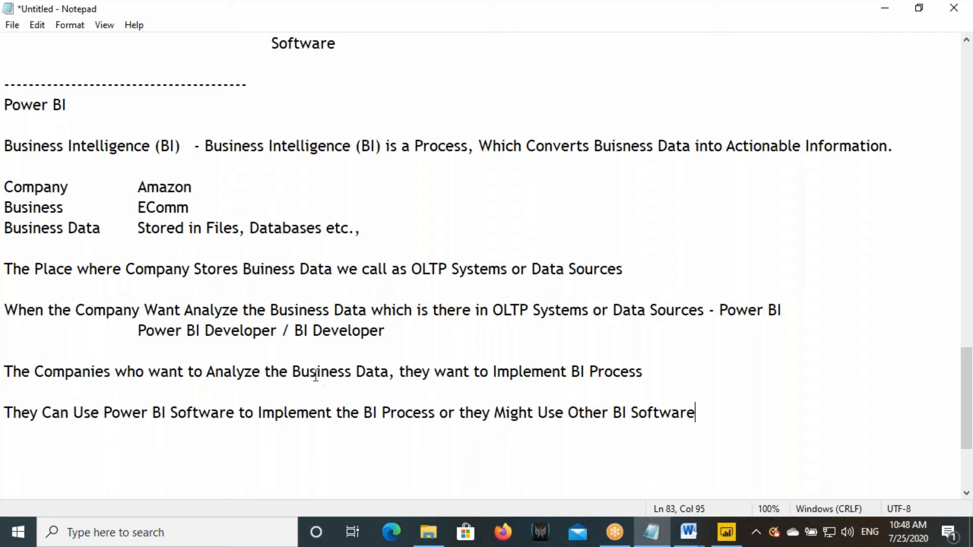
# - Highlight the Business Data label, BI Process in the Companies line, the Power BI heading, and BI Software in the last line
pyautogui.moveTo(28, 228); pyautogui.dragTo(93, 228)
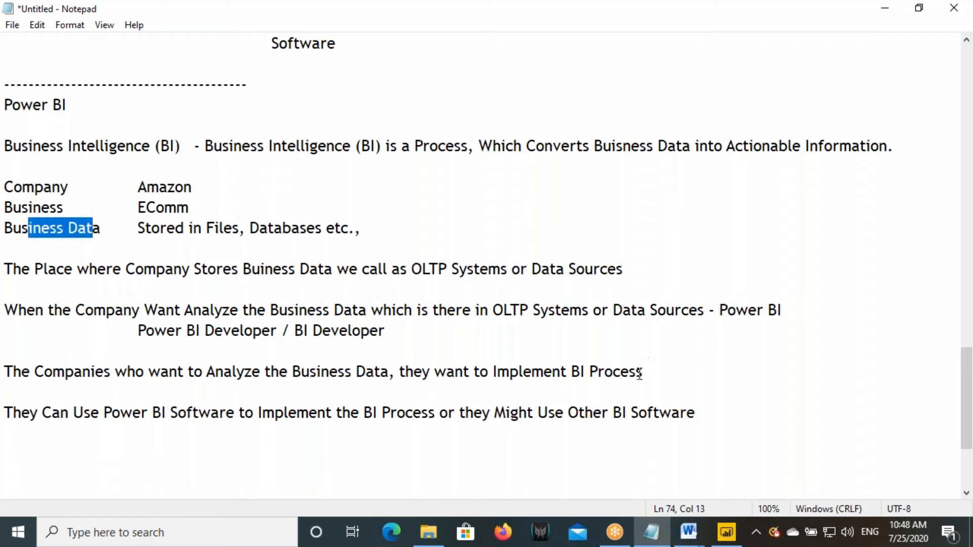
pyautogui.moveTo(572, 377); pyautogui.dragTo(645, 380)
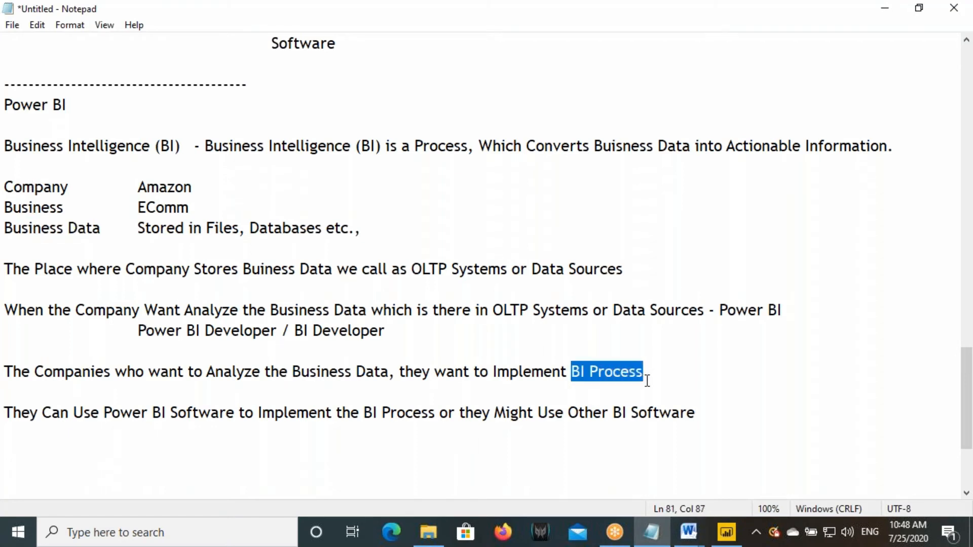
pyautogui.moveTo(6, 105); pyautogui.dragTo(86, 103)
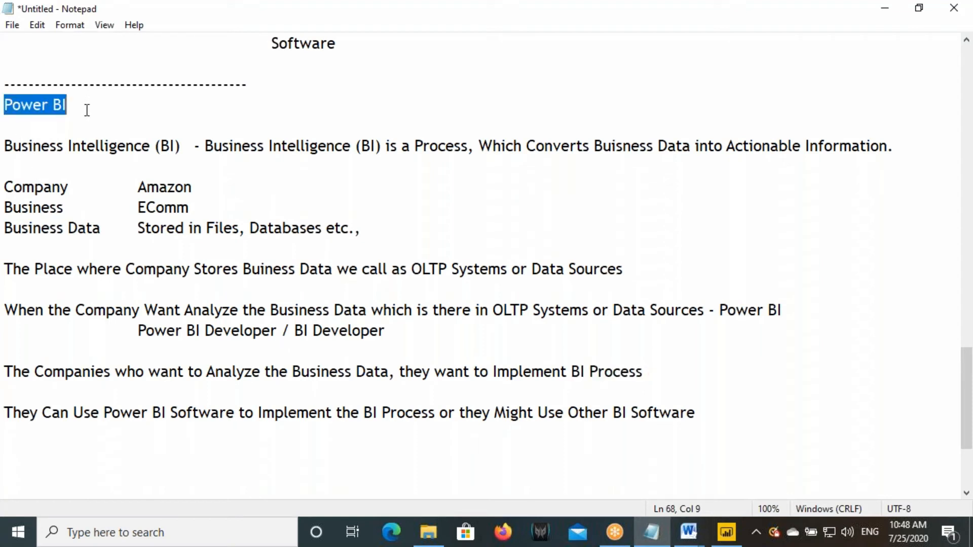
pyautogui.moveTo(609, 412); pyautogui.dragTo(710, 412)
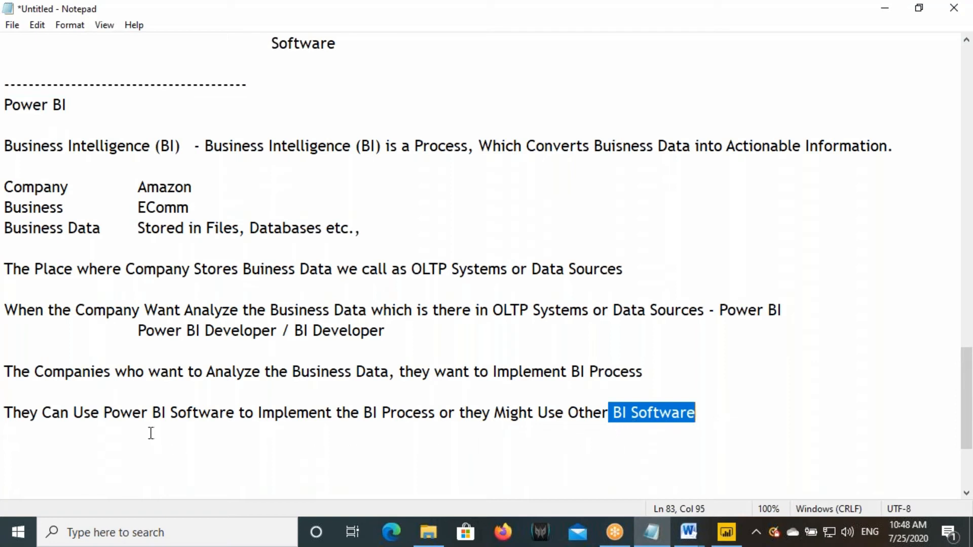
# - Highlight "Implement the BI Process" and "Power BI" in the line beginning "They Can Use"
pyautogui.click(126, 418)
pyautogui.moveTo(126, 419); pyautogui.dragTo(429, 415)
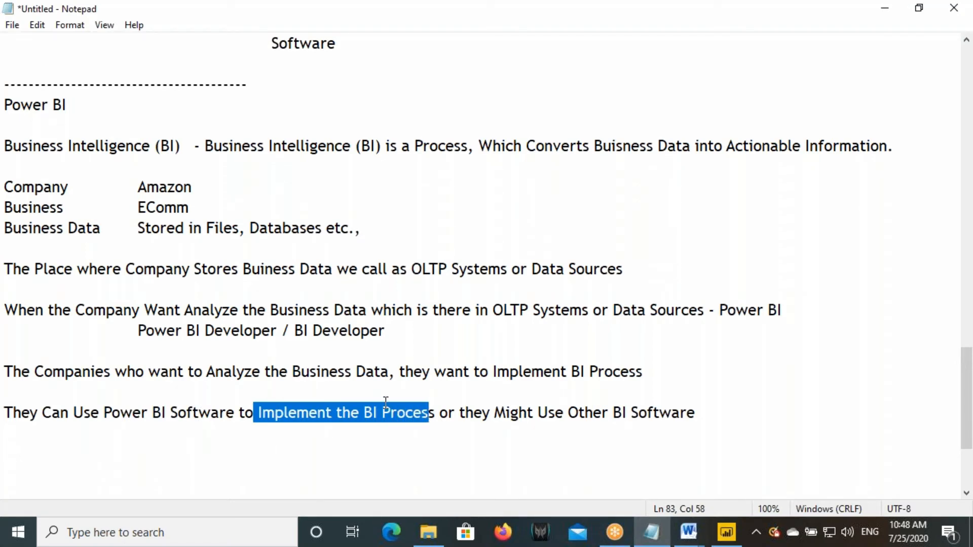
pyautogui.scroll(-2, 385, 402)
pyautogui.moveTo(296, 290); pyautogui.dragTo(415, 291)
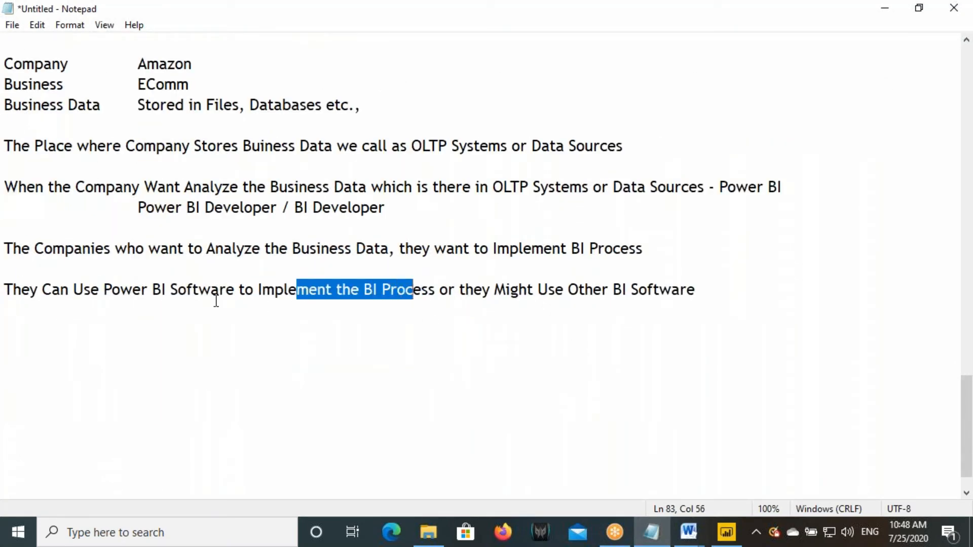
pyautogui.moveTo(107, 301); pyautogui.dragTo(168, 301)
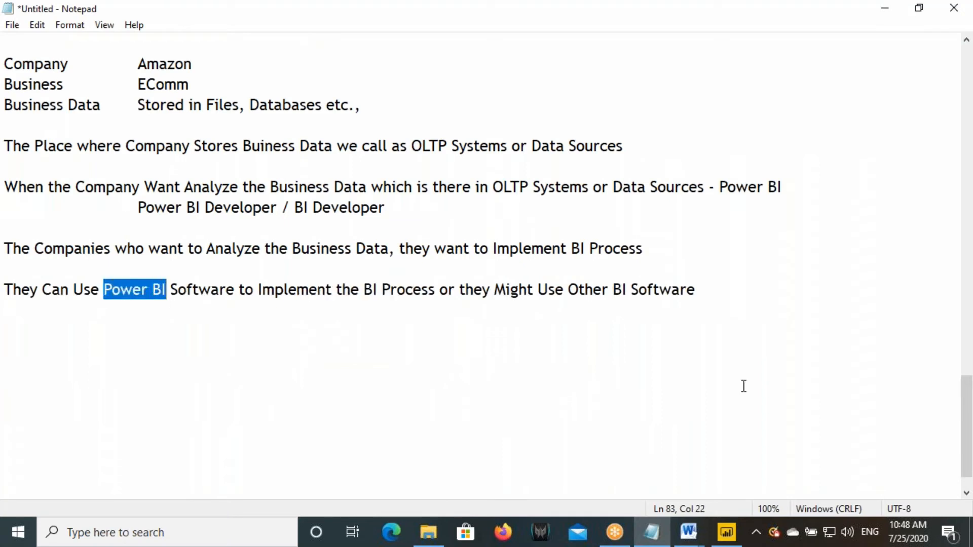
# - Below the notes, add a new line reading "To Implement the BI Process with Power BI They need a Power BI Developer"
pyautogui.click(711, 290)
pyautogui.press('Return')
pyautogui.press('Return')
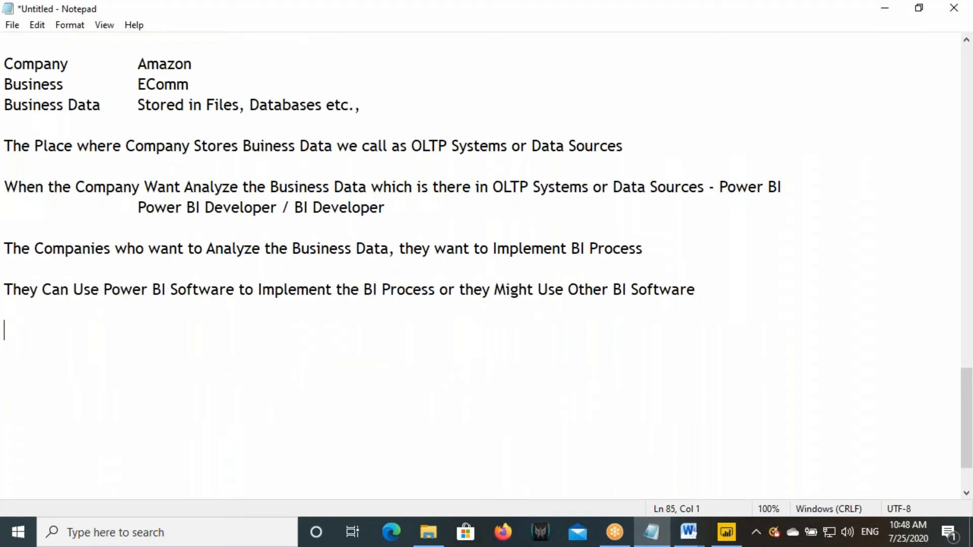
pyautogui.write('To Implement ')
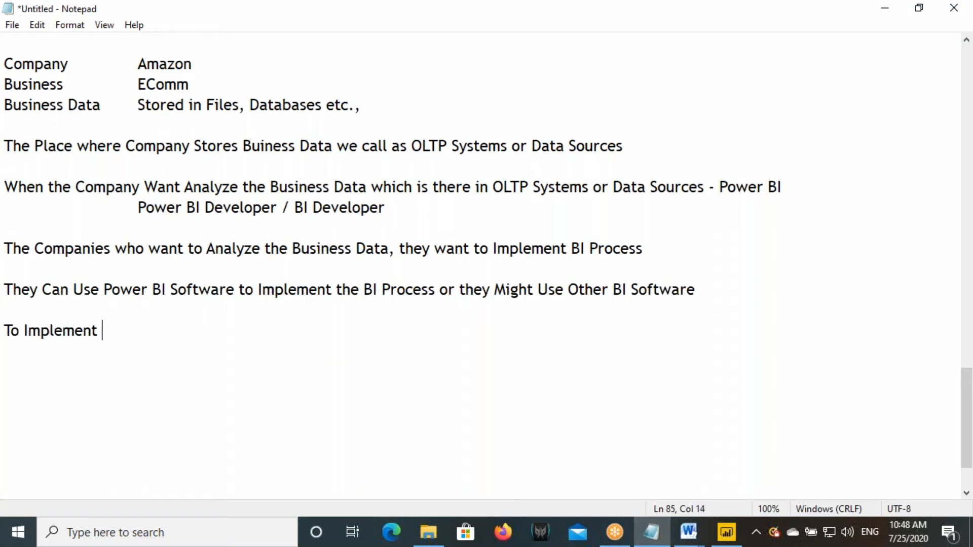
pyautogui.write('the BI Pro')
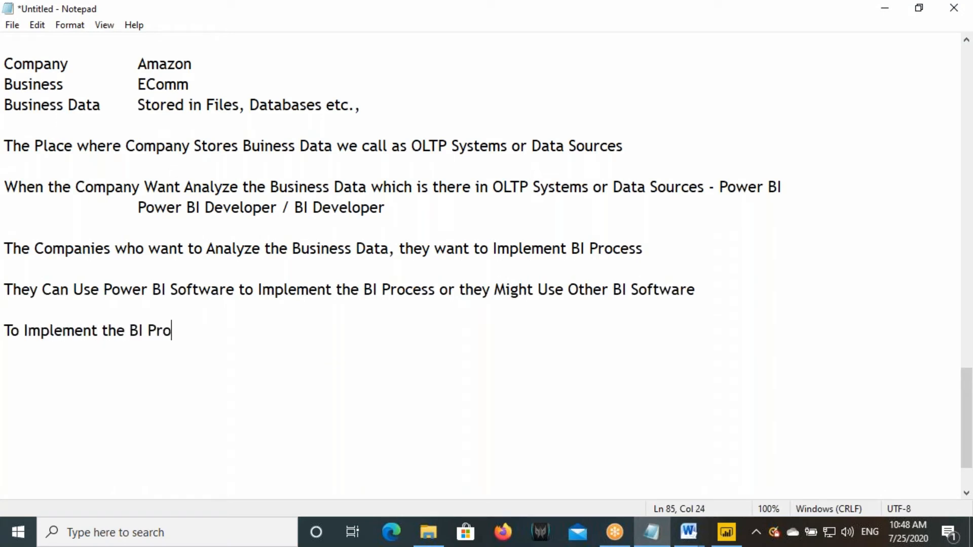
pyautogui.write('cess with')
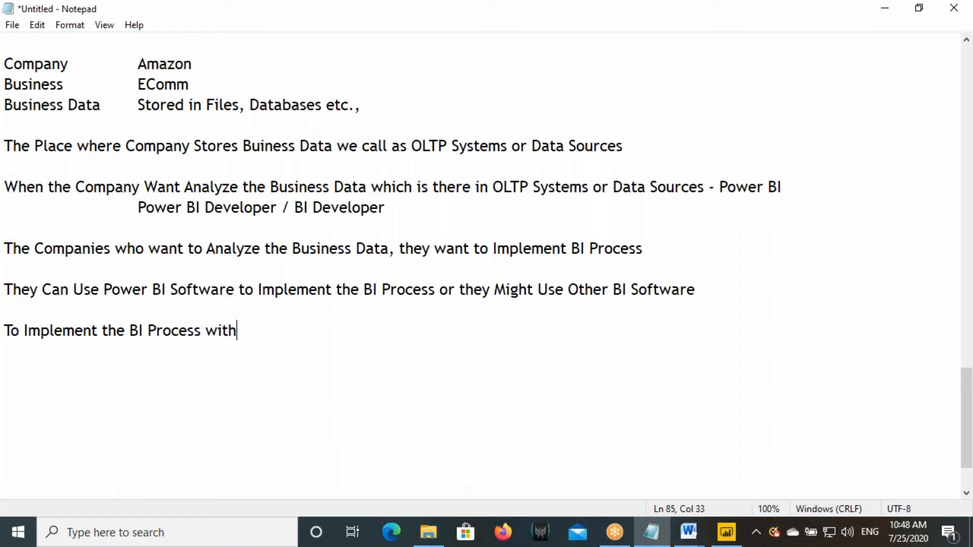
pyautogui.write(' Power BI They')
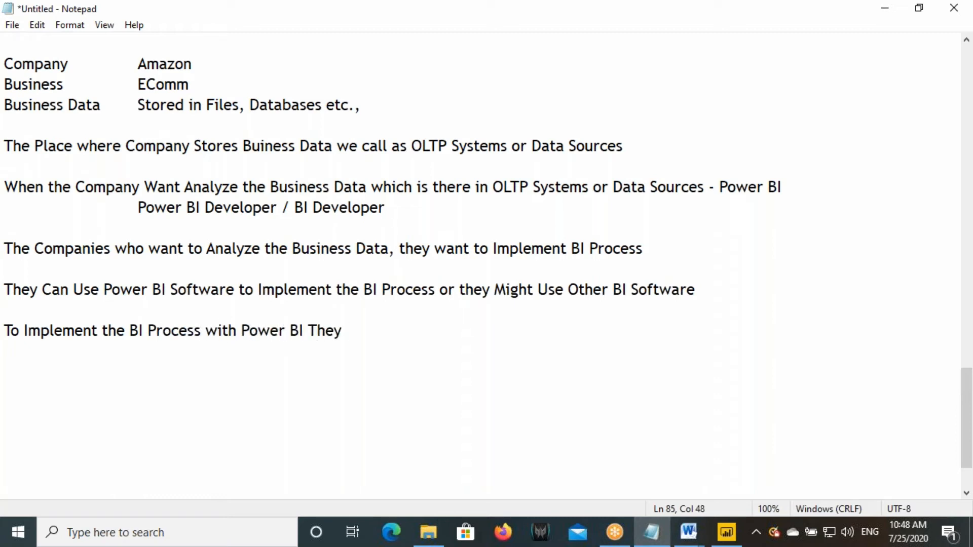
pyautogui.write(' need a Po')
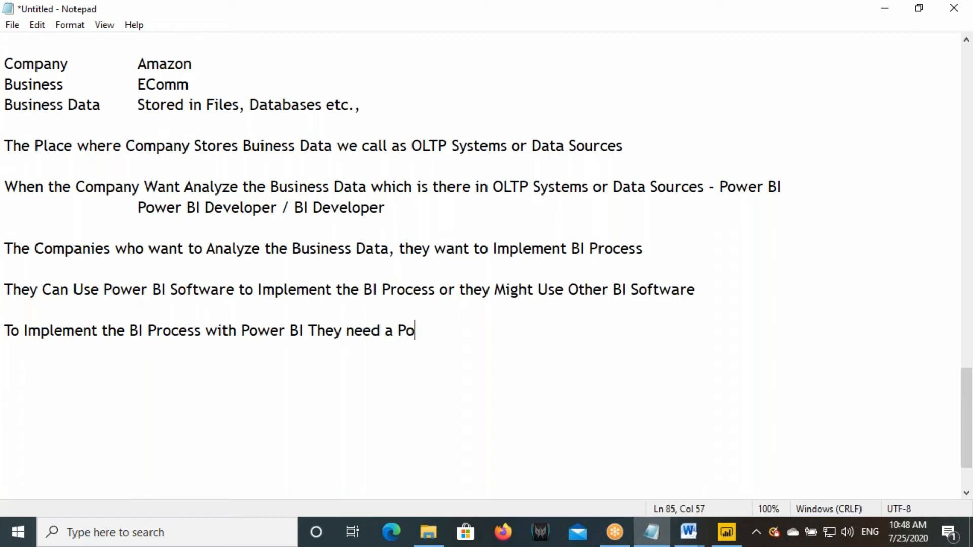
pyautogui.write('wer BI De')
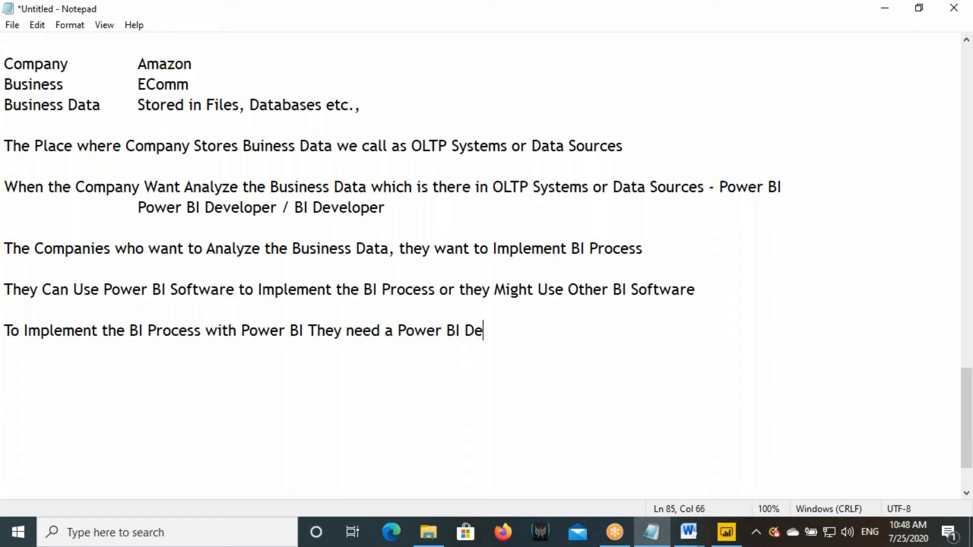
pyautogui.write('veloper')
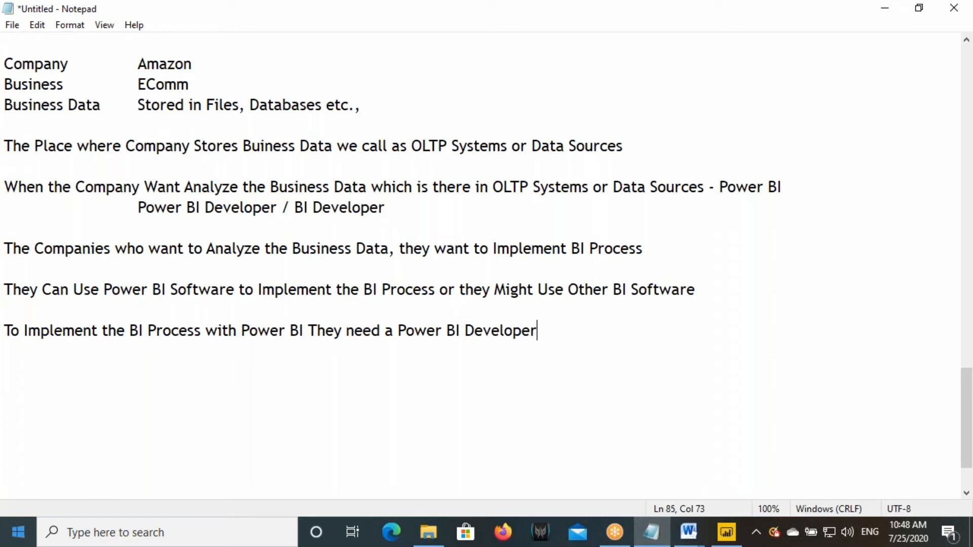
# - Highlight and box Power BI in red in the last line, and link it to an underline beneath BI Process in the line above
pyautogui.moveTo(247, 333); pyautogui.dragTo(305, 333)
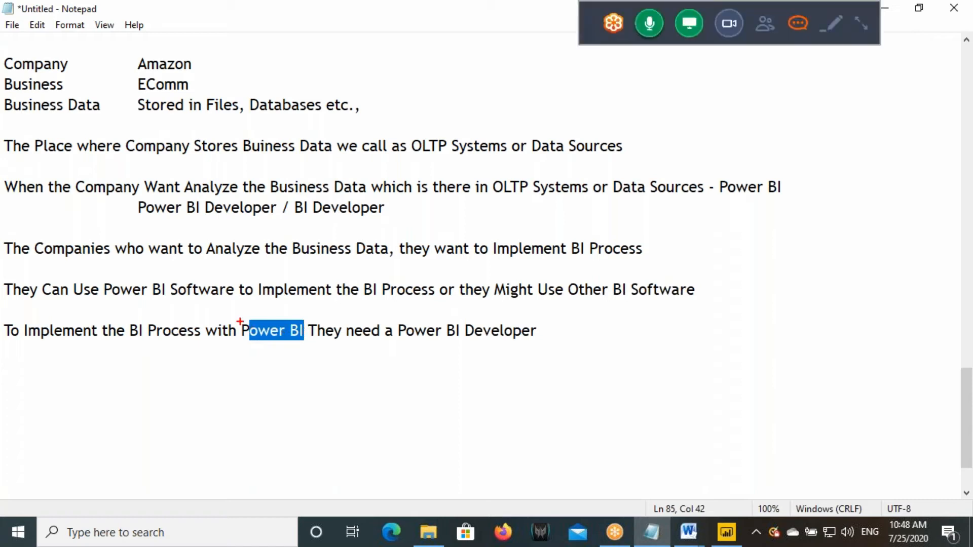
pyautogui.moveTo(240, 321); pyautogui.dragTo(310, 342)
pyautogui.moveTo(372, 303)
pyautogui.mouseDown()
pyautogui.moveTo(458, 294)
pyautogui.moveTo(303, 319)
pyautogui.mouseUp()
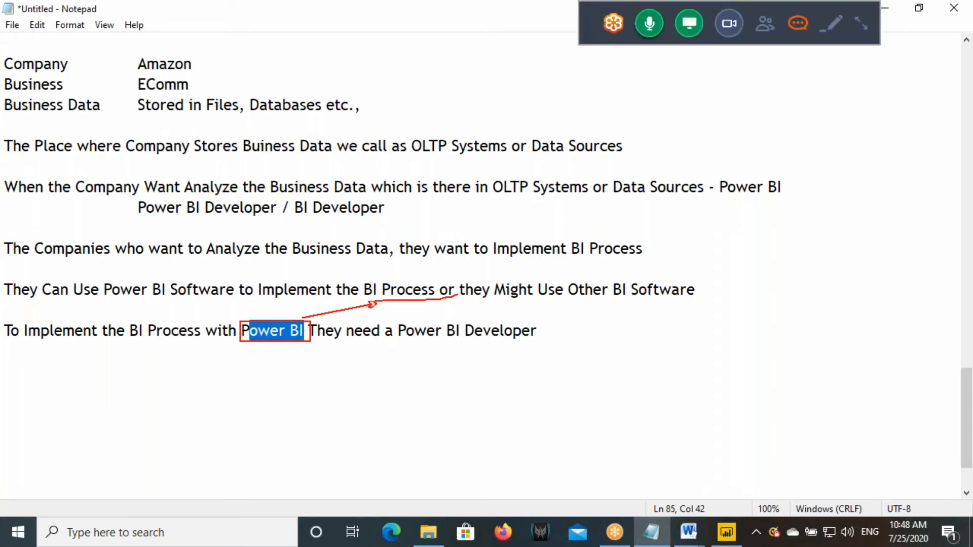
pyautogui.moveTo(373, 304)
pyautogui.mouseDown()
pyautogui.moveTo(315, 317)
pyautogui.moveTo(376, 304)
pyautogui.mouseUp()
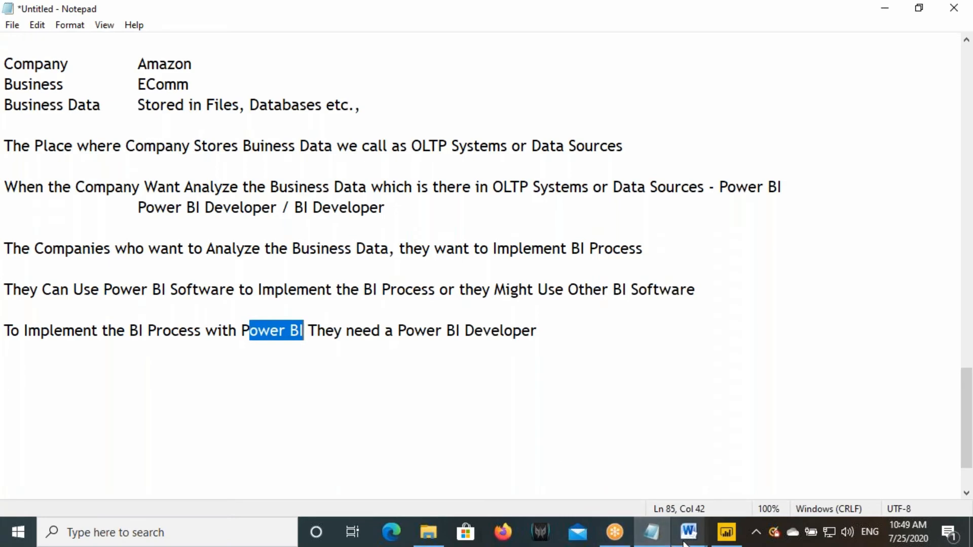
# - Switch to the Power BI Architecture document in Word, highlight Data Sources and draw a red box around the whole diagram
pyautogui.moveTo(688, 532)
pyautogui.click(605, 459)
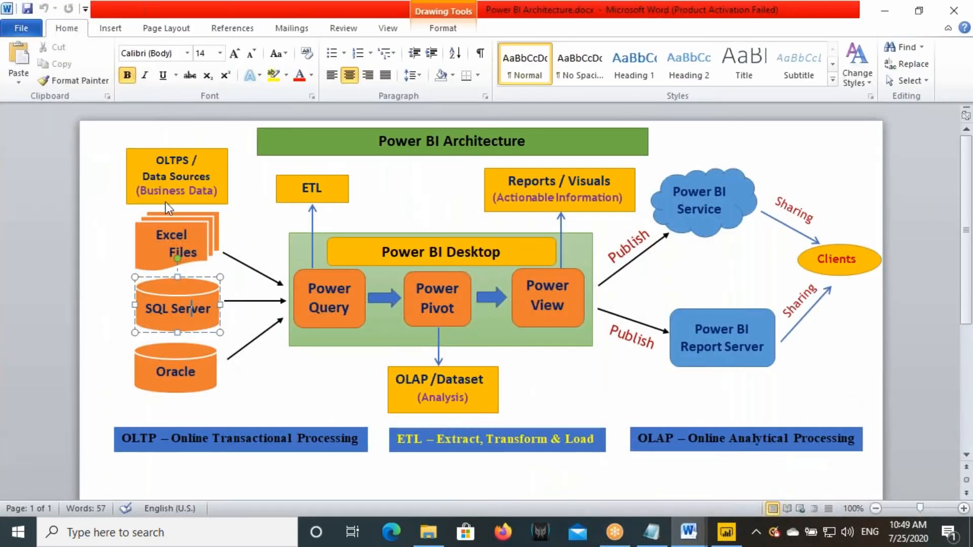
pyautogui.moveTo(147, 180); pyautogui.dragTo(218, 178)
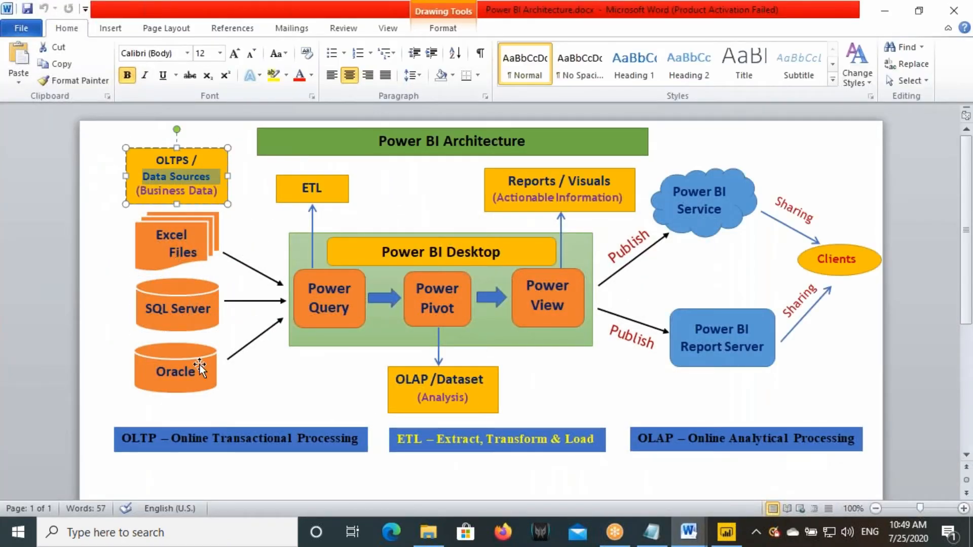
pyautogui.moveTo(76, 115)
pyautogui.mouseDown()
pyautogui.moveTo(248, 243)
pyautogui.moveTo(760, 456)
pyautogui.moveTo(887, 467)
pyautogui.mouseUp()
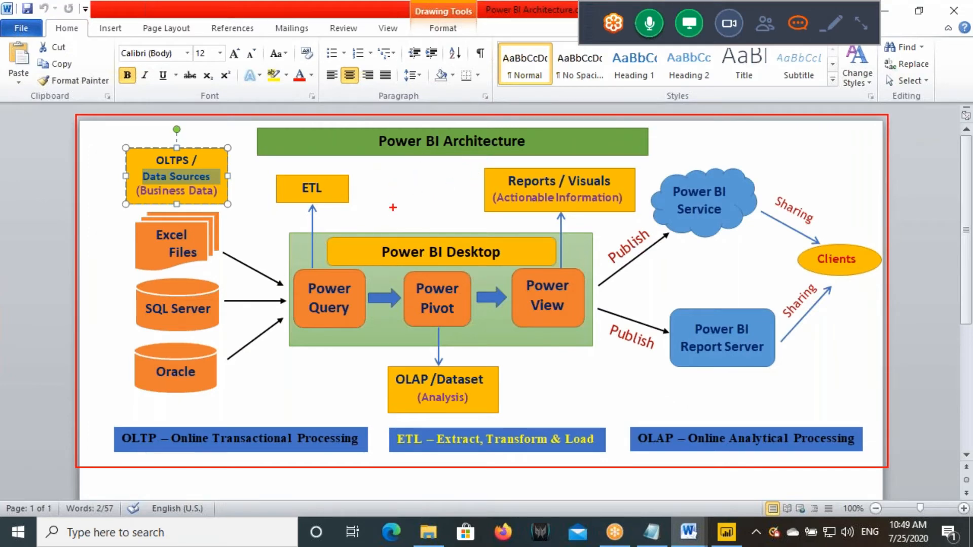
# - Switch to the Business Intelligence Architecture document, box the whole diagram in red, and box and underline the Business Data label
pyautogui.moveTo(689, 532)
pyautogui.click(757, 466)
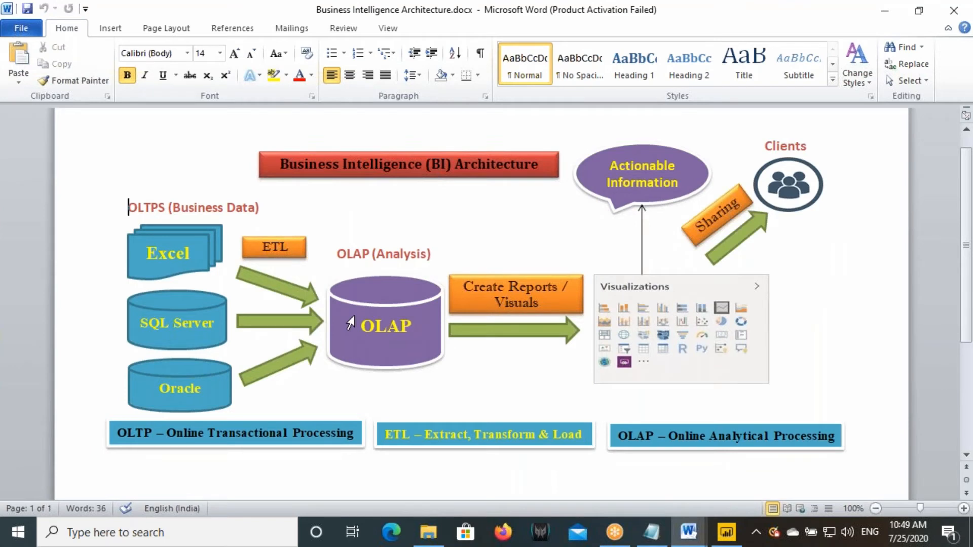
pyautogui.moveTo(109, 126)
pyautogui.mouseDown()
pyautogui.moveTo(202, 287)
pyautogui.moveTo(877, 487)
pyautogui.moveTo(895, 481)
pyautogui.mouseUp()
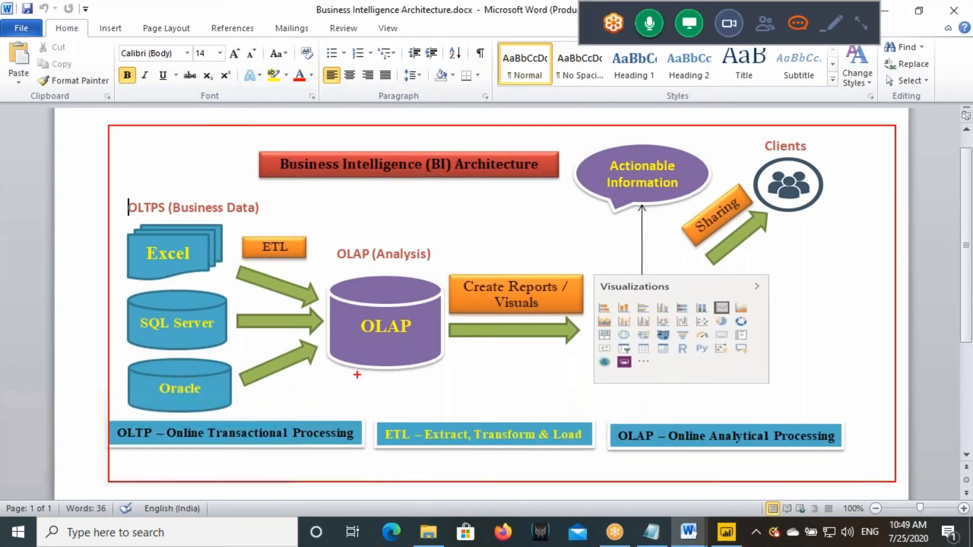
pyautogui.moveTo(169, 197)
pyautogui.mouseDown()
pyautogui.moveTo(276, 231)
pyautogui.moveTo(262, 227)
pyautogui.mouseUp()
pyautogui.moveTo(175, 219)
pyautogui.mouseDown()
pyautogui.moveTo(257, 219)
pyautogui.moveTo(249, 220)
pyautogui.mouseUp()
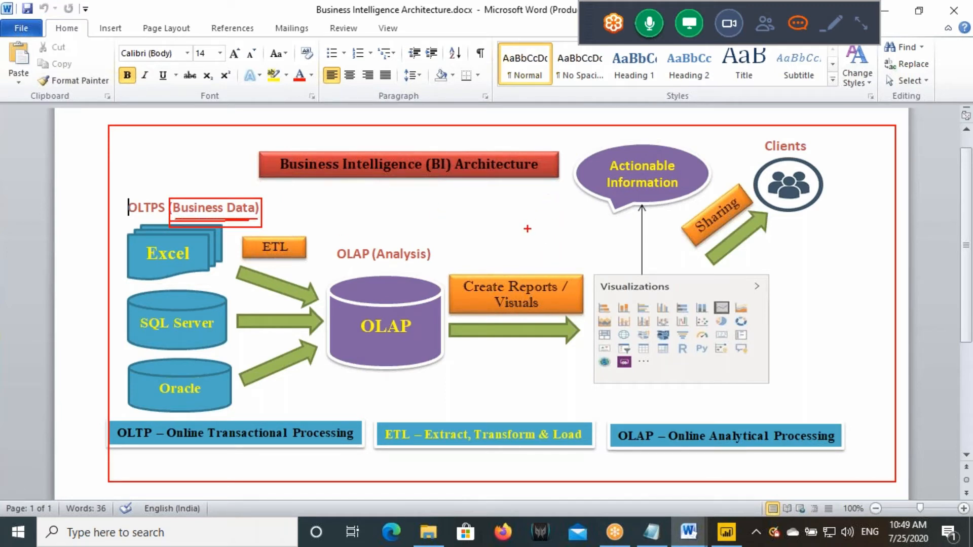
# - Box BI in the diagram title in red, and clear all the red annotations from the diagram
pyautogui.moveTo(424, 154); pyautogui.dragTo(462, 190)
pyautogui.moveTo(425, 154); pyautogui.dragTo(459, 197)
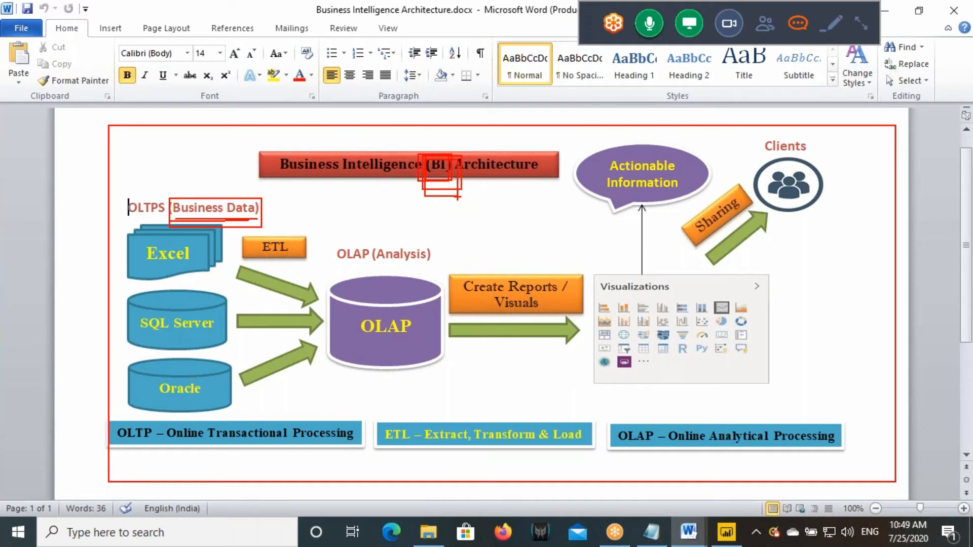
pyautogui.press('Escape')
pyautogui.click(855, 29)
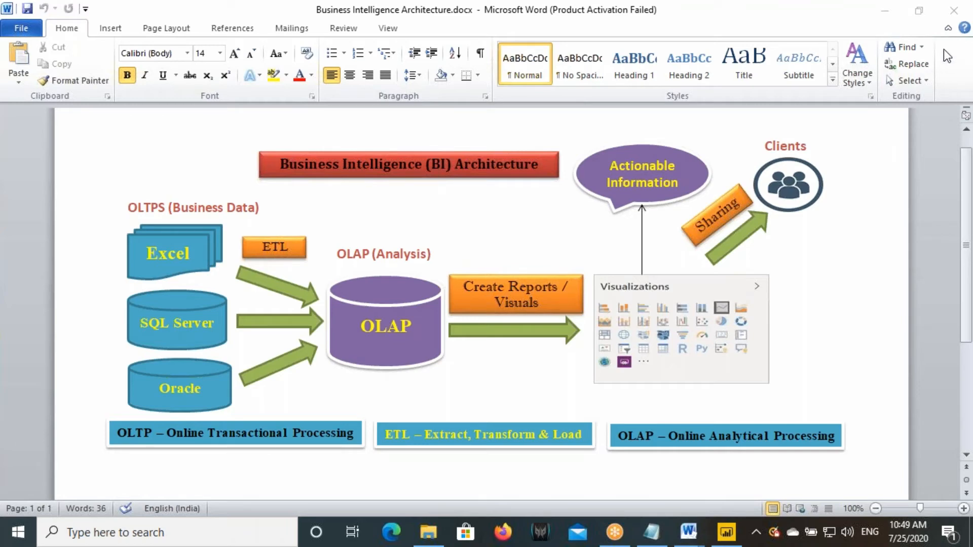
# - Switch to the Notepad notes, add a new last line reading "Power BI Developer / BI" and highlight it
pyautogui.click(651, 532)
pyautogui.click(578, 332)
pyautogui.press('Return')
pyautogui.press('Return')
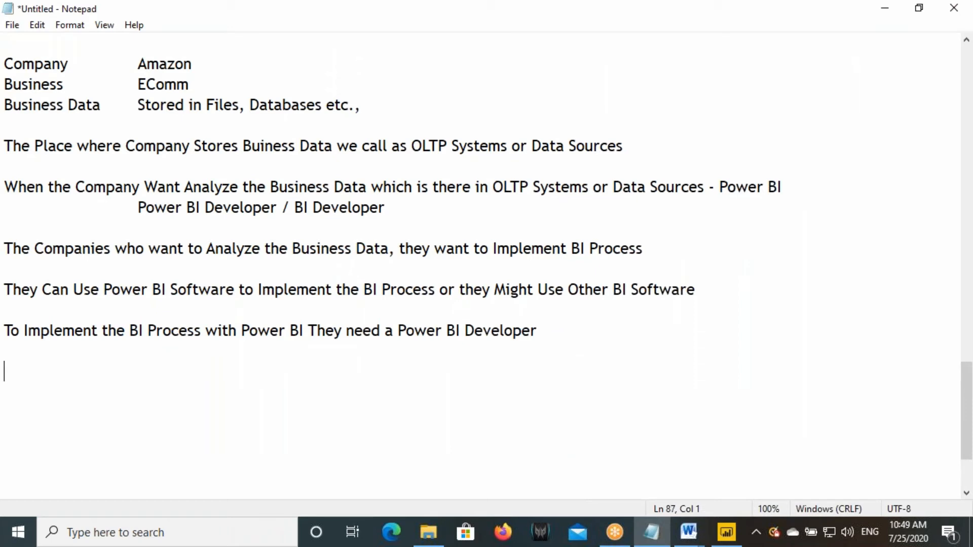
pyautogui.write('Power BI')
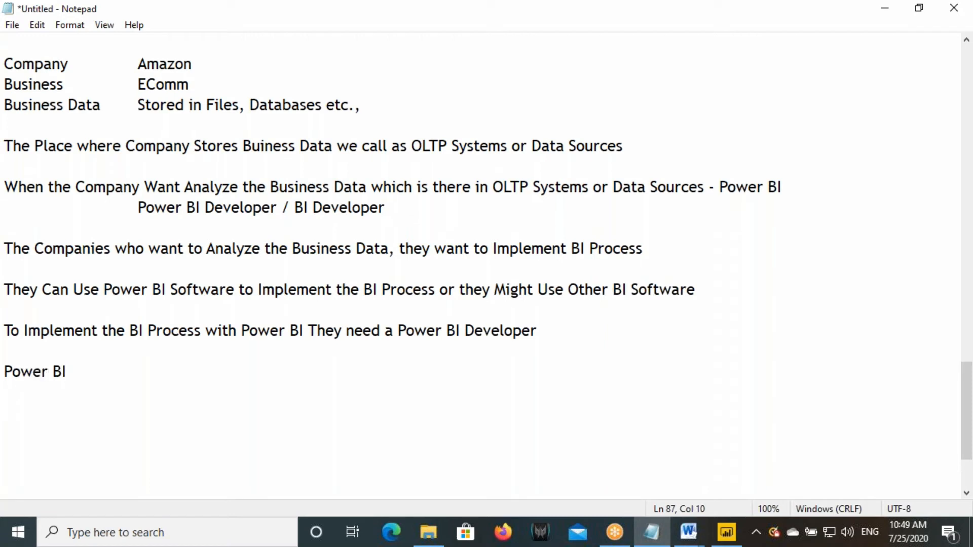
pyautogui.write(' /')
pyautogui.press('BackSpace')
pyautogui.press('BackSpace')
pyautogui.write('Developer ')
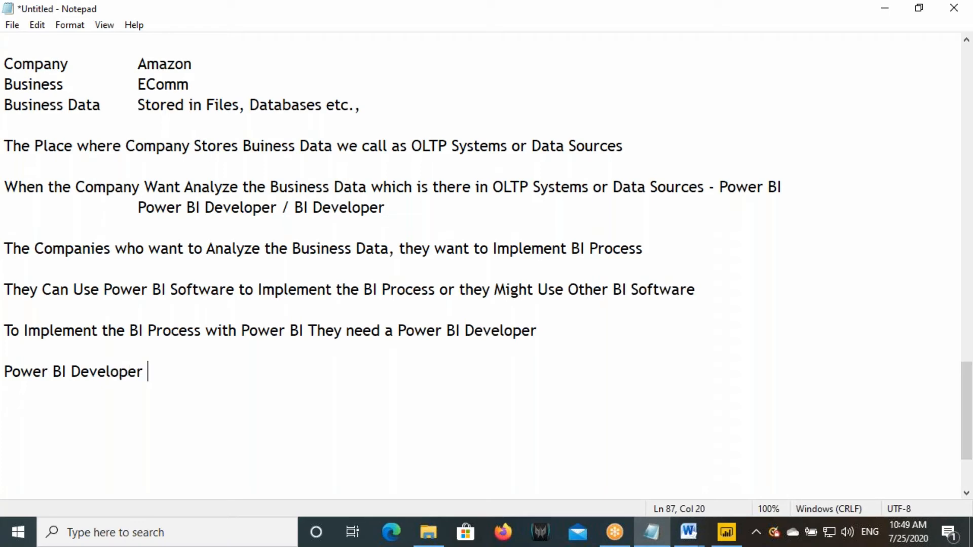
pyautogui.write('/ BI')
pyautogui.scroll(-2, 7, 247)
pyautogui.moveTo(7, 247); pyautogui.dragTo(177, 242)
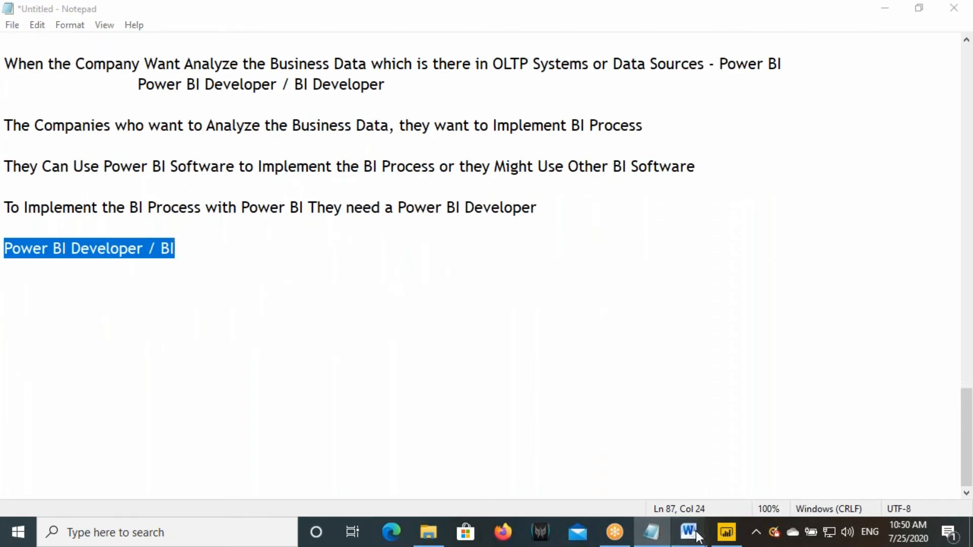
# - Switch to the Business Intelligence Architecture document in Word, box the Excel, SQL Server and Oracle sources in red and handwrite "ABC" above them
pyautogui.moveTo(688, 533)
pyautogui.click(719, 468)
pyautogui.click(178, 268)
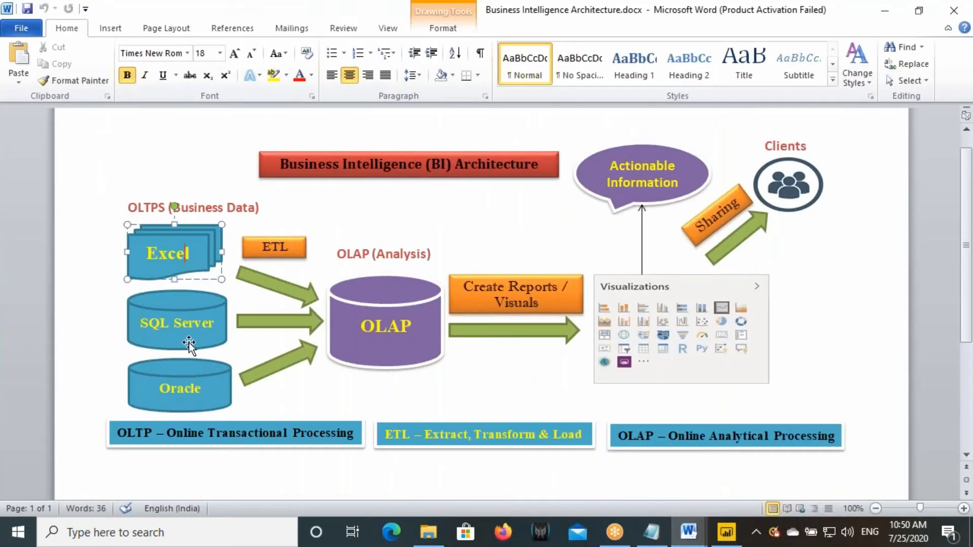
pyautogui.moveTo(132, 226)
pyautogui.mouseDown()
pyautogui.moveTo(230, 383)
pyautogui.moveTo(237, 413)
pyautogui.mouseUp()
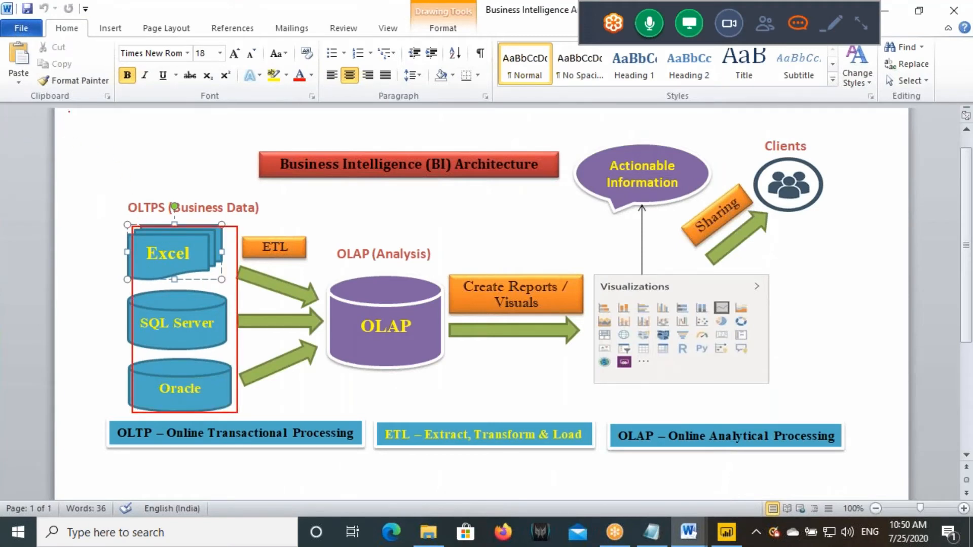
pyautogui.moveTo(70, 112); pyautogui.dragTo(57, 160)
pyautogui.moveTo(62, 113)
pyautogui.mouseDown()
pyautogui.moveTo(78, 147)
pyautogui.moveTo(71, 133)
pyautogui.mouseUp()
pyautogui.moveTo(72, 119)
pyautogui.mouseDown()
pyautogui.moveTo(75, 141)
pyautogui.moveTo(90, 148)
pyautogui.mouseUp()
pyautogui.moveTo(128, 108); pyautogui.dragTo(147, 120)
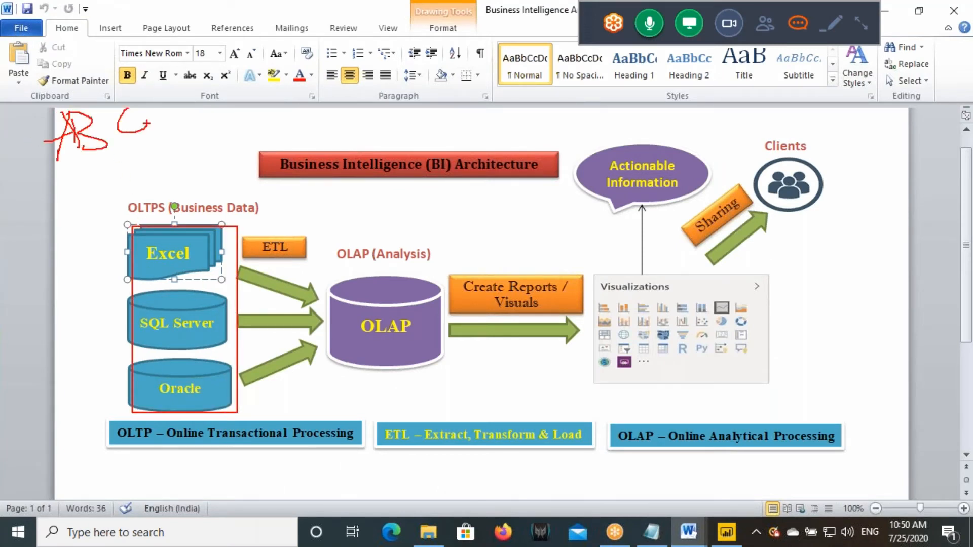
# - Draw a curved red arrow from the underlined Business Data label to the data sources, box the sources again and underline Oracle
pyautogui.moveTo(189, 217)
pyautogui.mouseDown()
pyautogui.moveTo(222, 214)
pyautogui.moveTo(71, 239)
pyautogui.moveTo(131, 285)
pyautogui.moveTo(107, 309)
pyautogui.mouseUp()
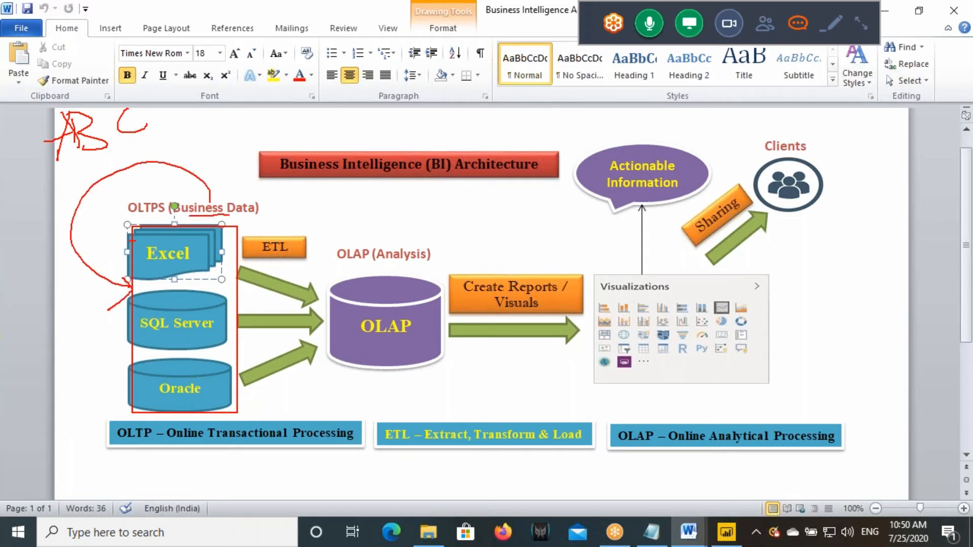
pyautogui.moveTo(124, 229); pyautogui.dragTo(238, 415)
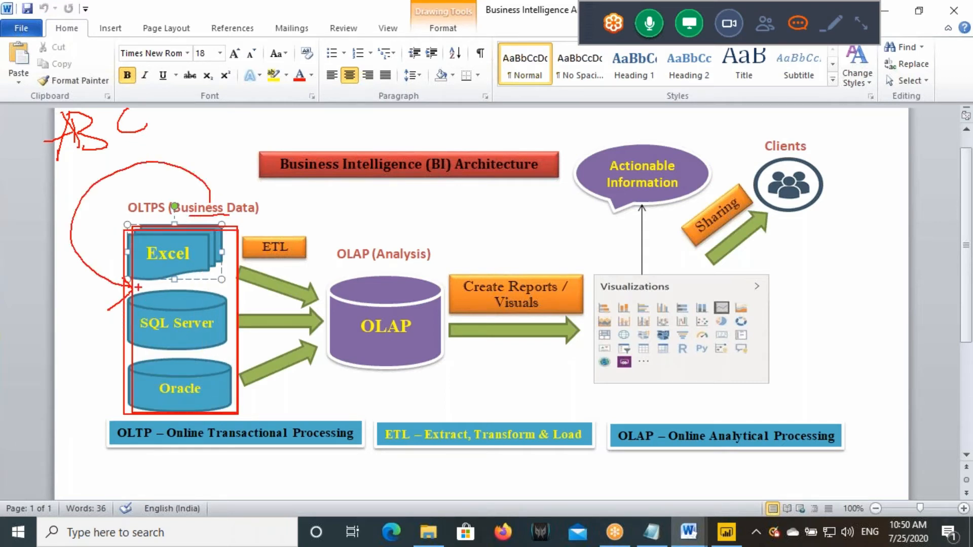
pyautogui.moveTo(154, 403); pyautogui.dragTo(205, 404)
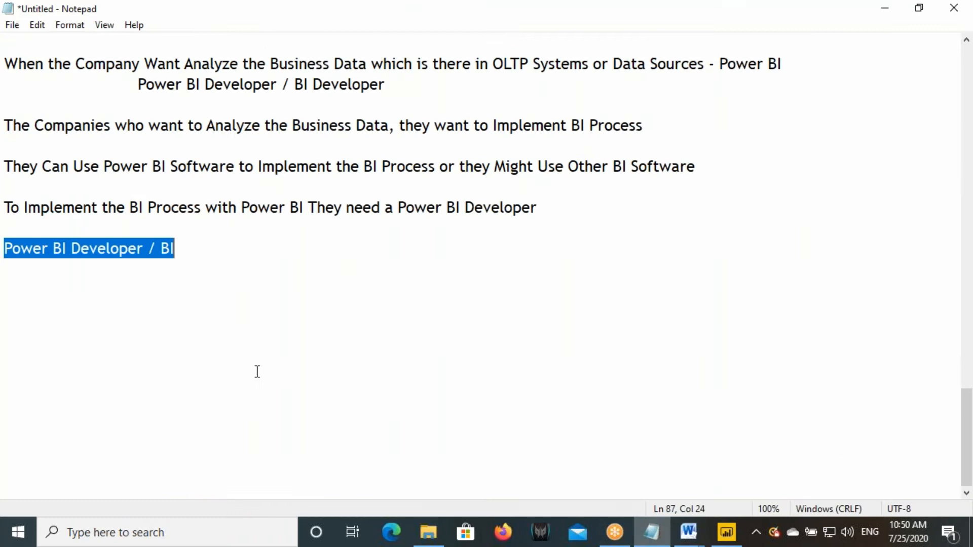
# - Return to the Notepad notes and add the lines "OLTP(S)" and "Business Data" below the Power BI Developer line
pyautogui.click(651, 532)
pyautogui.moveTo(50, 249); pyautogui.dragTo(147, 247)
pyautogui.click(198, 250)
pyautogui.press('Return')
pyautogui.press('Return')
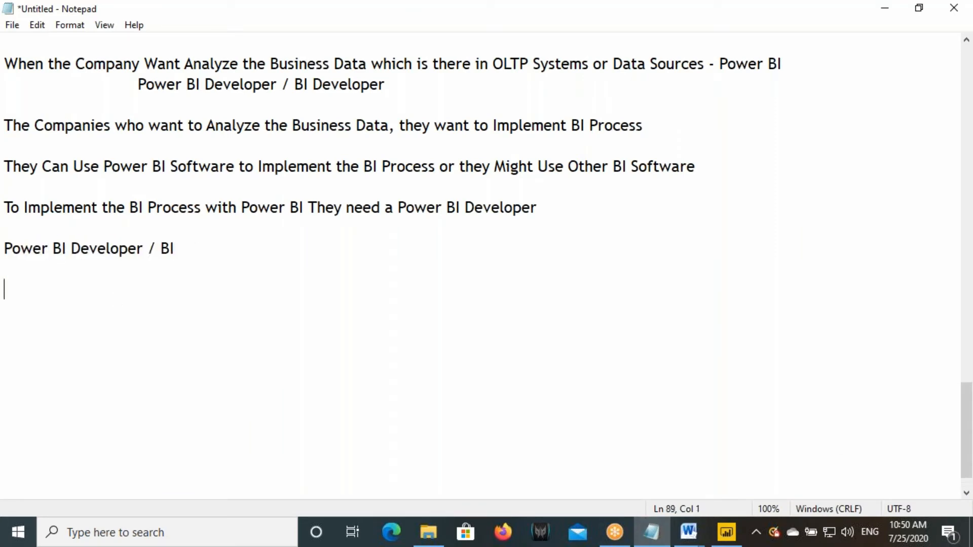
pyautogui.write('OLTP(S)')
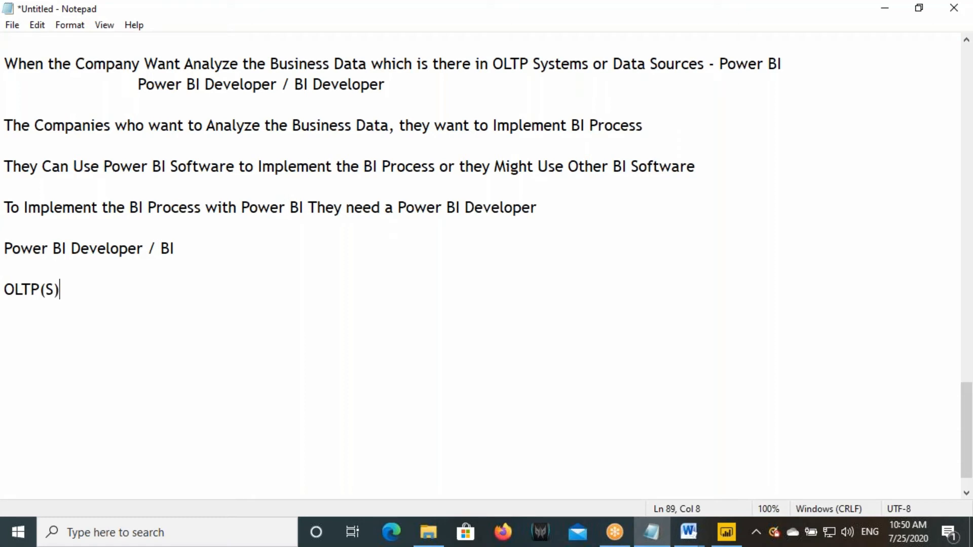
pyautogui.press('Return')
pyautogui.write('Business Data')
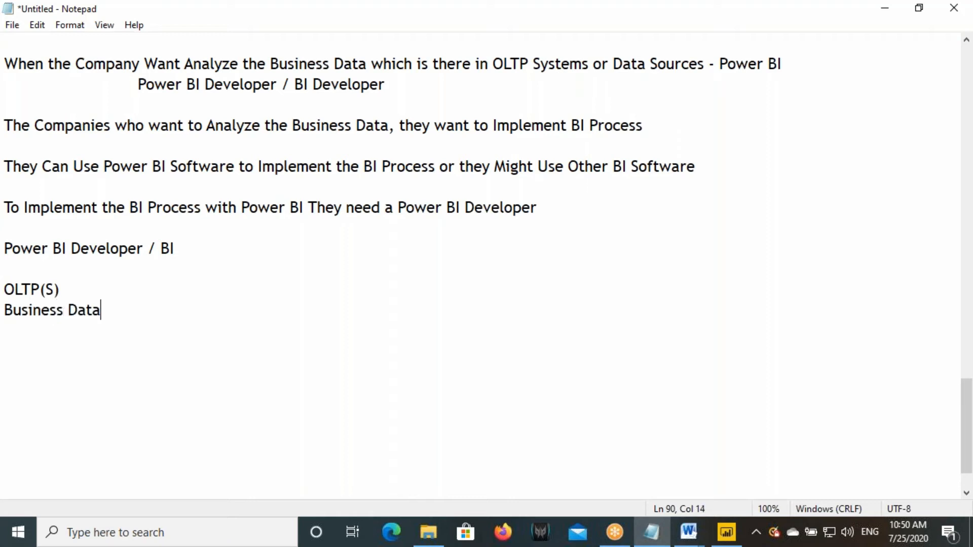
# - Copy the word Developer to the end of its line so it reads "Power BI Developer / BI Developer"
pyautogui.moveTo(88, 248); pyautogui.dragTo(138, 248)
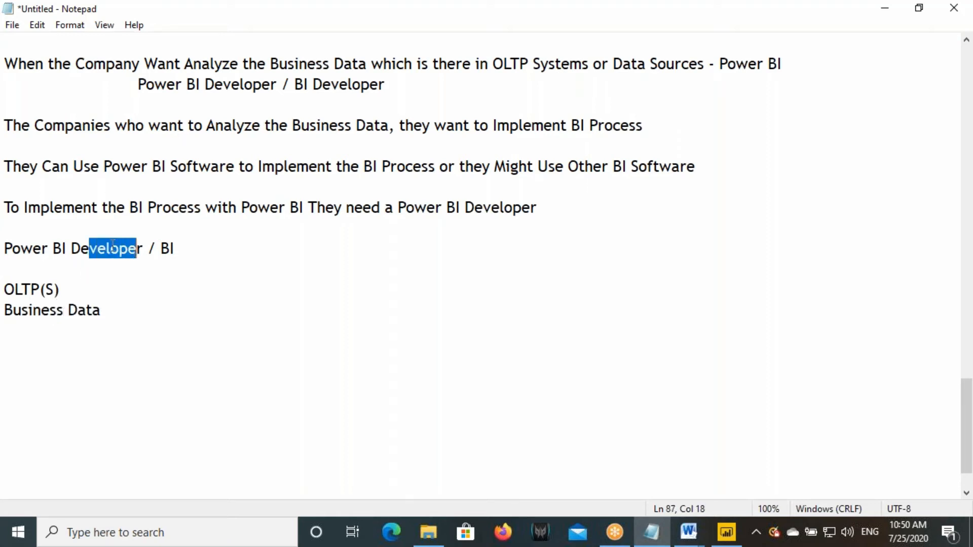
pyautogui.click(74, 249)
pyautogui.moveTo(74, 248); pyautogui.dragTo(145, 251)
pyautogui.hotkey('ctrl', 'c')
pyautogui.click(223, 241)
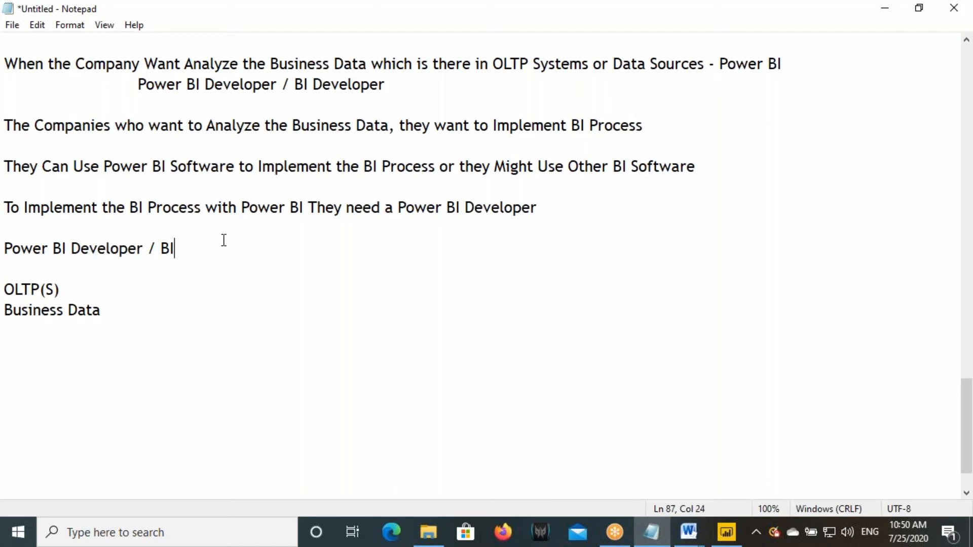
pyautogui.hotkey('ctrl', 'v')
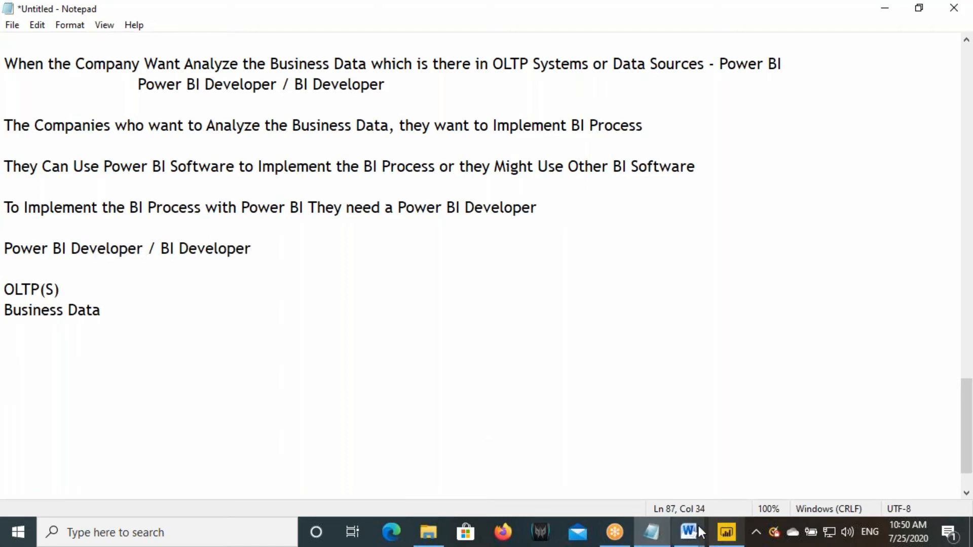
# - Switch back to the Business Intelligence Architecture document in Word, box the three data sources in red and underline Reports and Visuals
pyautogui.moveTo(689, 531)
pyautogui.click(764, 469)
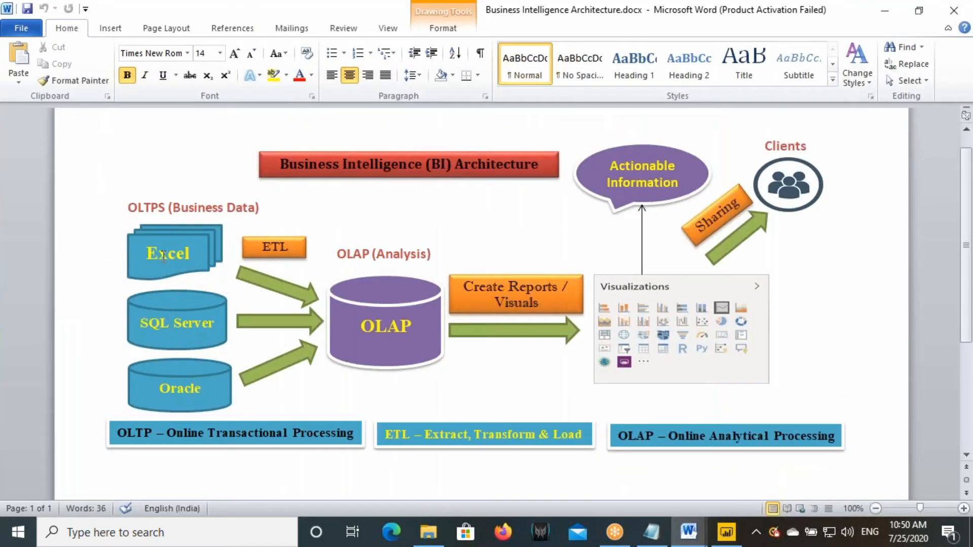
pyautogui.click(181, 385)
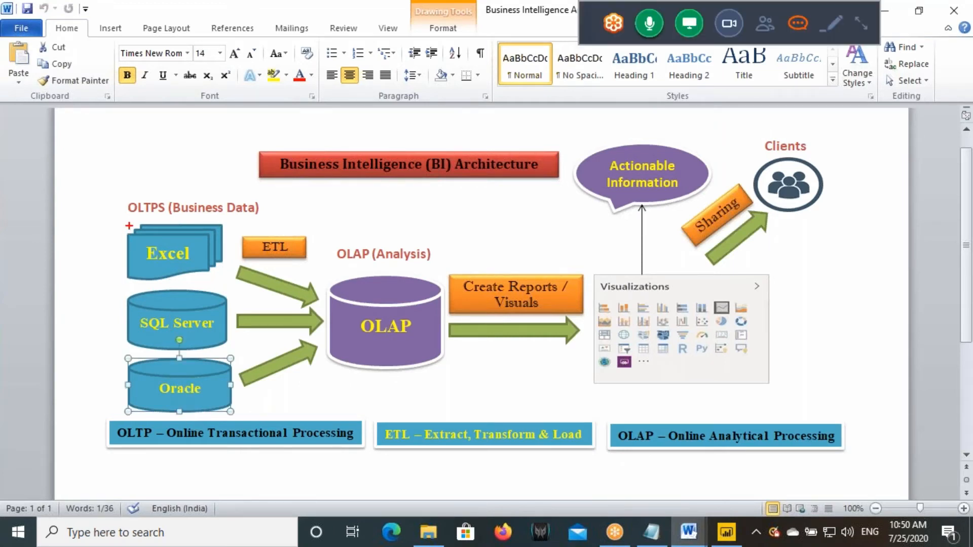
pyautogui.moveTo(130, 226)
pyautogui.mouseDown()
pyautogui.moveTo(218, 357)
pyautogui.moveTo(236, 414)
pyautogui.mouseUp()
pyautogui.moveTo(506, 293); pyautogui.dragTo(551, 295)
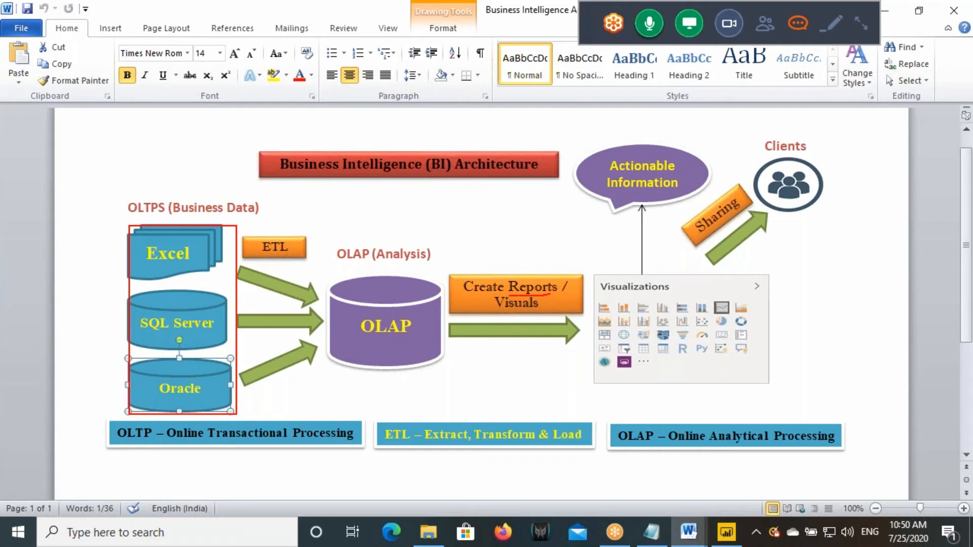
pyautogui.moveTo(496, 317); pyautogui.dragTo(568, 314)
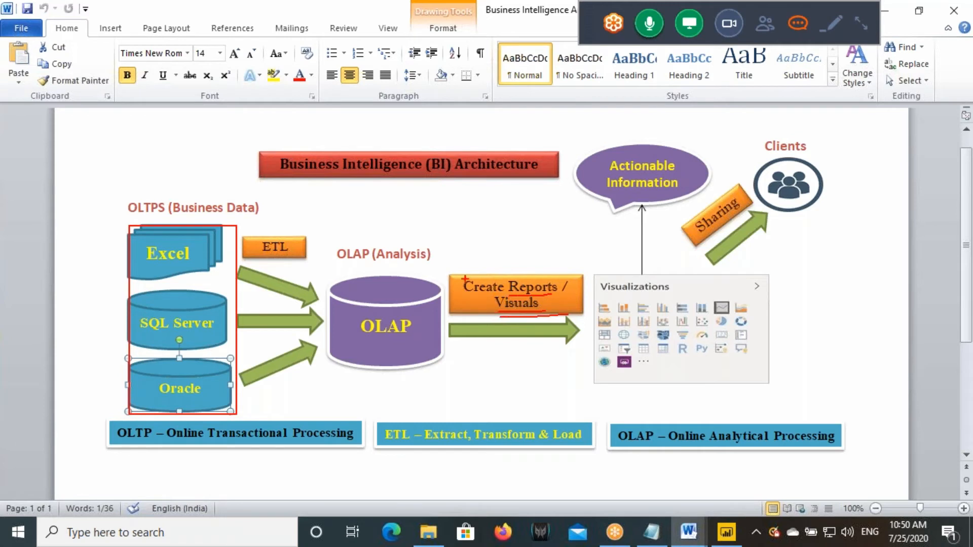